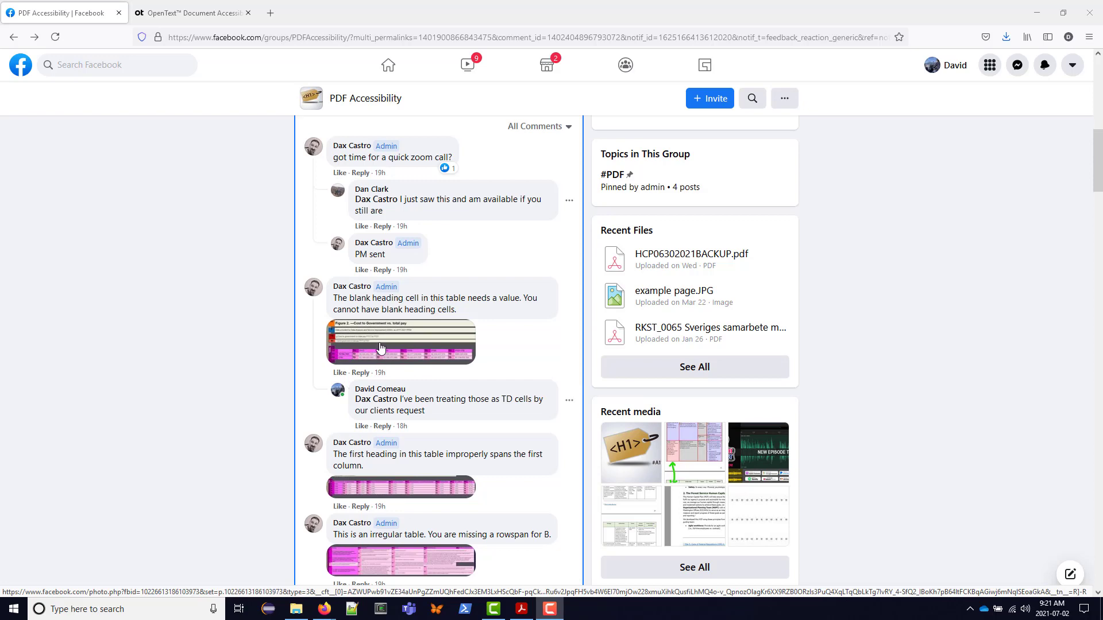
Open the table screenshot attached to the comment about the blank heading cell.
{"action": "left_click", "coordinate": [371, 343]}
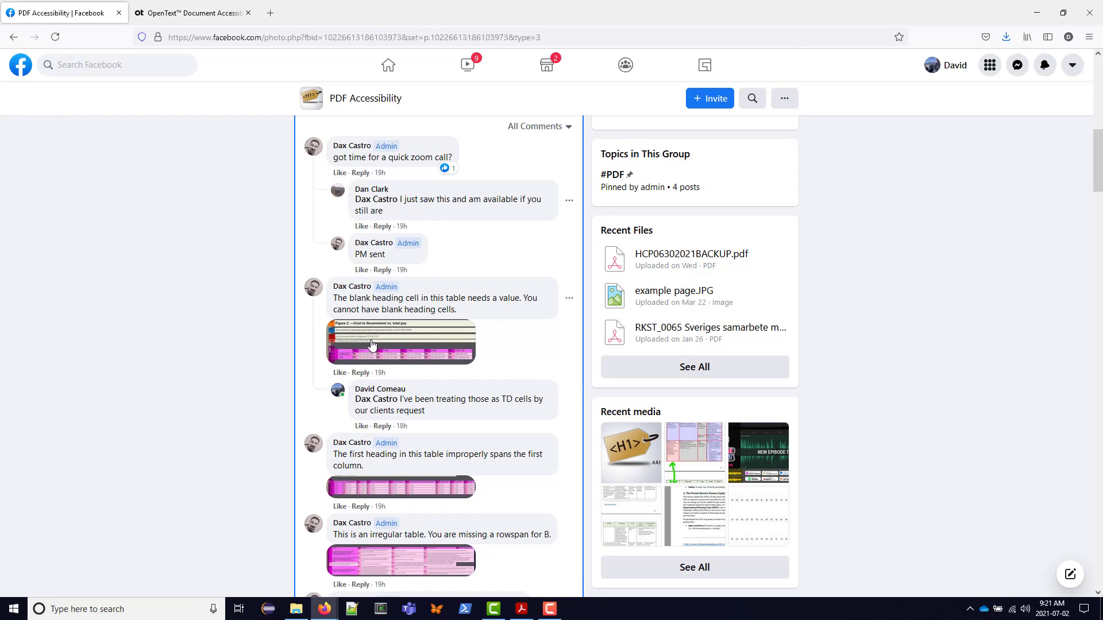
{"action": "left_click", "coordinate": [352, 344]}
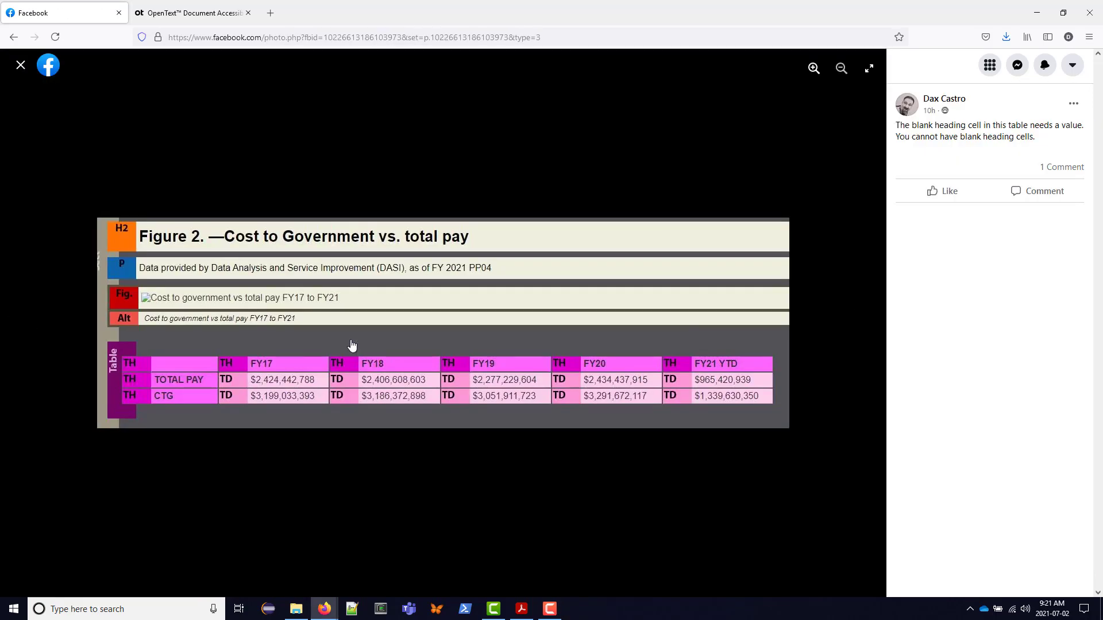
Switch to Adobe Acrobat, convert HCP06302021BACKUP.pdf to HTML with callas pdfGoHTML 2, and display the Structure Tags view.
{"action": "left_click", "coordinate": [521, 609]}
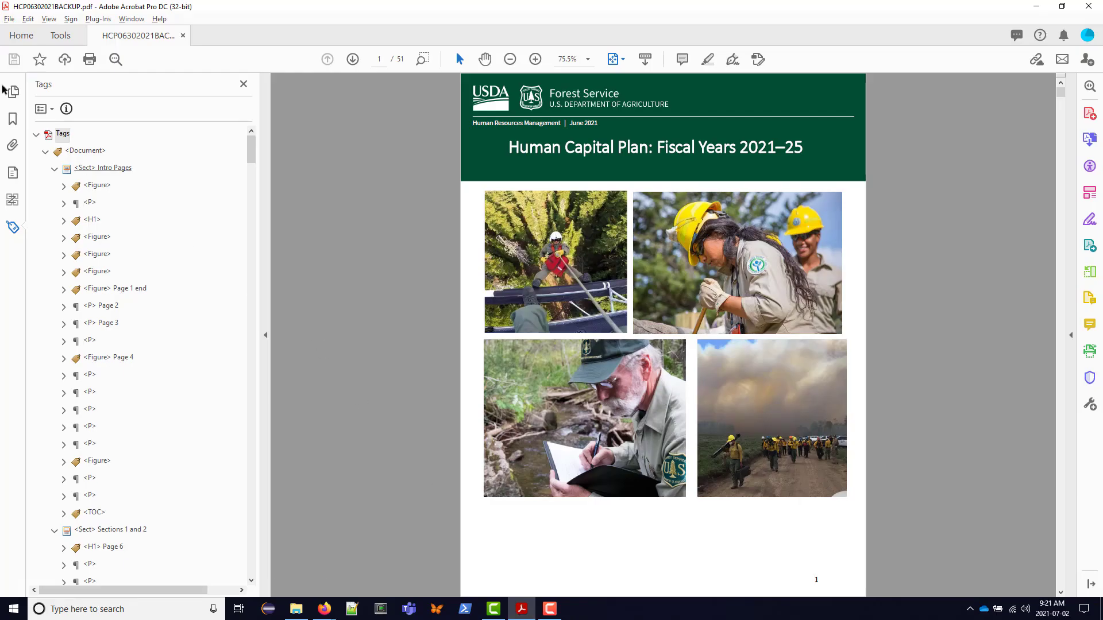
{"action": "left_click", "coordinate": [97, 22]}
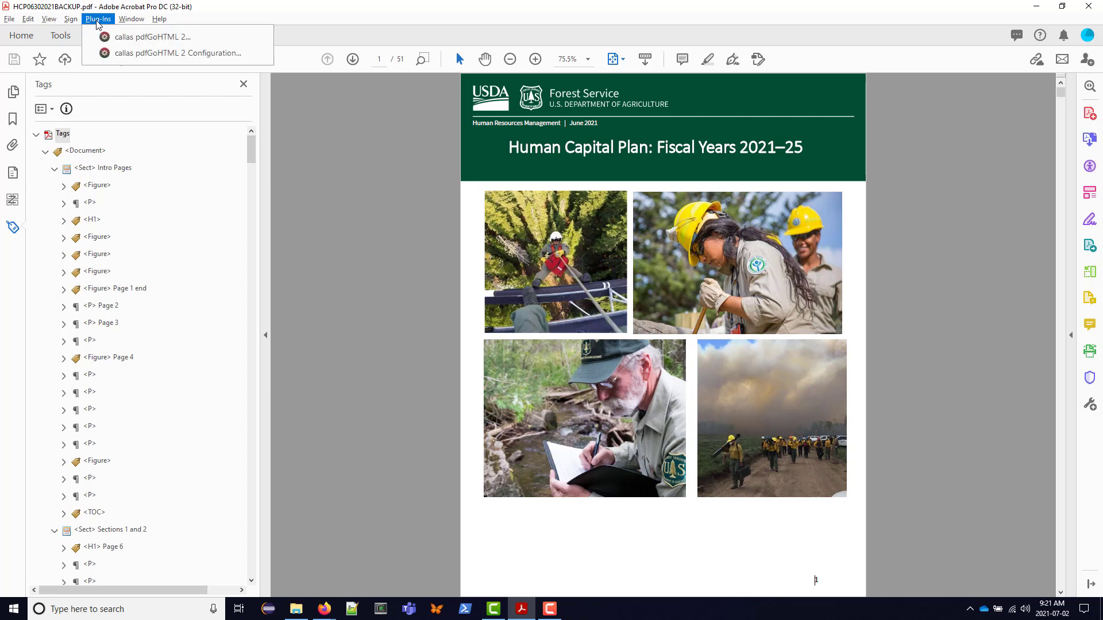
{"action": "left_click", "coordinate": [122, 38]}
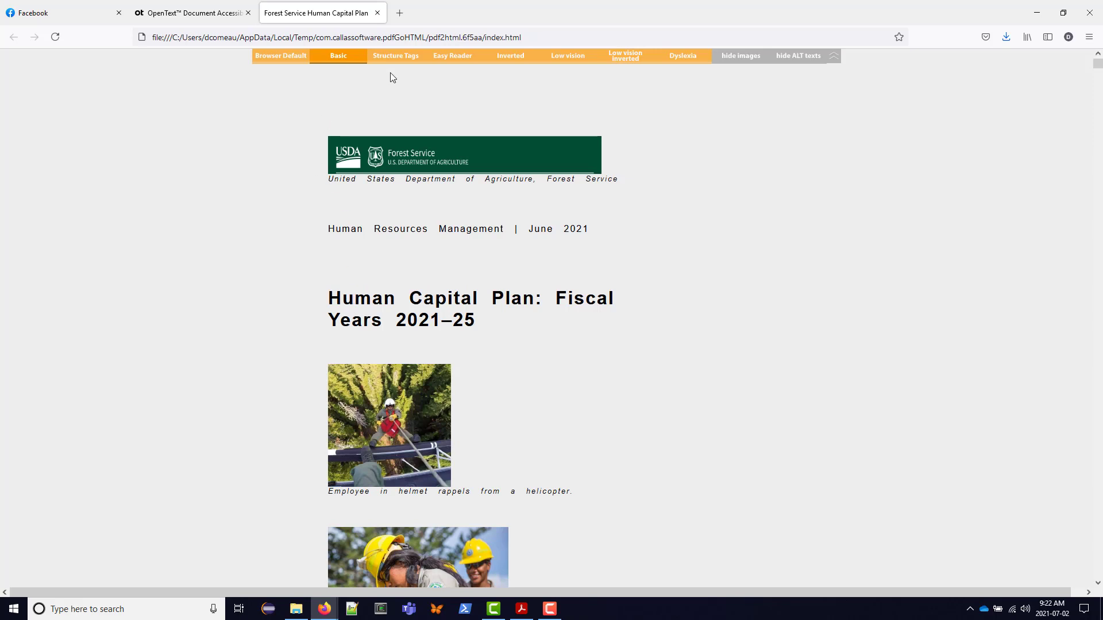
{"action": "left_click", "coordinate": [393, 57]}
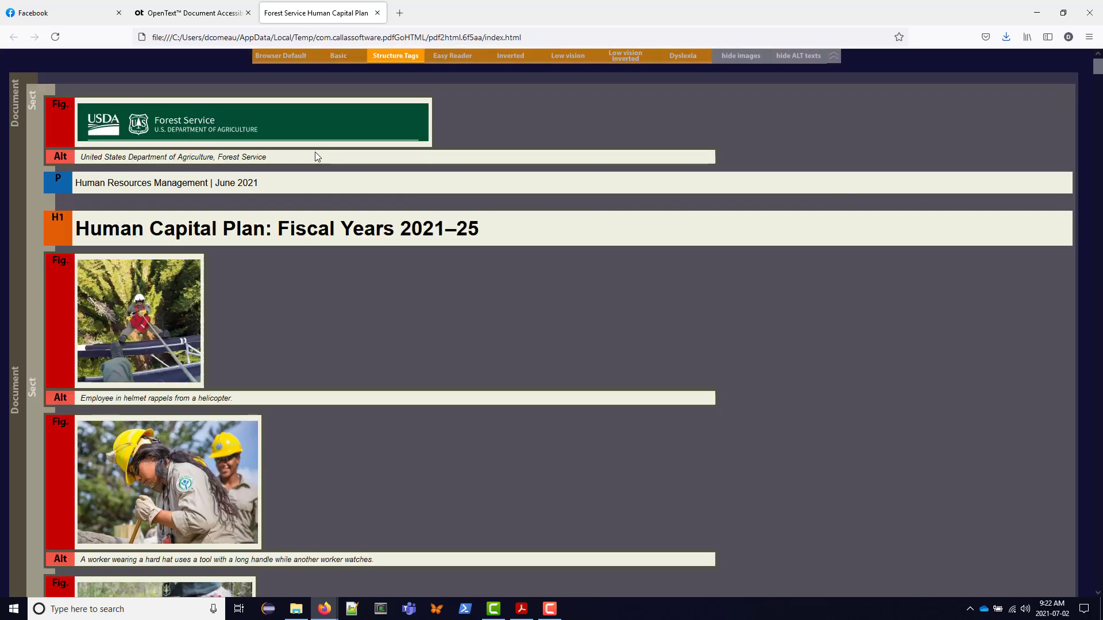
Review the tagged structure of the HTML version and return to the Facebook screenshot of the Figure 2 table for comparison.
{"action": "scroll", "coordinate": [281, 270], "scroll_direction": "down", "scroll_amount": 10}
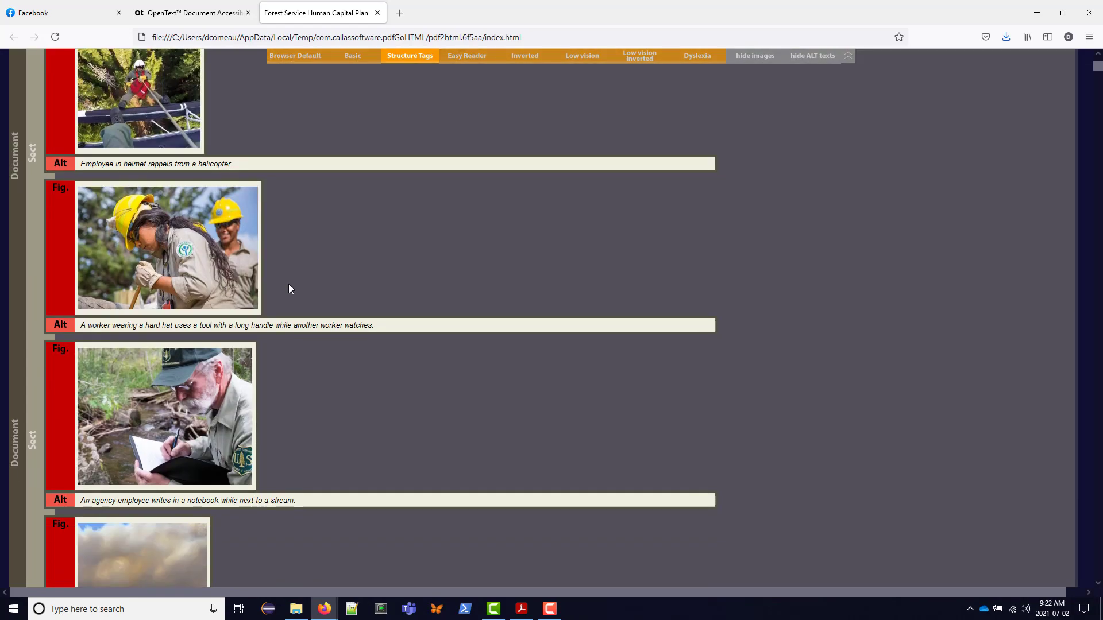
{"action": "scroll", "coordinate": [289, 289], "scroll_direction": "down", "scroll_amount": 20}
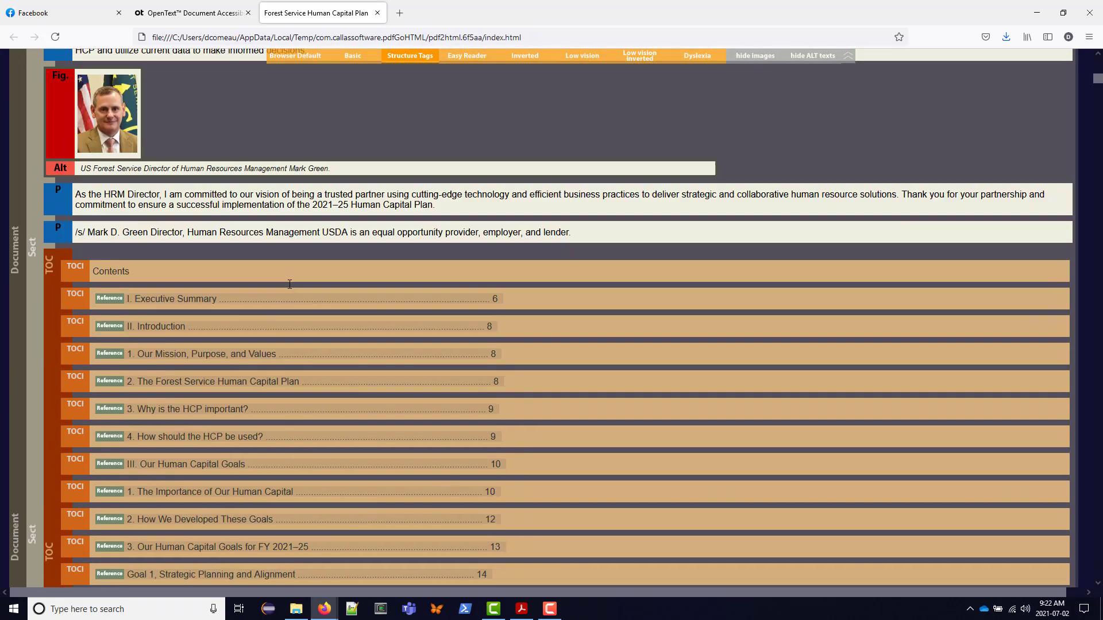
{"action": "scroll", "coordinate": [289, 289], "scroll_direction": "down", "scroll_amount": 6}
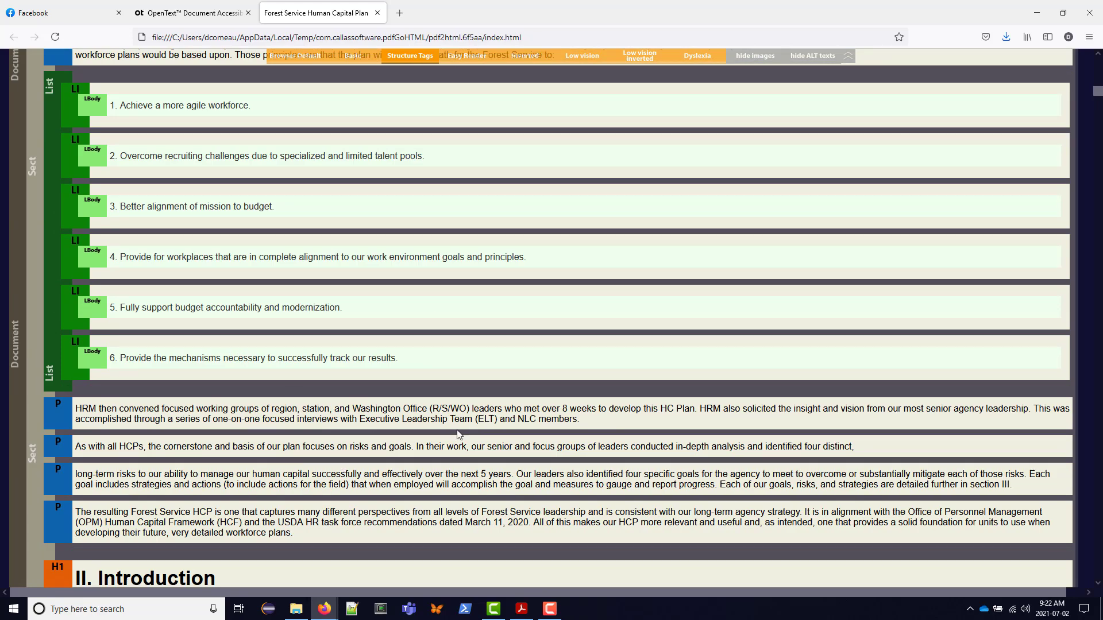
{"action": "scroll", "coordinate": [460, 435], "scroll_direction": "down", "scroll_amount": 15}
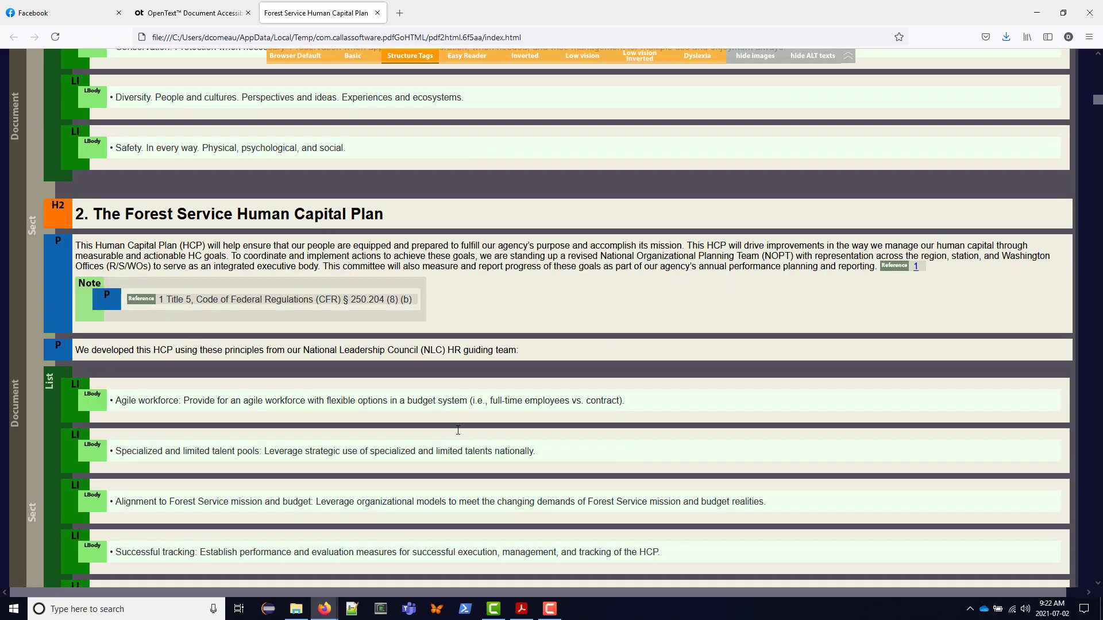
{"action": "scroll", "coordinate": [457, 430], "scroll_direction": "down", "scroll_amount": 20}
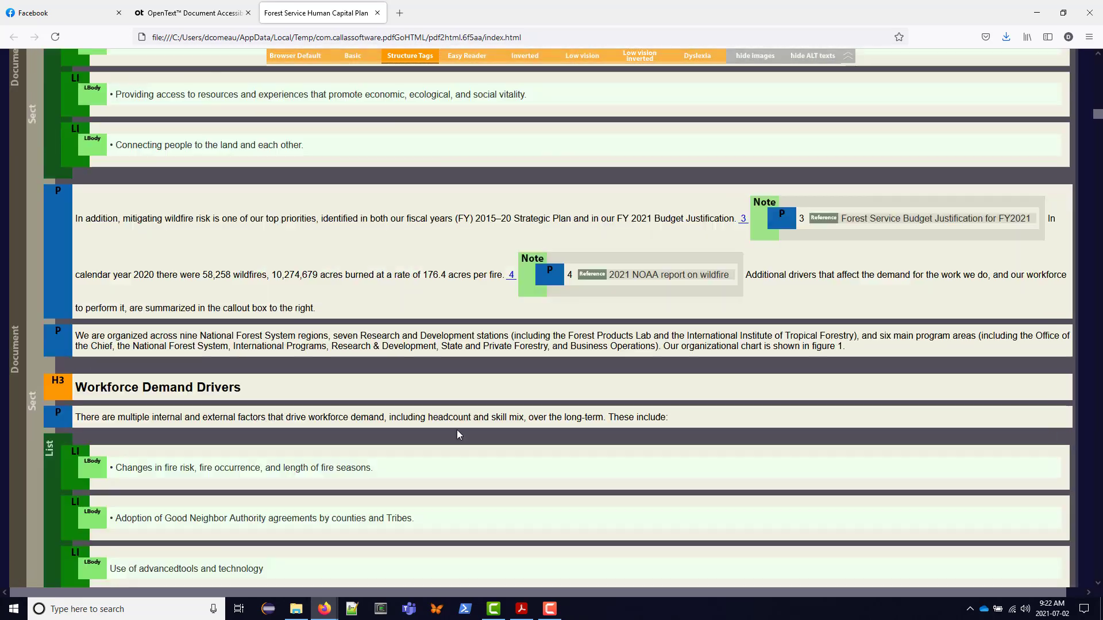
{"action": "scroll", "coordinate": [459, 434], "scroll_direction": "down", "scroll_amount": 20}
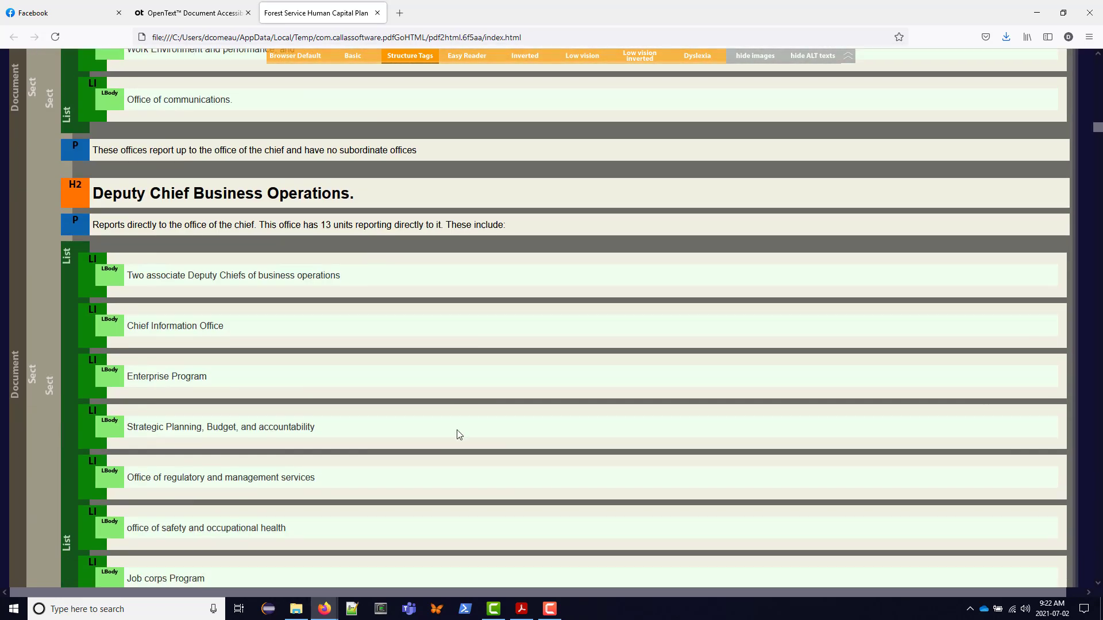
{"action": "scroll", "coordinate": [457, 431], "scroll_direction": "down", "scroll_amount": 8}
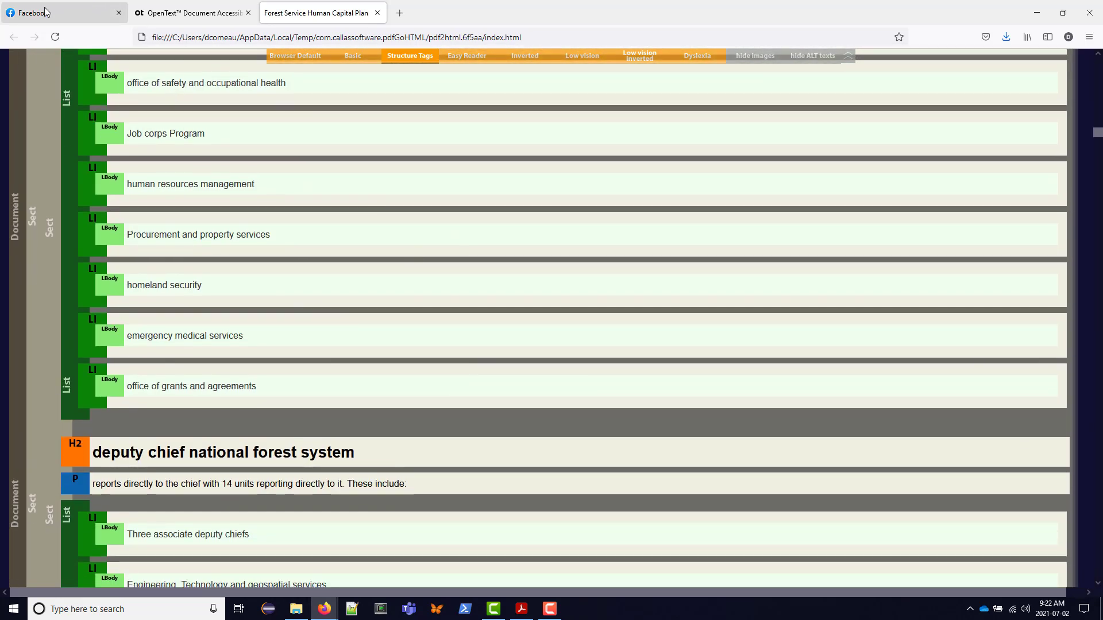
{"action": "left_click", "coordinate": [45, 12]}
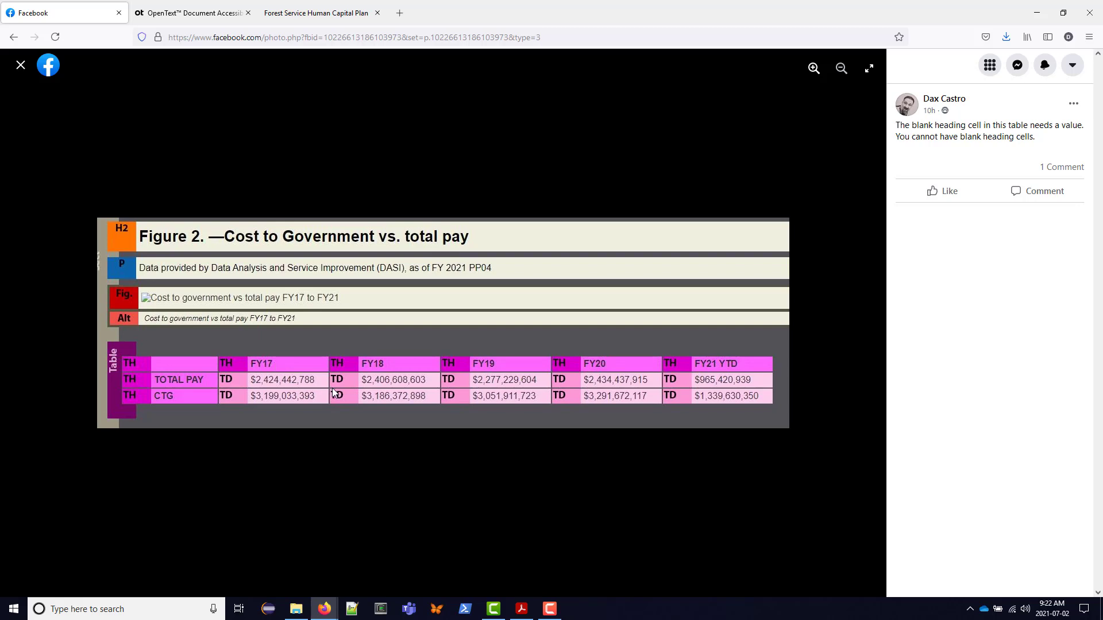
Open HCP06302021BACKUP.pdf in OpenText Document Accessibility and go to page 19.
{"action": "left_click", "coordinate": [218, 12]}
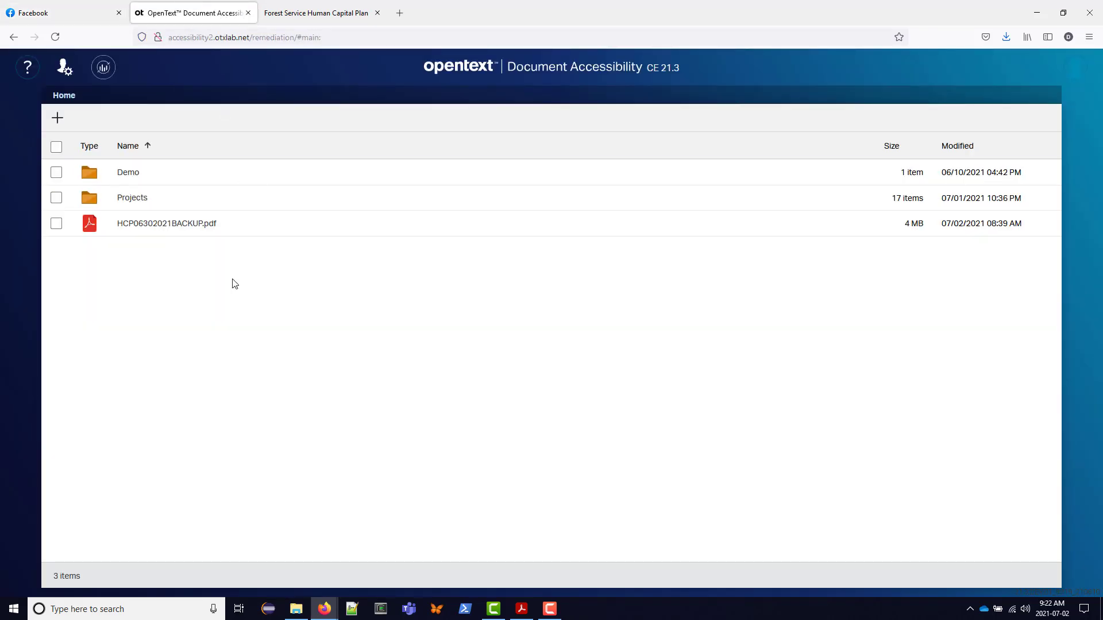
{"action": "left_click", "coordinate": [150, 230]}
{"action": "double_click", "coordinate": [149, 230]}
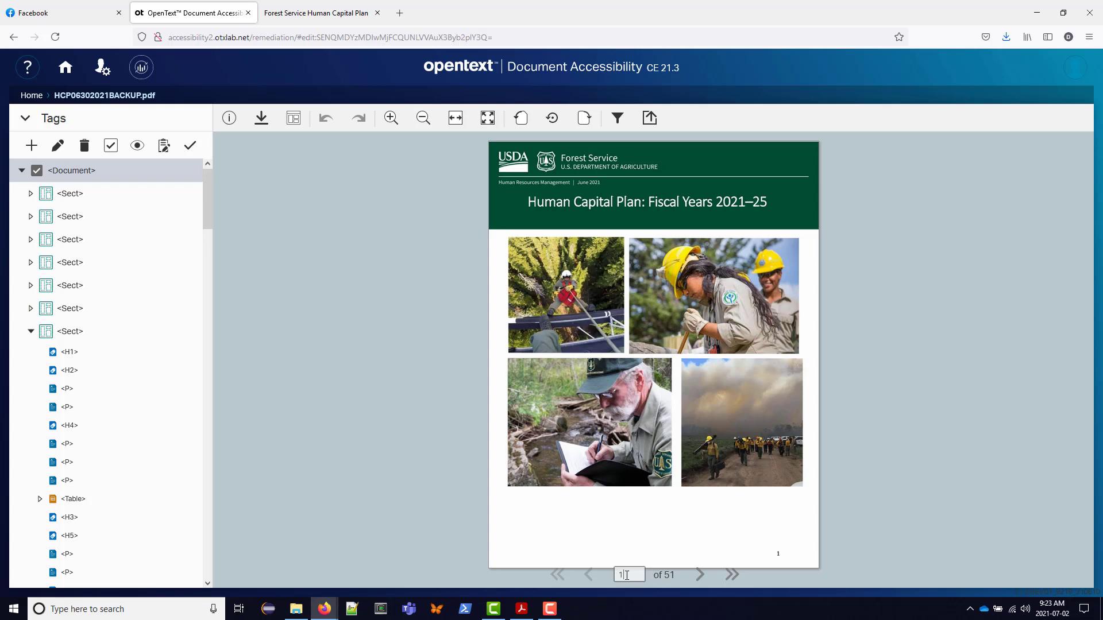
{"action": "key", "text": "Return"}
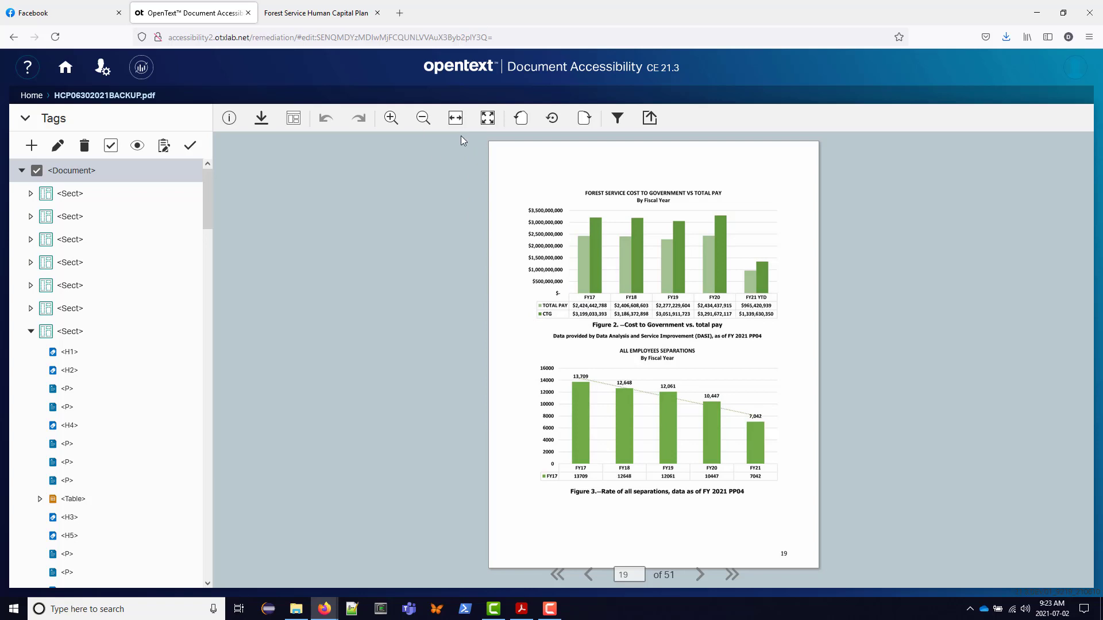
Locate the tag of the FY17 total pay value from the Figure 2 table on the page fitted to width.
{"action": "left_click", "coordinate": [455, 118]}
{"action": "scroll", "coordinate": [511, 338], "scroll_direction": "down", "scroll_amount": 3}
{"action": "left_click", "coordinate": [302, 492]}
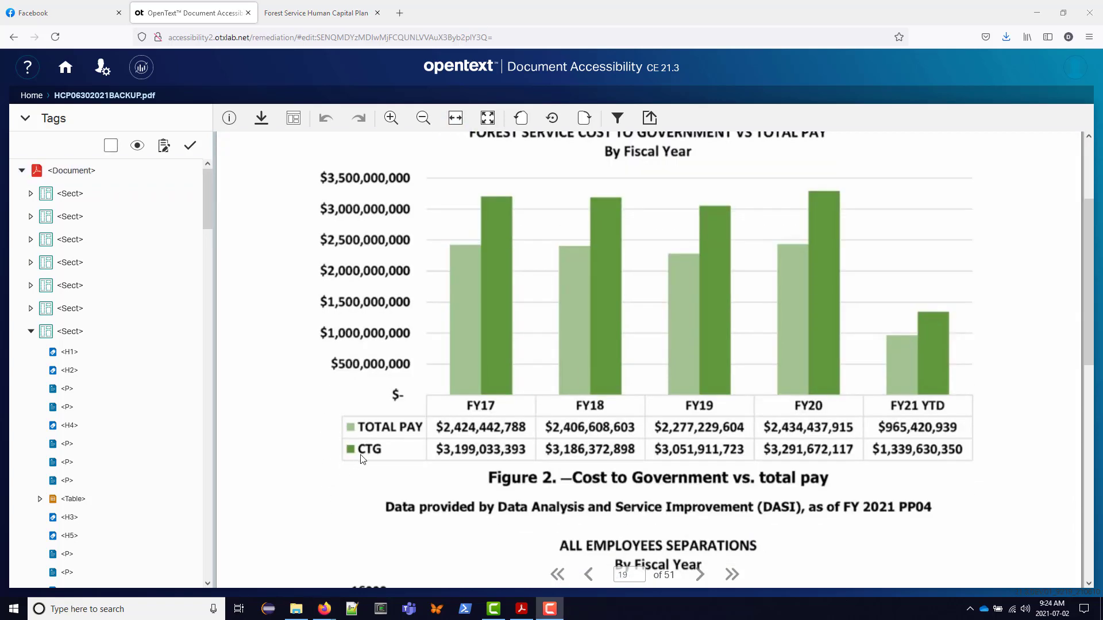
{"action": "left_click", "coordinate": [445, 432]}
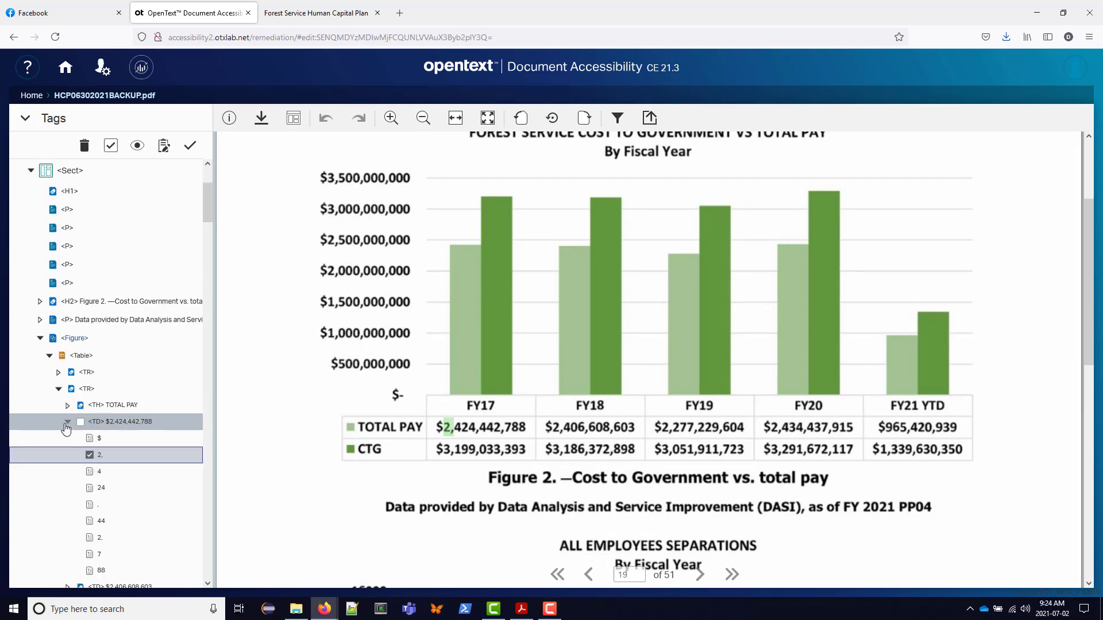
{"action": "left_click", "coordinate": [68, 424]}
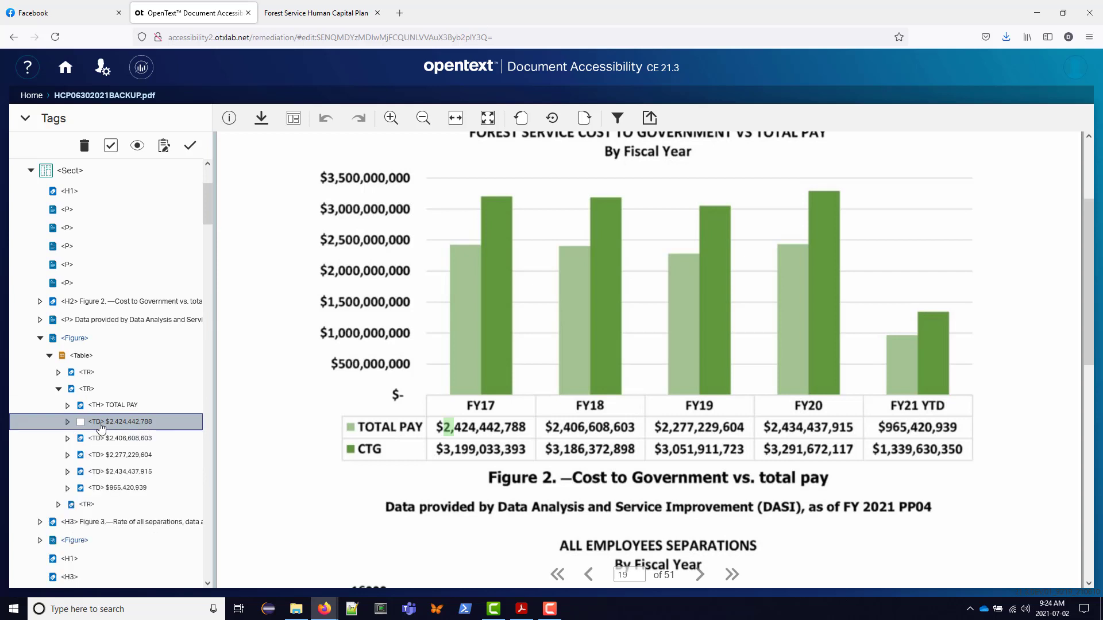
Inspect the Figure 2 table's first row, select its blank TH cell, and collapse the TOTAL PAY row.
{"action": "left_click", "coordinate": [87, 377]}
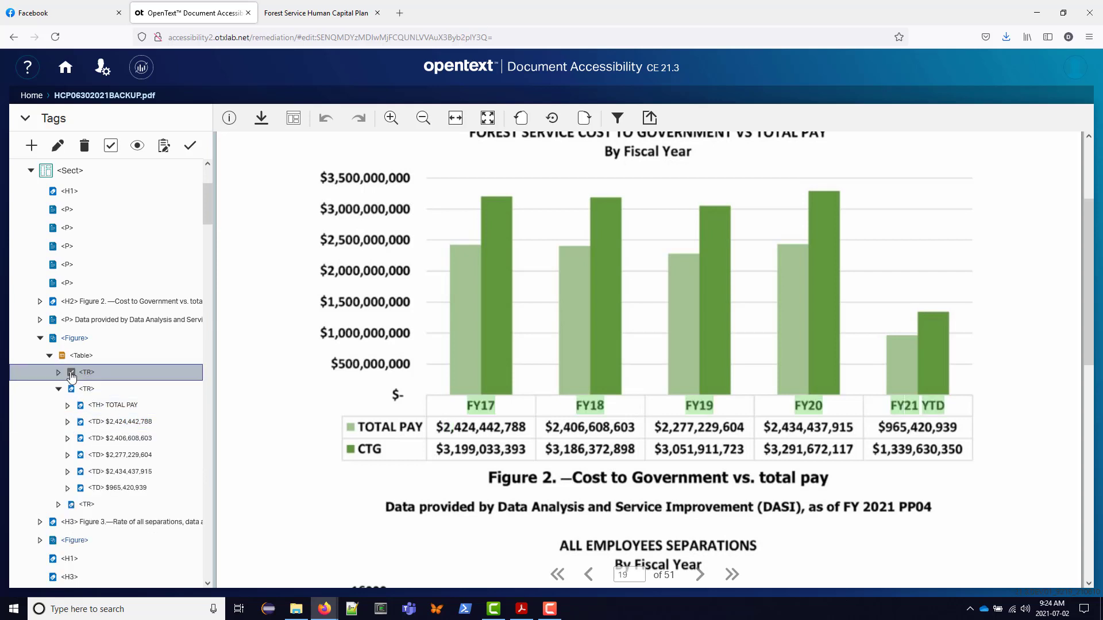
{"action": "left_click", "coordinate": [58, 372]}
{"action": "left_click", "coordinate": [102, 394]}
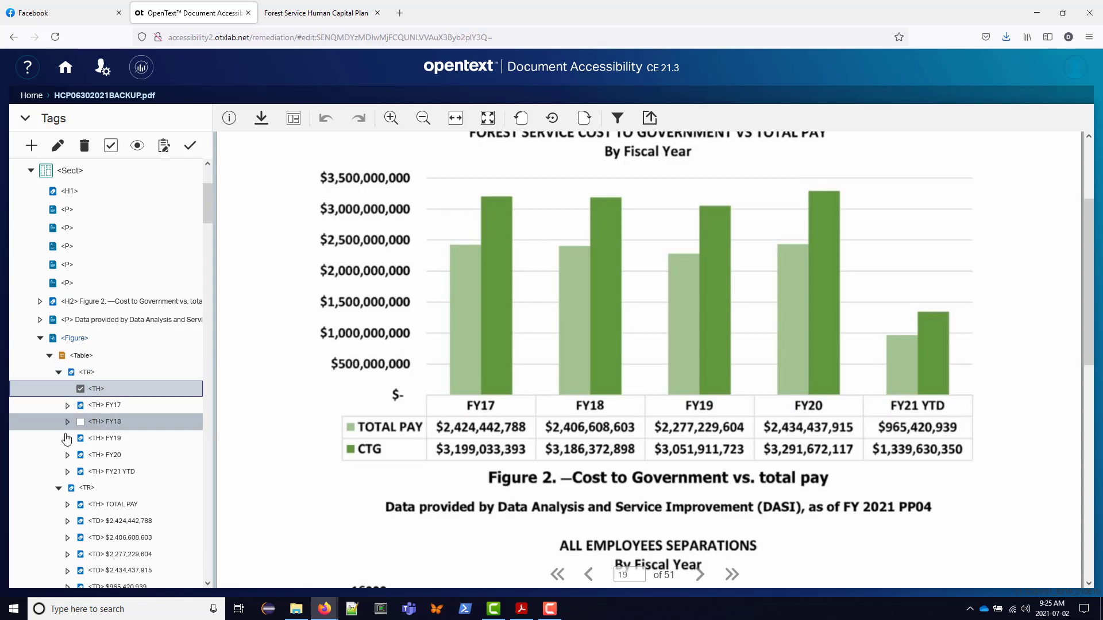
{"action": "left_click", "coordinate": [58, 488]}
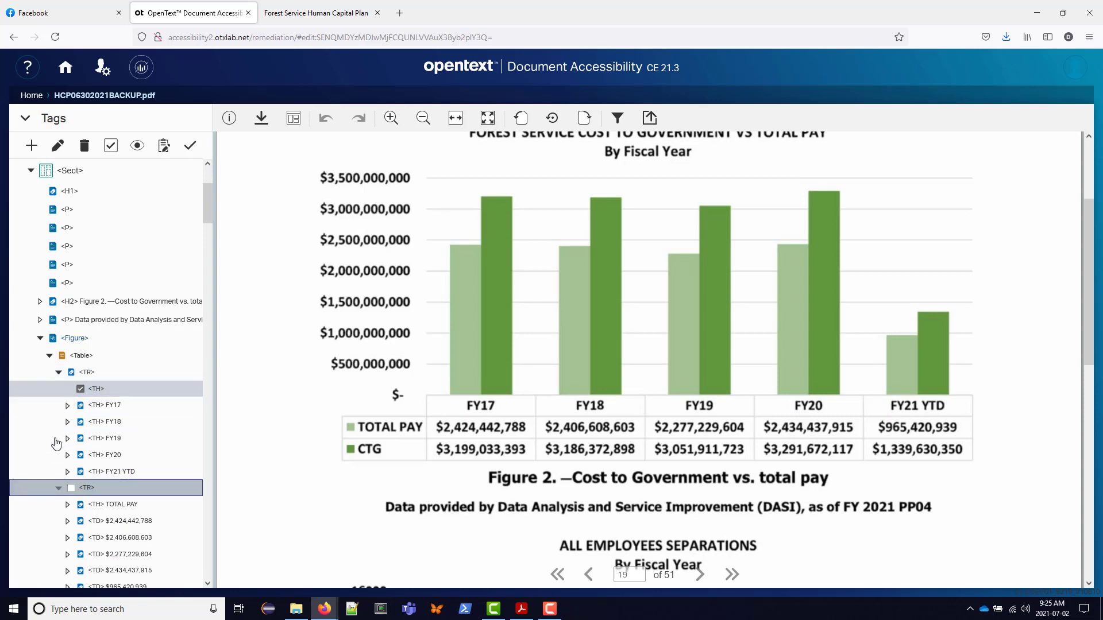
Open the Figure 2 Table tag for editing and bring up its table editor, moved clear of the table on the page.
{"action": "left_click", "coordinate": [77, 357]}
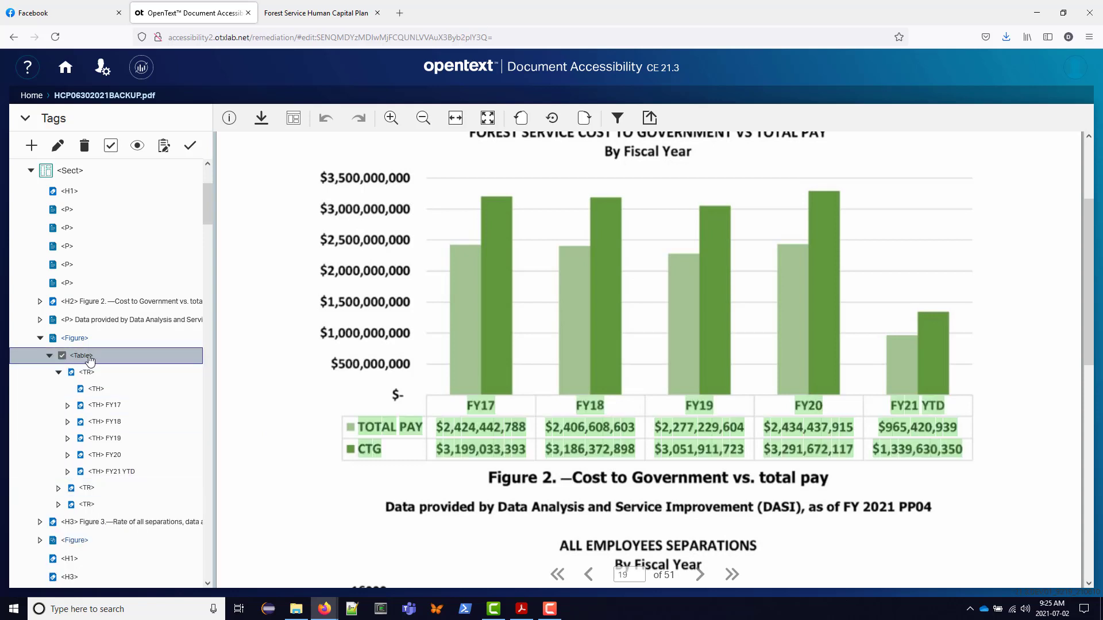
{"action": "double_click", "coordinate": [86, 356]}
{"action": "left_click", "coordinate": [34, 379]}
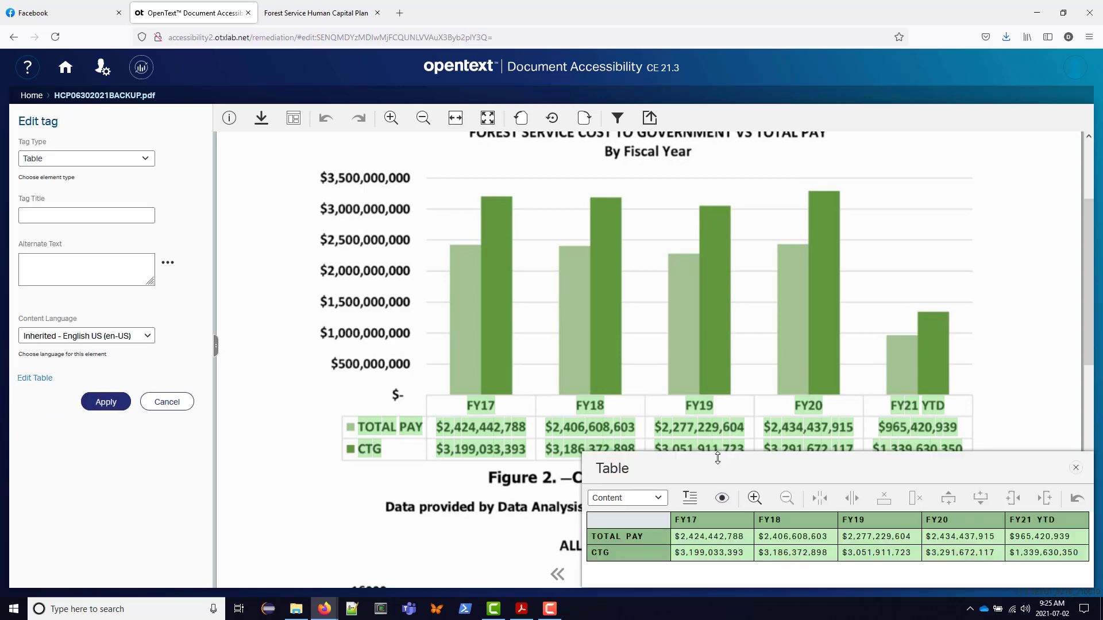
{"action": "left_click_drag", "start_coordinate": [718, 457], "coordinate": [209, 197]}
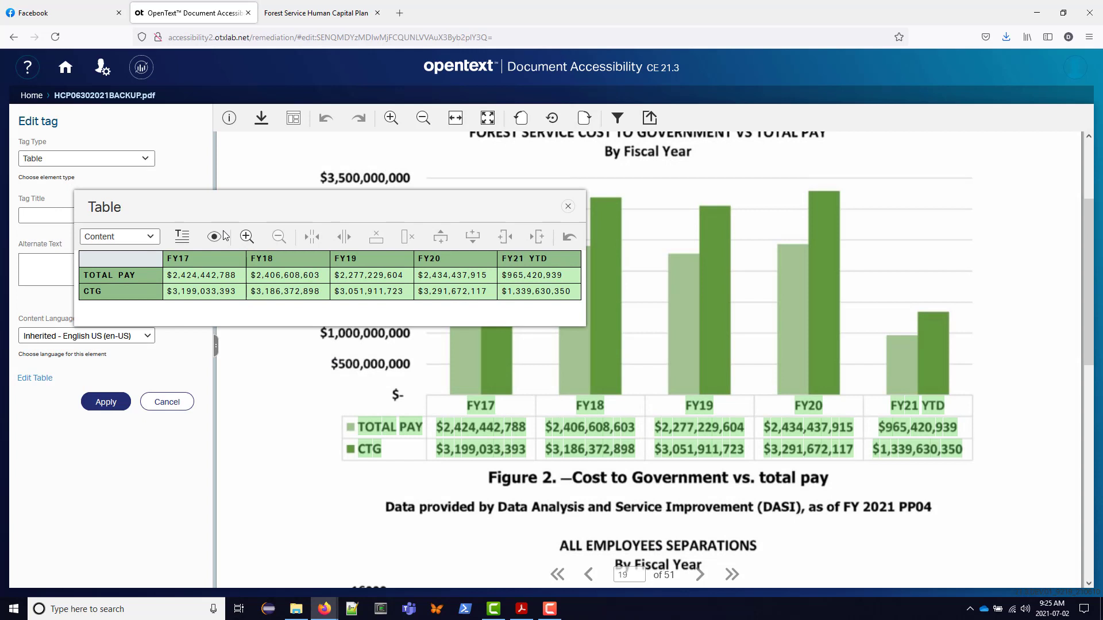
Change the blank corner header cell of the Figure 2 table into a data cell and apply the tag edit.
{"action": "left_click", "coordinate": [123, 263]}
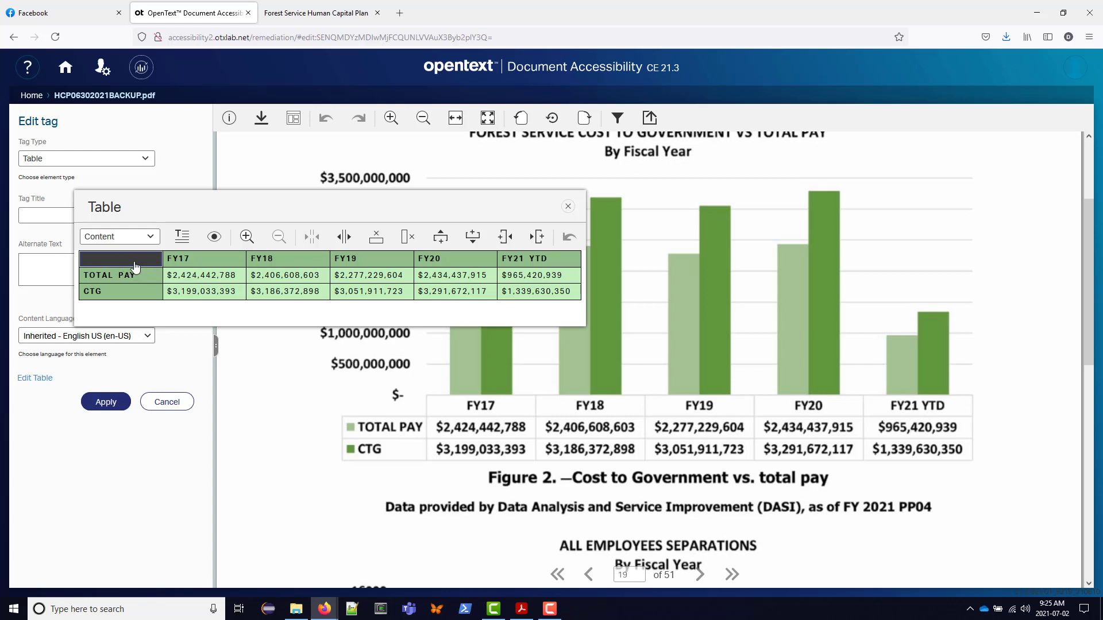
{"action": "right_click", "coordinate": [135, 266]}
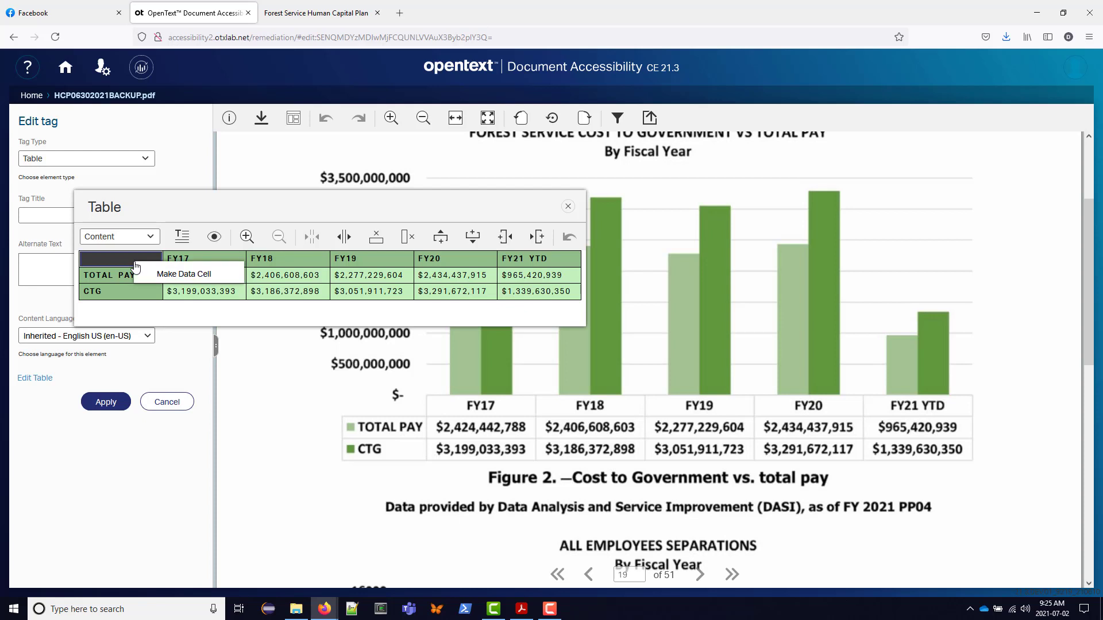
{"action": "left_click", "coordinate": [171, 275]}
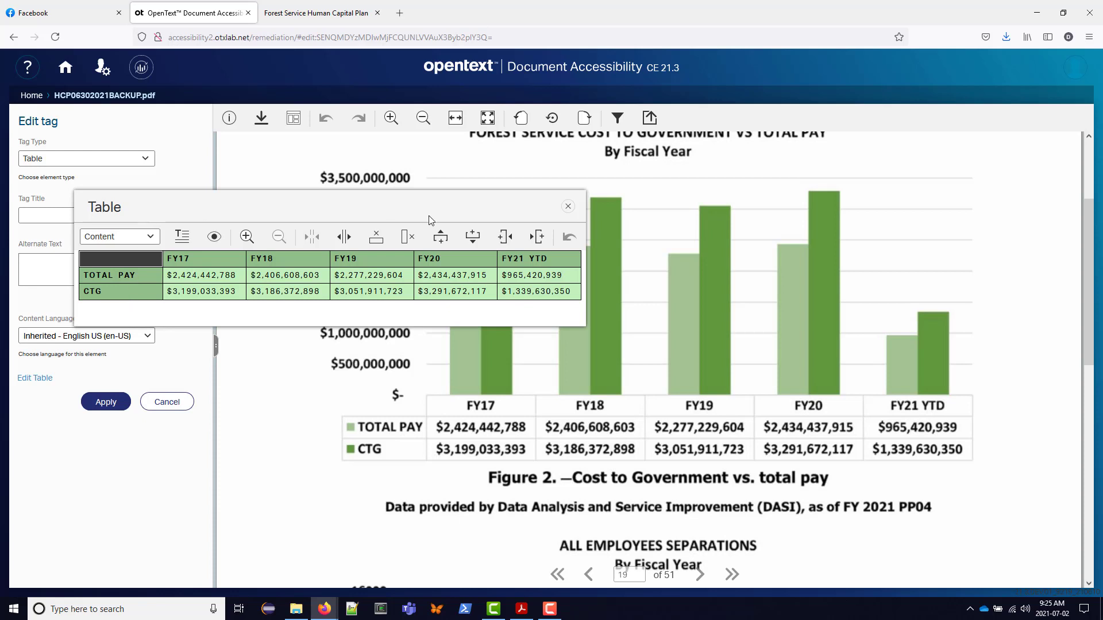
{"action": "left_click", "coordinate": [567, 206]}
{"action": "left_click", "coordinate": [108, 404]}
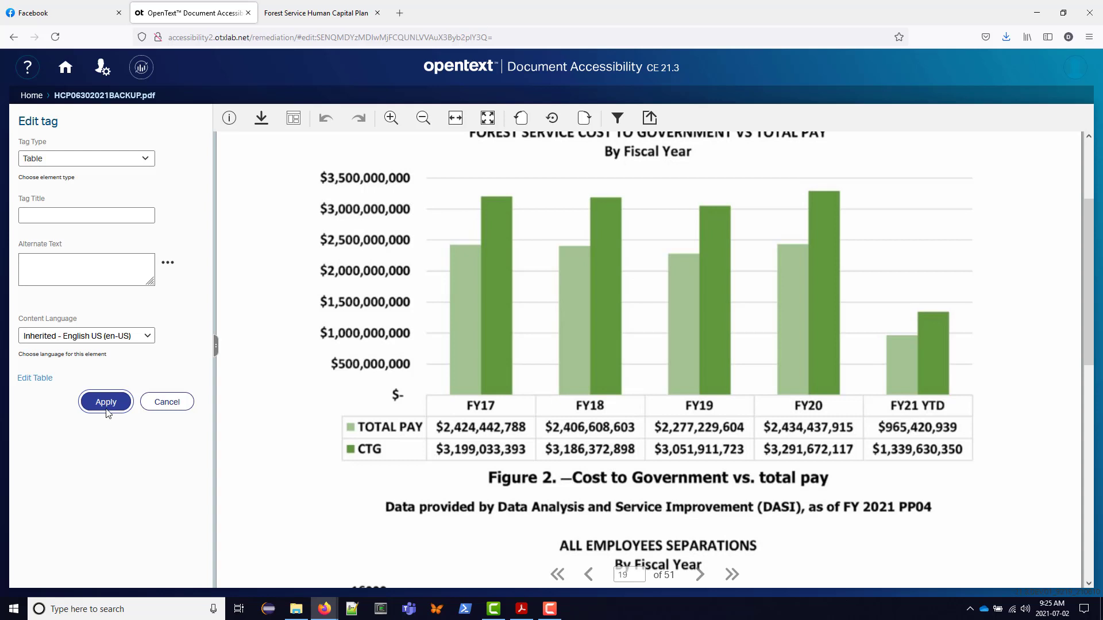
{"action": "left_click", "coordinate": [106, 402]}
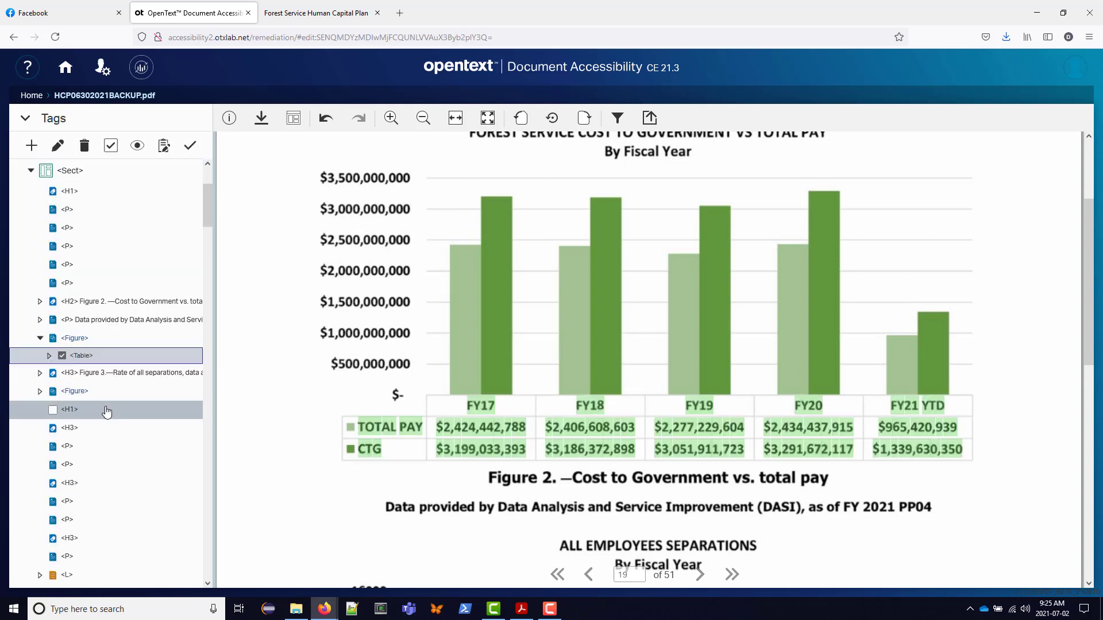
Check the tag type of the blank first cell in the Figure 2 table's first row, then collapse the table.
{"action": "left_click", "coordinate": [49, 355]}
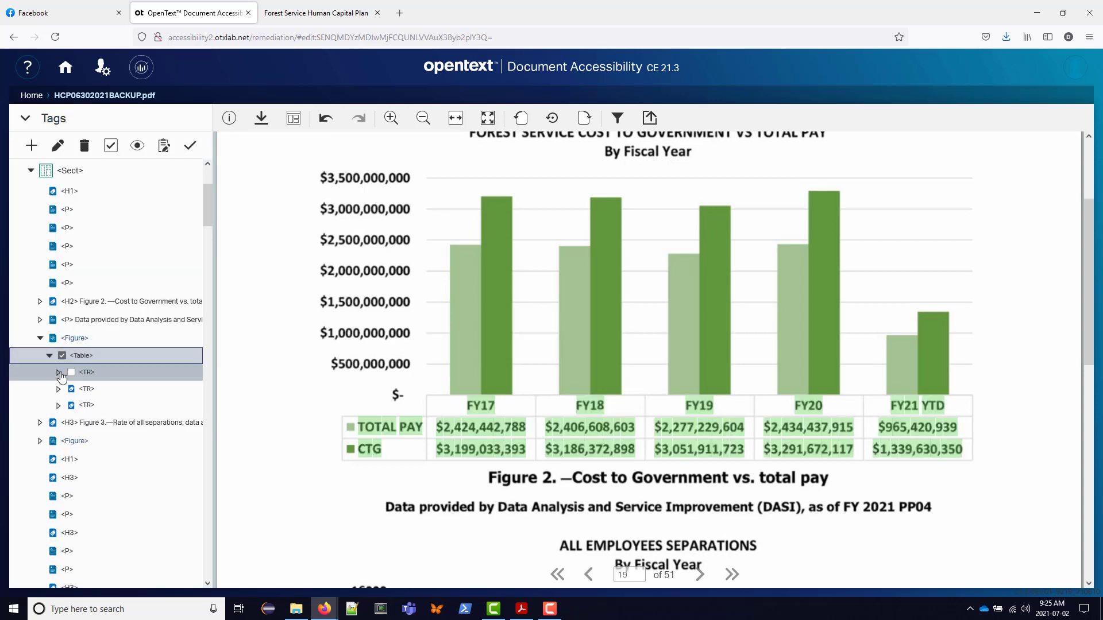
{"action": "left_click", "coordinate": [58, 372]}
{"action": "left_click", "coordinate": [94, 389]}
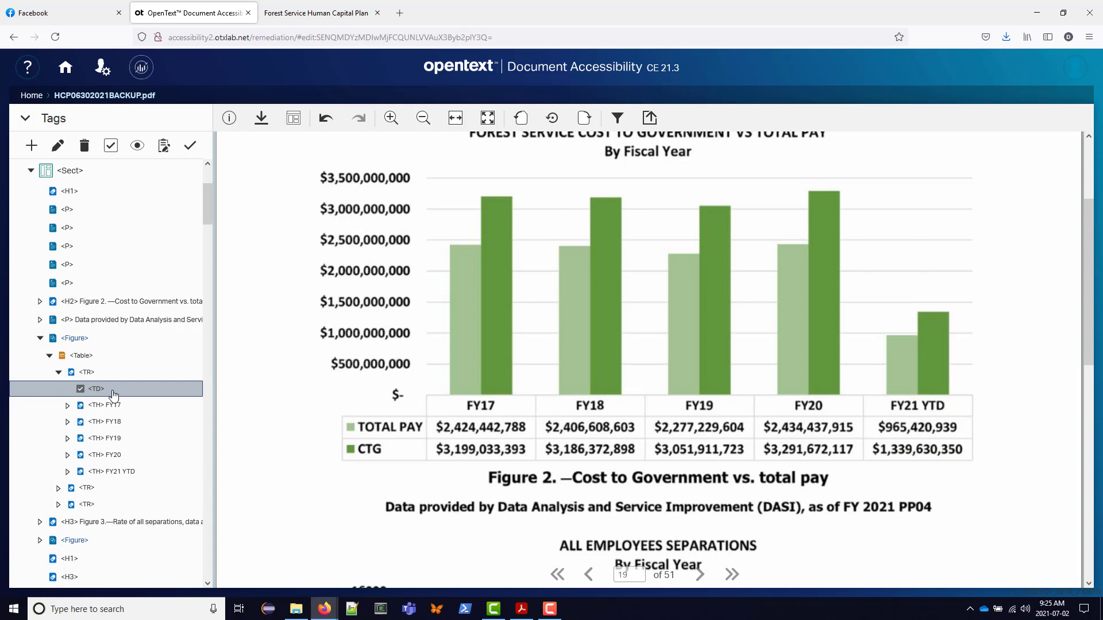
{"action": "left_click", "coordinate": [50, 356]}
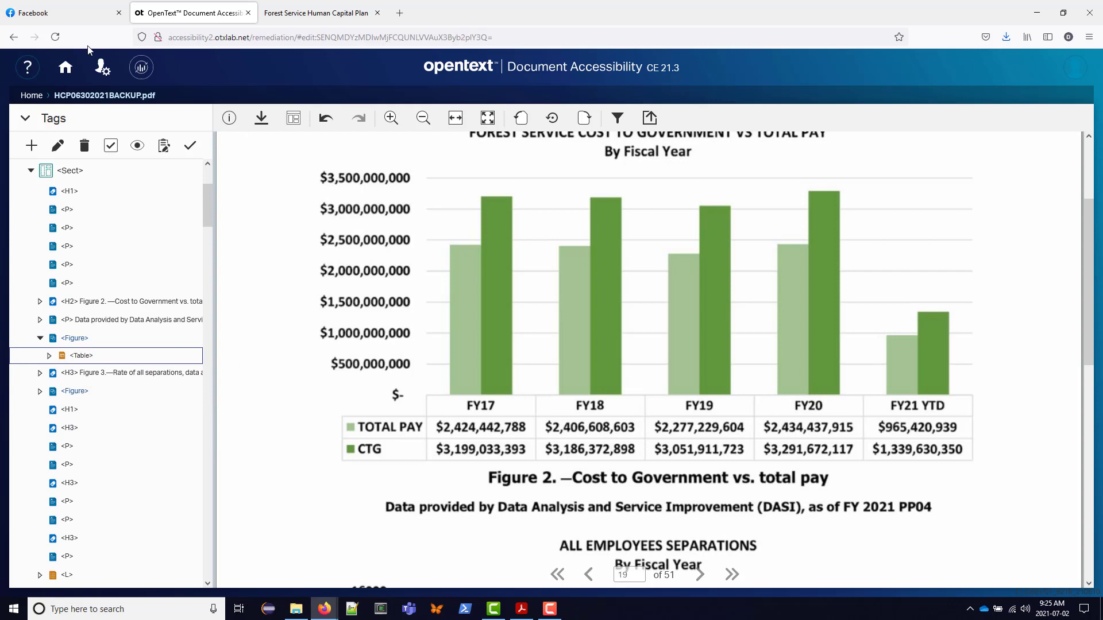
Switch to Facebook, close the open picture, and read the comment about the first heading improperly spanning the first column.
{"action": "left_click", "coordinate": [67, 14]}
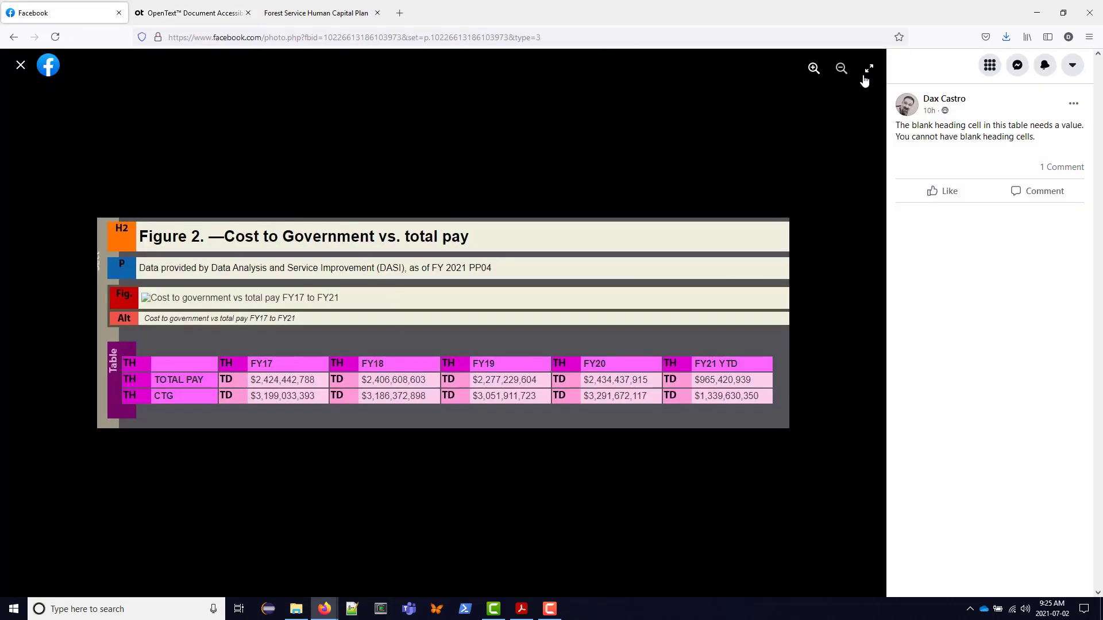
{"action": "left_click", "coordinate": [22, 65]}
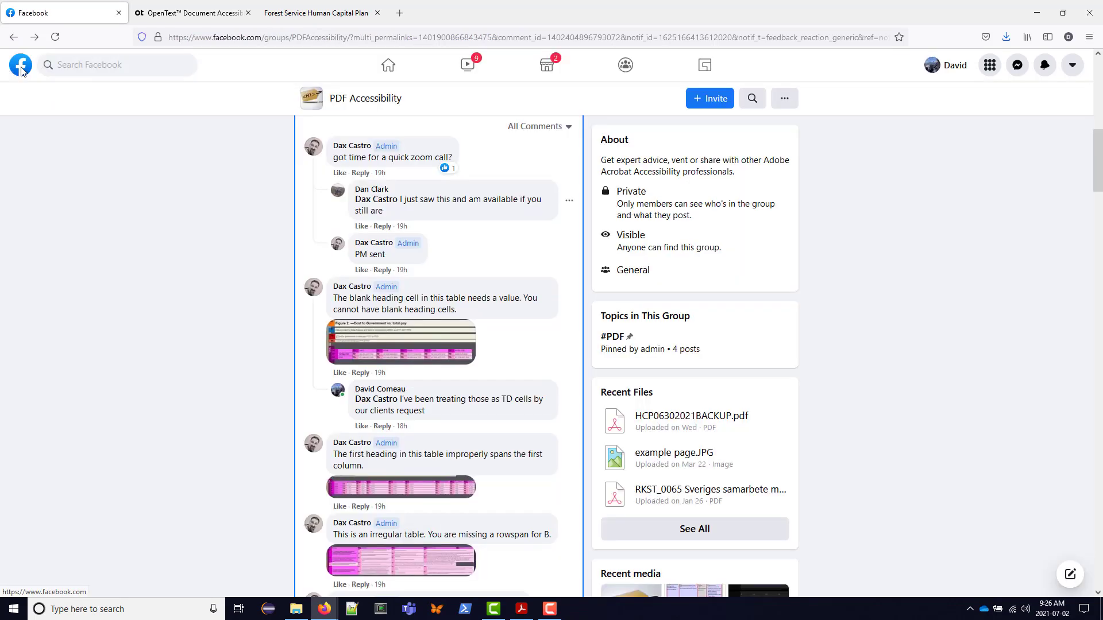
{"action": "left_click", "coordinate": [380, 486]}
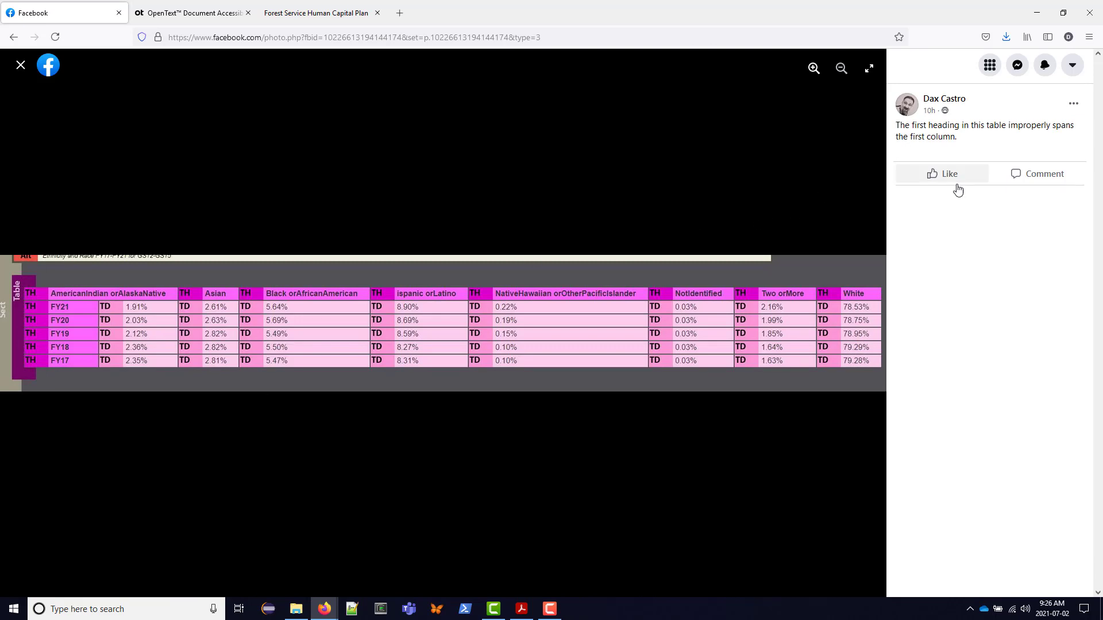
{"action": "left_click_drag", "start_coordinate": [964, 138], "coordinate": [908, 125]}
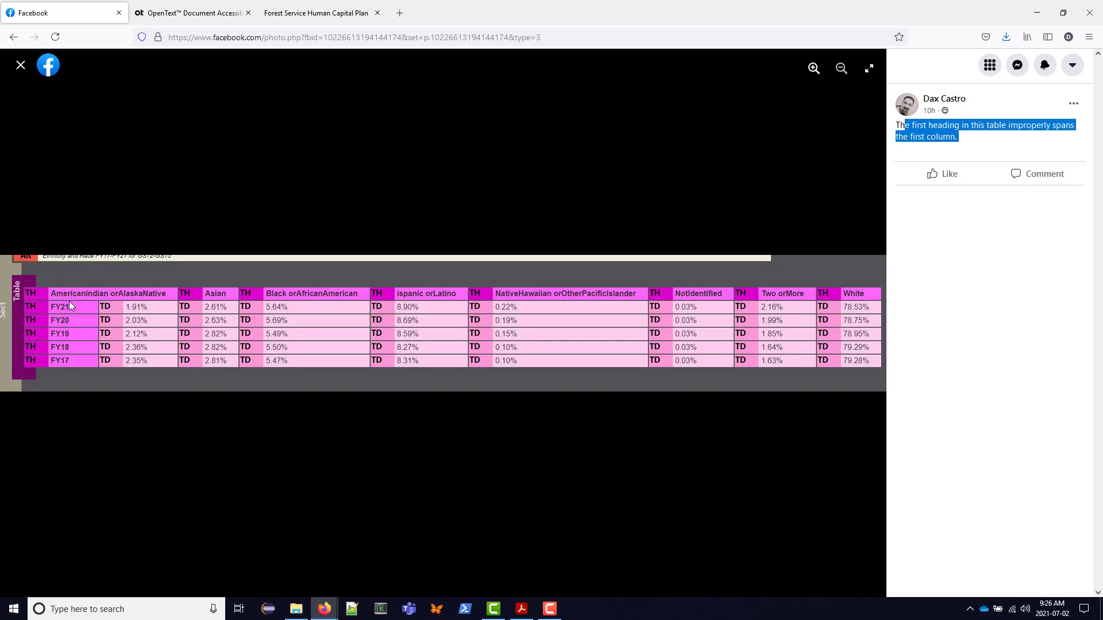
Return to the OpenText Document Accessibility editor and go to page 29 to show the Figure 5 table.
{"action": "left_click", "coordinate": [204, 14]}
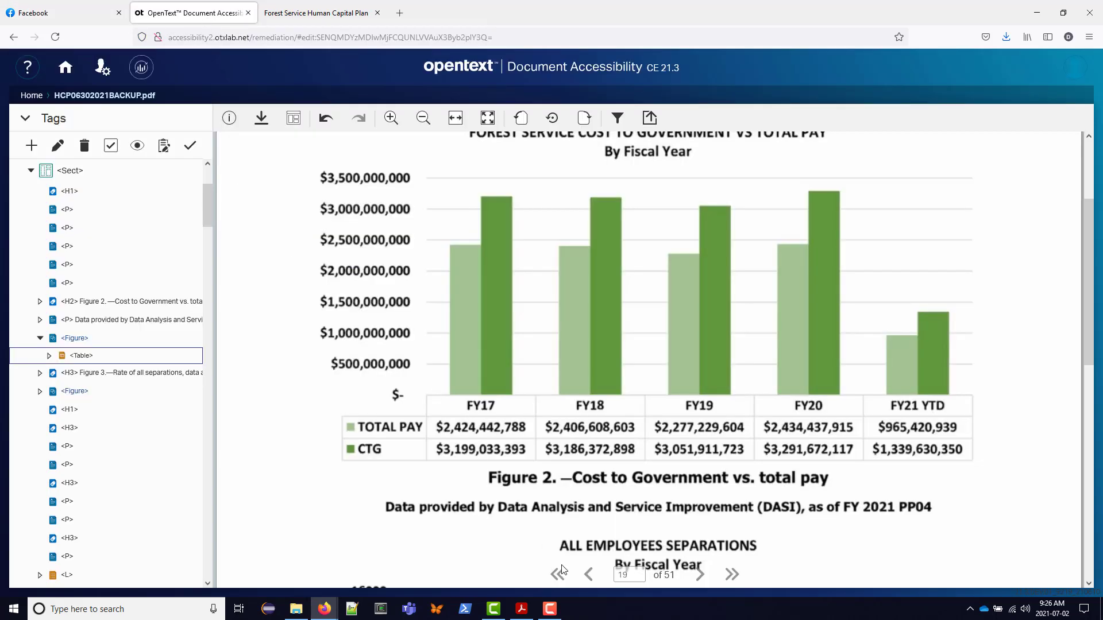
{"action": "left_click", "coordinate": [614, 579]}
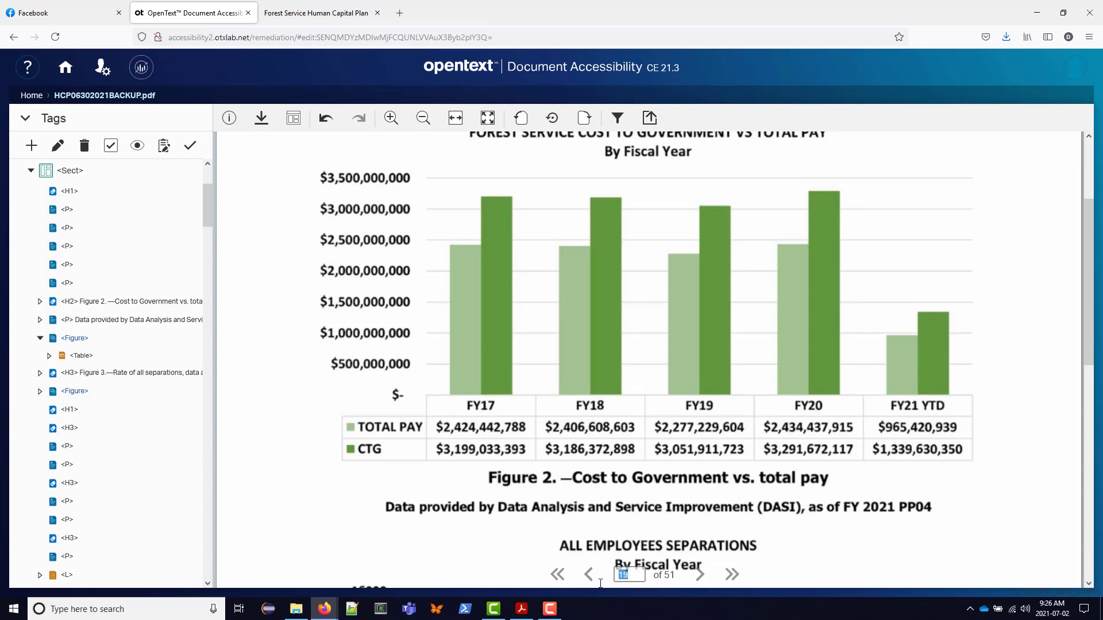
{"action": "type", "text": "2"}
{"action": "key", "text": "Return"}
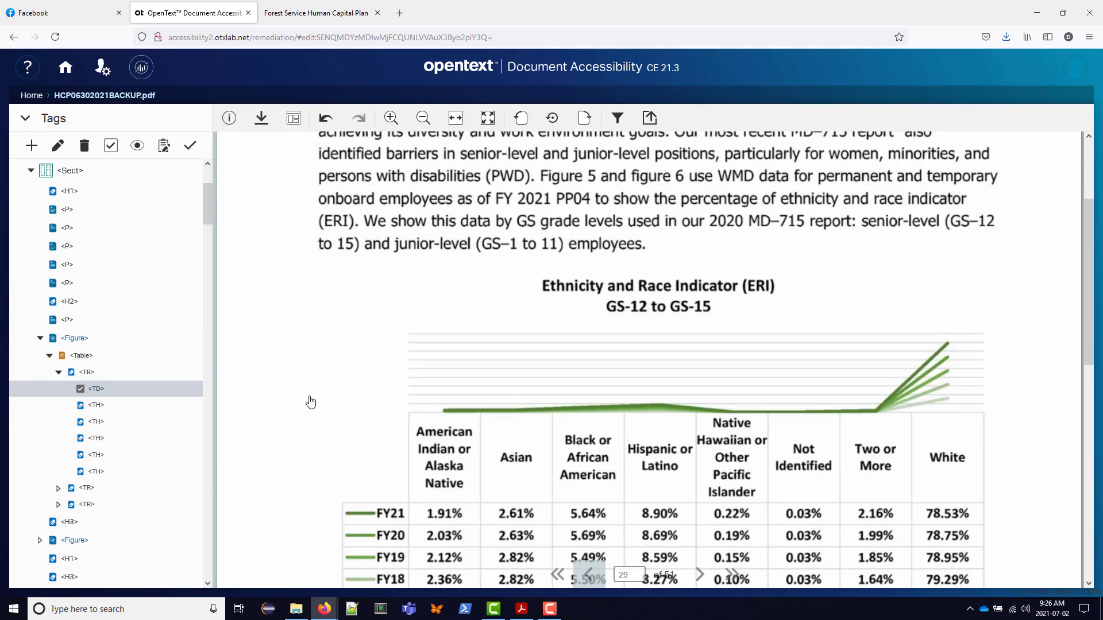
{"action": "scroll", "coordinate": [310, 402], "scroll_direction": "down", "scroll_amount": 4}
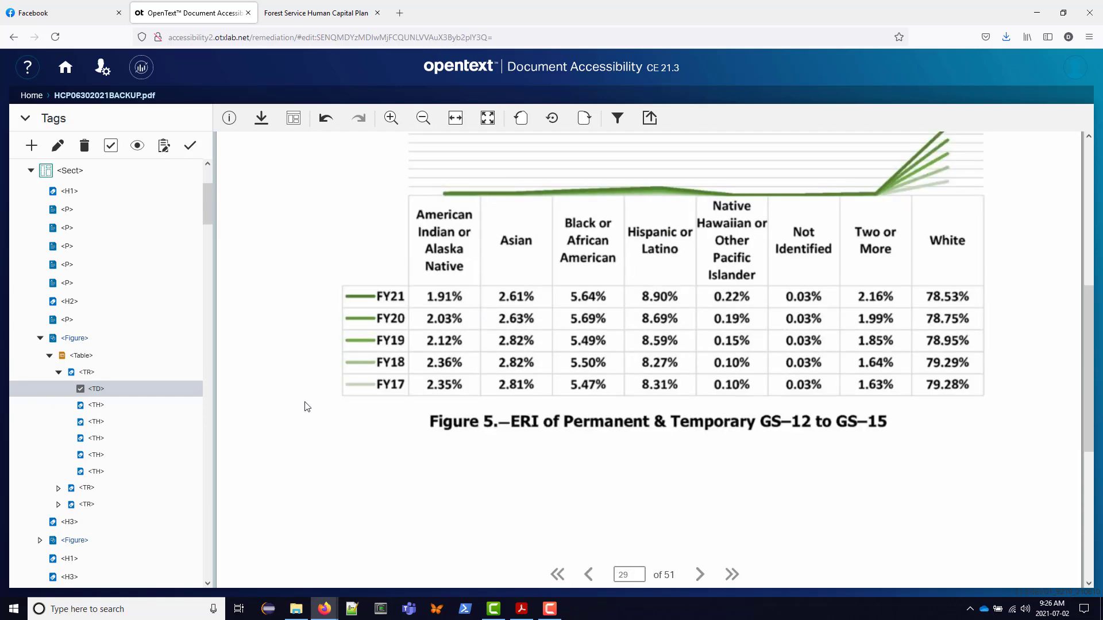
Locate the American Indian or Alaska Native header cell of the Figure 5 table in the tag tree, then collapse that table.
{"action": "left_click", "coordinate": [419, 220]}
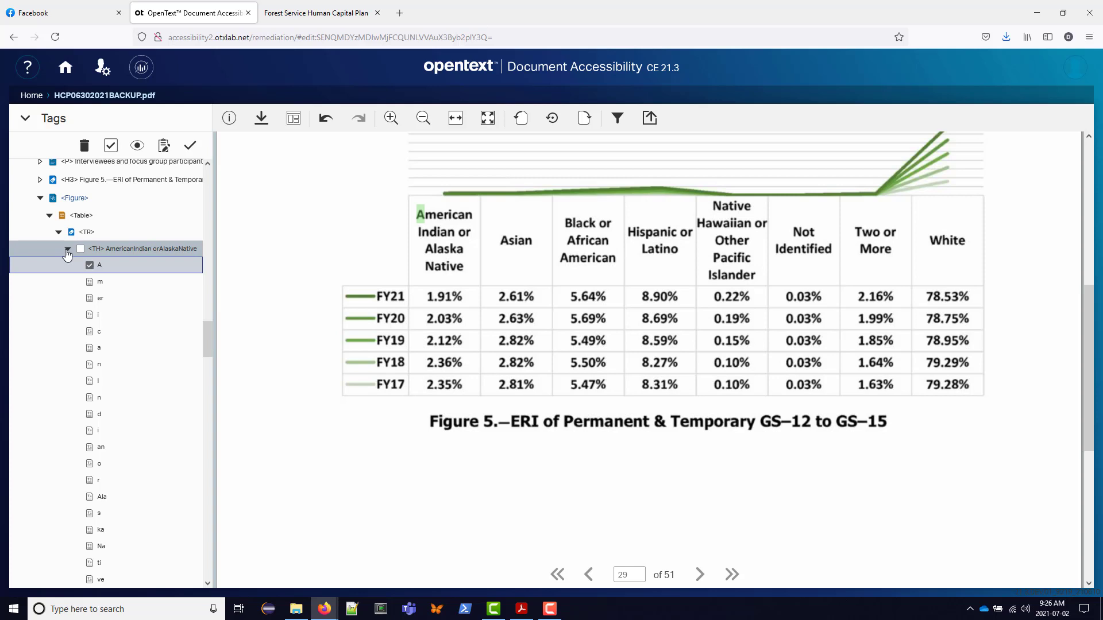
{"action": "left_click", "coordinate": [67, 250]}
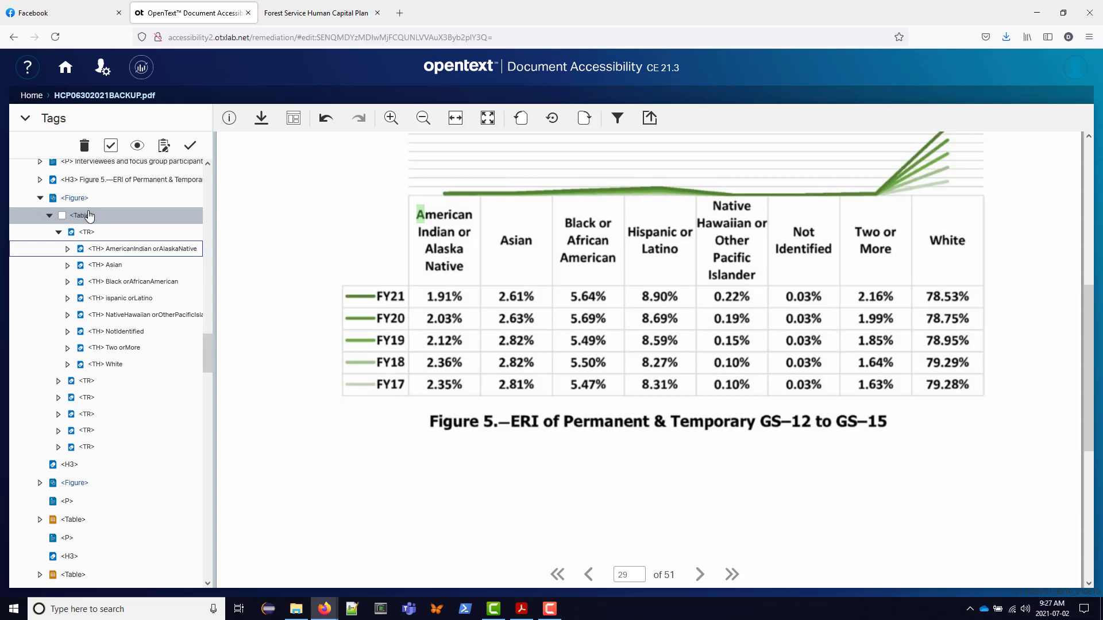
{"action": "left_click", "coordinate": [50, 215]}
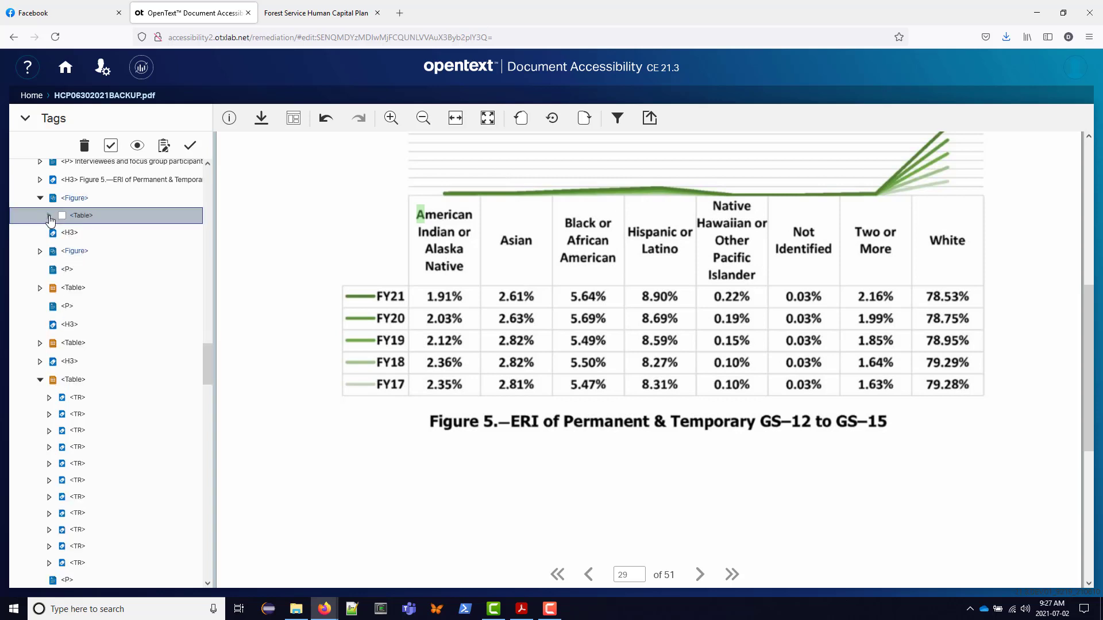
Review the tag properties of the Figure enclosing the Figure 5 table against the chart on the page, then cancel the edit.
{"action": "double_click", "coordinate": [81, 199]}
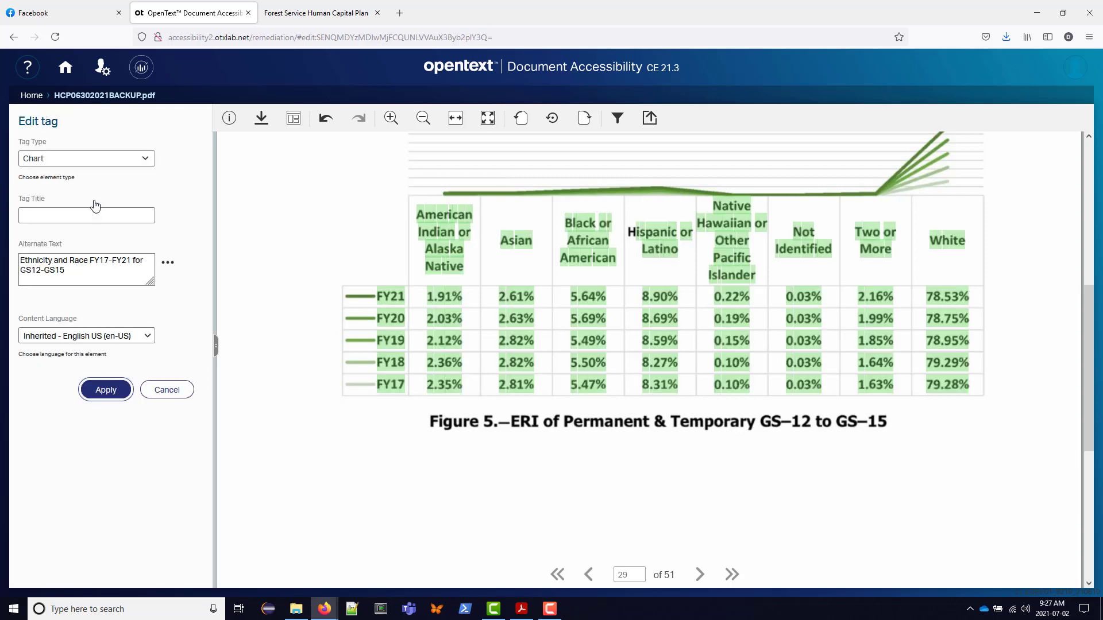
{"action": "scroll", "coordinate": [867, 296], "scroll_direction": "up", "scroll_amount": 3}
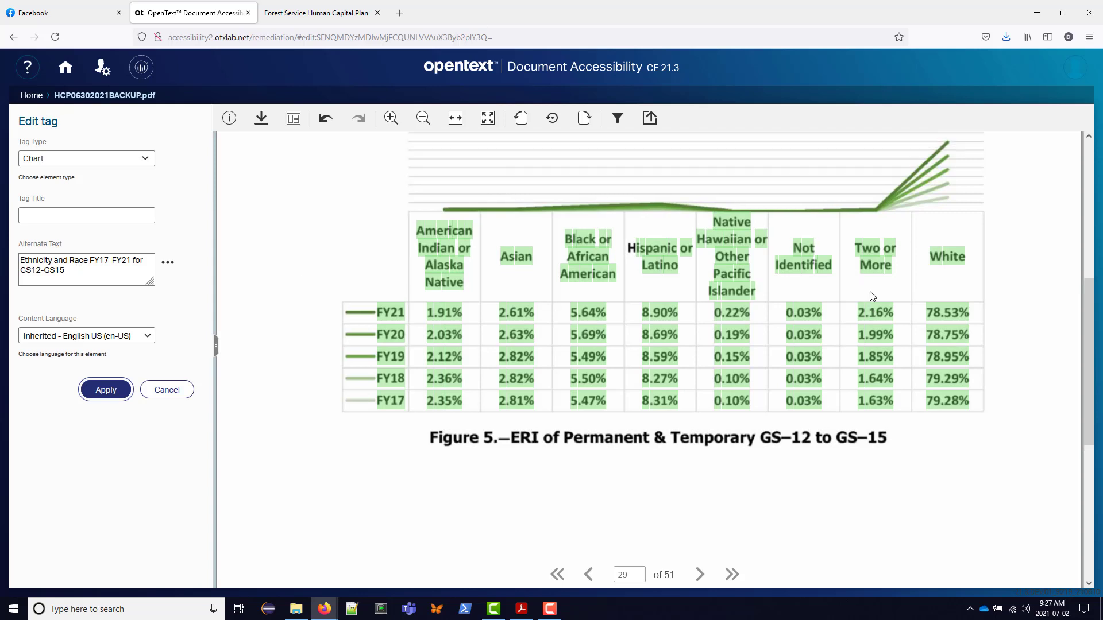
{"action": "scroll", "coordinate": [446, 218], "scroll_direction": "up", "scroll_amount": 2}
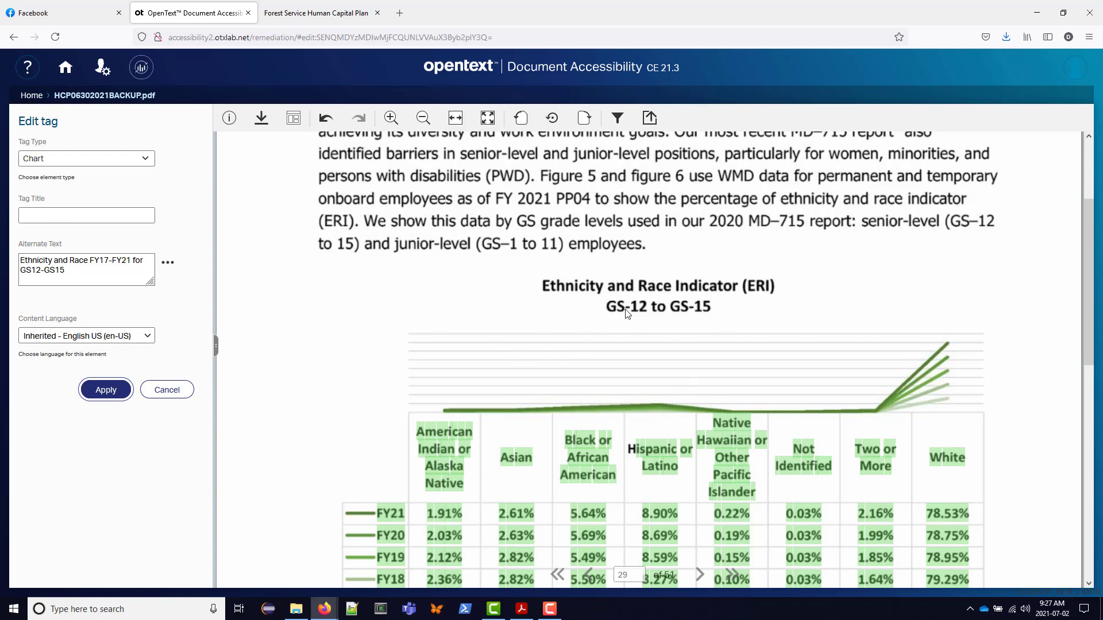
{"action": "left_click", "coordinate": [167, 389]}
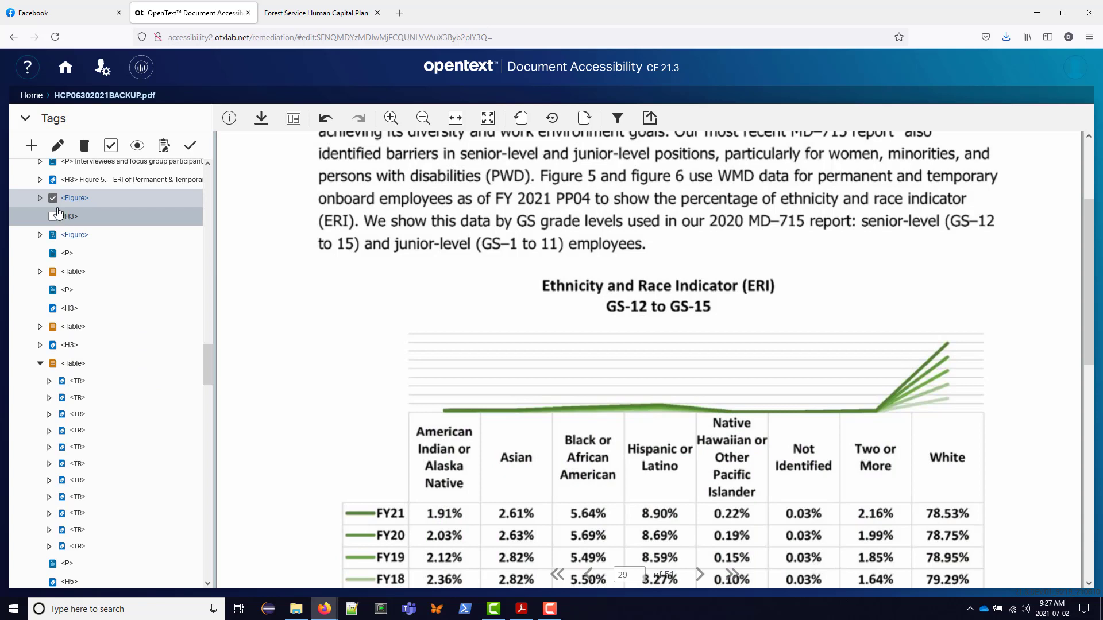
Expand the Figure tag for Figure 5, select its Table tag, and bring the whole table into view.
{"action": "left_click", "coordinate": [39, 198]}
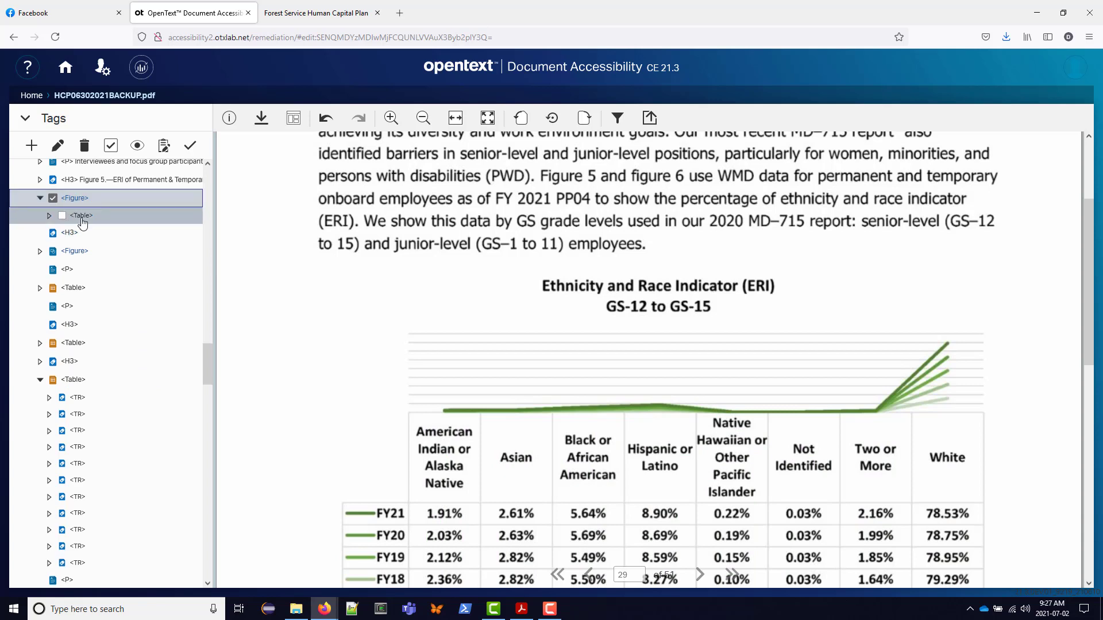
{"action": "left_click", "coordinate": [82, 218]}
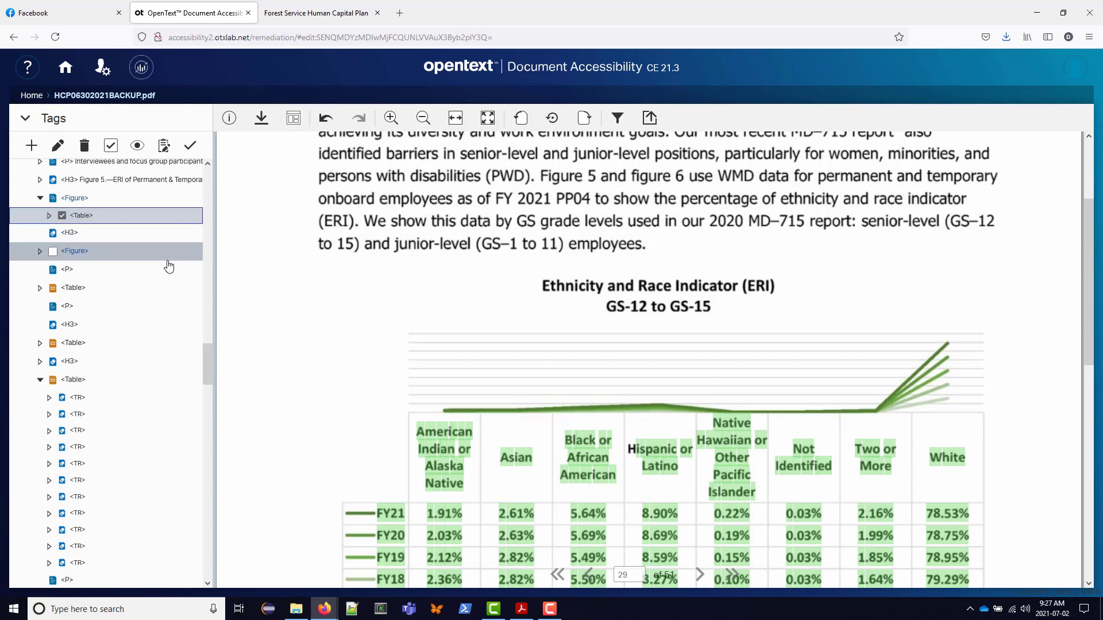
{"action": "scroll", "coordinate": [290, 270], "scroll_direction": "down", "scroll_amount": 2}
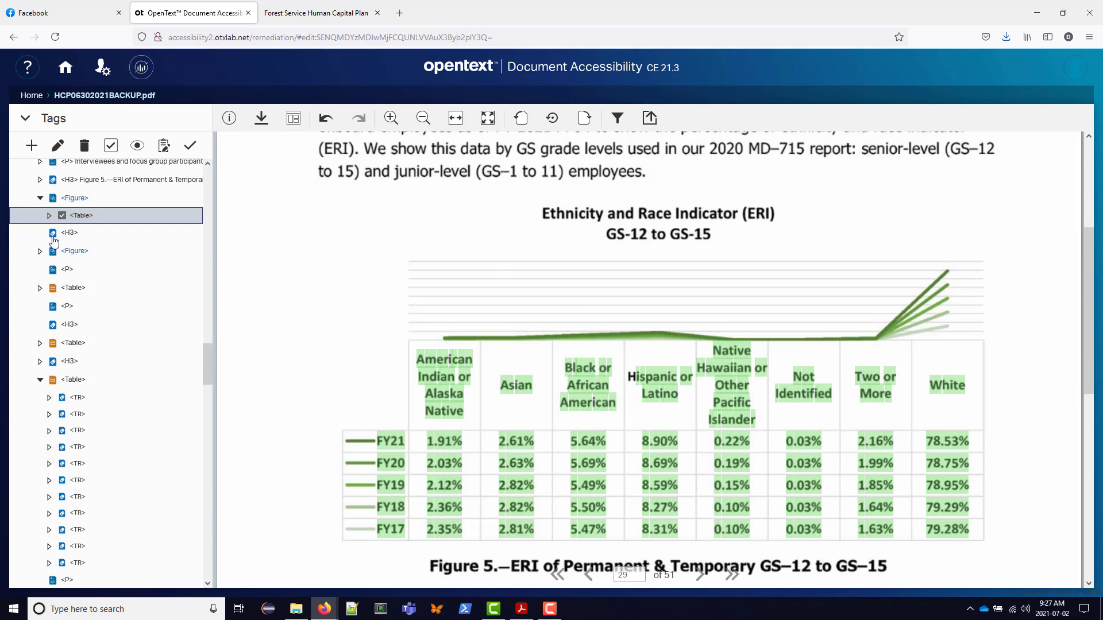
Switch to the Forest Service Human Capital Plan structure preview and search for "hispanic" to find the Figure 5 table.
{"action": "left_click", "coordinate": [288, 15]}
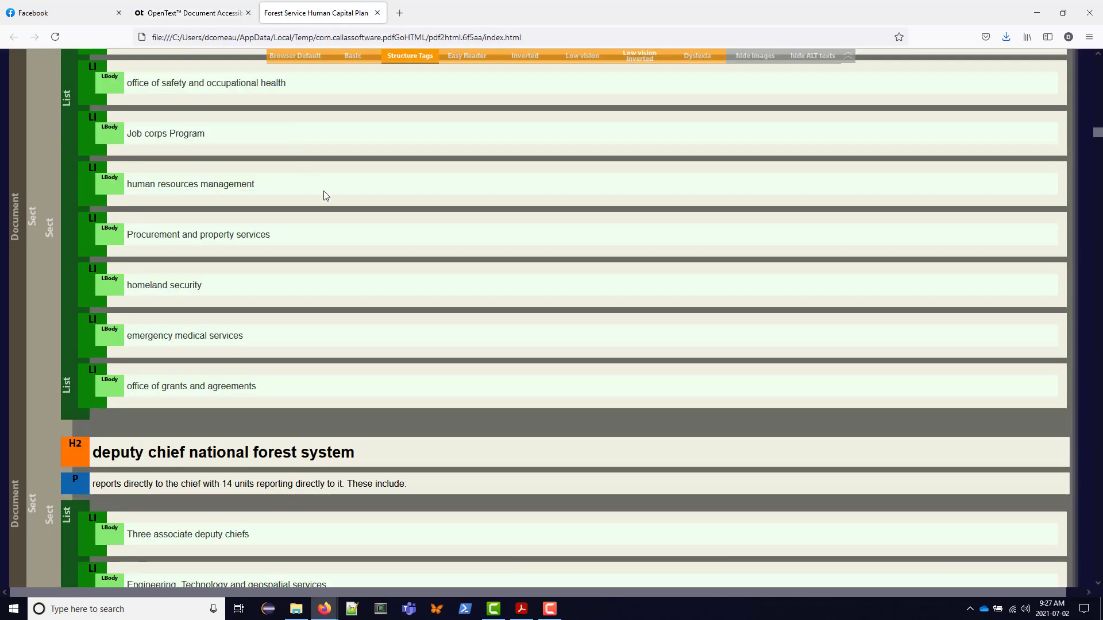
{"action": "scroll", "coordinate": [428, 282], "scroll_direction": "down", "scroll_amount": 20}
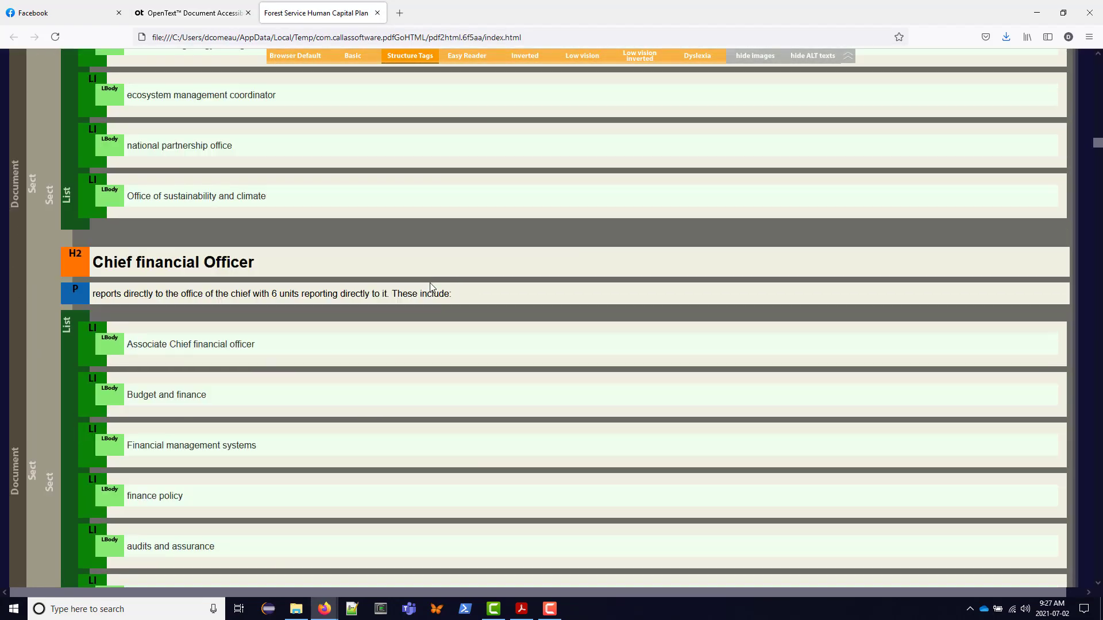
{"action": "scroll", "coordinate": [434, 290], "scroll_direction": "down", "scroll_amount": 20}
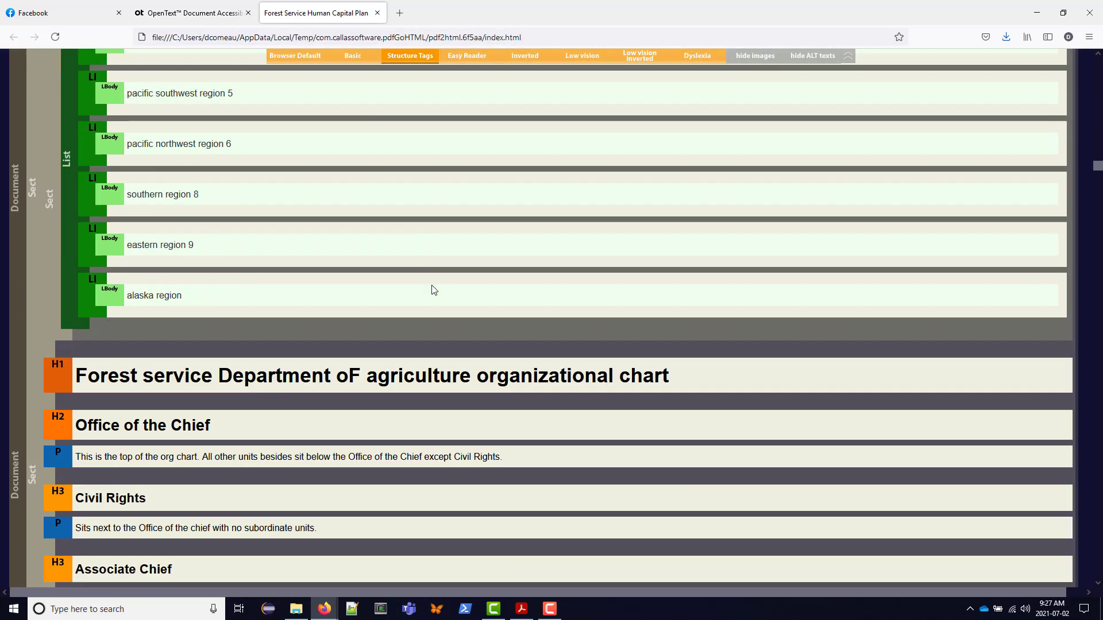
{"action": "key", "text": "ctrl+f"}
{"action": "type", "text": "his"}
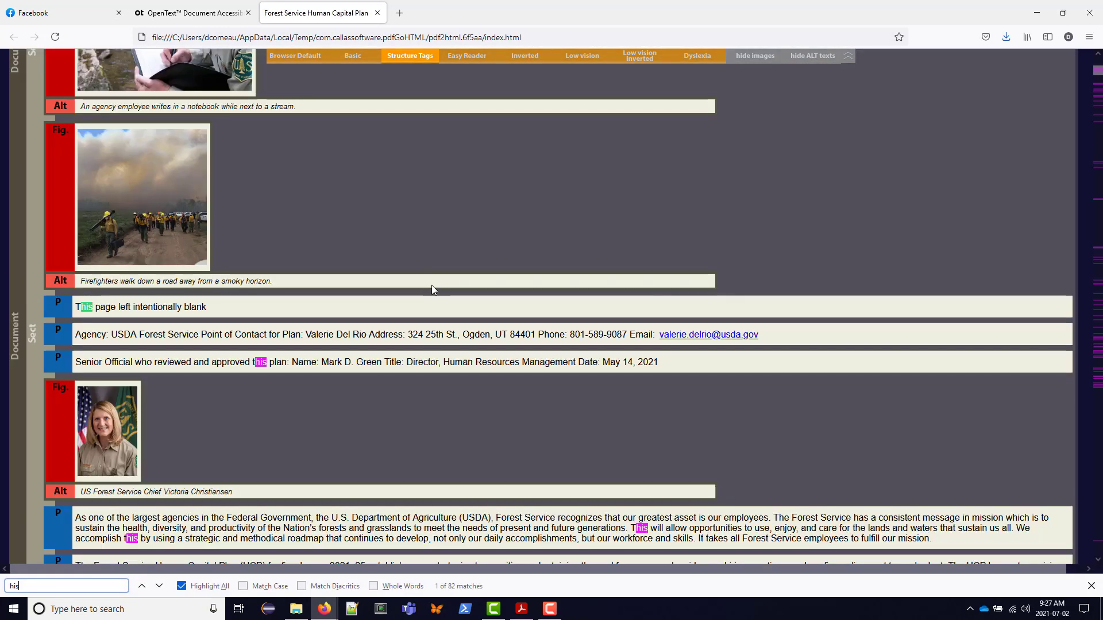
{"action": "type", "text": "pani"}
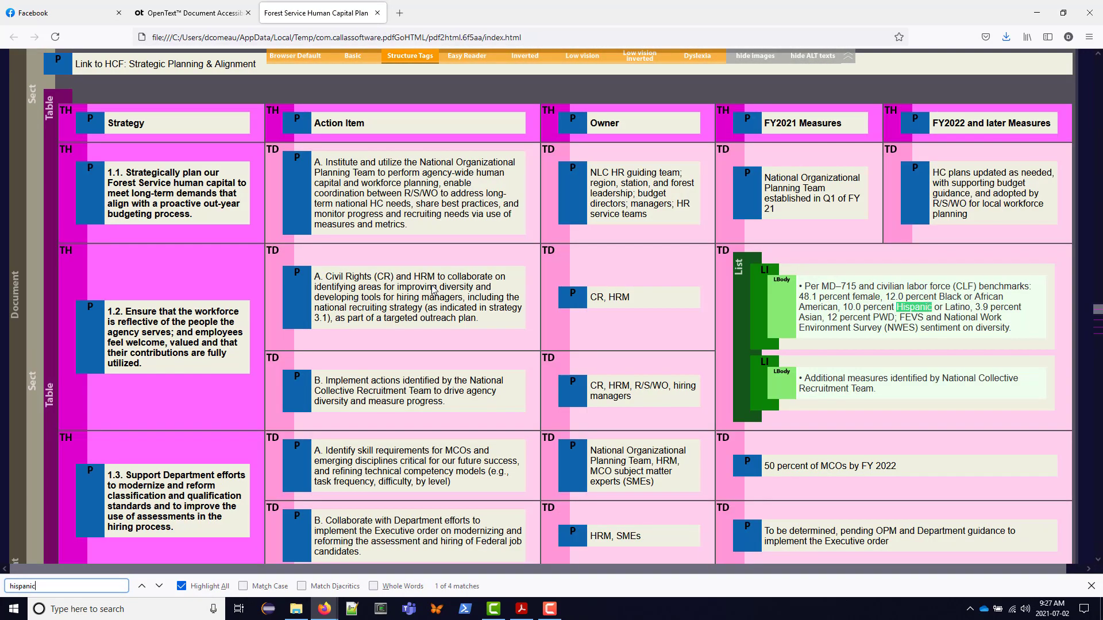
{"action": "type", "text": "c"}
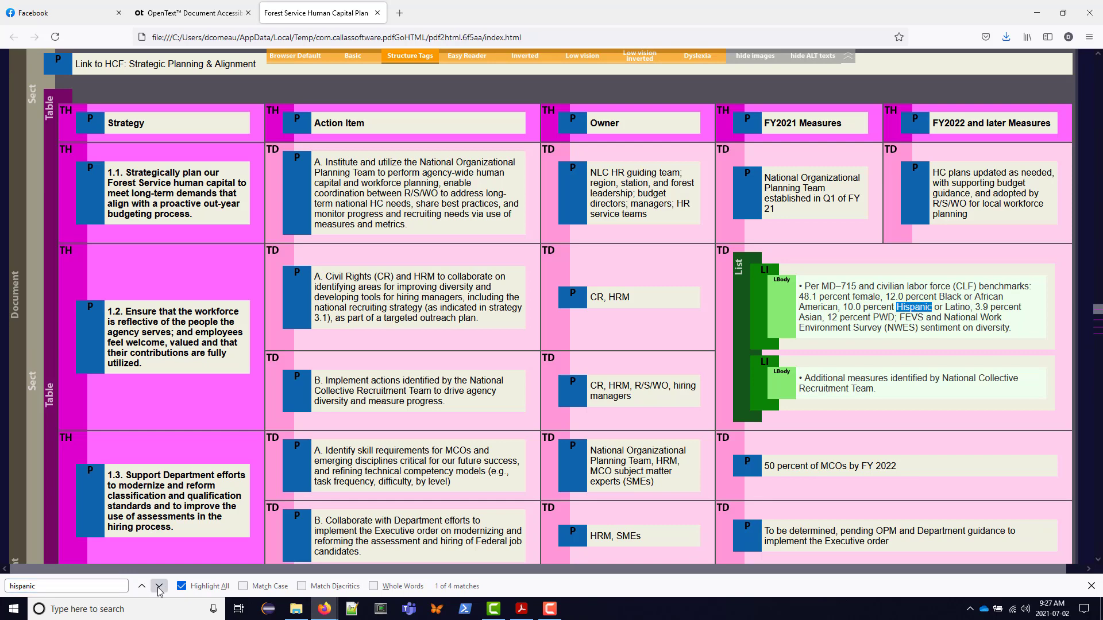
{"action": "left_click", "coordinate": [160, 586]}
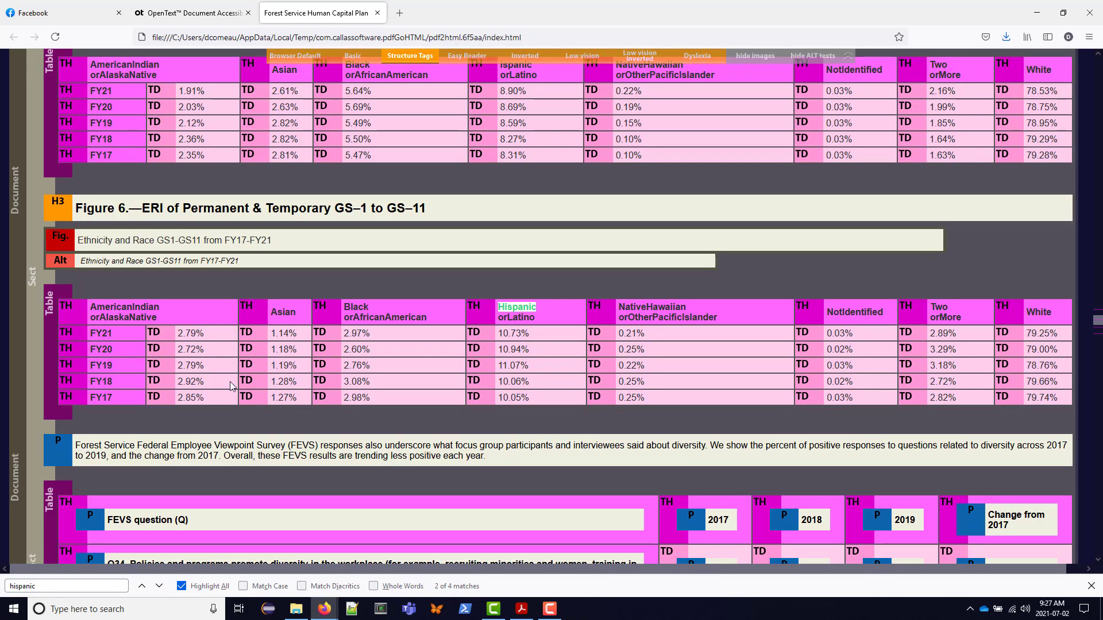
{"action": "scroll", "coordinate": [233, 366], "scroll_direction": "up", "scroll_amount": 3}
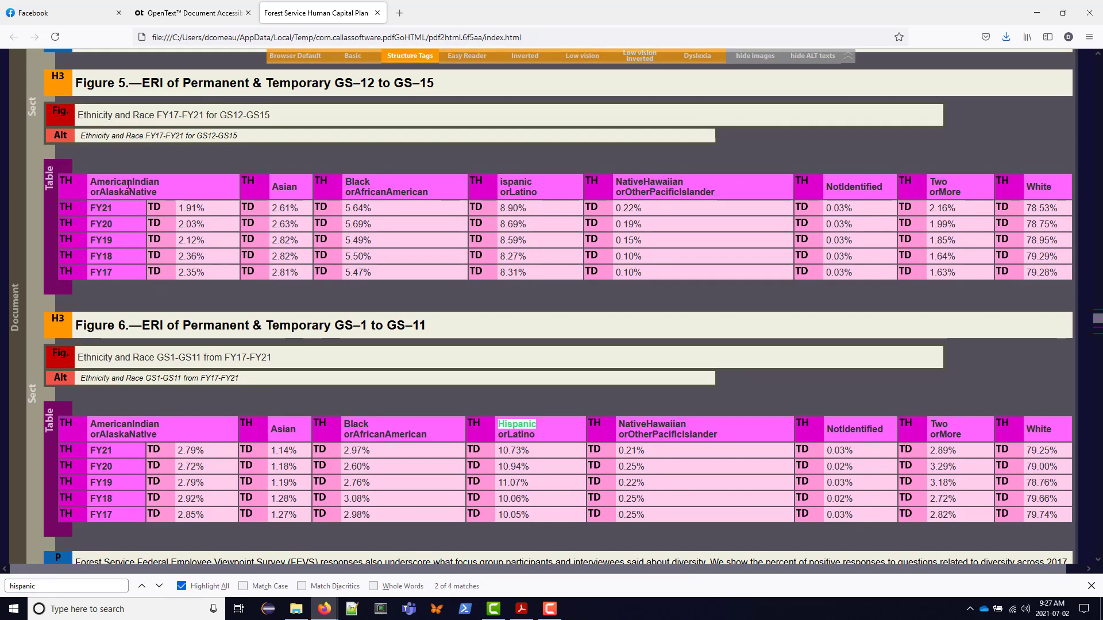
Switch back to the Document Accessibility editor and check the Figure 5 table on page 29 against the structure preview.
{"action": "left_click", "coordinate": [216, 13]}
{"action": "scroll", "coordinate": [486, 279], "scroll_direction": "up", "scroll_amount": 3}
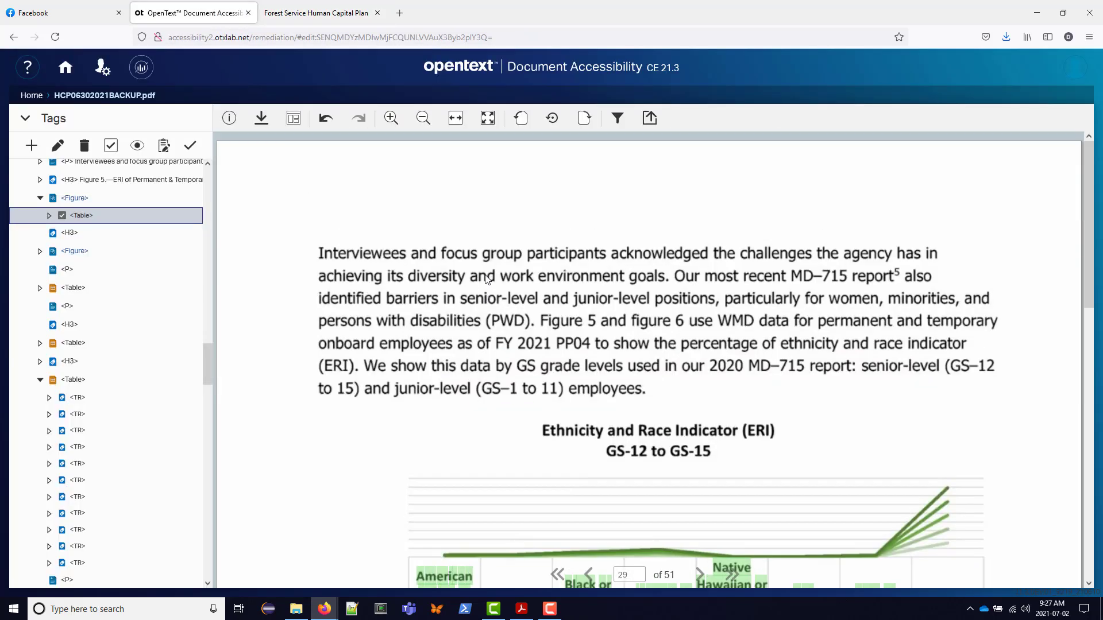
{"action": "scroll", "coordinate": [486, 278], "scroll_direction": "down", "scroll_amount": 10}
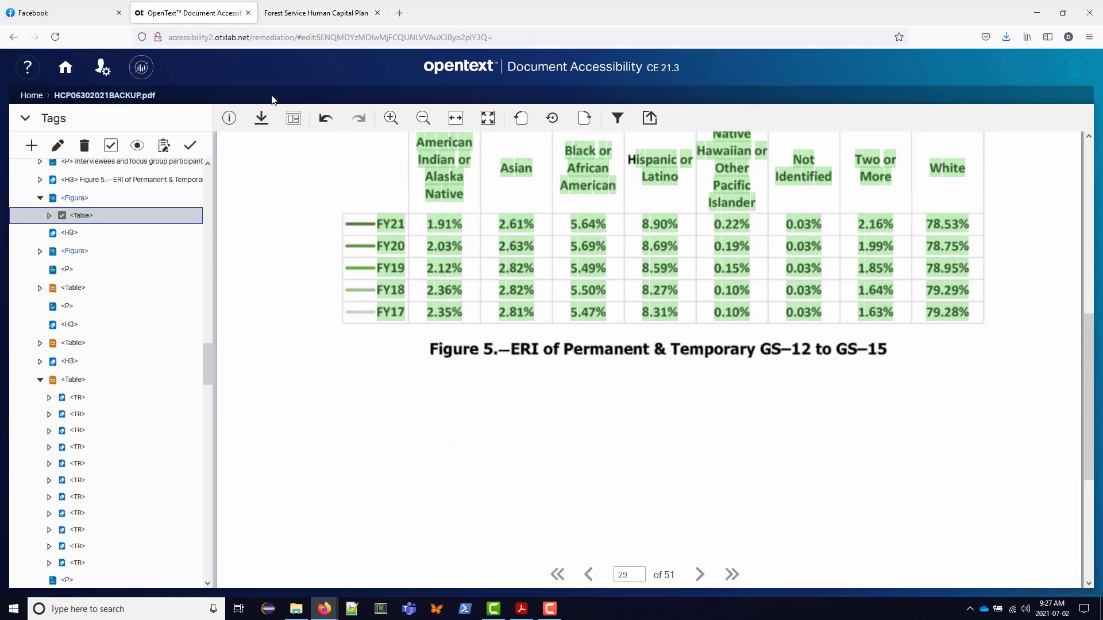
Highlight the Hispanic, American Indian and African American header texts of Figure 5 in the structure preview, then return to the document editor.
{"action": "left_click", "coordinate": [321, 13]}
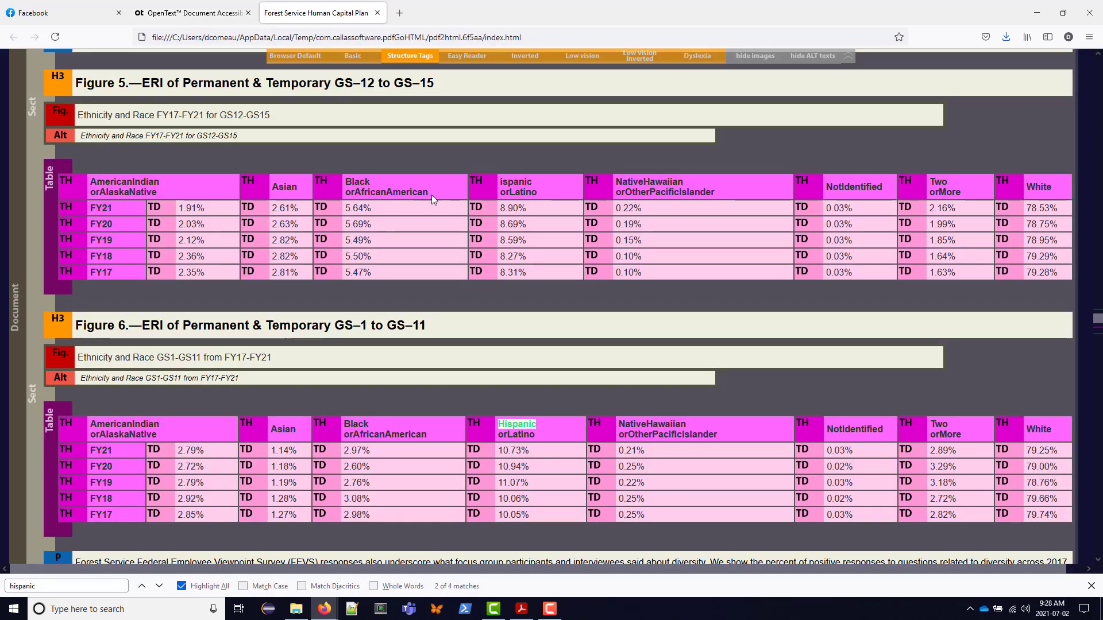
{"action": "left_click_drag", "start_coordinate": [500, 184], "coordinate": [499, 199]}
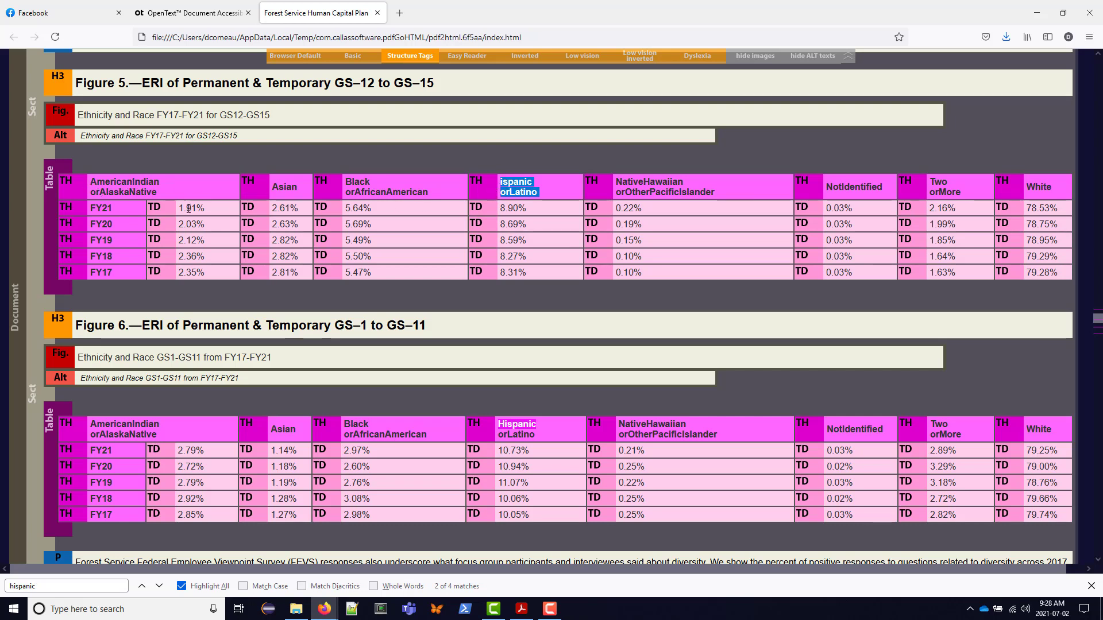
{"action": "left_click_drag", "start_coordinate": [92, 192], "coordinate": [162, 195]}
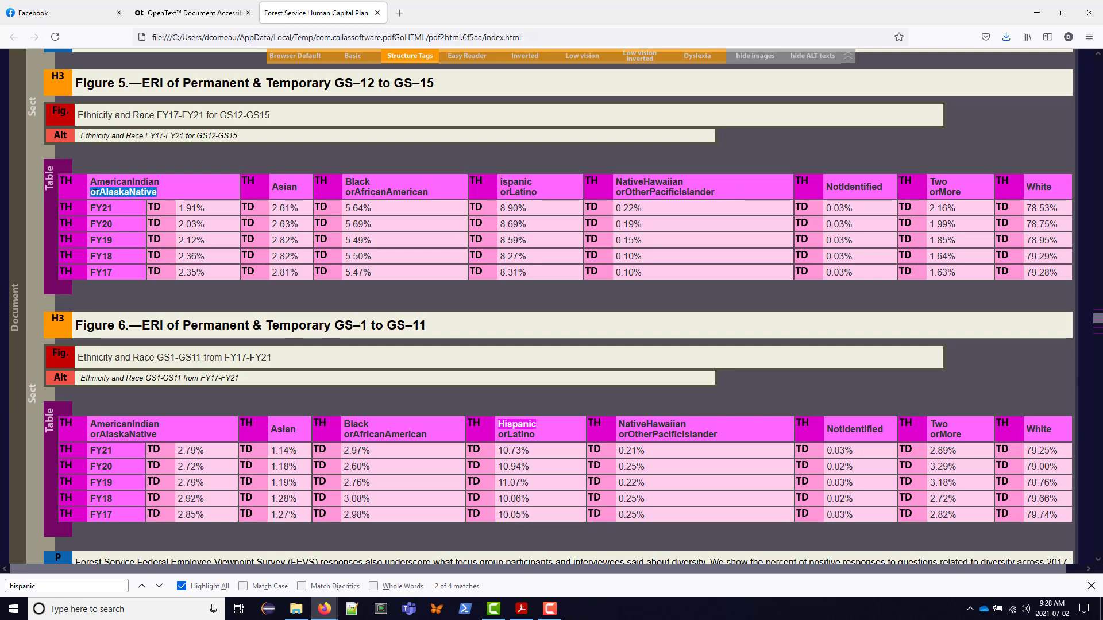
{"action": "left_click_drag", "start_coordinate": [91, 181], "coordinate": [164, 183]}
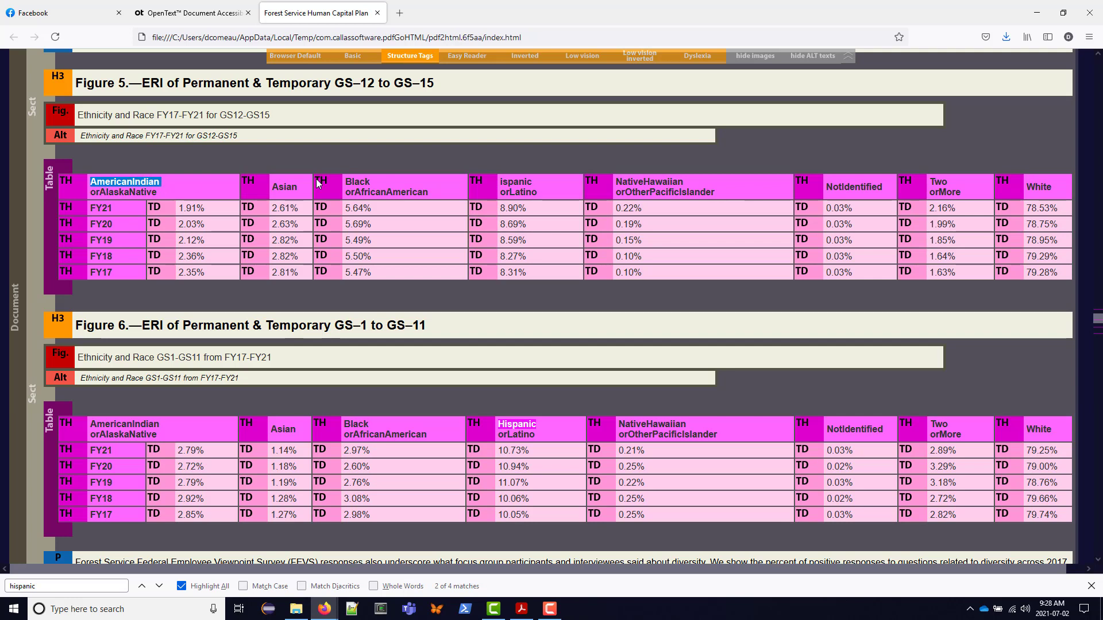
{"action": "left_click_drag", "start_coordinate": [346, 193], "coordinate": [420, 195]}
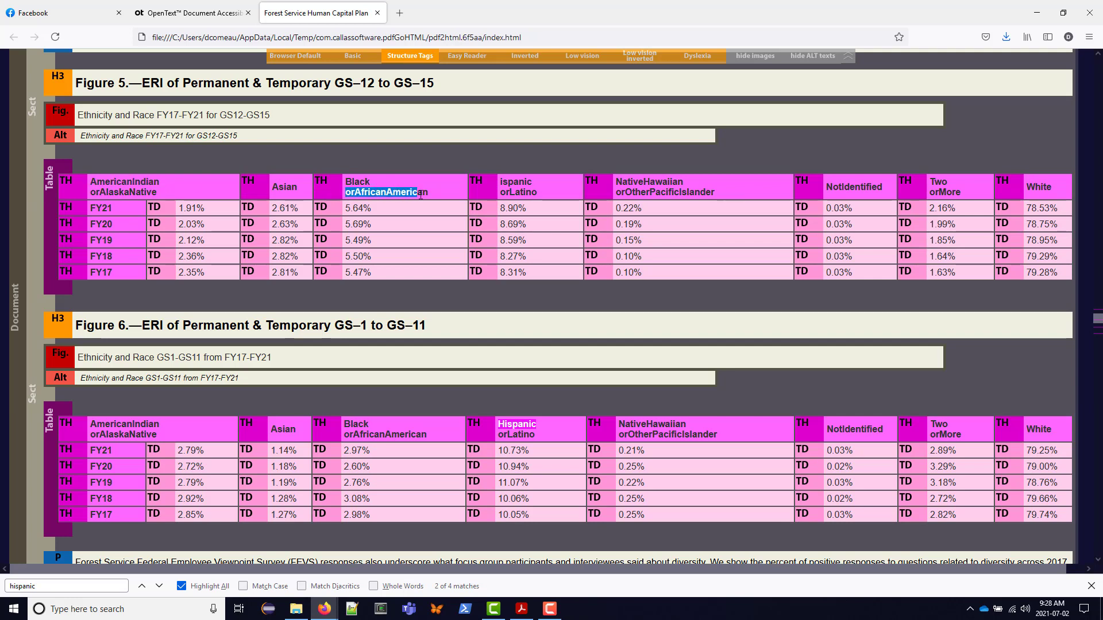
{"action": "left_click", "coordinate": [202, 13]}
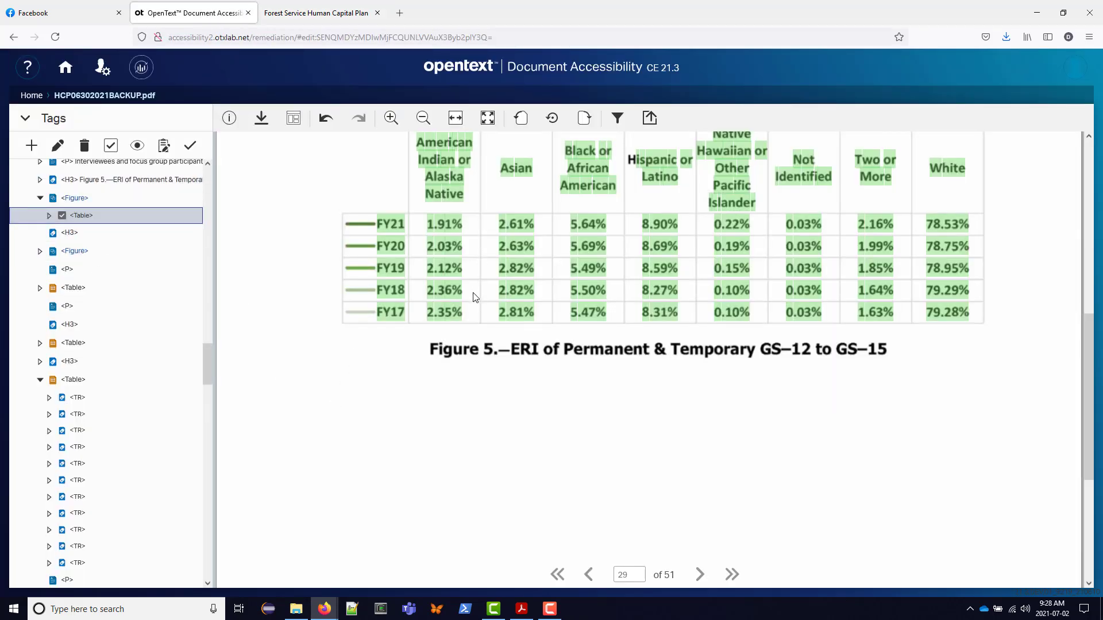
{"action": "scroll", "coordinate": [474, 293], "scroll_direction": "up", "scroll_amount": 1}
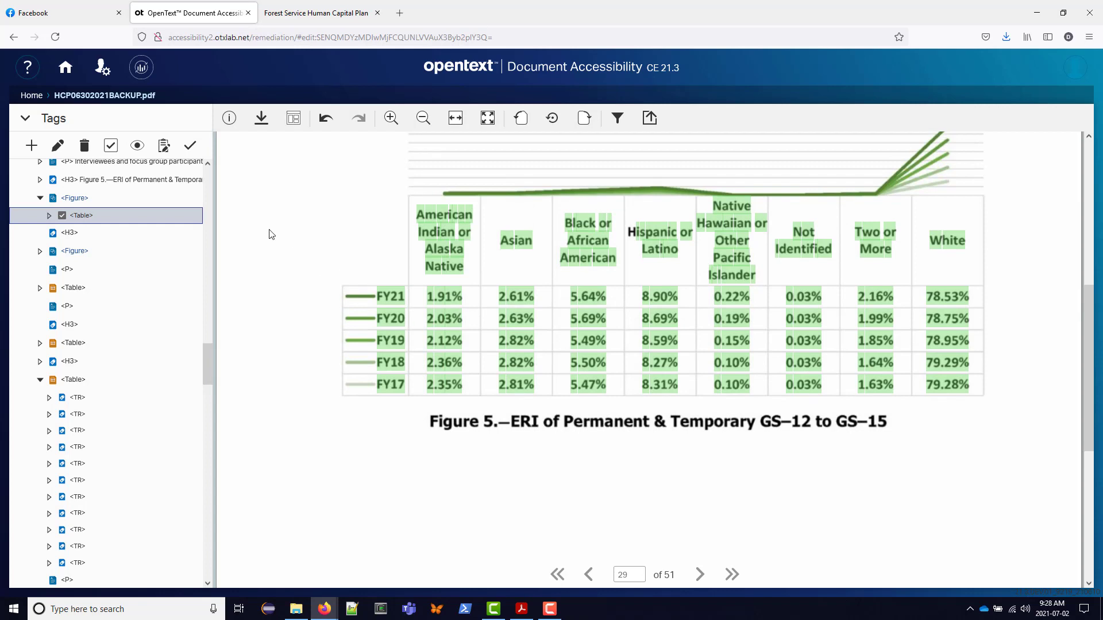
Find the "H" of the Figure 5 "Hispanic or Latino" heading among the artifacts and delete that artifact content.
{"action": "left_click", "coordinate": [631, 236]}
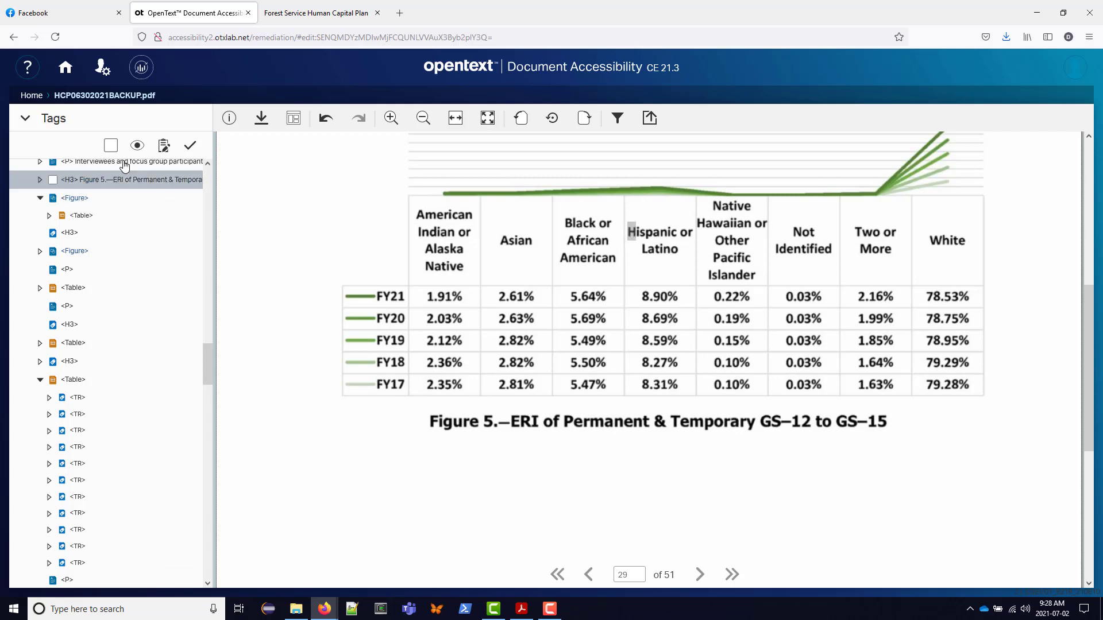
{"action": "left_click", "coordinate": [26, 120]}
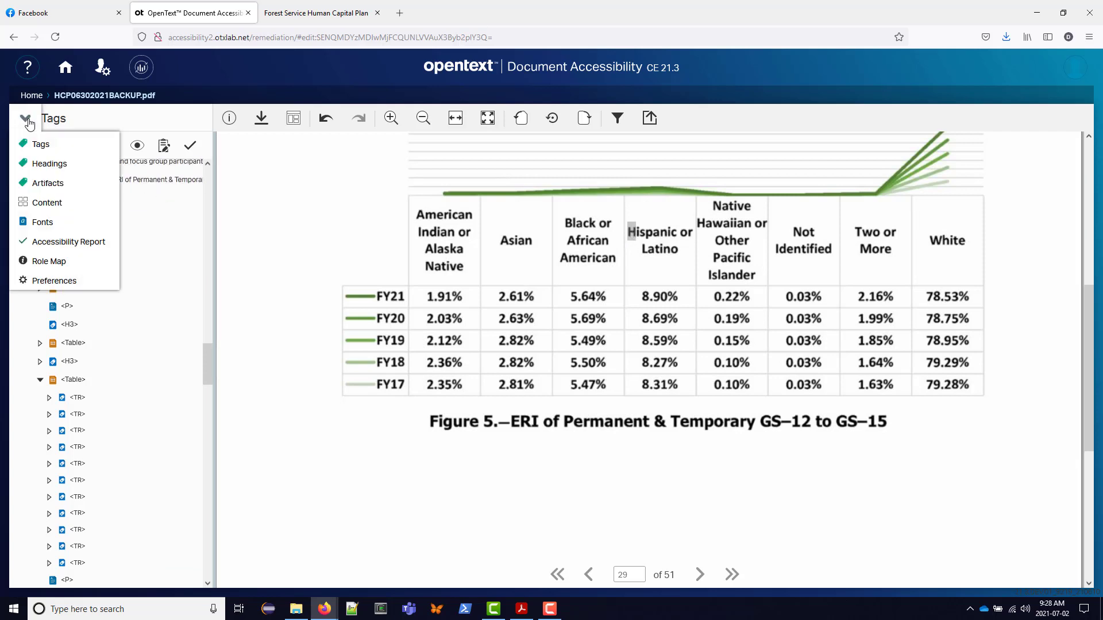
{"action": "left_click", "coordinate": [50, 183]}
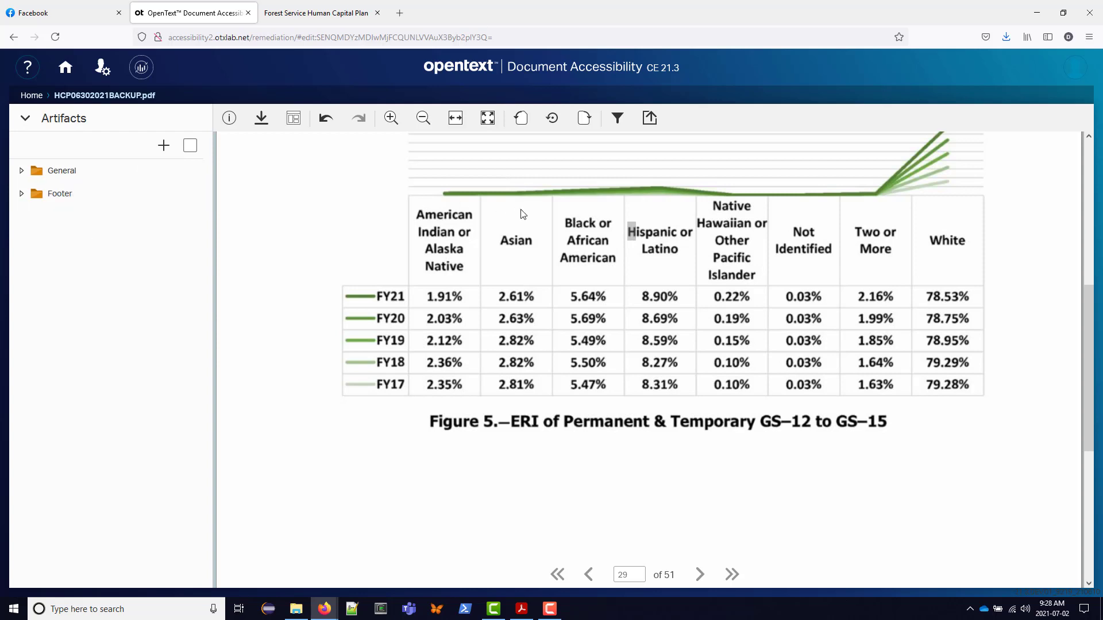
{"action": "left_click", "coordinate": [633, 238]}
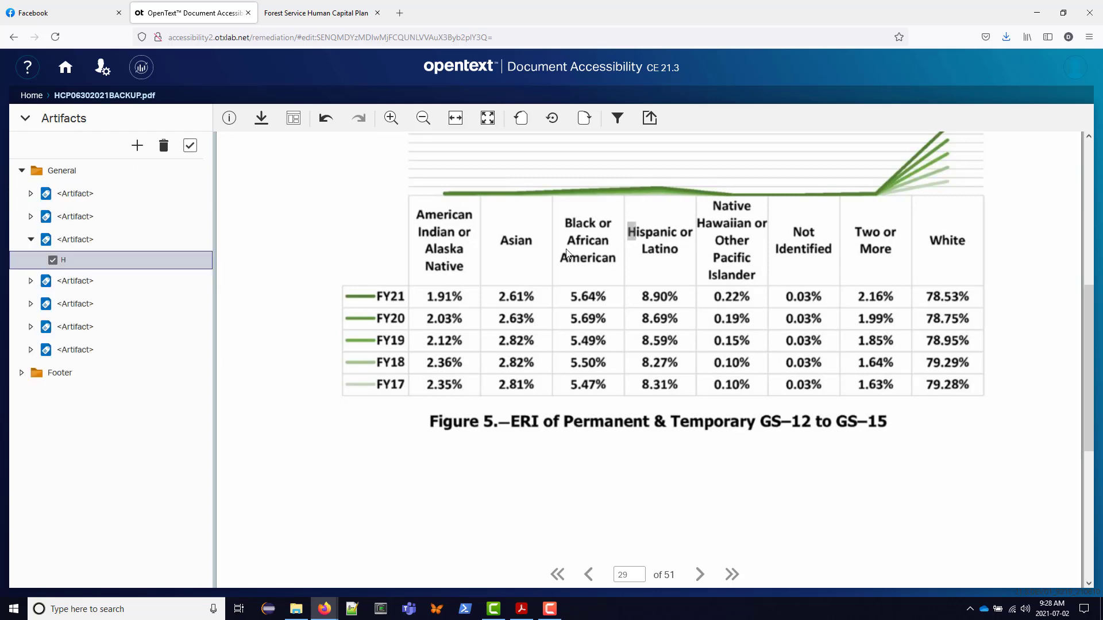
{"action": "right_click", "coordinate": [73, 263]}
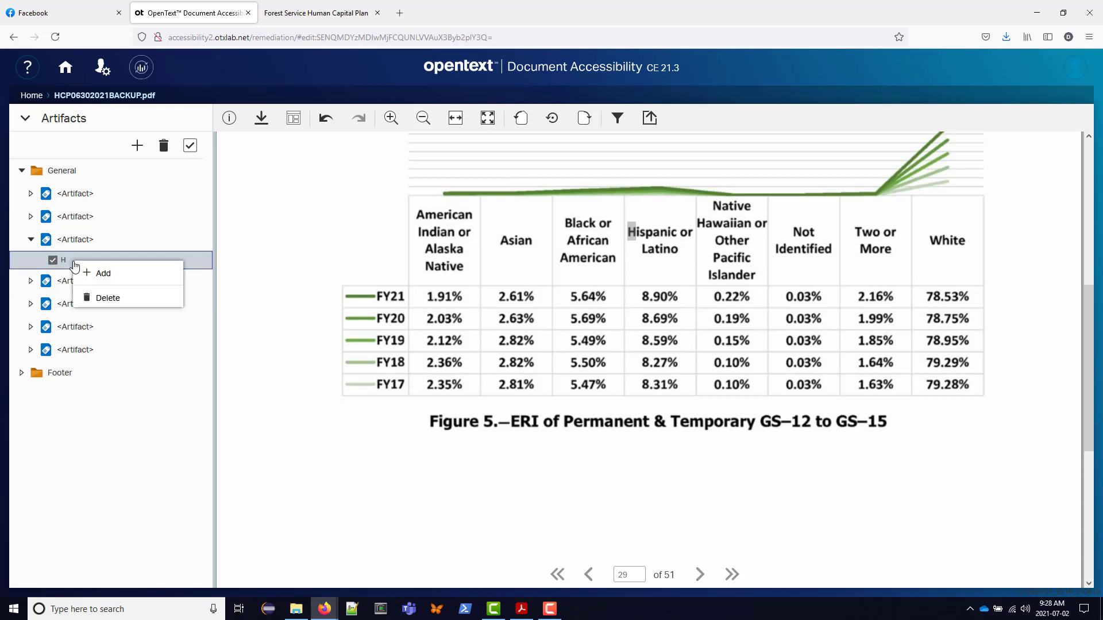
{"action": "left_click", "coordinate": [104, 301]}
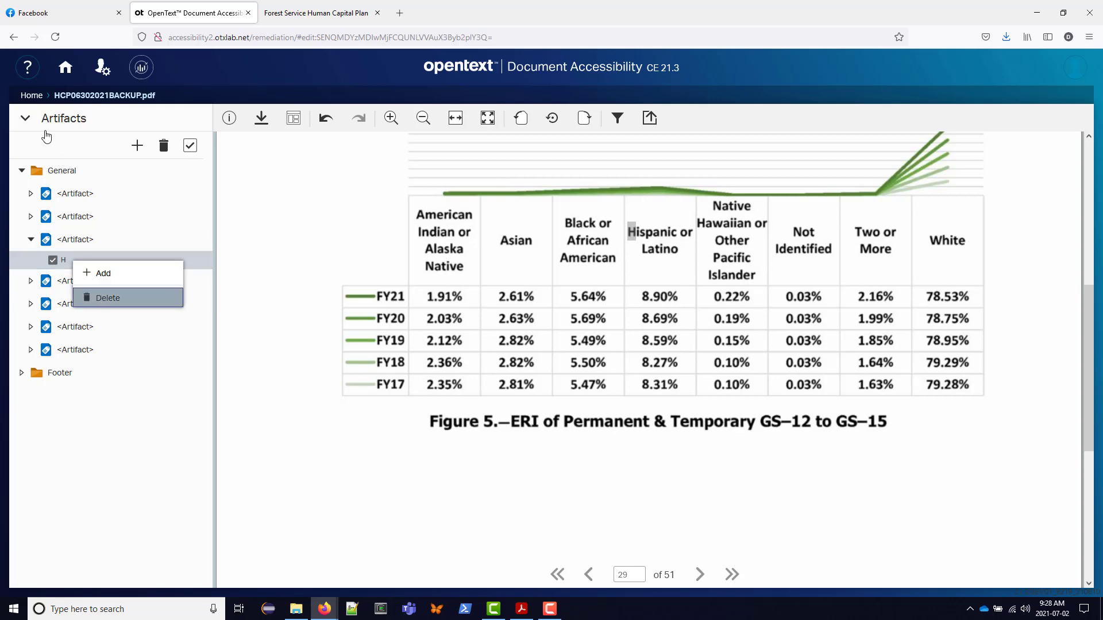
Return to the tag tree and add the untagged "H" to the TH tag of the "Hispanic or Latino" heading.
{"action": "left_click", "coordinate": [25, 117]}
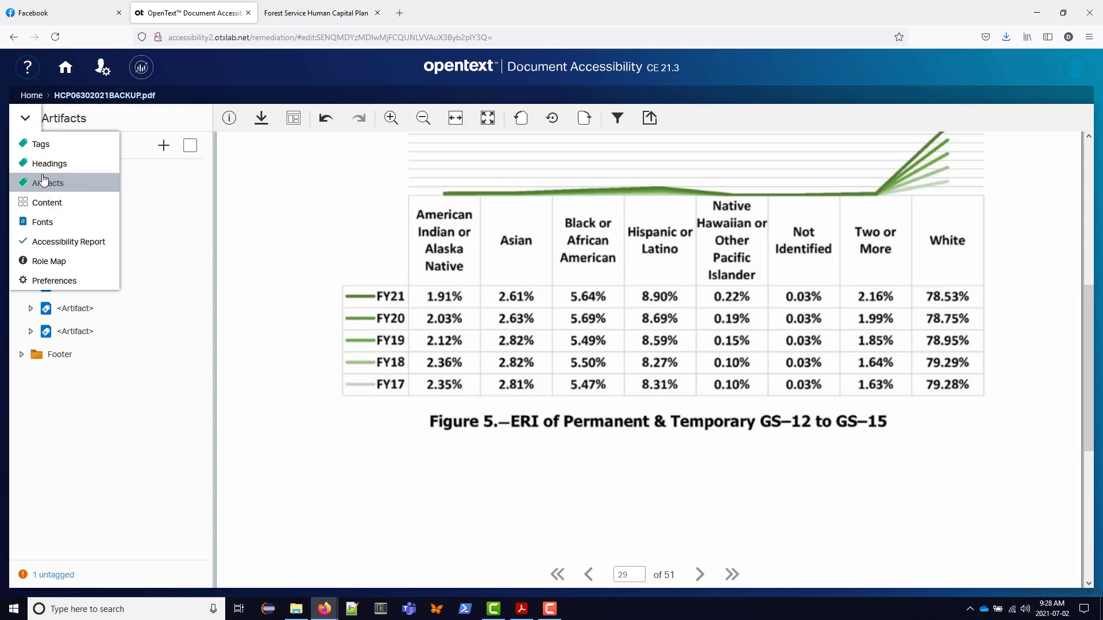
{"action": "left_click", "coordinate": [40, 145]}
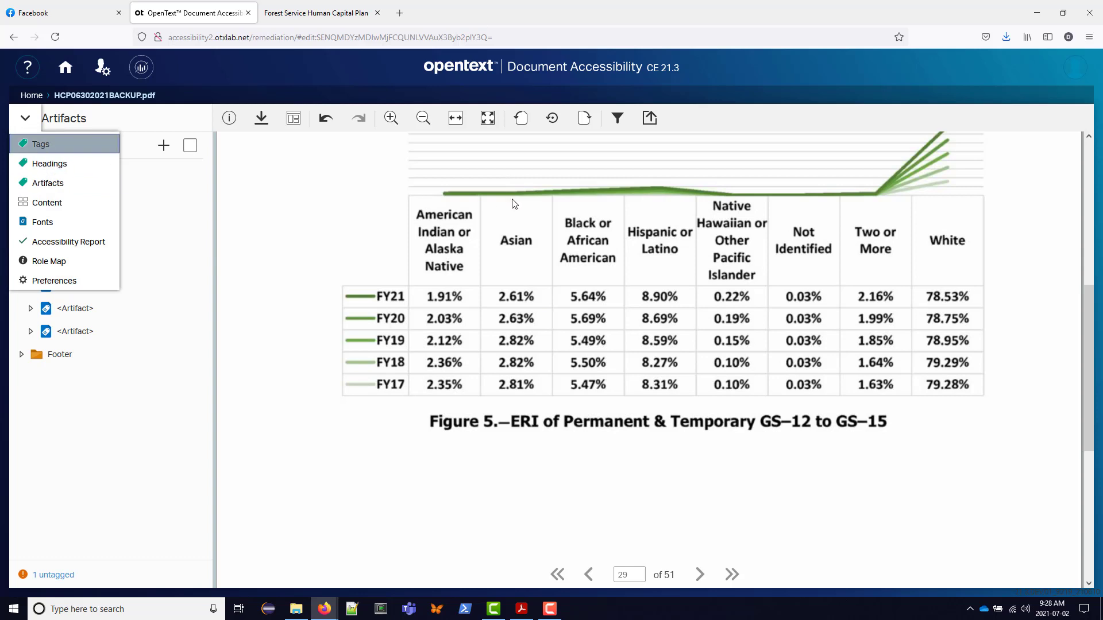
{"action": "left_click", "coordinate": [632, 236]}
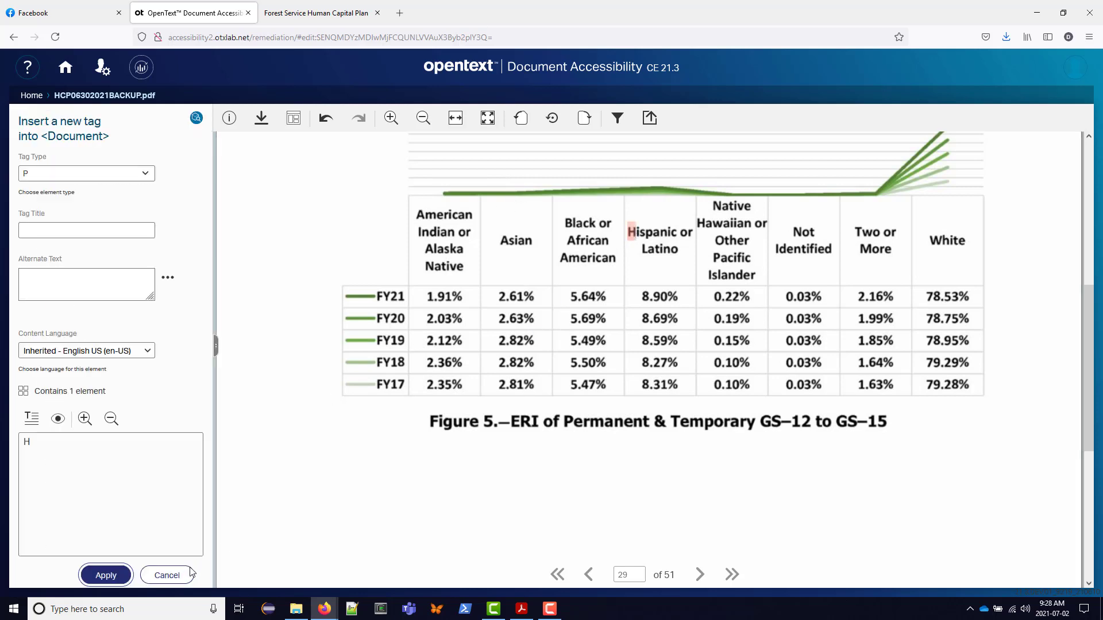
{"action": "left_click", "coordinate": [647, 234]}
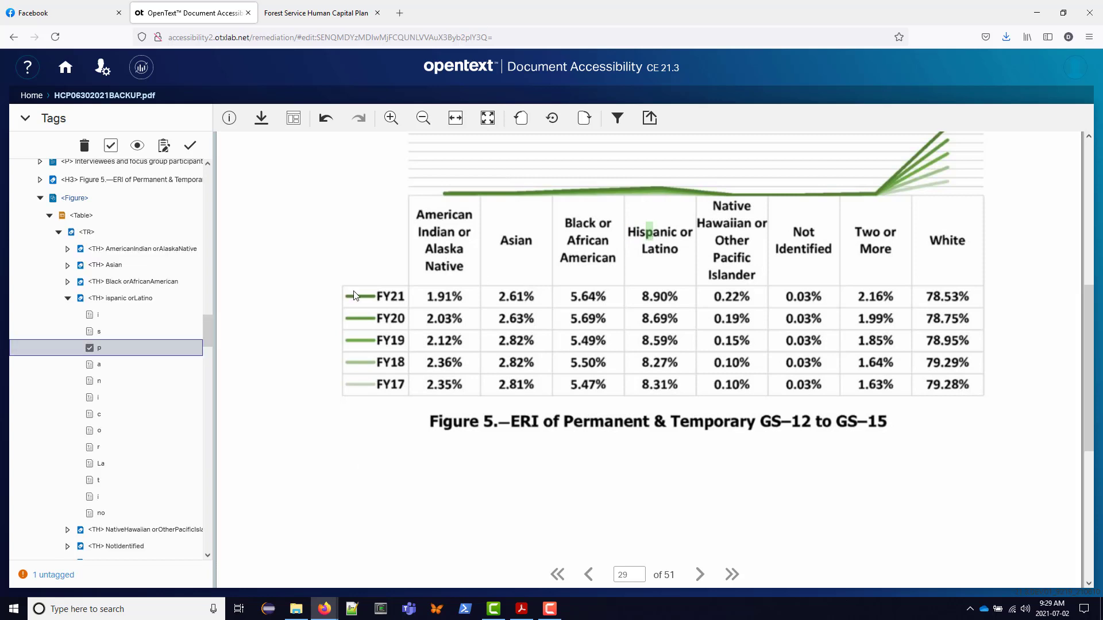
{"action": "left_click", "coordinate": [126, 299]}
{"action": "double_click", "coordinate": [126, 300]}
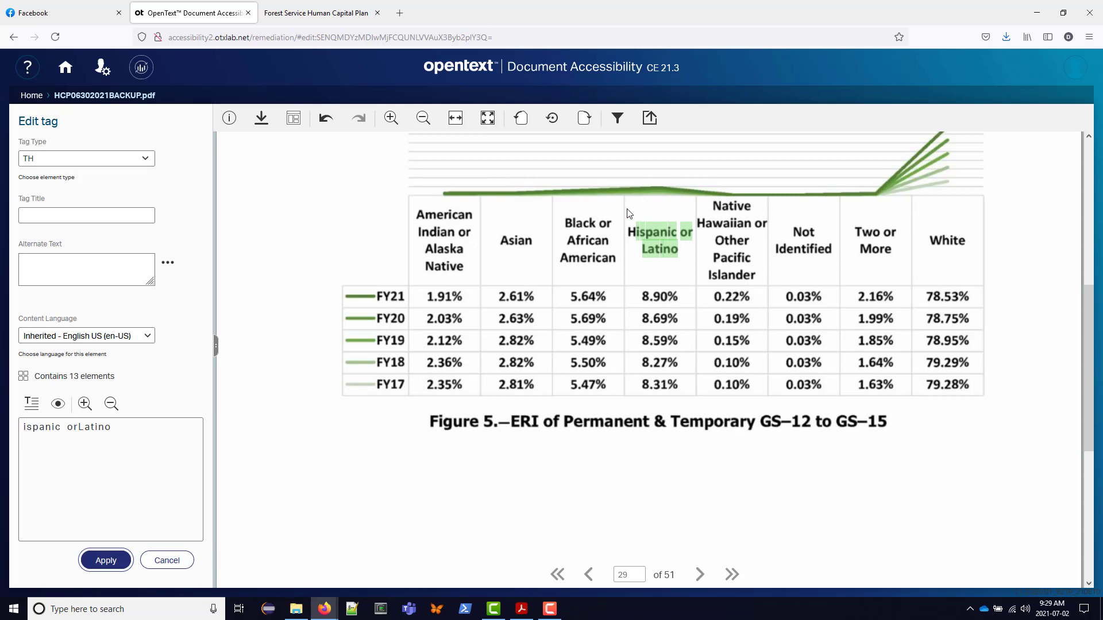
{"action": "left_click_drag", "start_coordinate": [626, 209], "coordinate": [696, 271]}
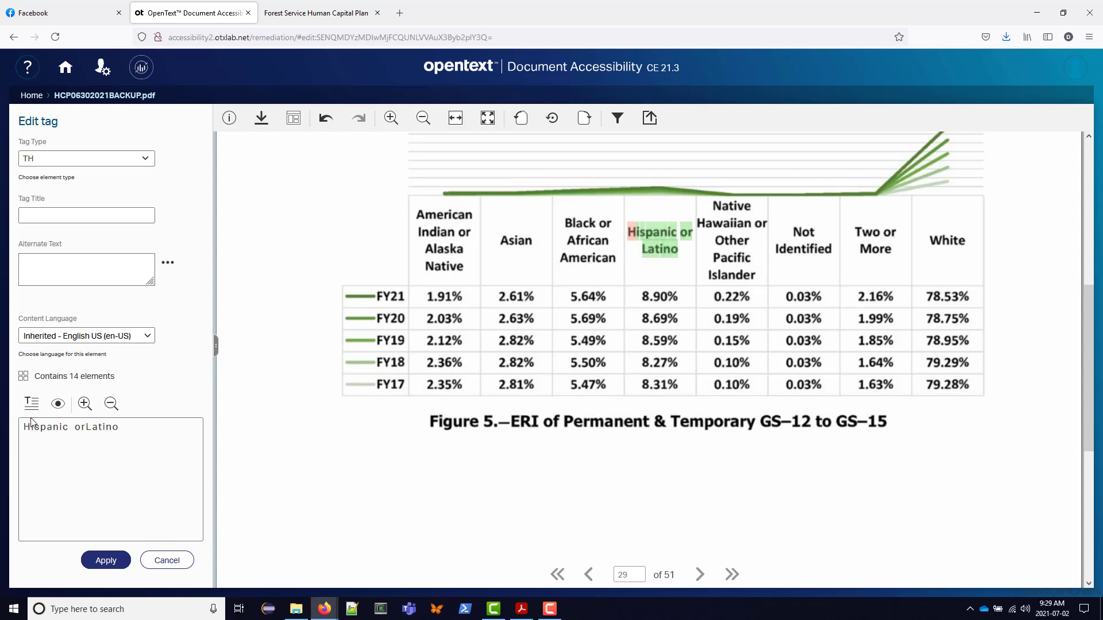
{"action": "left_click", "coordinate": [106, 560]}
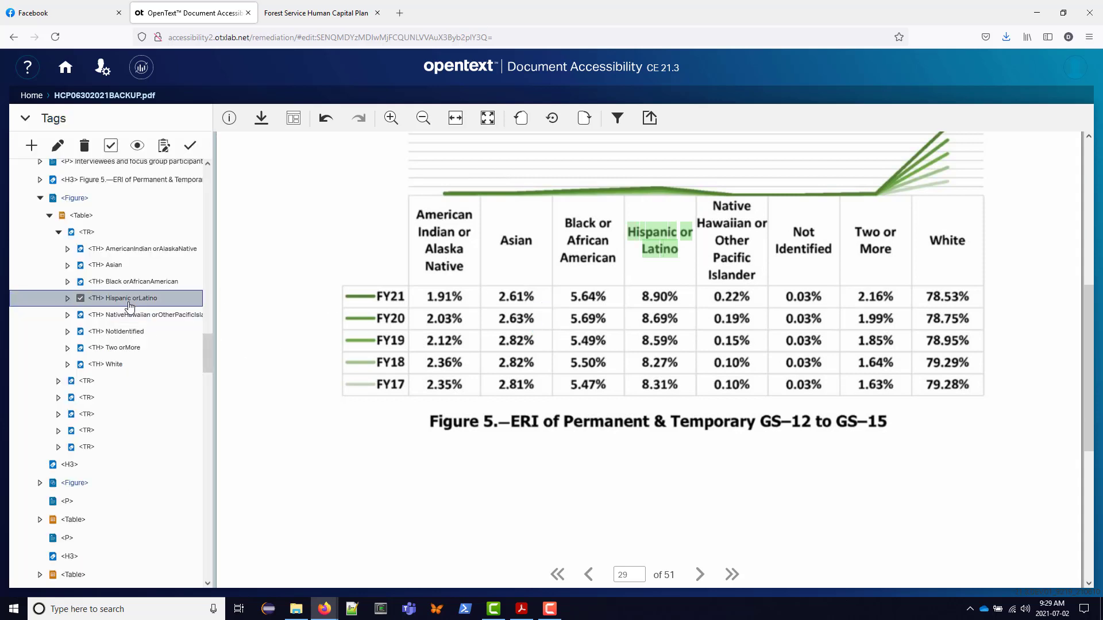
Add the missing space between "or" and "Latino" in the Hispanic heading's TH tag and apply it.
{"action": "double_click", "coordinate": [129, 305]}
{"action": "left_click", "coordinate": [85, 429]}
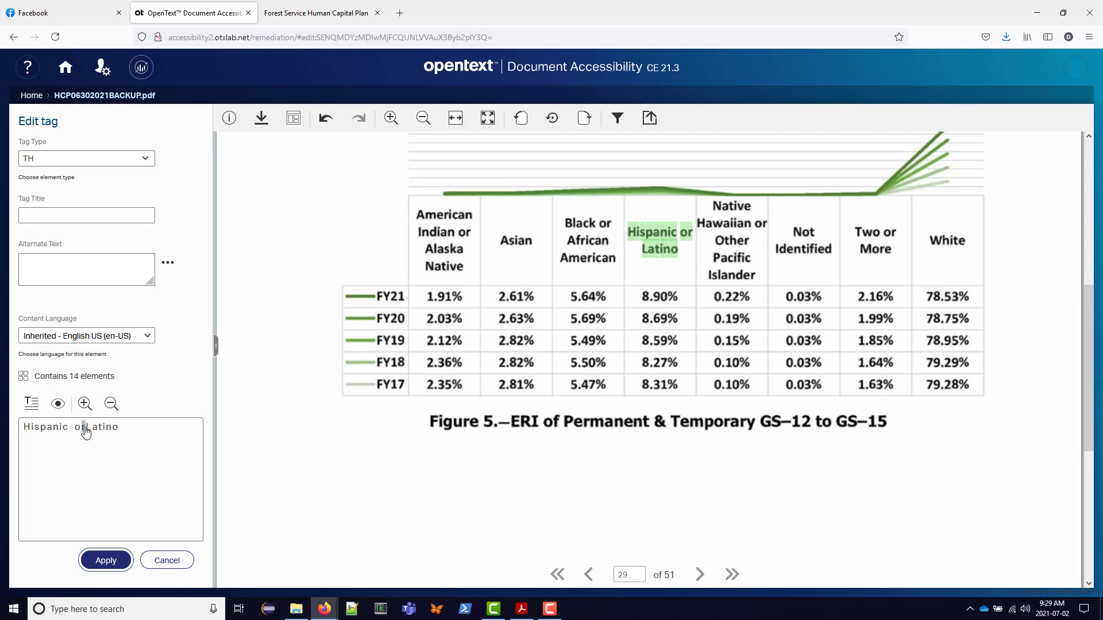
{"action": "right_click", "coordinate": [85, 430]}
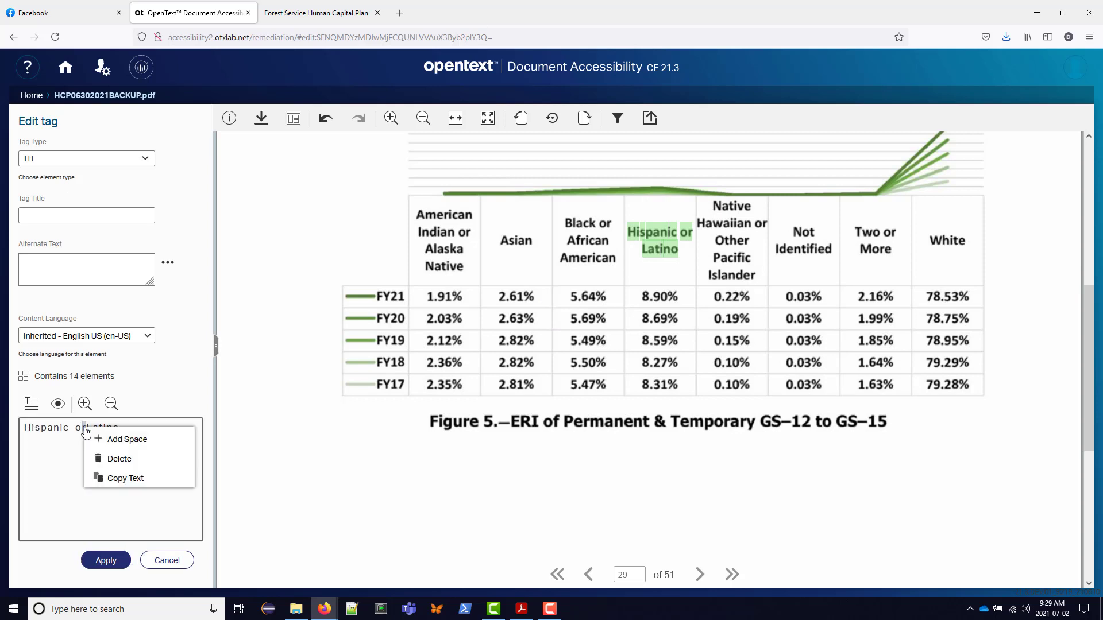
{"action": "left_click", "coordinate": [127, 440]}
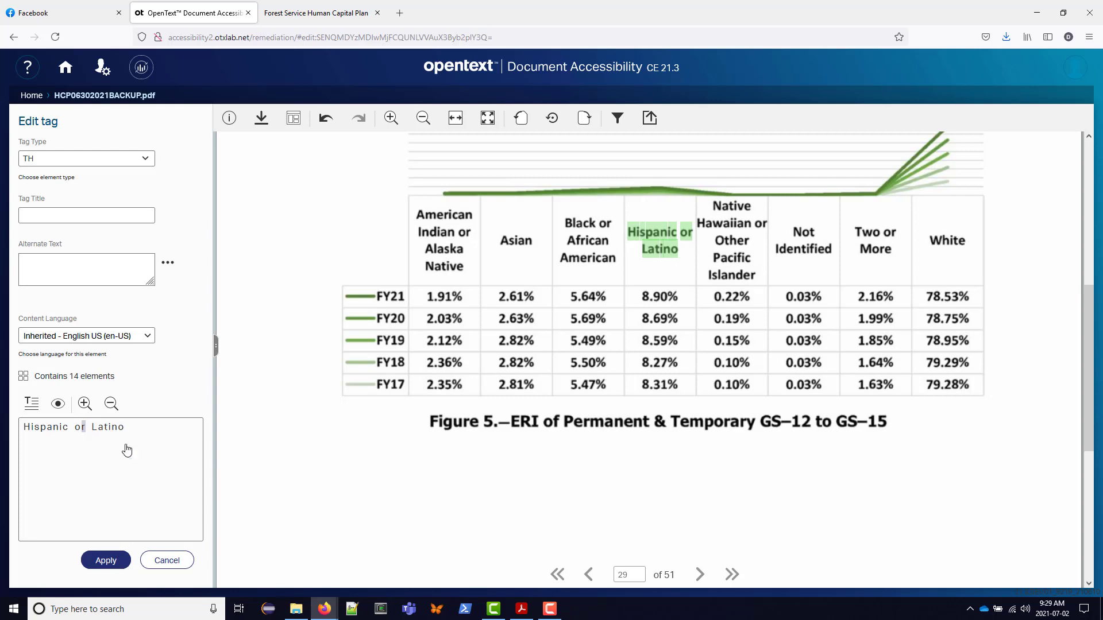
{"action": "left_click", "coordinate": [88, 428]}
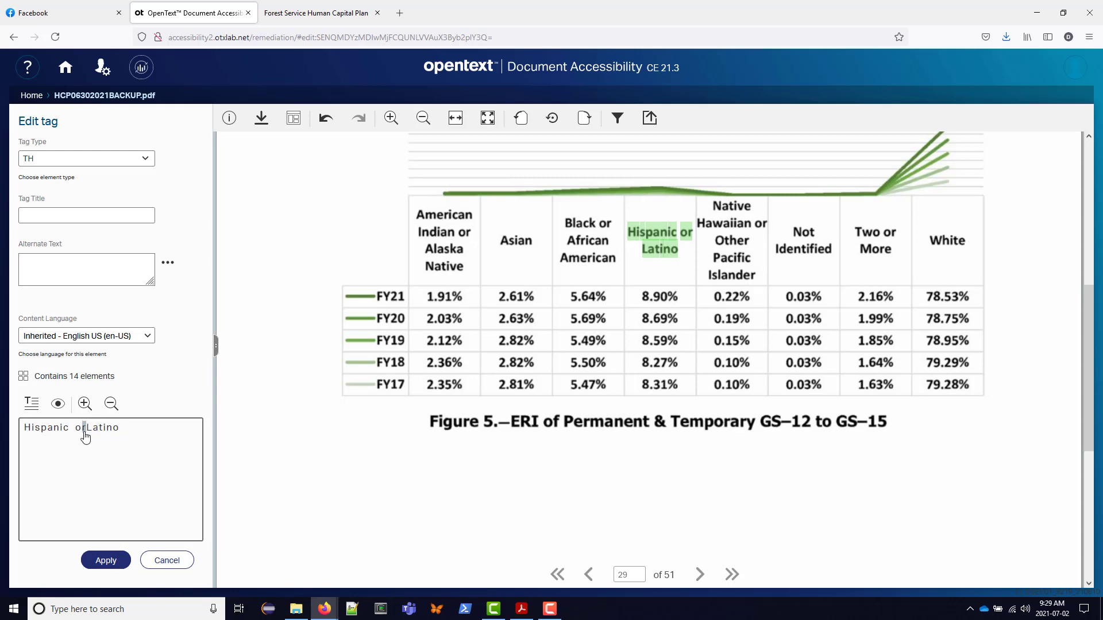
{"action": "left_click", "coordinate": [31, 404]}
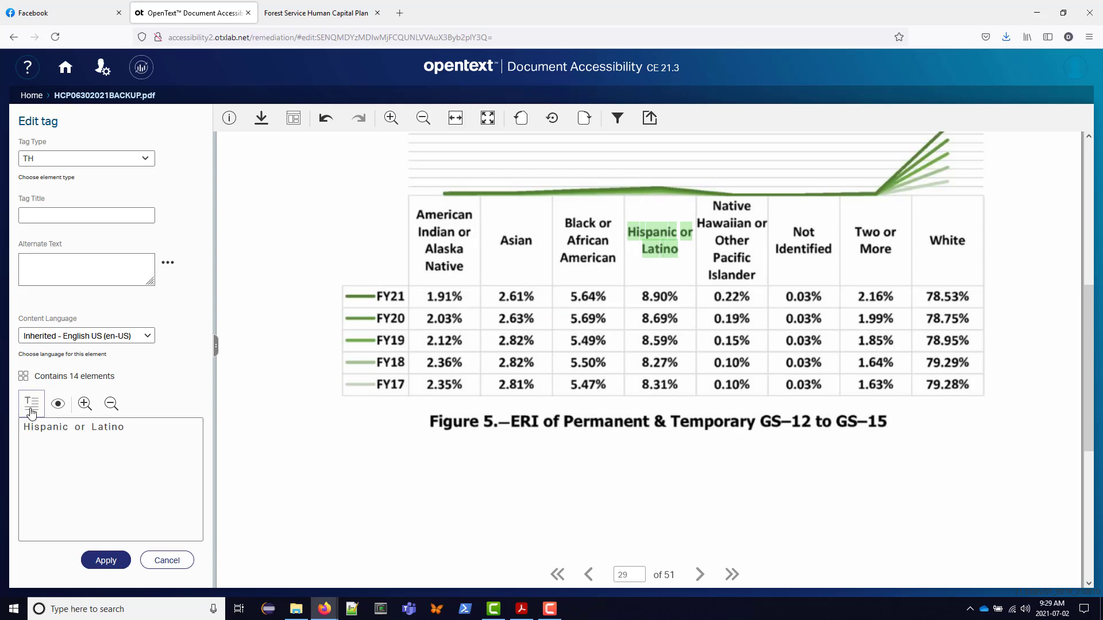
{"action": "left_click", "coordinate": [106, 560]}
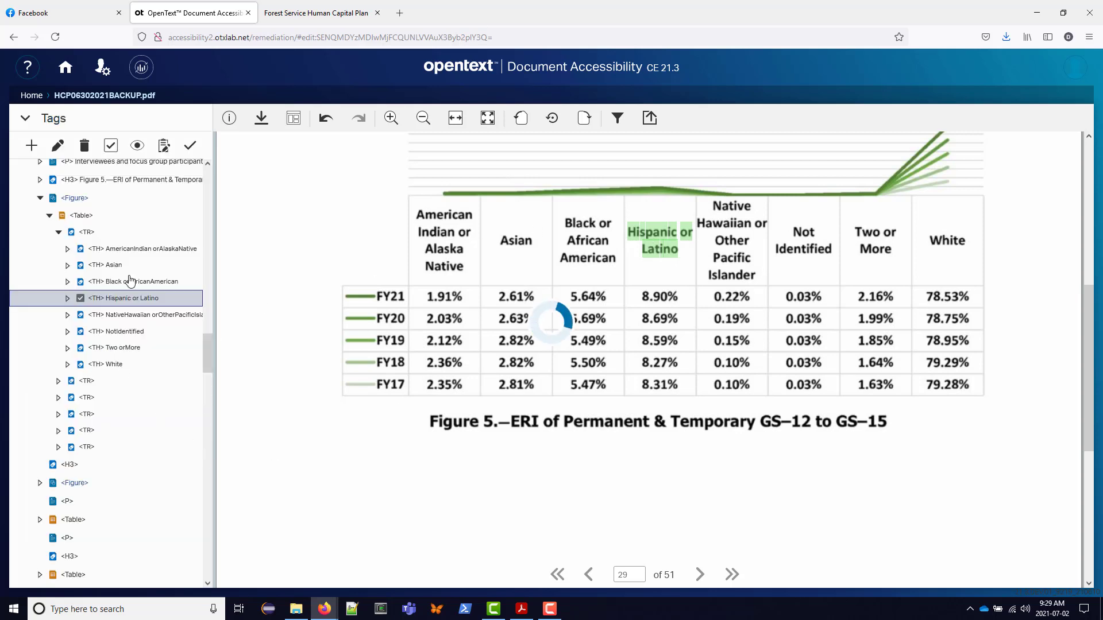
Widen the tag tree and insert the missing spaces in the first TH tag to read "American Indian or Alaska Native".
{"action": "left_click_drag", "start_coordinate": [215, 248], "coordinate": [247, 249]}
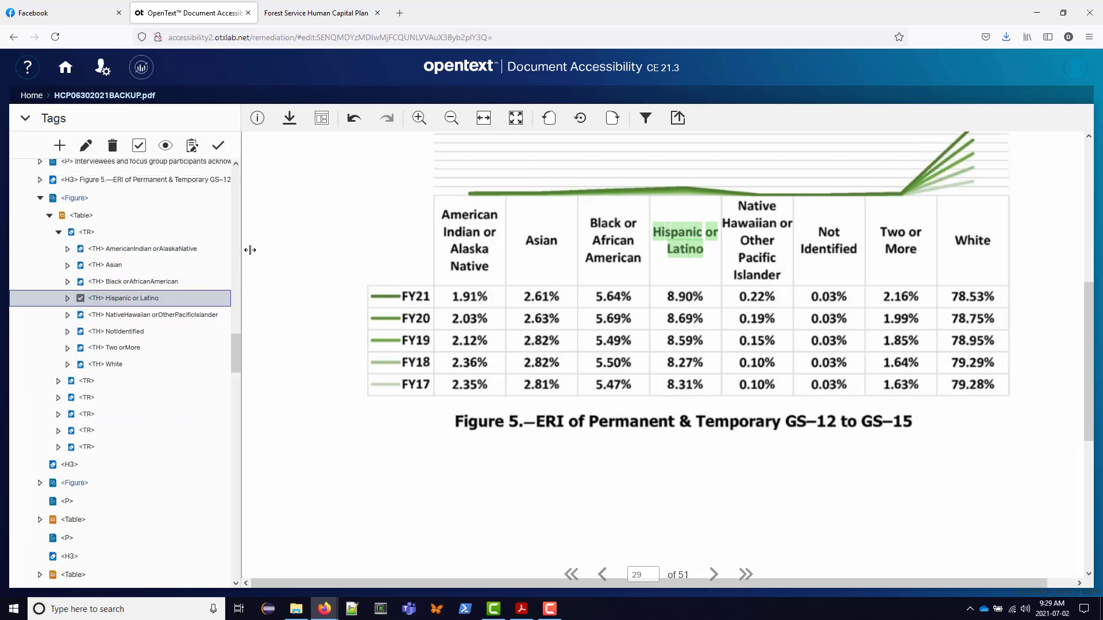
{"action": "left_click", "coordinate": [138, 251]}
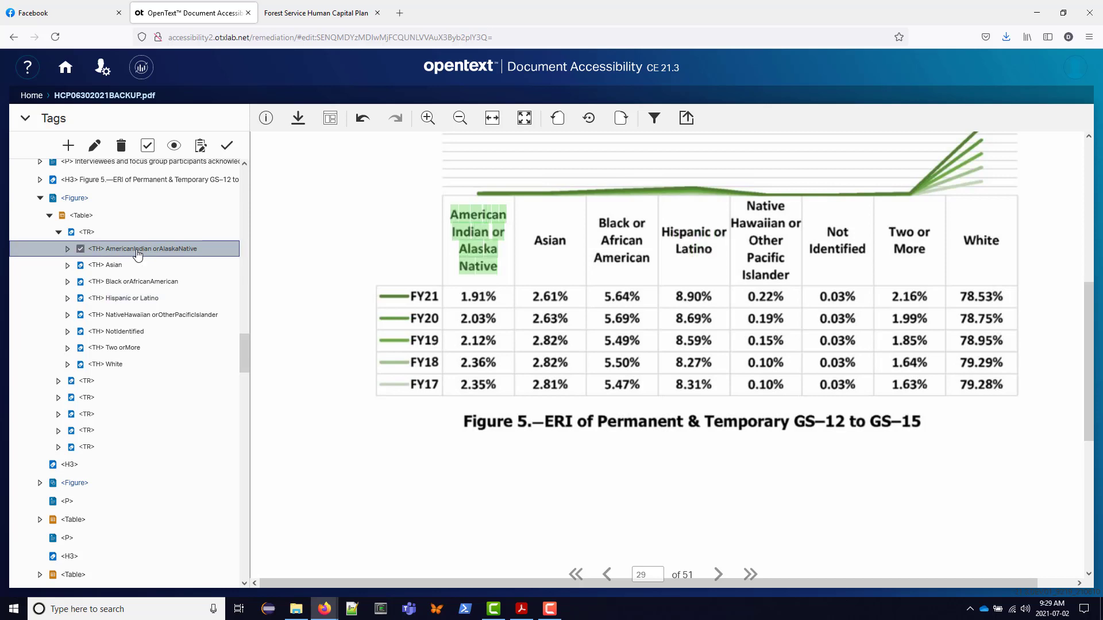
{"action": "double_click", "coordinate": [138, 251]}
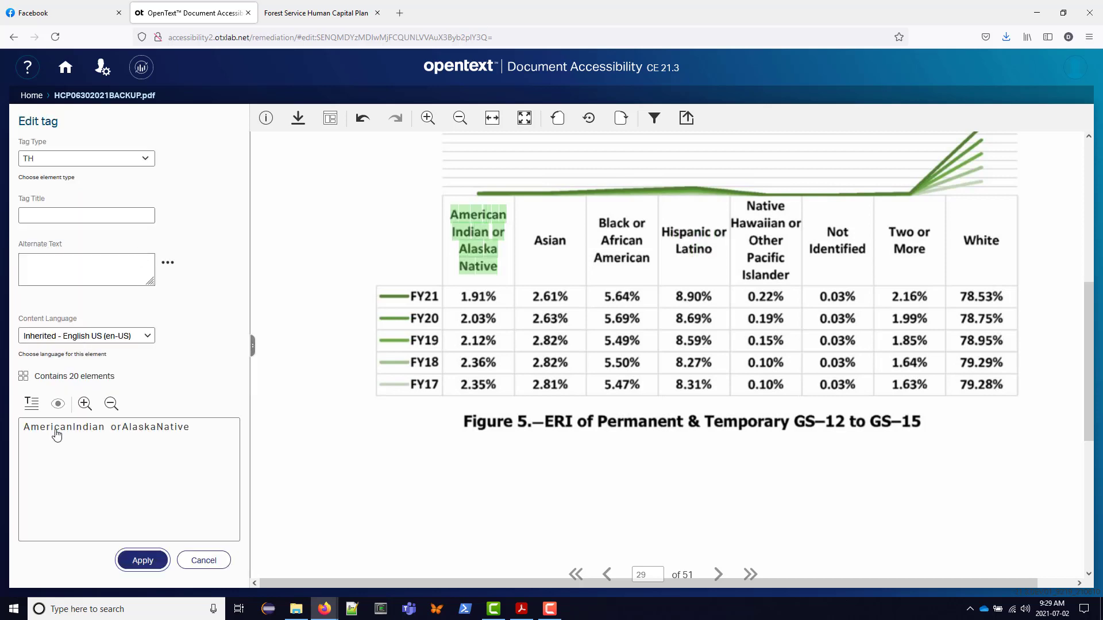
{"action": "left_click", "coordinate": [32, 404]}
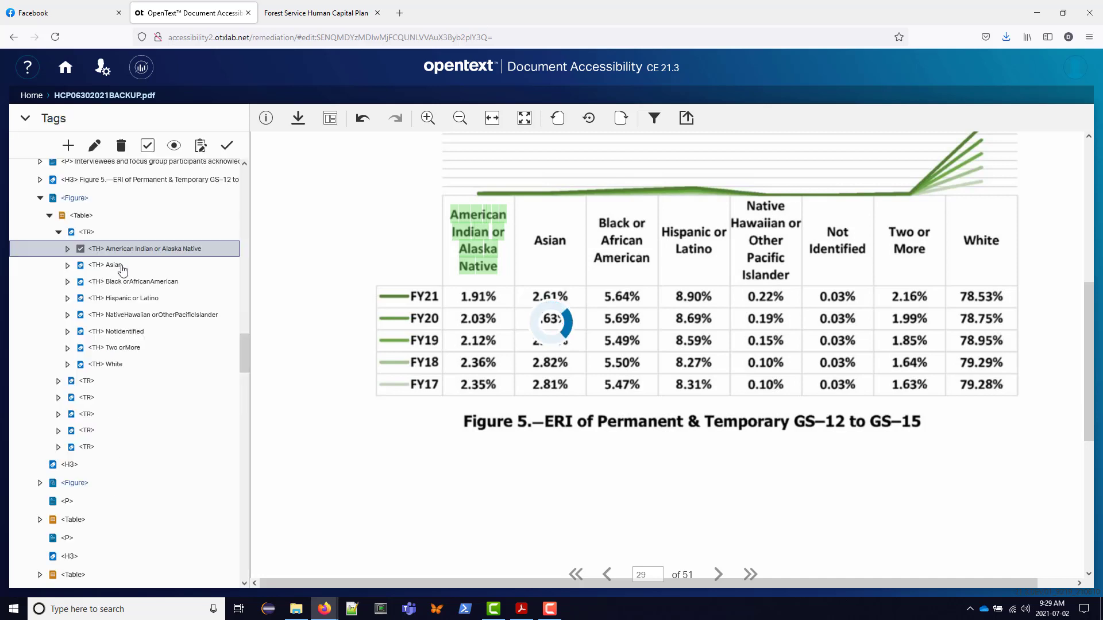
Insert the missing spaces in the third TH tag of Figure 5 to read "Black or African American".
{"action": "left_click", "coordinate": [122, 281]}
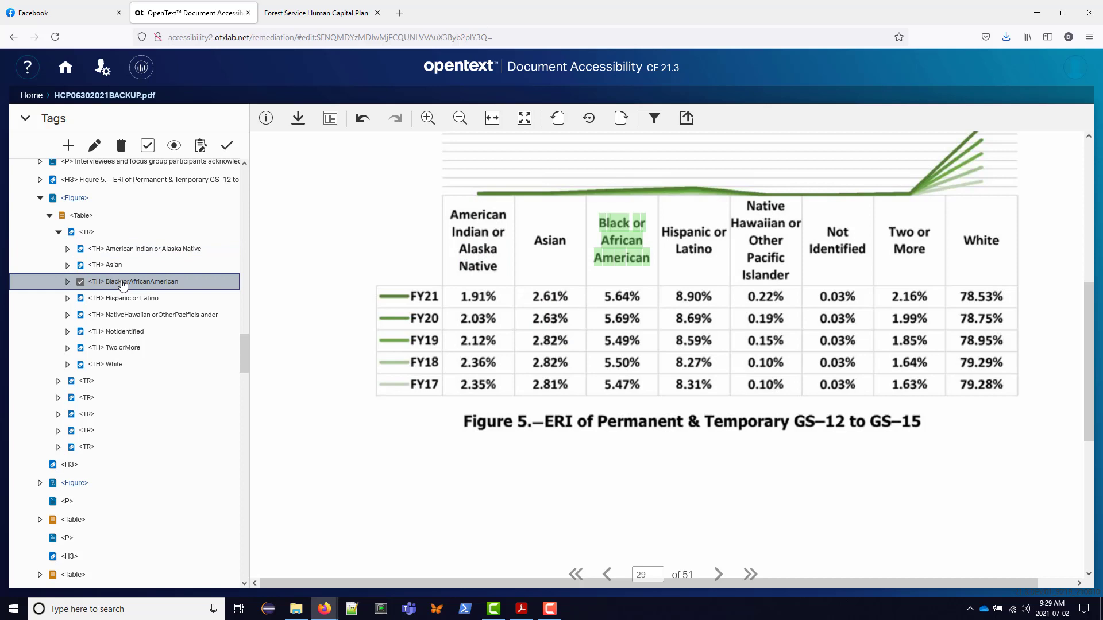
{"action": "double_click", "coordinate": [122, 281]}
{"action": "left_click", "coordinate": [31, 405]}
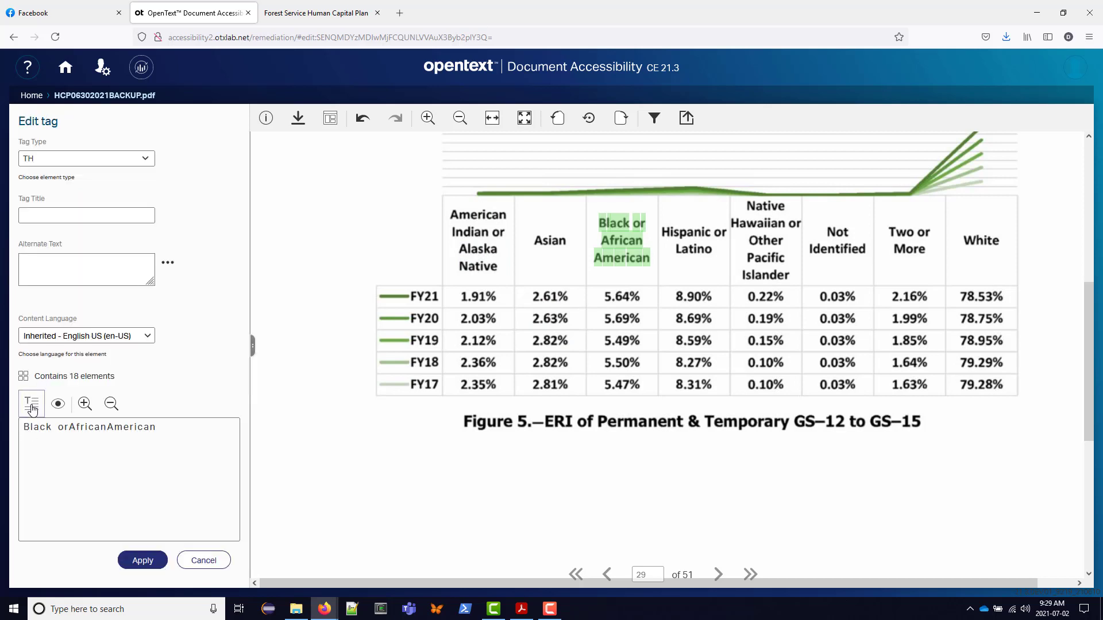
{"action": "left_click", "coordinate": [140, 563]}
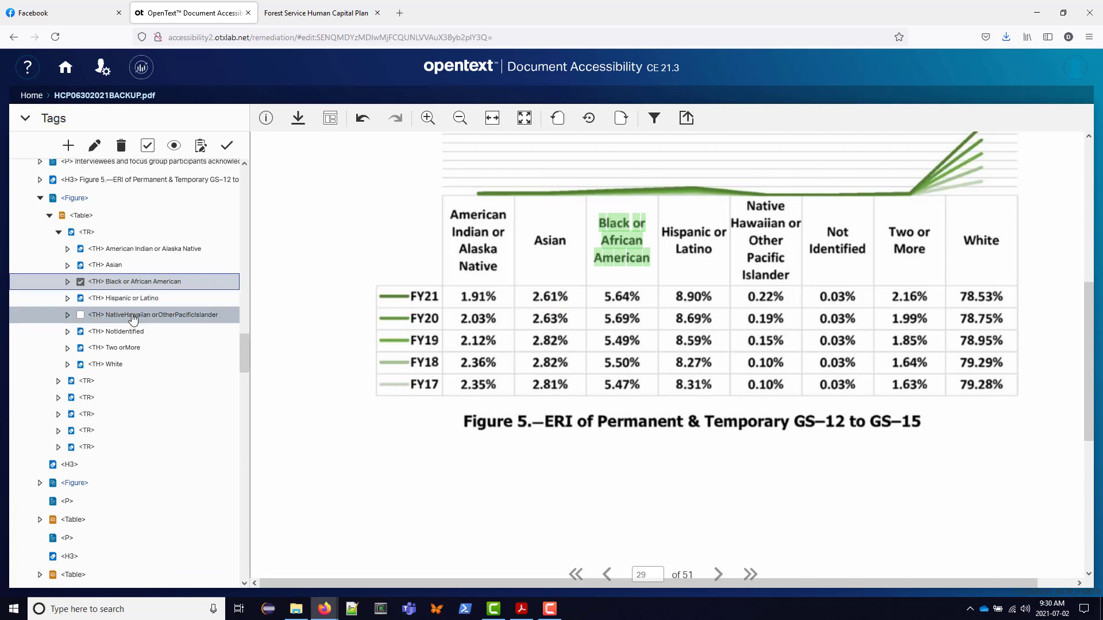
Insert the missing spaces in the "Native Hawaiian or Other Pacific Islander" and "Not Identified" TH tags.
{"action": "double_click", "coordinate": [133, 316]}
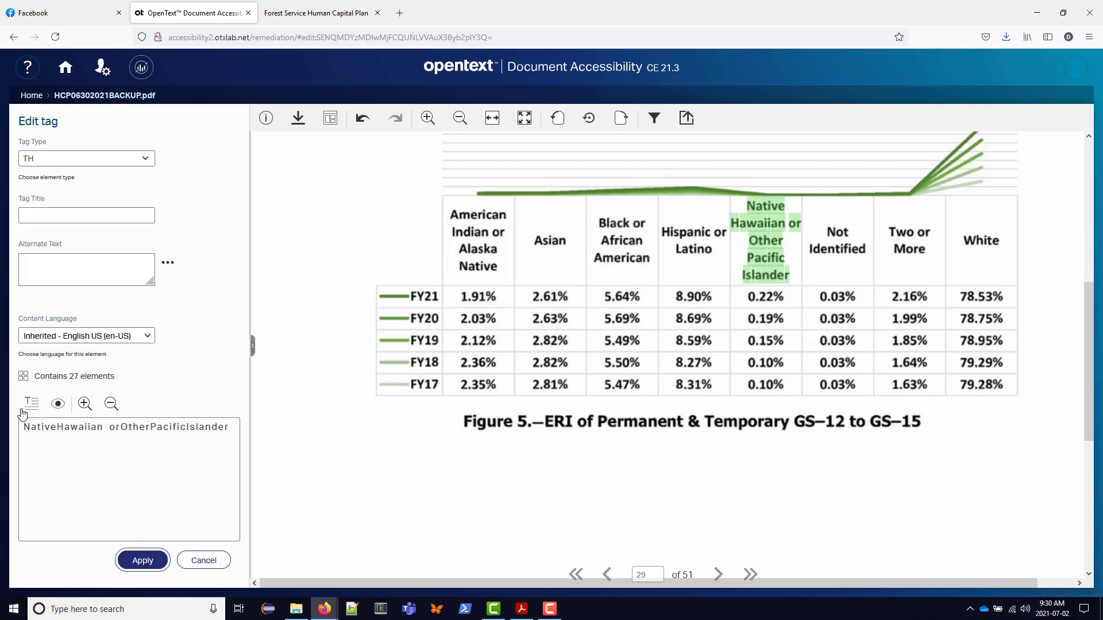
{"action": "left_click", "coordinate": [32, 403]}
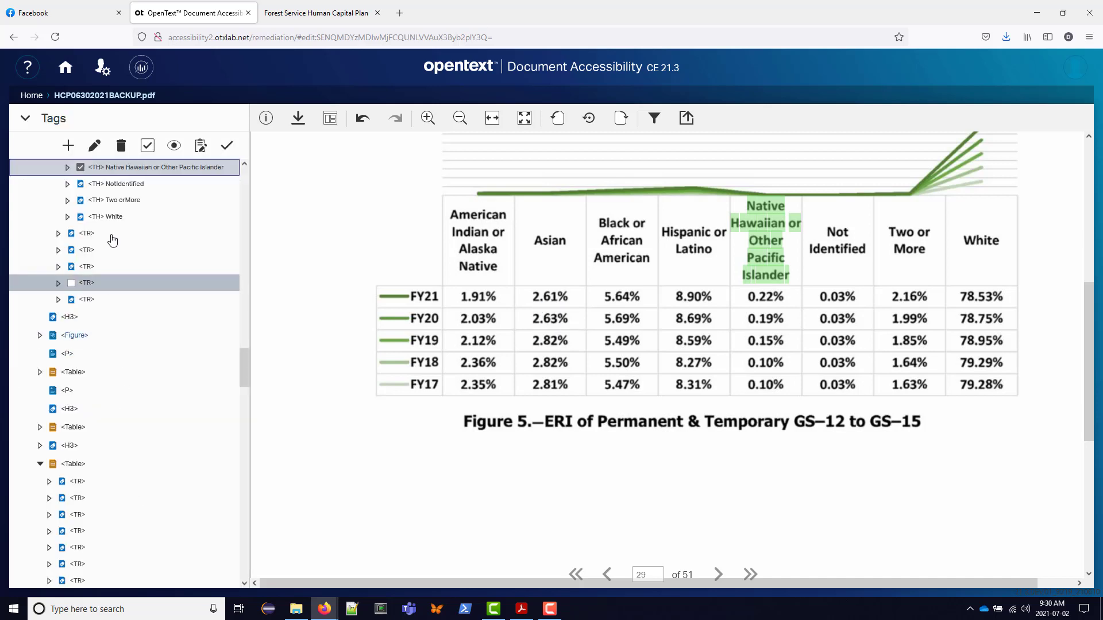
{"action": "double_click", "coordinate": [124, 194]}
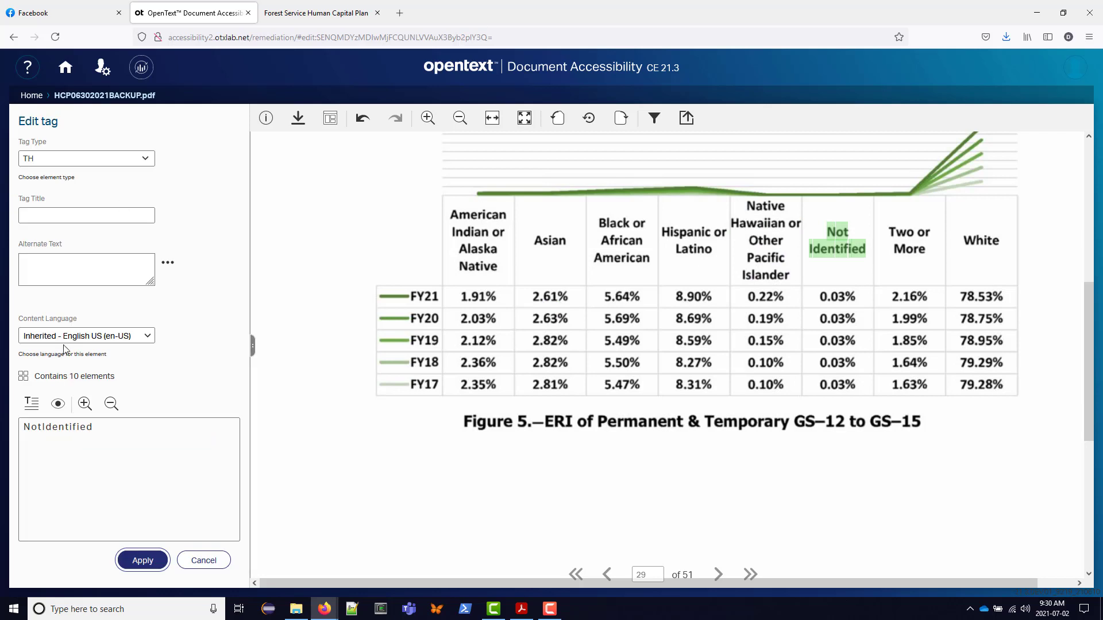
{"action": "left_click", "coordinate": [33, 404]}
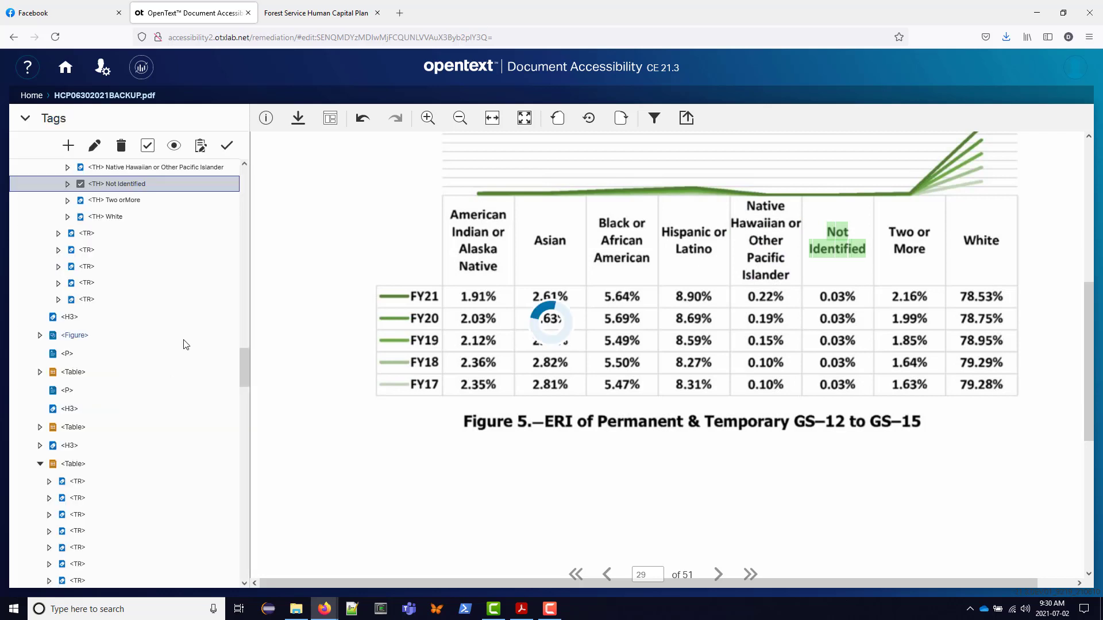
Insert the missing space in the "Two or More" TH tag and apply the change.
{"action": "scroll", "coordinate": [183, 345], "scroll_direction": "up", "scroll_amount": 1}
{"action": "left_click", "coordinate": [141, 275]}
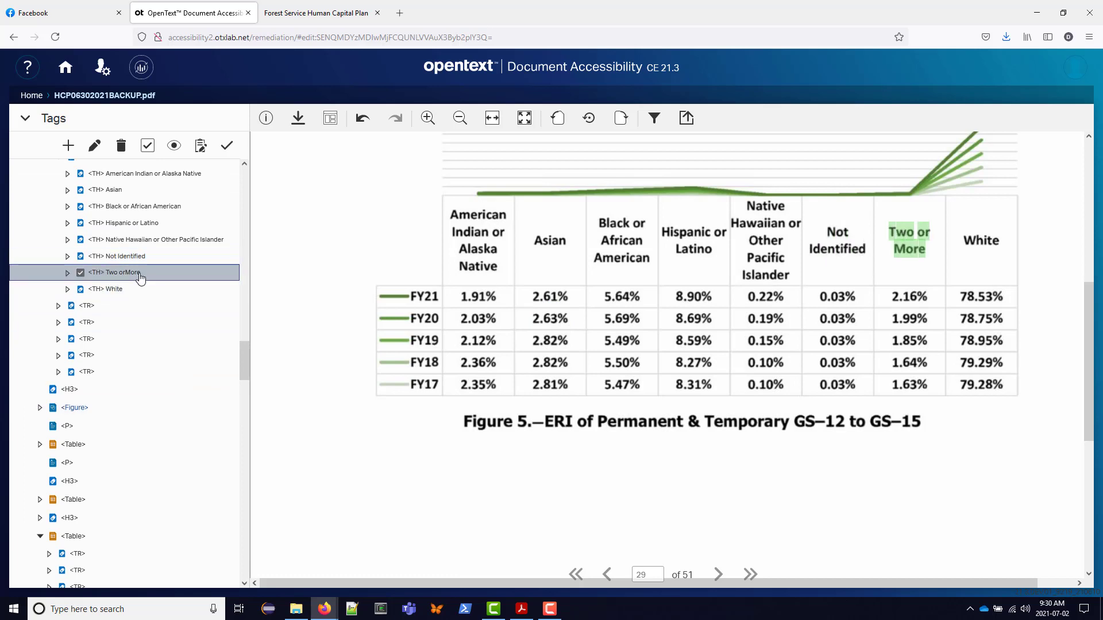
{"action": "double_click", "coordinate": [141, 275]}
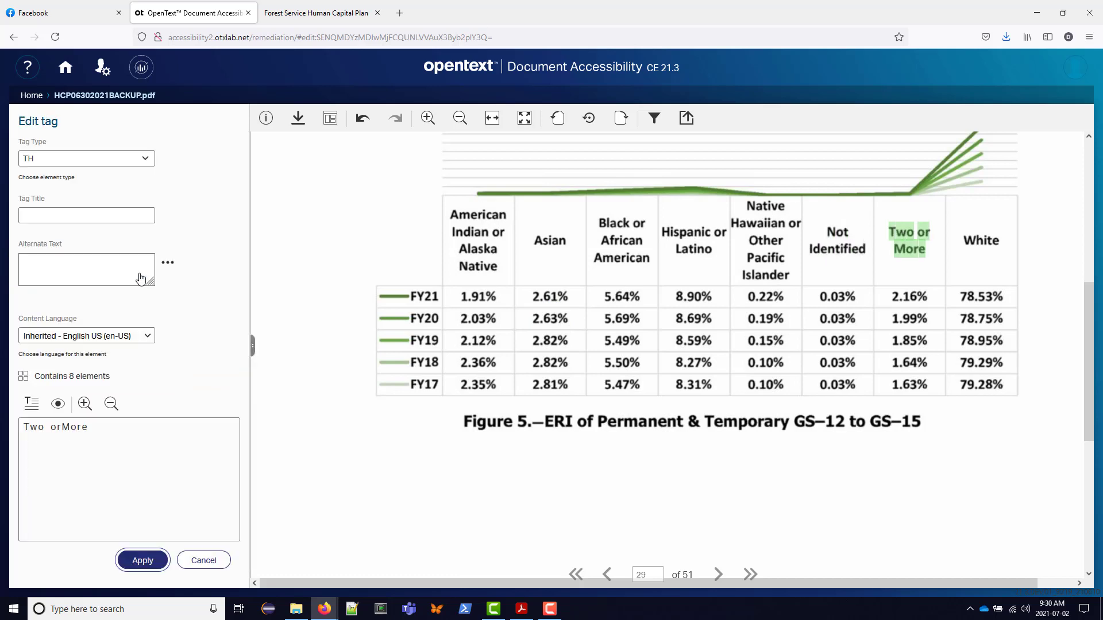
{"action": "left_click", "coordinate": [32, 404]}
{"action": "left_click", "coordinate": [142, 560]}
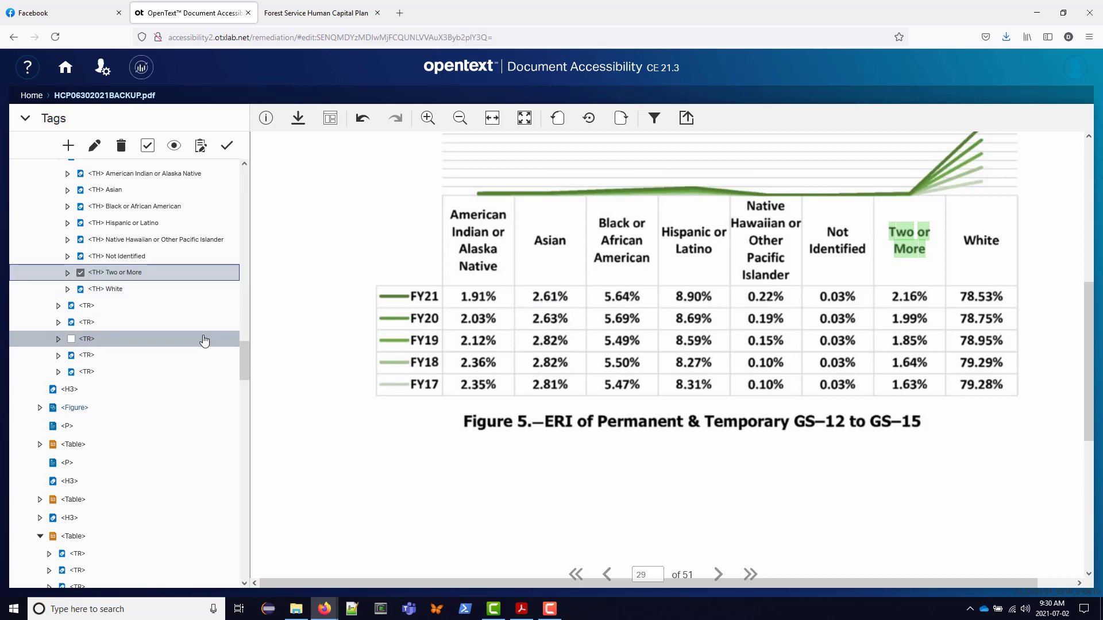
Reduce the column span of the "American Indian or Alaska Native" TH tag to 1 and apply the change.
{"action": "scroll", "coordinate": [202, 337], "scroll_direction": "up", "scroll_amount": 4}
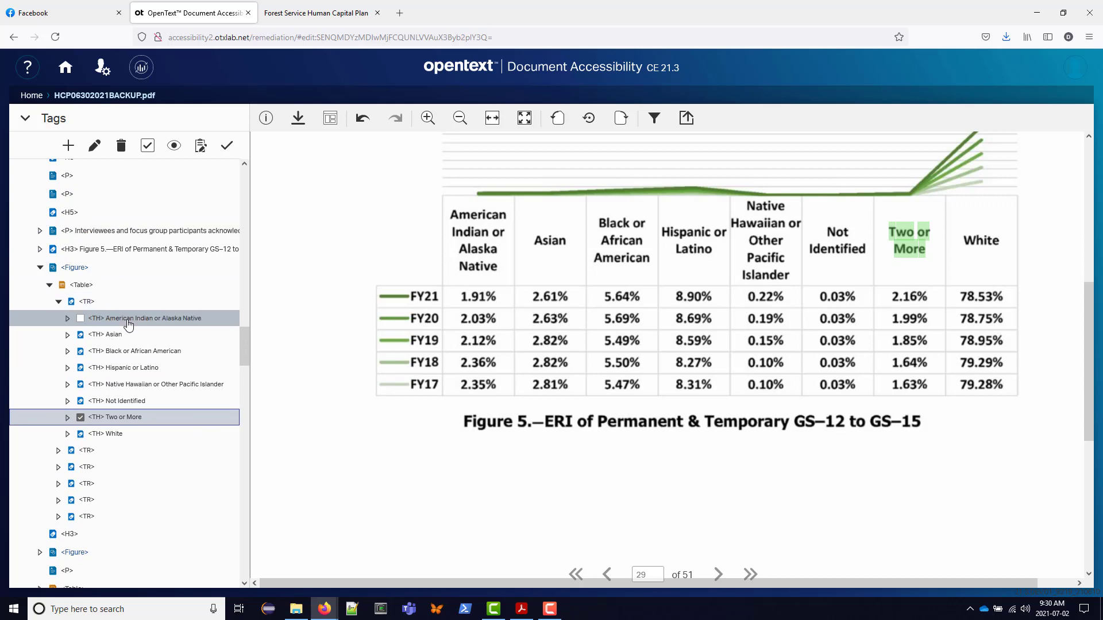
{"action": "left_click", "coordinate": [112, 323]}
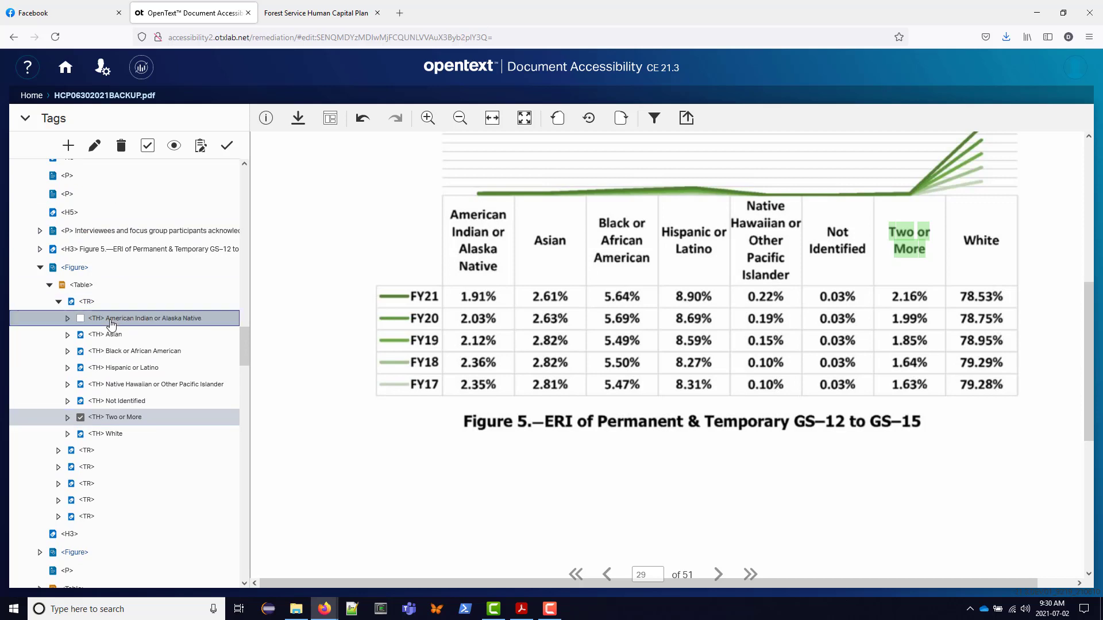
{"action": "double_click", "coordinate": [111, 323]}
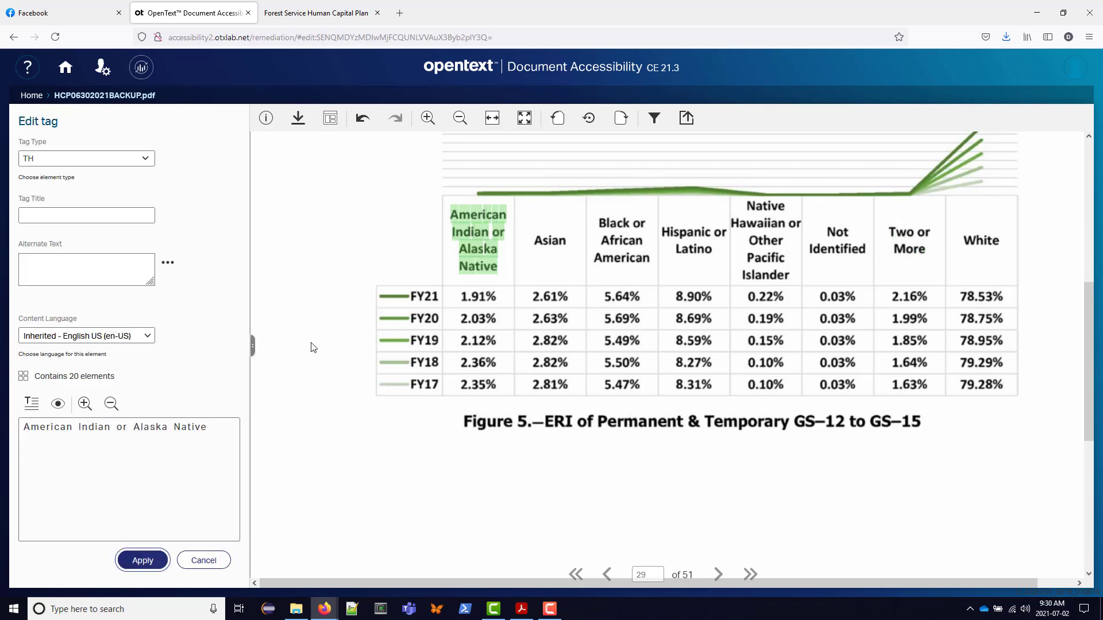
{"action": "left_click", "coordinate": [252, 345]}
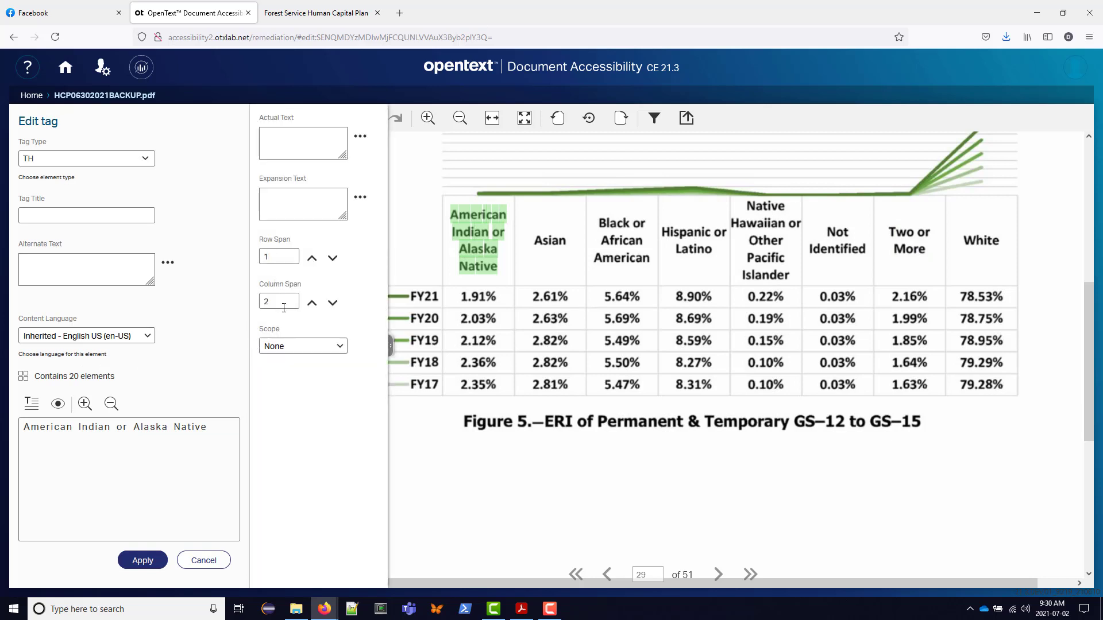
{"action": "left_click", "coordinate": [332, 304]}
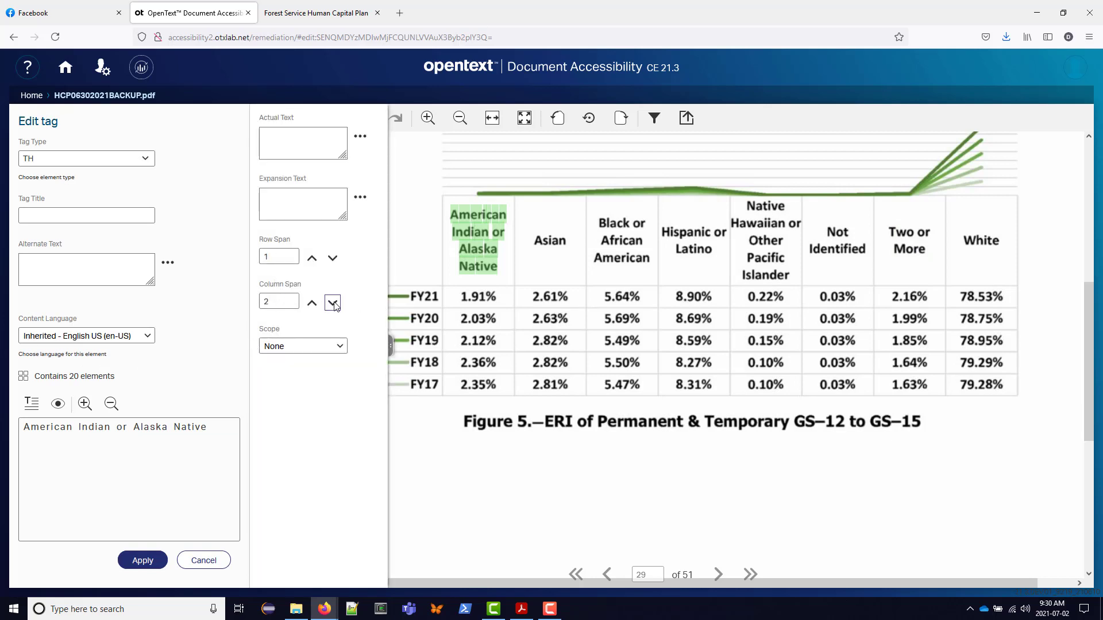
{"action": "left_click", "coordinate": [139, 560]}
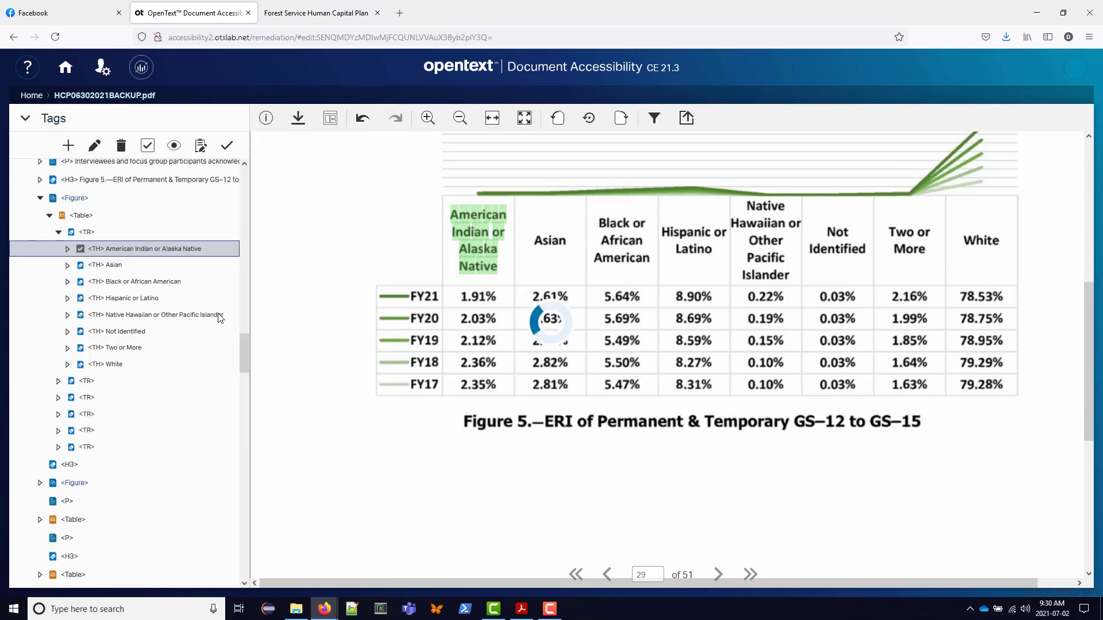
Insert an empty TD tag into the first TR of the Figure 5 table and move it ahead of the TH tags.
{"action": "left_click", "coordinate": [92, 237]}
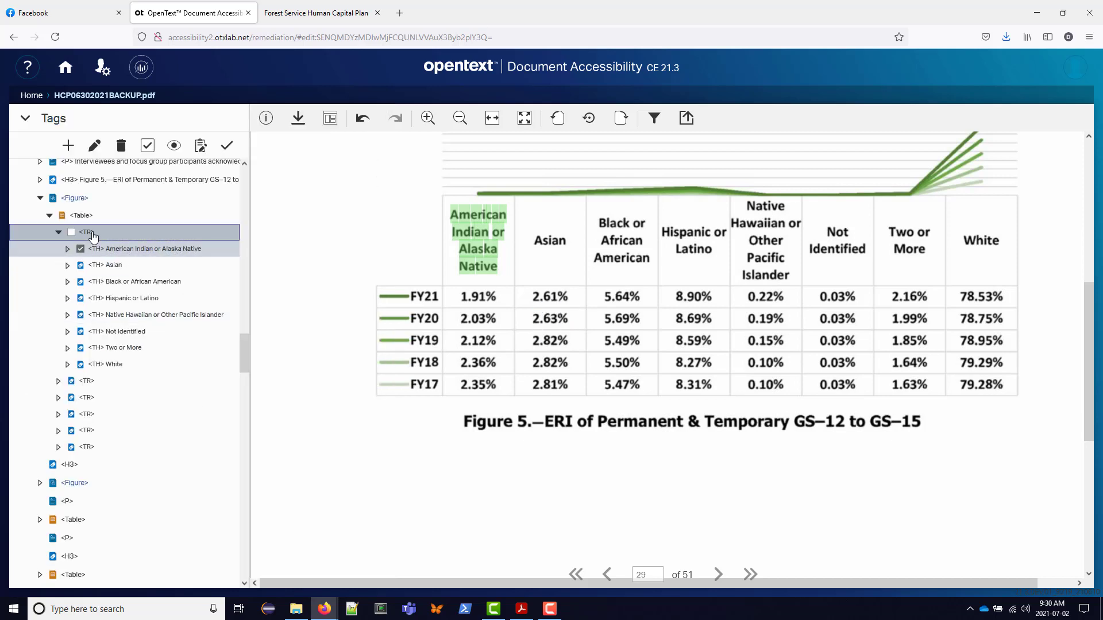
{"action": "right_click", "coordinate": [92, 237]}
{"action": "mouse_move", "coordinate": [122, 247]}
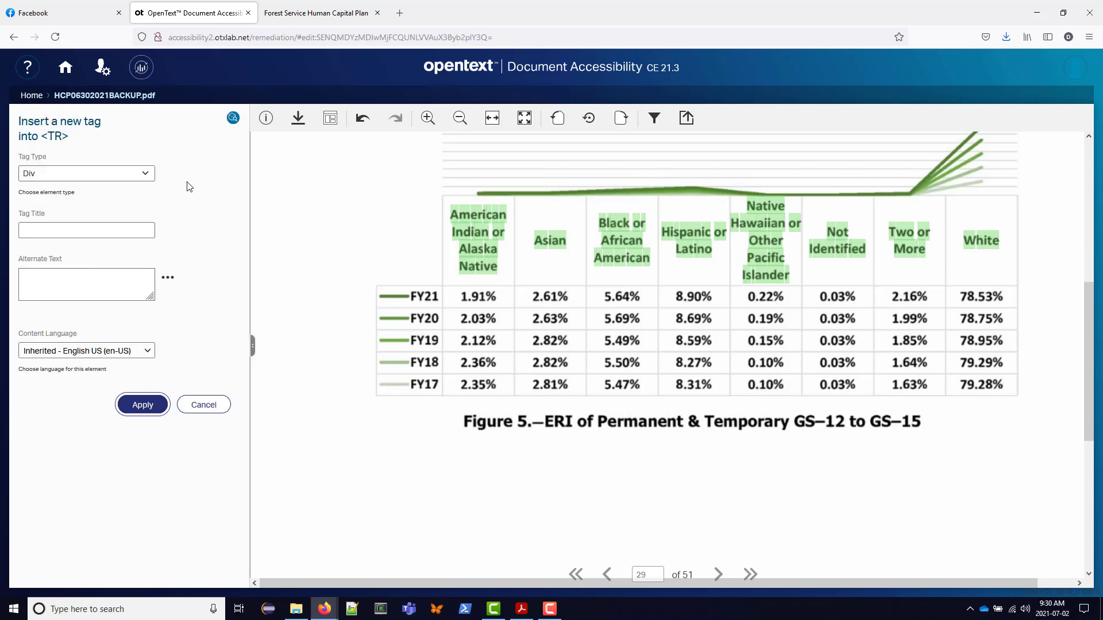
{"action": "left_click", "coordinate": [146, 174]}
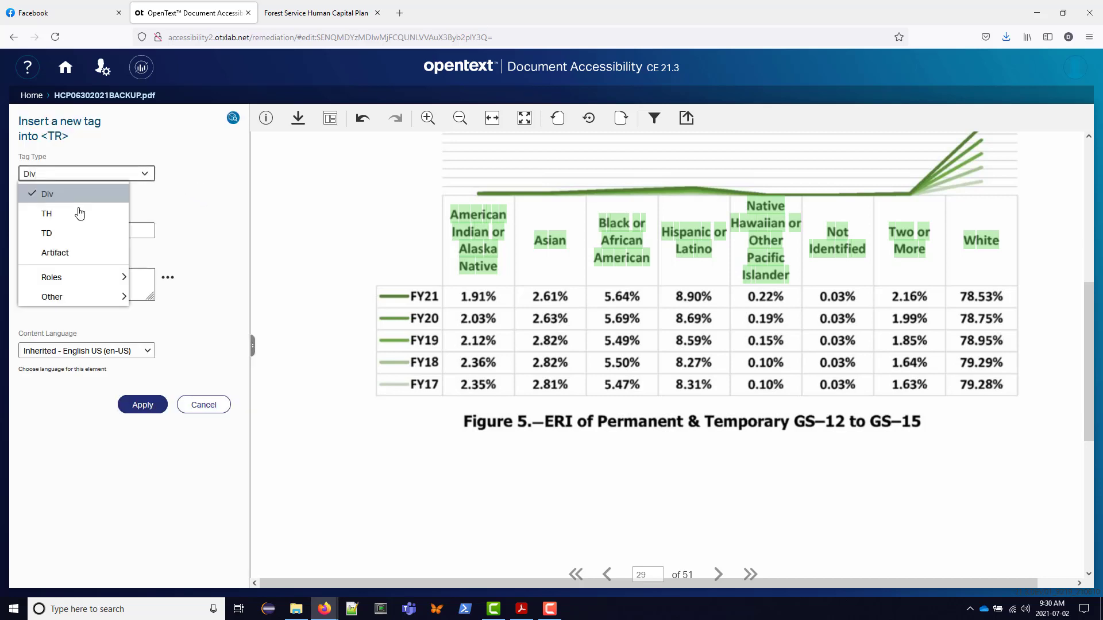
{"action": "left_click", "coordinate": [74, 235]}
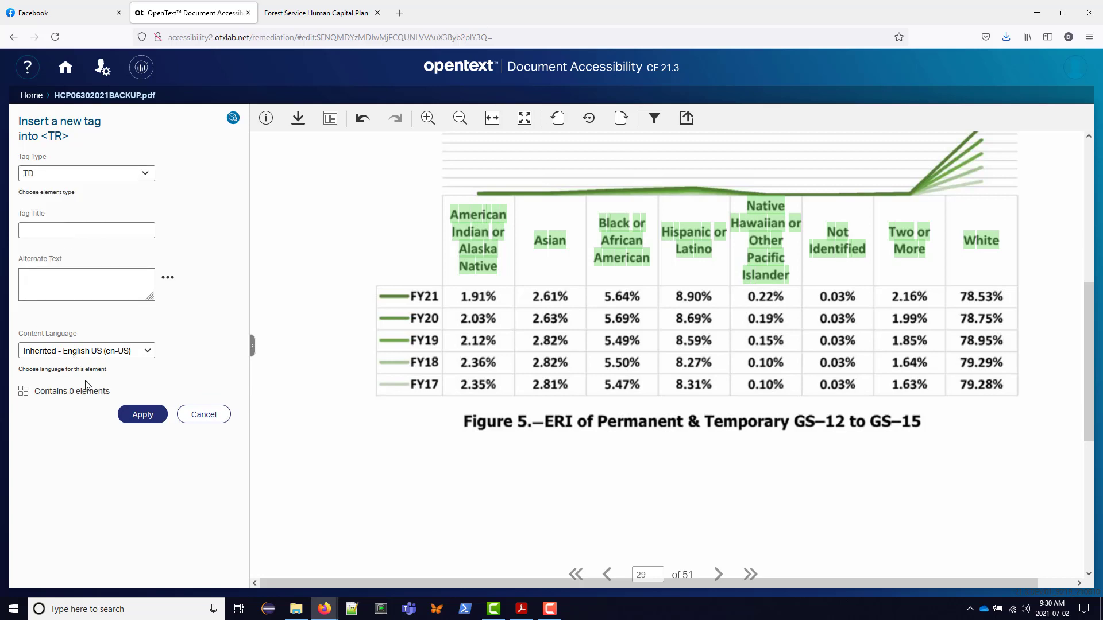
{"action": "left_click", "coordinate": [148, 420]}
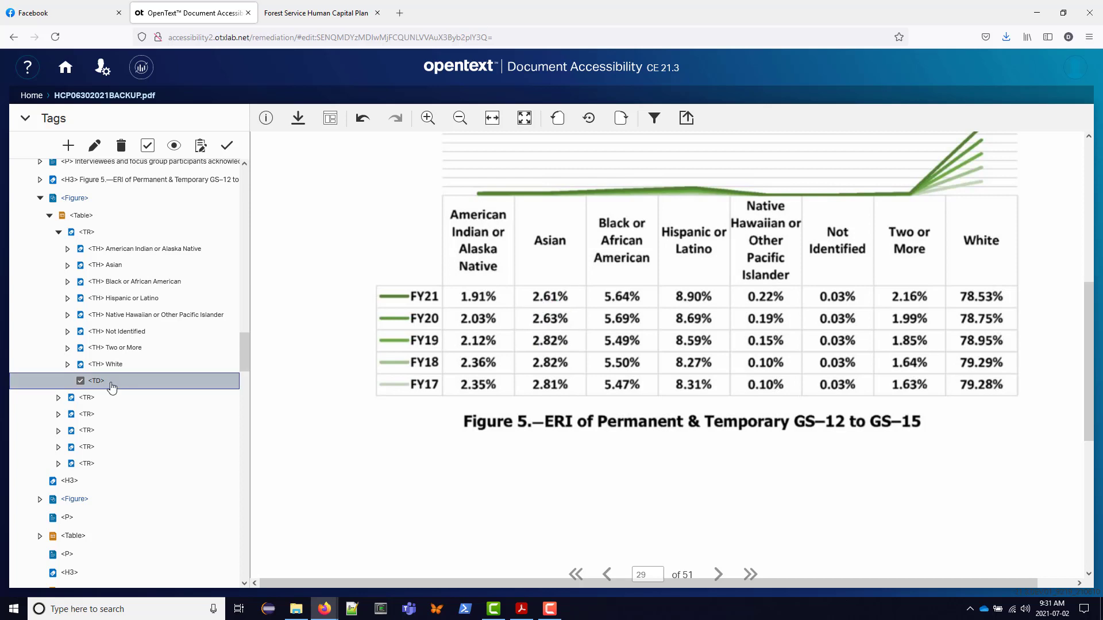
{"action": "left_click_drag", "start_coordinate": [110, 382], "coordinate": [84, 247]}
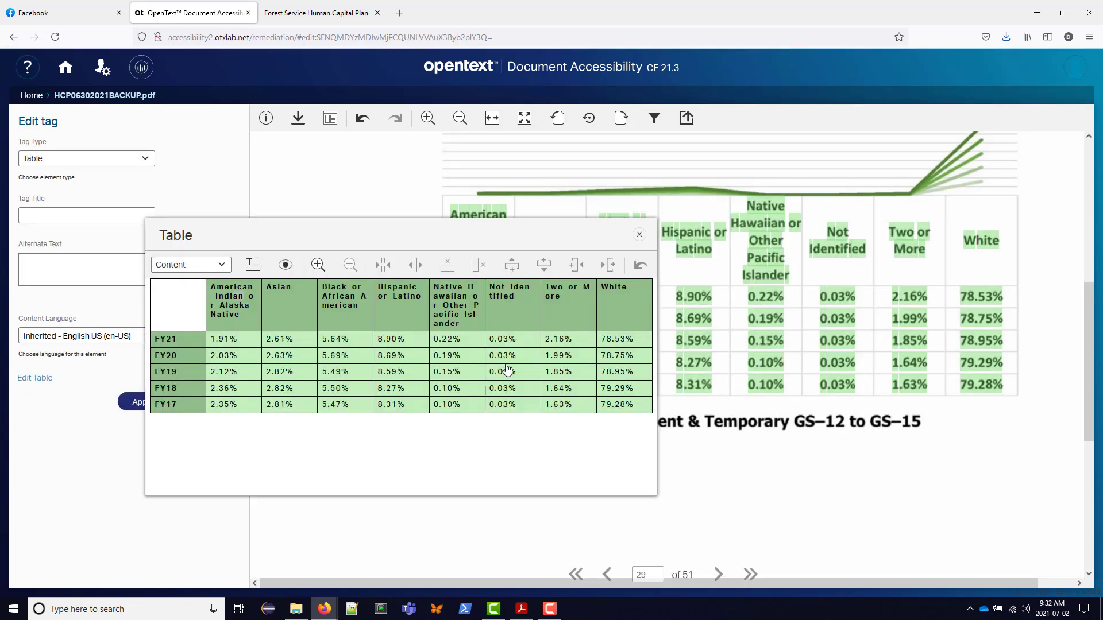
Check the cell layout of the Figure 5 table in the table editor and return to the tag tree.
{"action": "left_click", "coordinate": [466, 310]}
{"action": "right_click", "coordinate": [466, 306]}
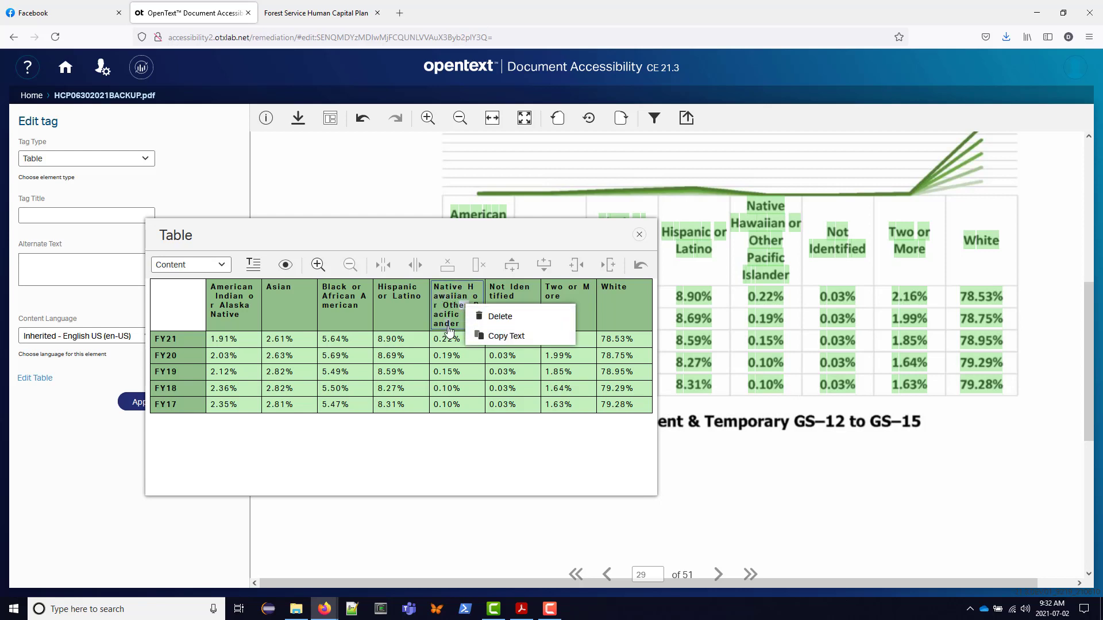
{"action": "left_click", "coordinate": [454, 454]}
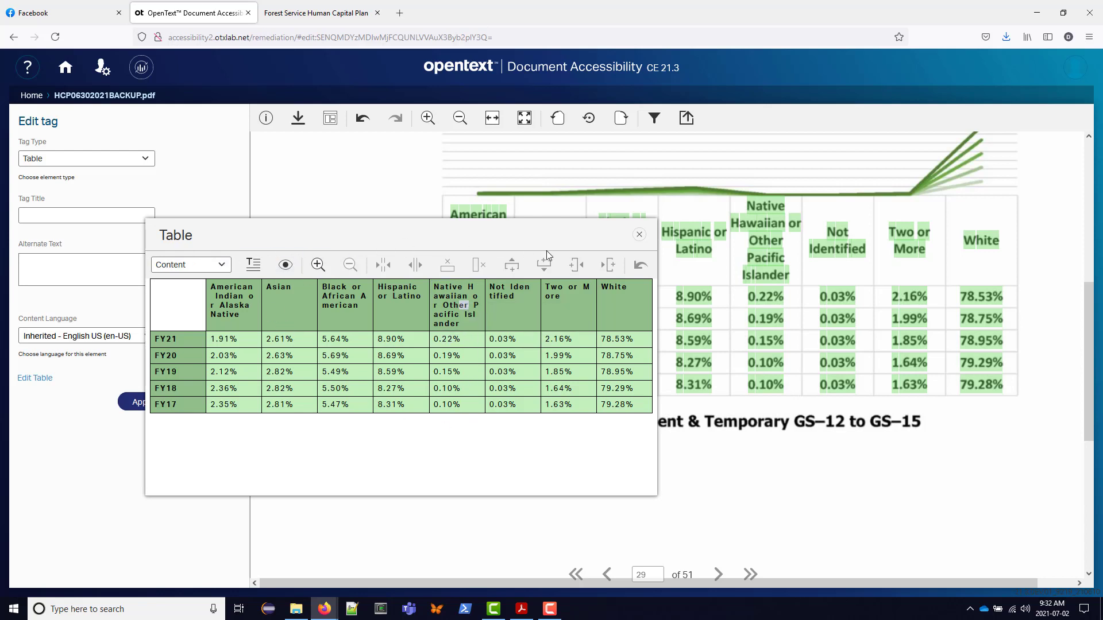
{"action": "left_click", "coordinate": [632, 241]}
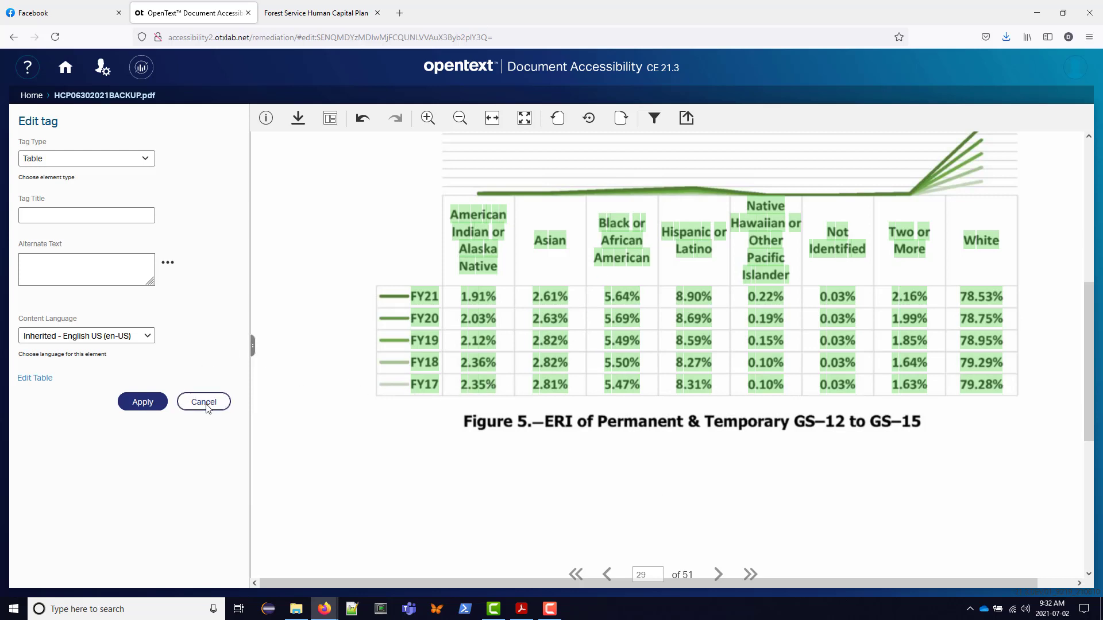
{"action": "left_click", "coordinate": [164, 409]}
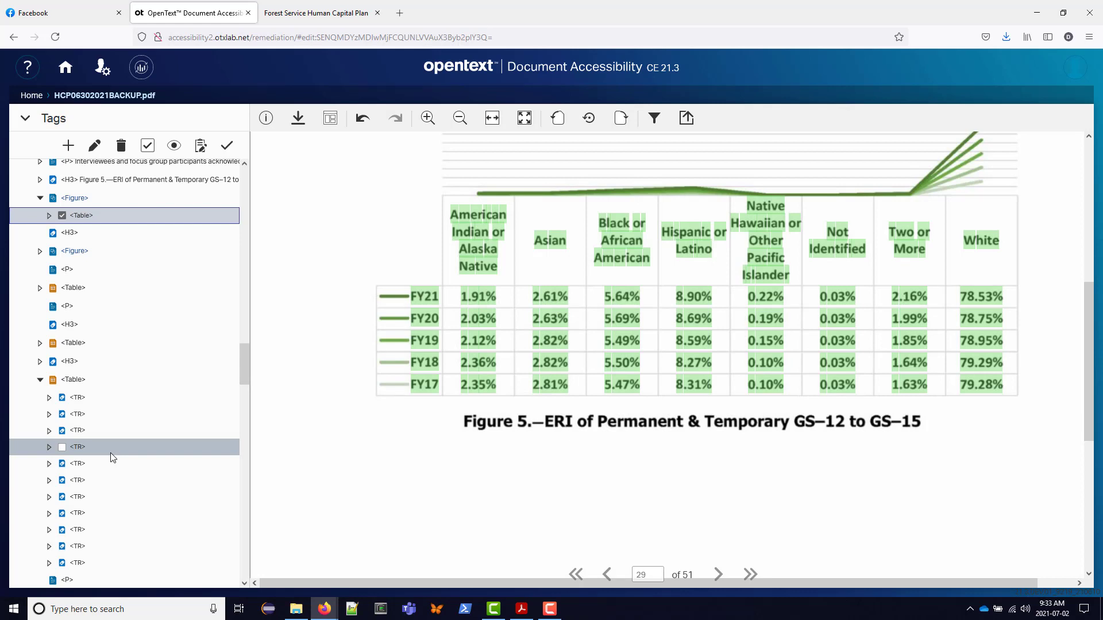
Switch to Facebook and review the comment and image about the first heading improperly spanning the first column.
{"action": "left_click", "coordinate": [49, 18]}
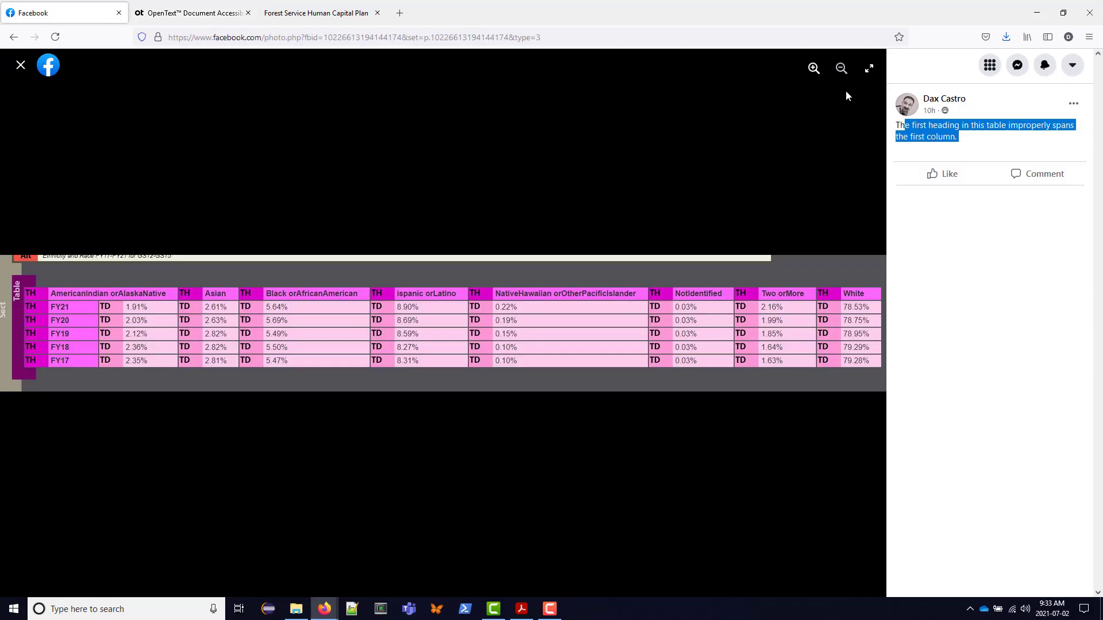
{"action": "left_click", "coordinate": [20, 65]}
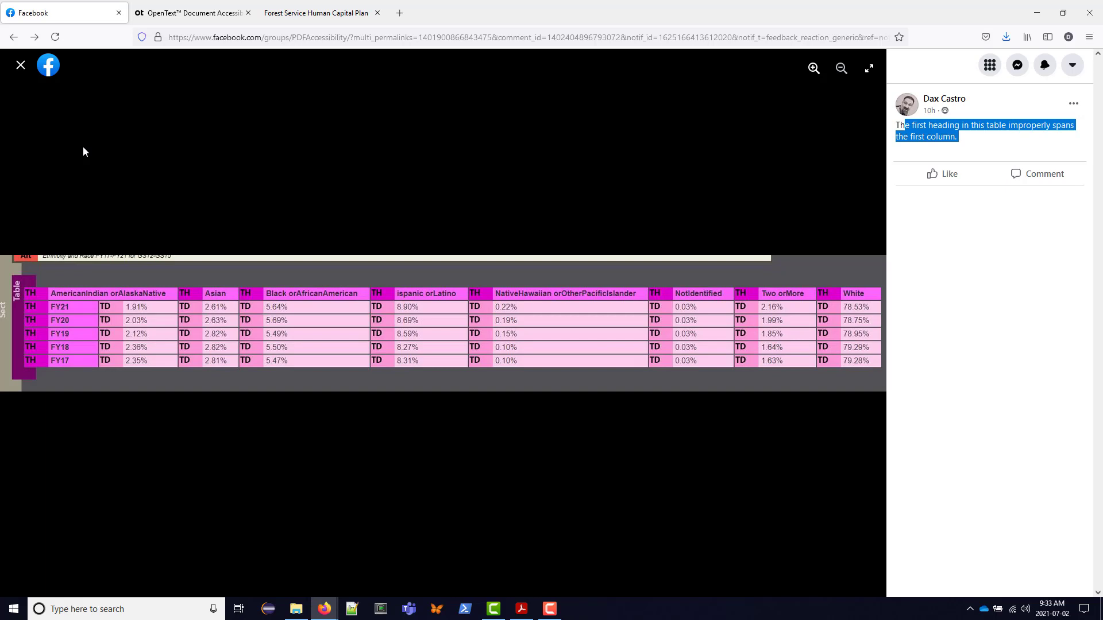
{"action": "key", "text": "Escape"}
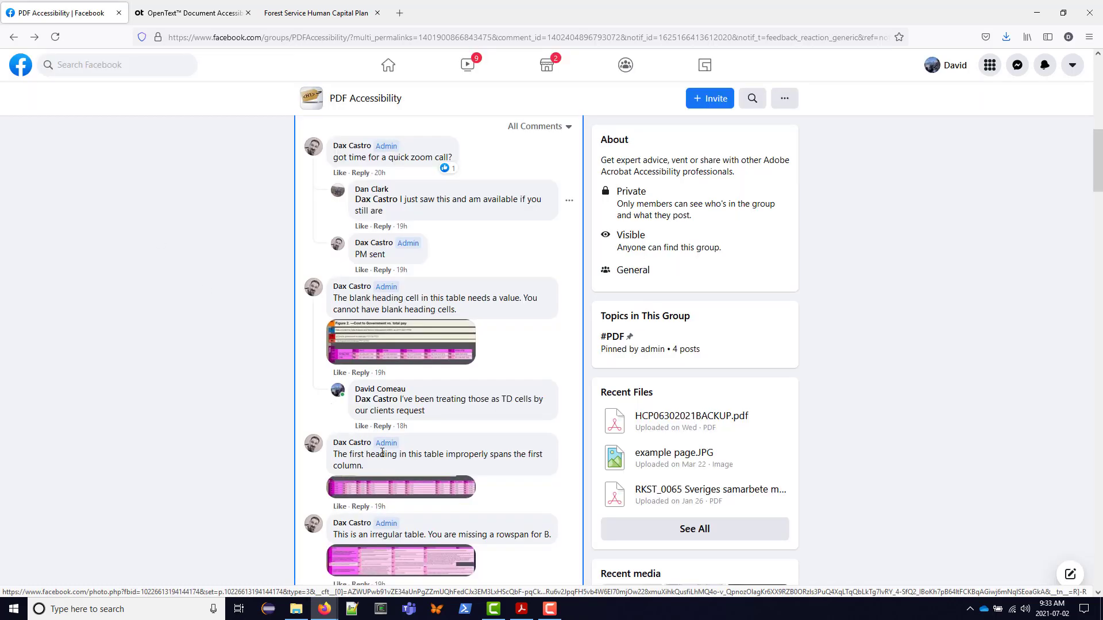
{"action": "left_click", "coordinate": [391, 490]}
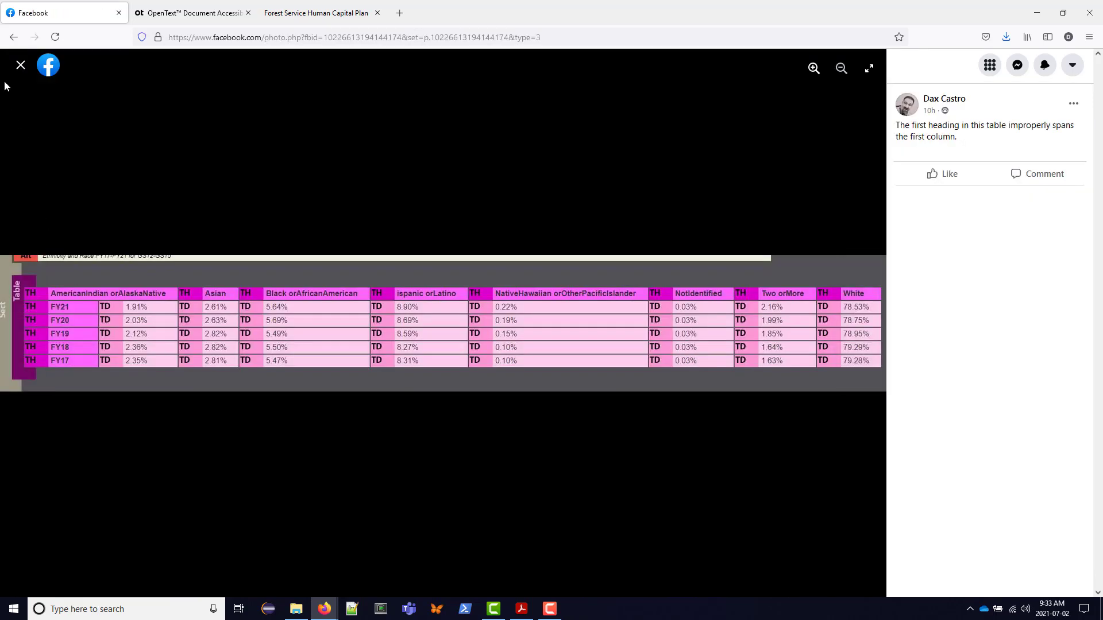
{"action": "left_click", "coordinate": [21, 65]}
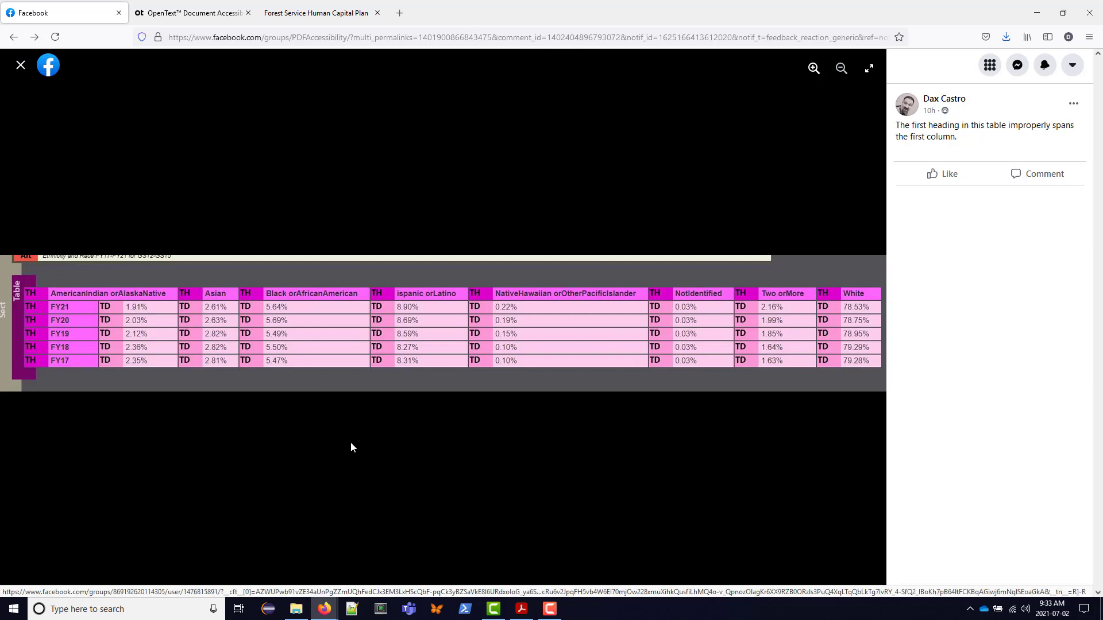
Examine the image of the comment about the irregular table missing a rowspan for B.
{"action": "scroll", "coordinate": [279, 379], "scroll_direction": "down", "scroll_amount": 3}
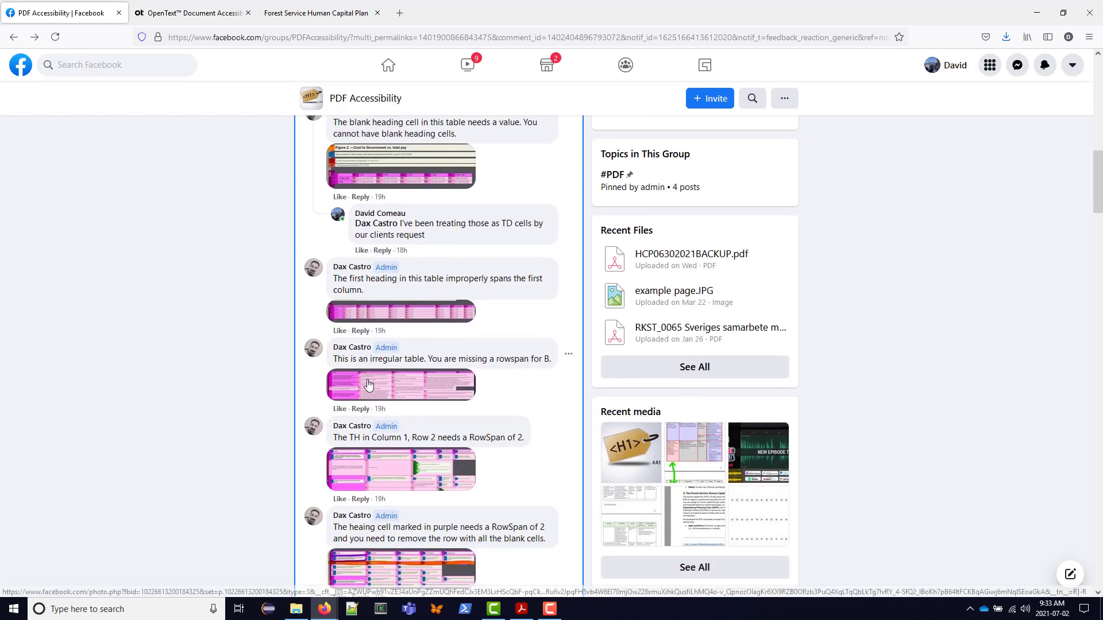
{"action": "left_click", "coordinate": [368, 384]}
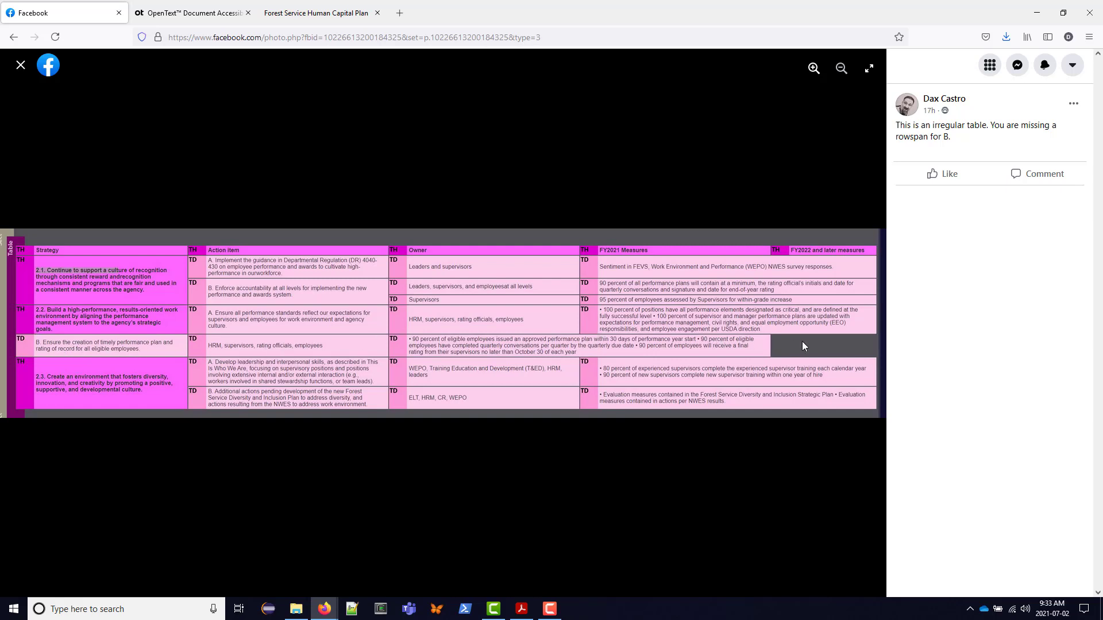
{"action": "left_click", "coordinate": [20, 67]}
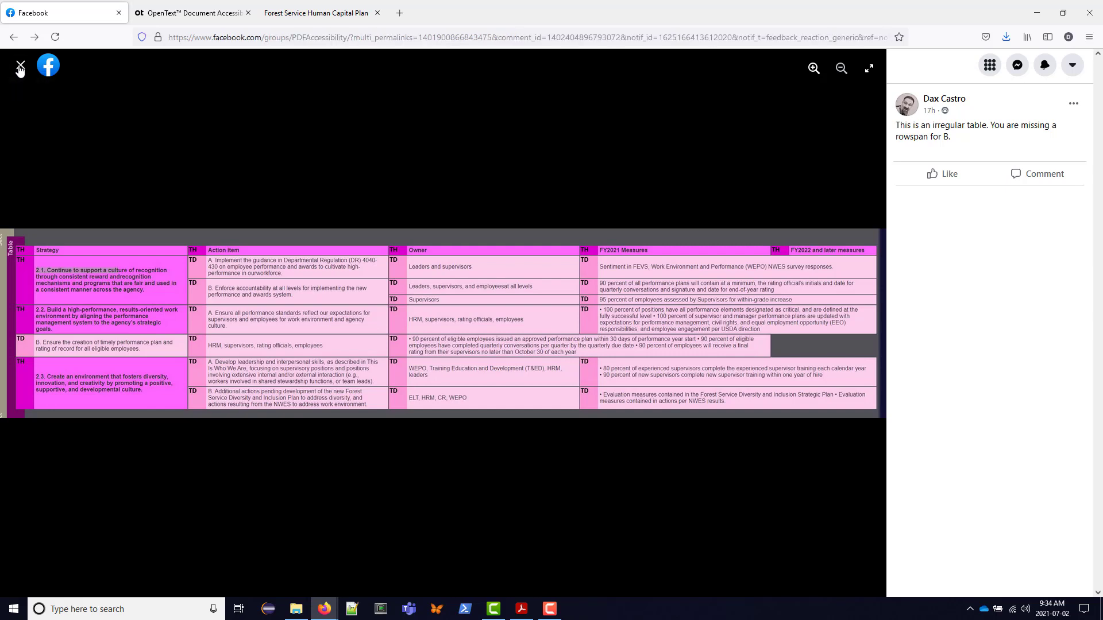
Return to the OpenText document, go to page 33 and fit the whole page in the view.
{"action": "left_click", "coordinate": [195, 16]}
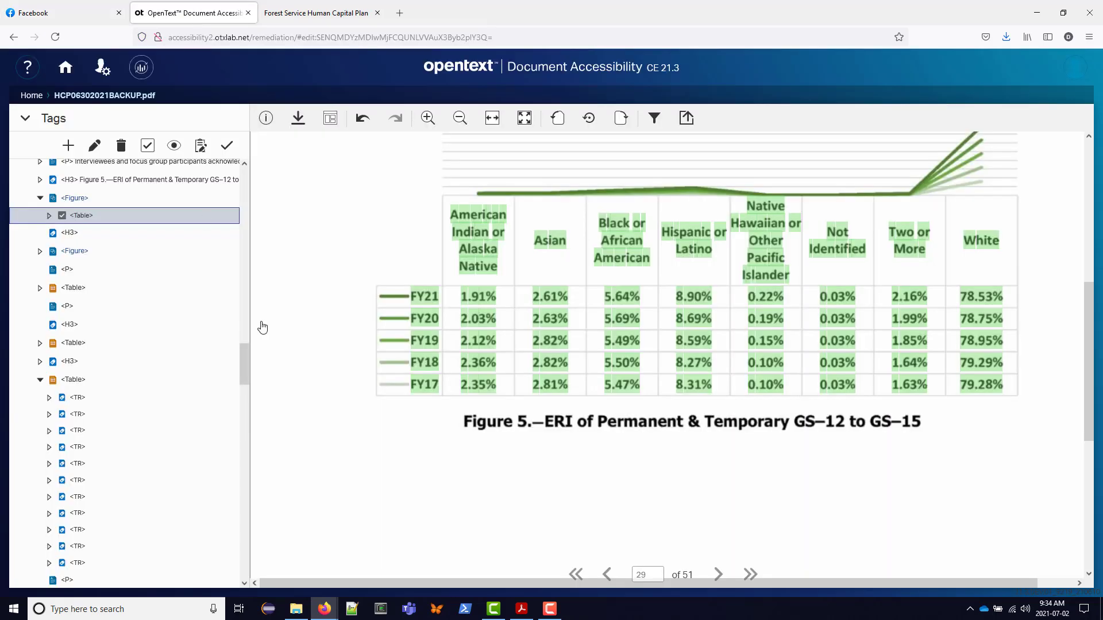
{"action": "left_click_drag", "start_coordinate": [601, 571], "coordinate": [598, 571]}
{"action": "type", "text": "33"}
{"action": "key", "text": "Return"}
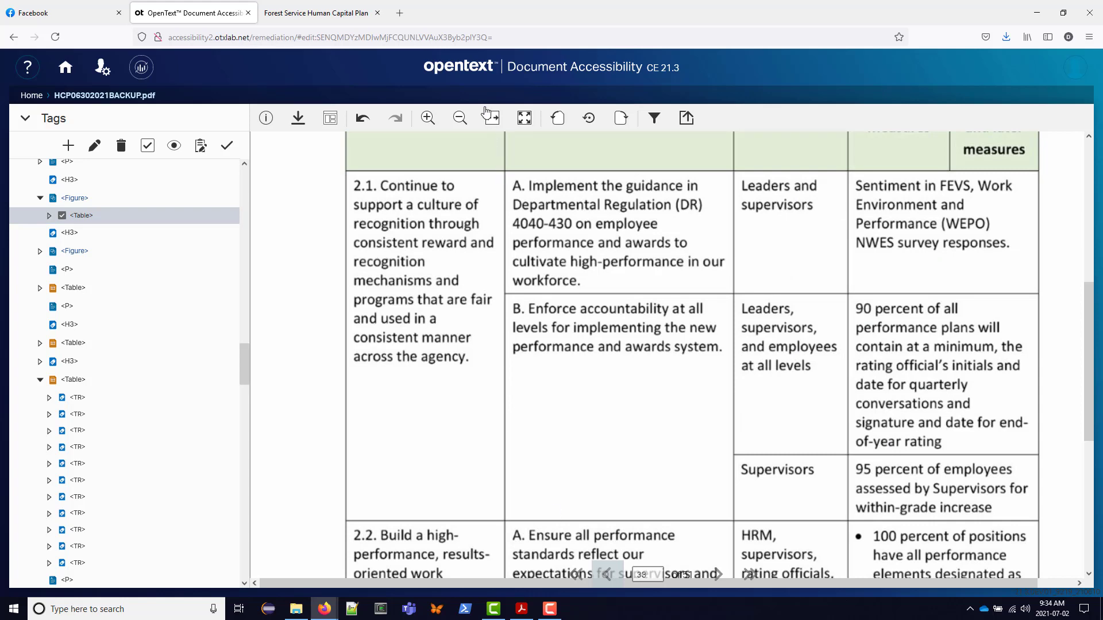
{"action": "left_click", "coordinate": [494, 125]}
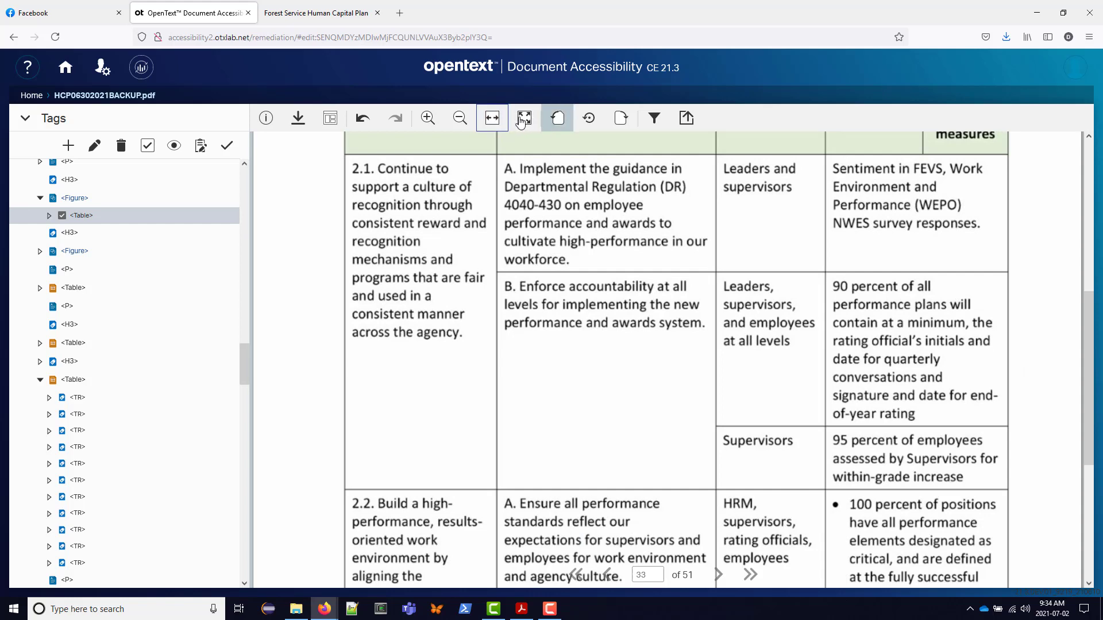
{"action": "left_click", "coordinate": [520, 120]}
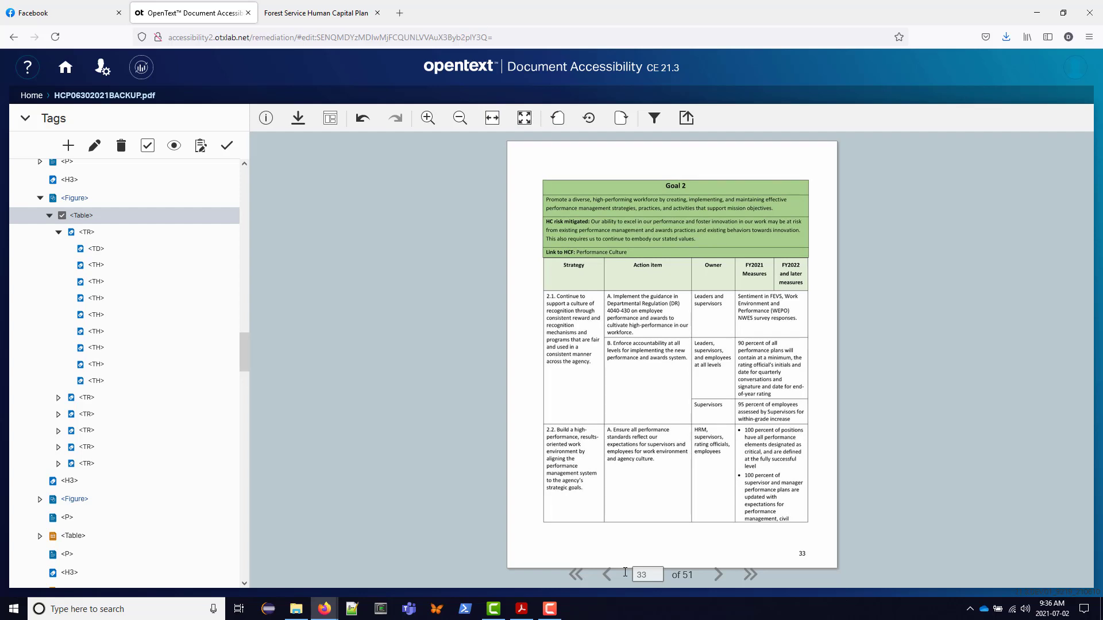
Locate the Goal 2 table in the tag tree from its 2.1 cell, select its Table tag and collapse the 2.1 TH tag.
{"action": "scroll", "coordinate": [141, 271], "scroll_direction": "up", "scroll_amount": 2}
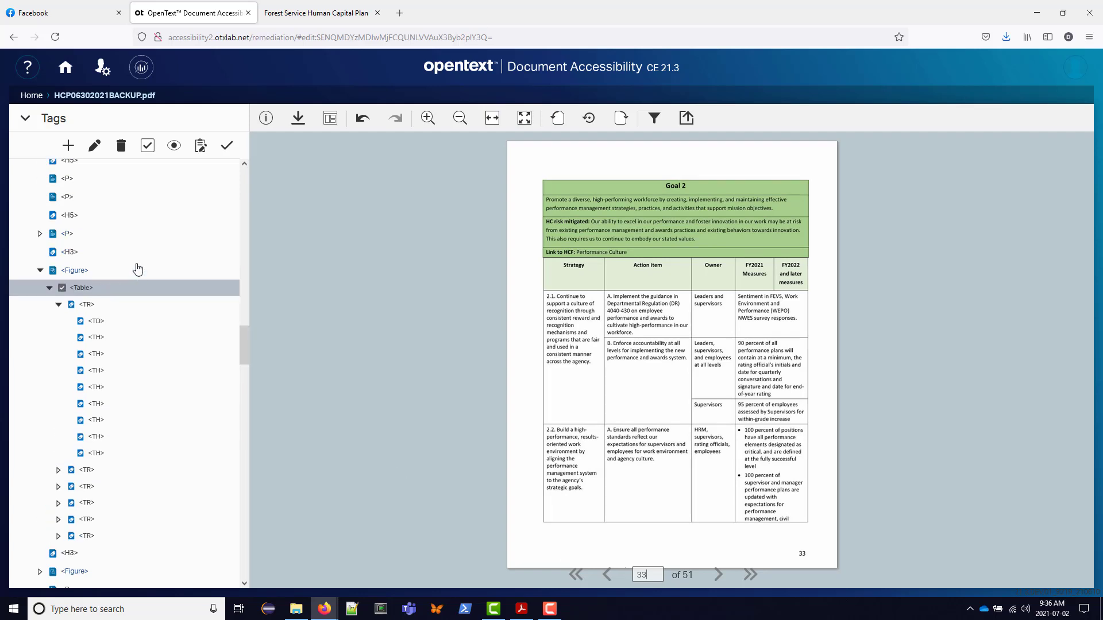
{"action": "left_click", "coordinate": [550, 301]}
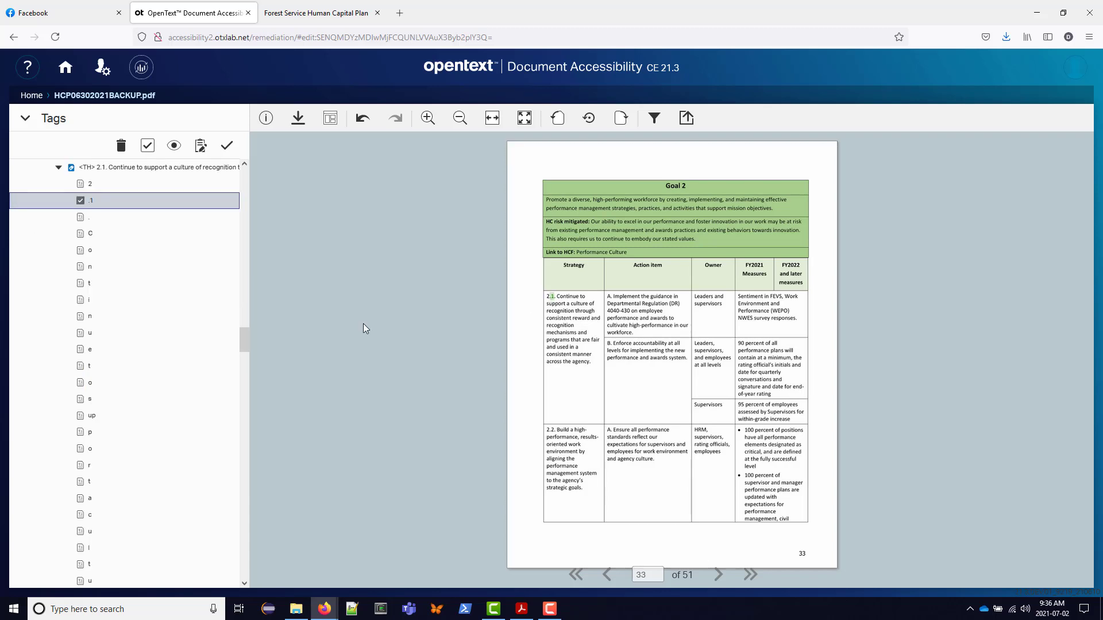
{"action": "scroll", "coordinate": [178, 309], "scroll_direction": "up", "scroll_amount": 3}
{"action": "left_click", "coordinate": [94, 265]}
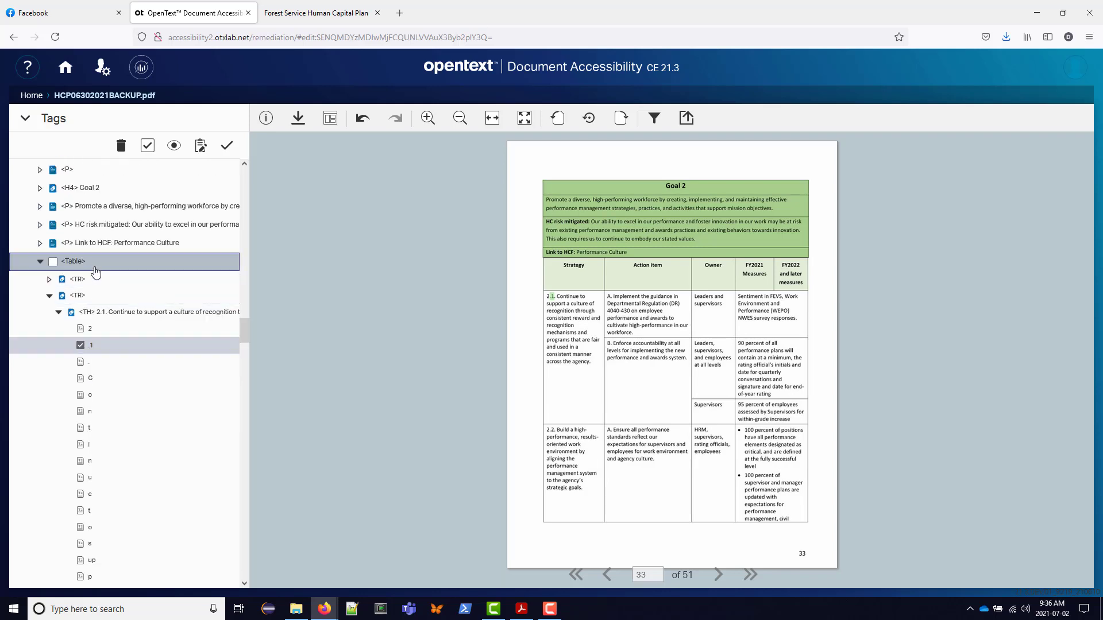
{"action": "left_click", "coordinate": [67, 311]}
{"action": "left_click", "coordinate": [60, 311]}
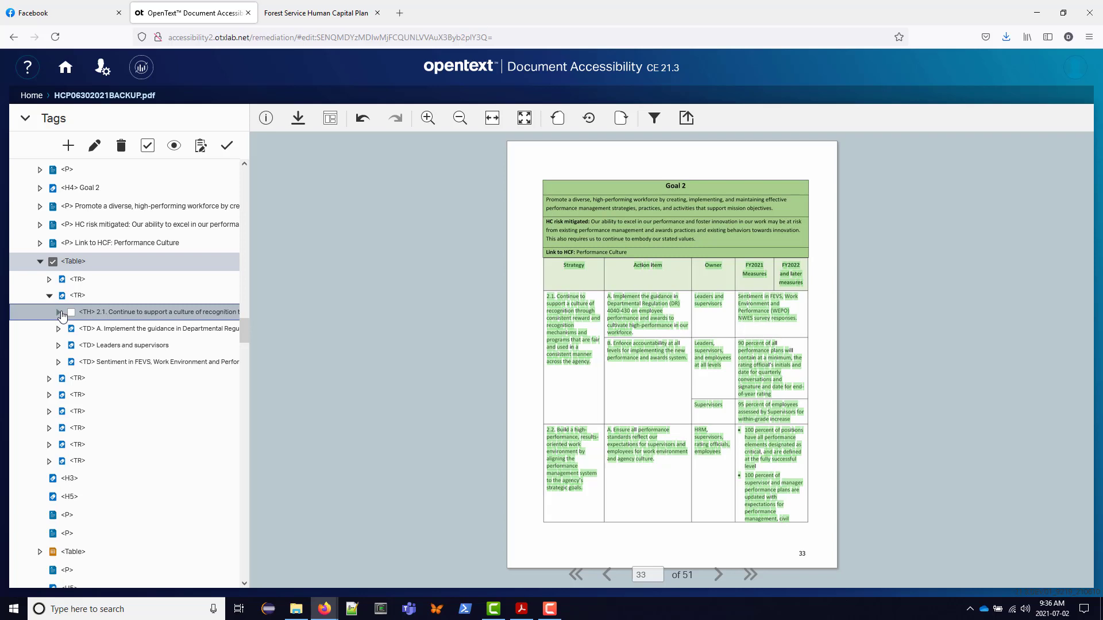
Open the Goal 2 table in the table editor, examine its row and cell structure, and close the editor.
{"action": "left_click", "coordinate": [92, 266]}
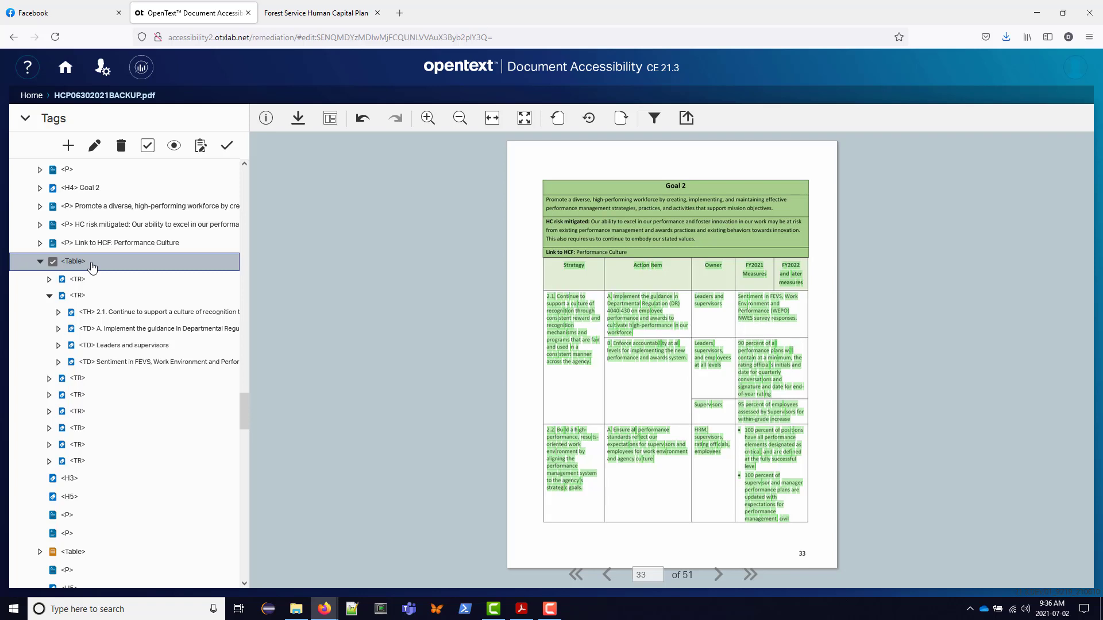
{"action": "double_click", "coordinate": [92, 267]}
{"action": "left_click", "coordinate": [44, 383]}
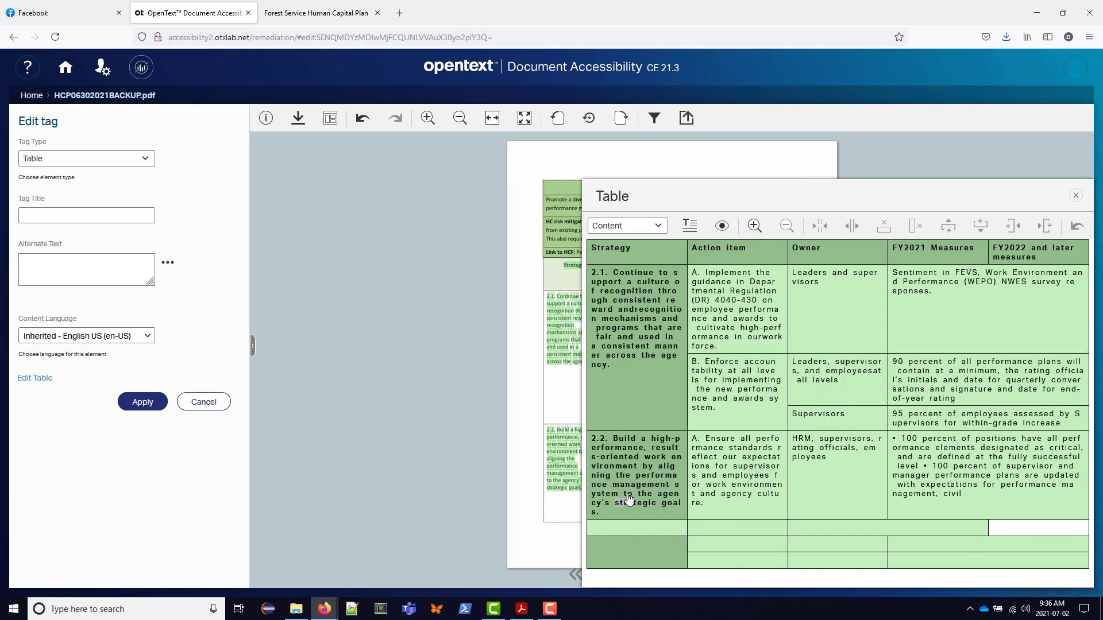
{"action": "left_click", "coordinate": [1077, 197]}
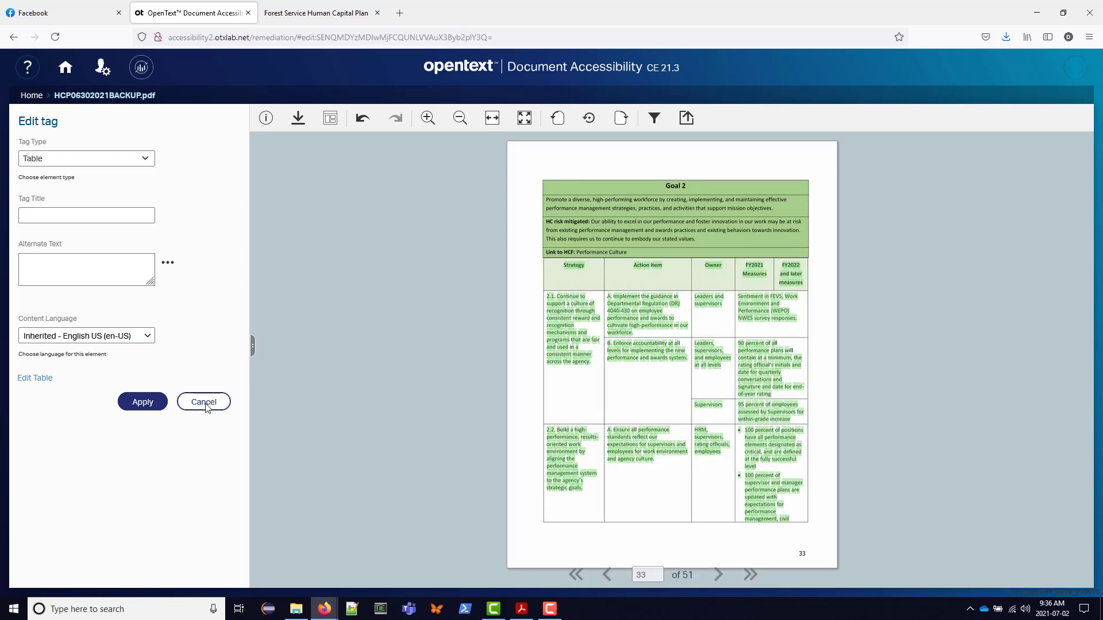
Select the 2.2 TH tag in the Goal 2 table from its cell on page 33 and set its row span to 2.
{"action": "left_click", "coordinate": [223, 414]}
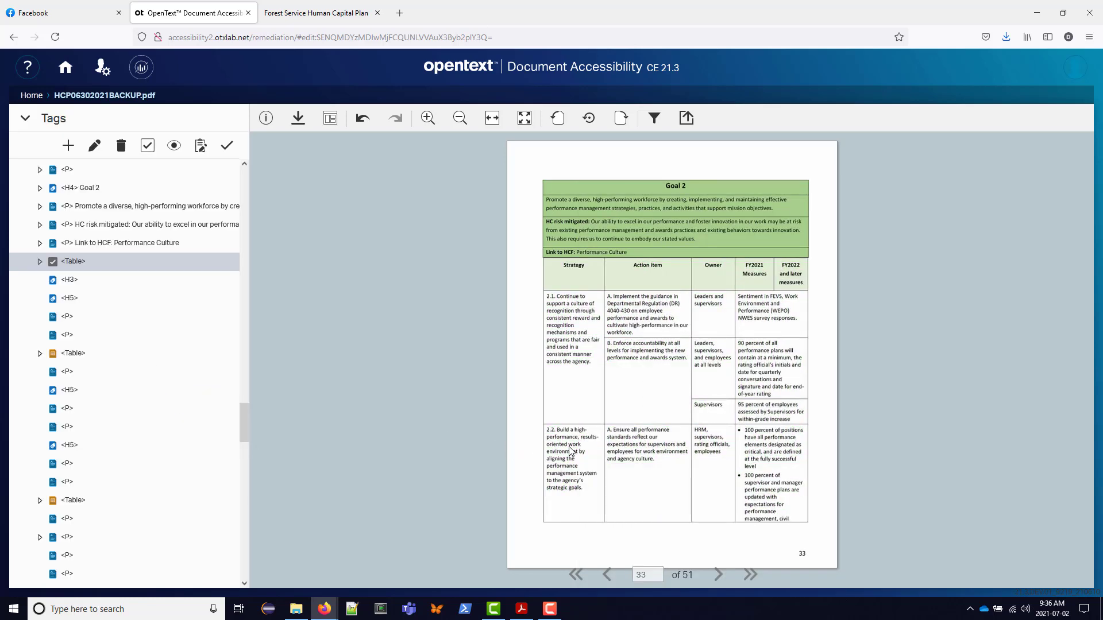
{"action": "left_click", "coordinate": [553, 440]}
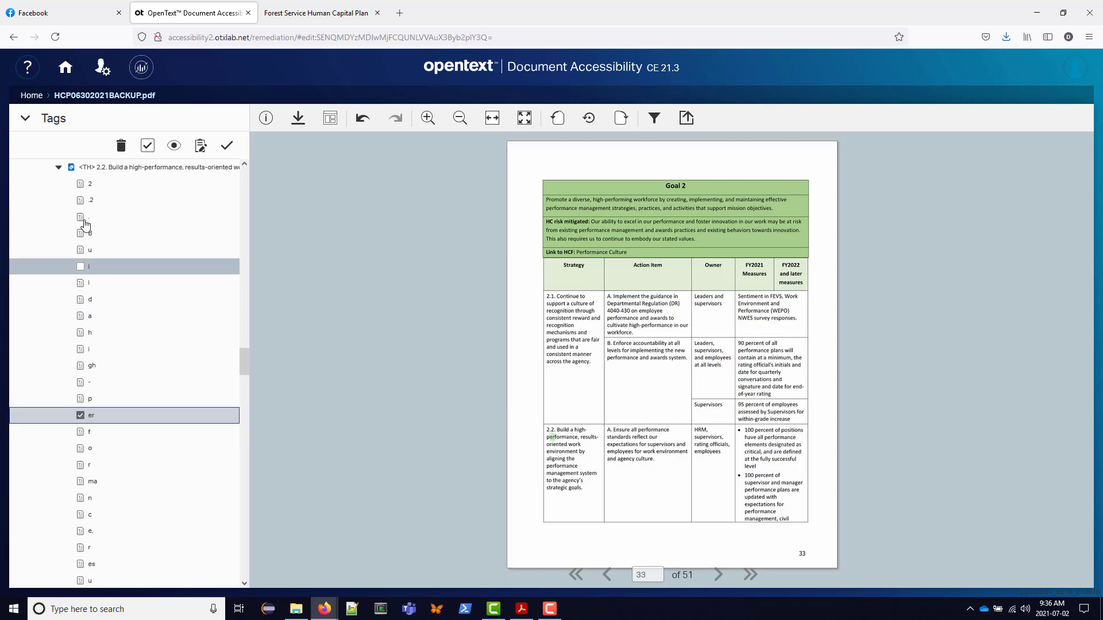
{"action": "left_click", "coordinate": [70, 167]}
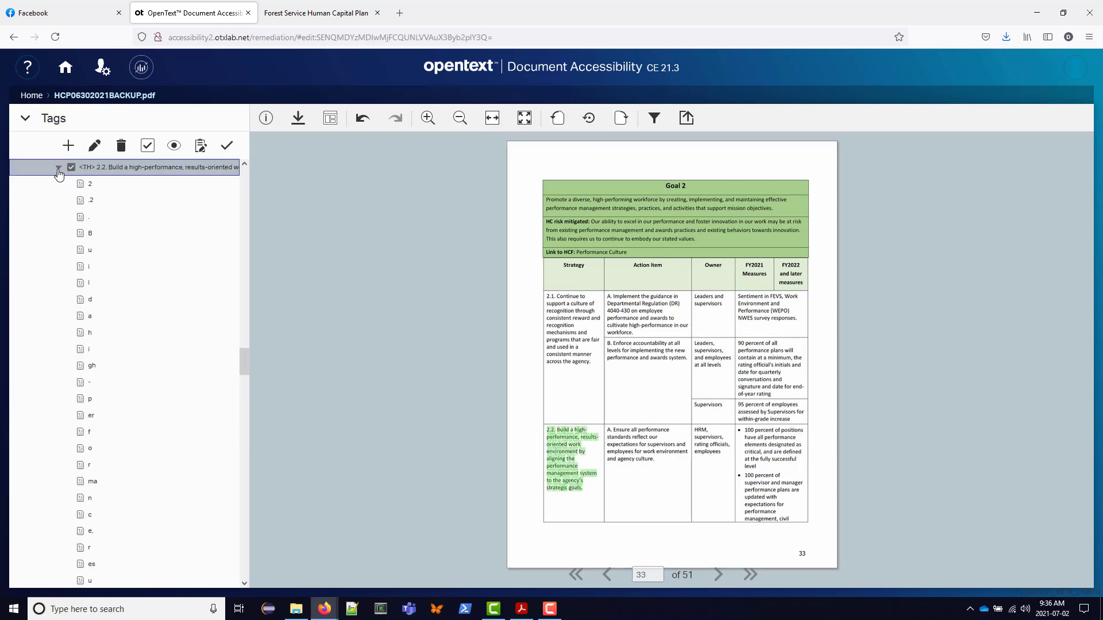
{"action": "left_click", "coordinate": [58, 170]}
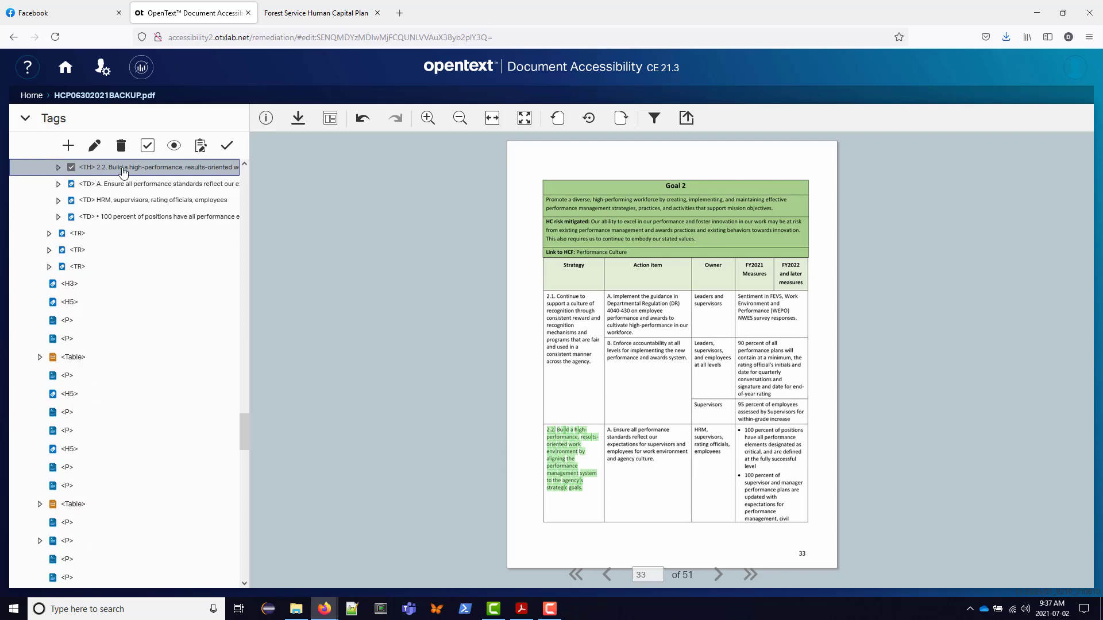
{"action": "double_click", "coordinate": [122, 169]}
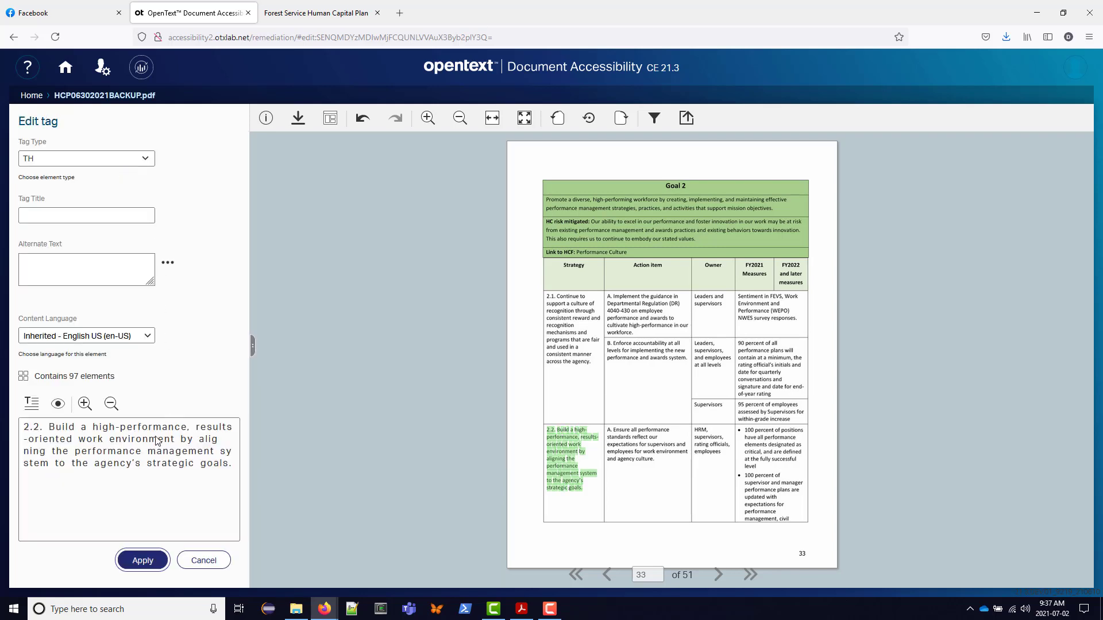
{"action": "left_click", "coordinate": [252, 346]}
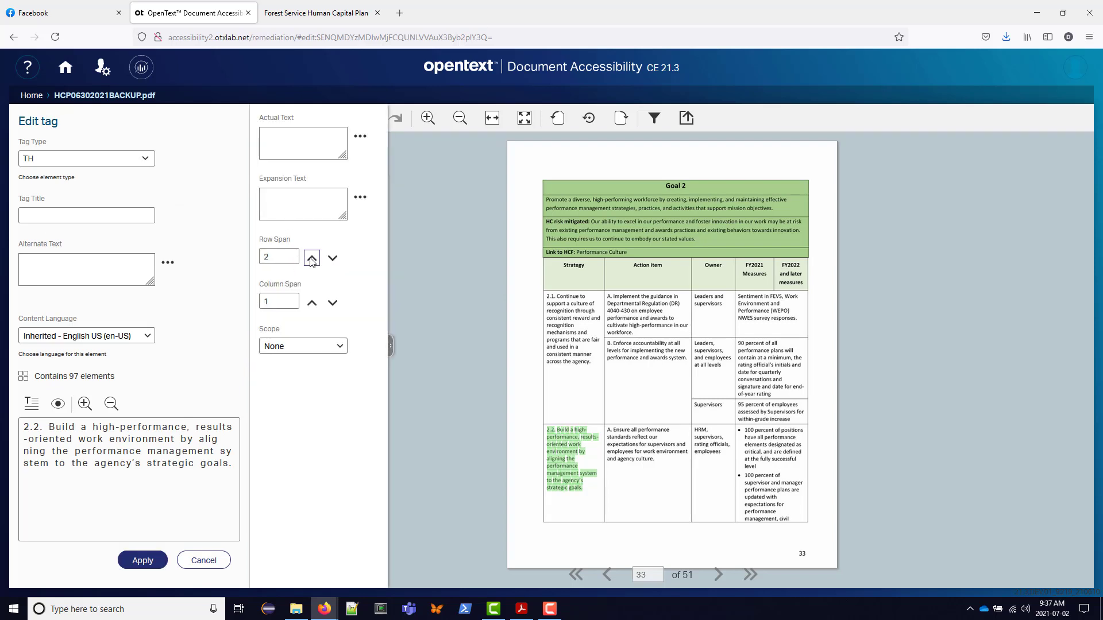
{"action": "left_click", "coordinate": [152, 562]}
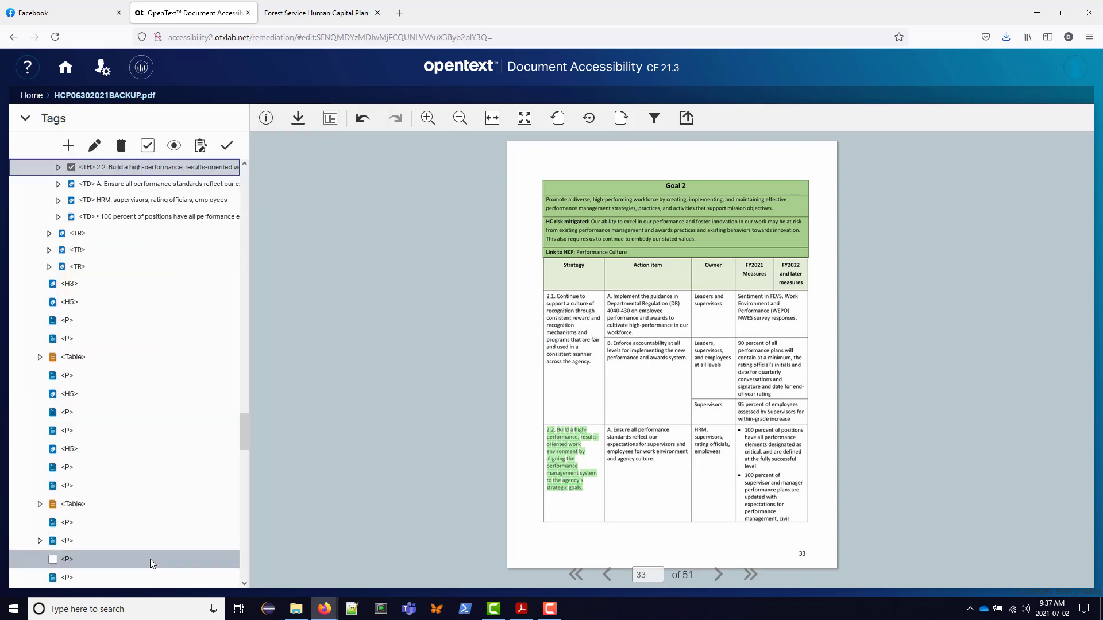
Reopen the Goal 2 table in the table editor and enlarge the editor to inspect the row and cell structure.
{"action": "scroll", "coordinate": [153, 329], "scroll_direction": "up", "scroll_amount": 3}
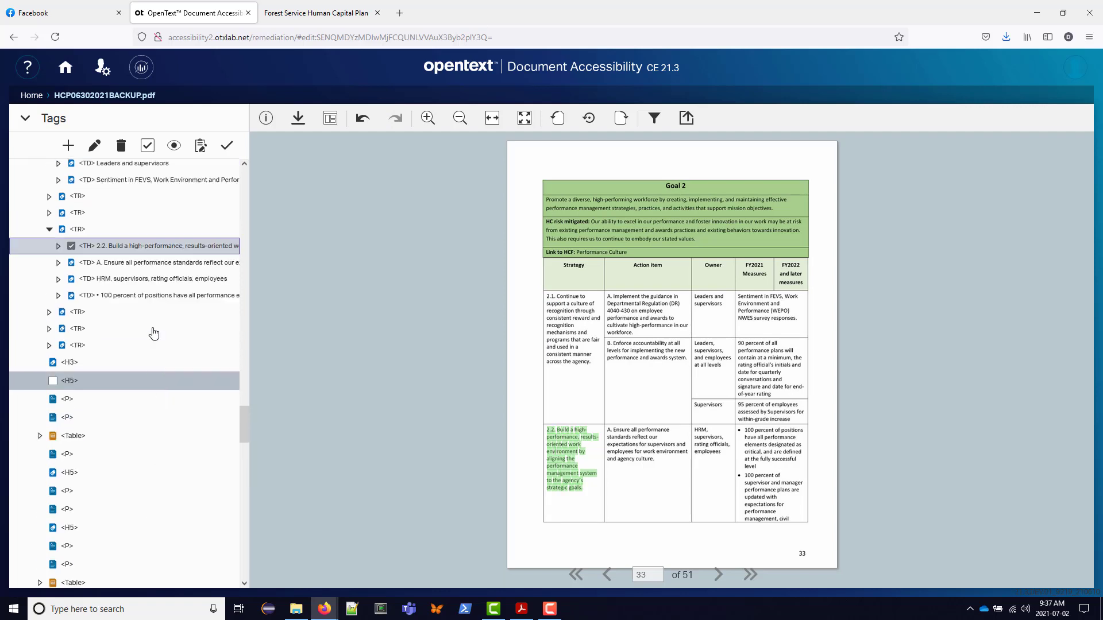
{"action": "scroll", "coordinate": [96, 232], "scroll_direction": "up", "scroll_amount": 3}
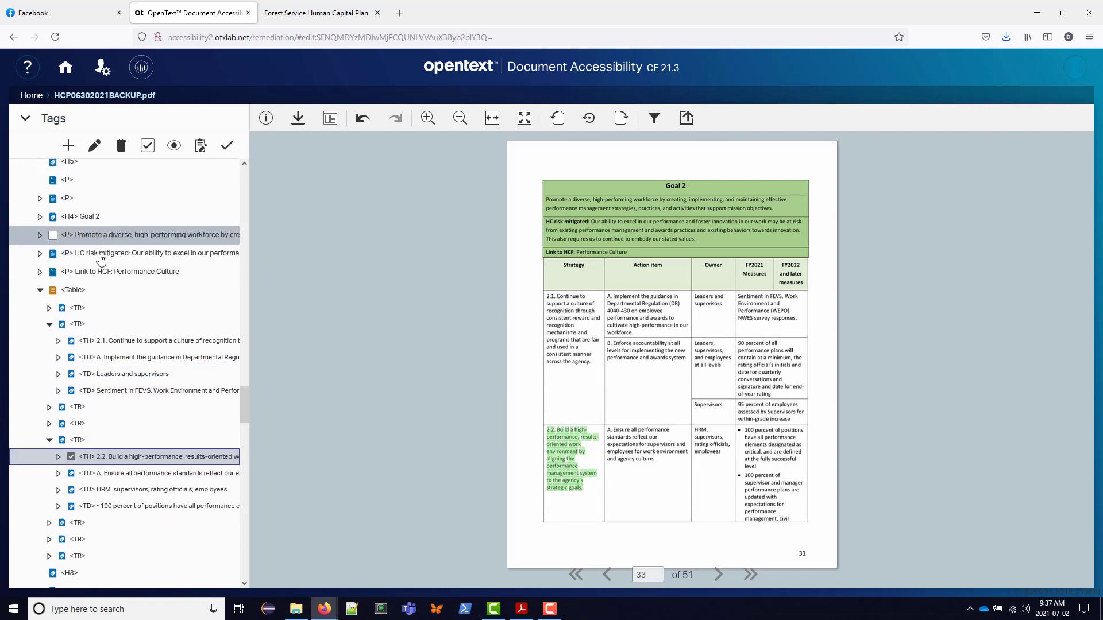
{"action": "left_click", "coordinate": [87, 291]}
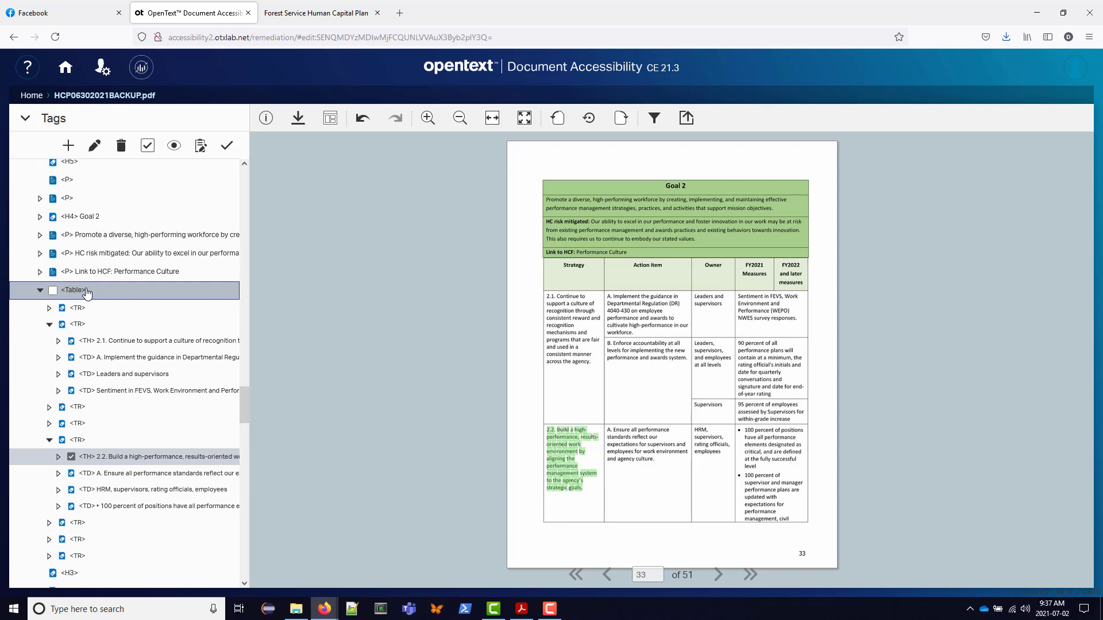
{"action": "double_click", "coordinate": [87, 292]}
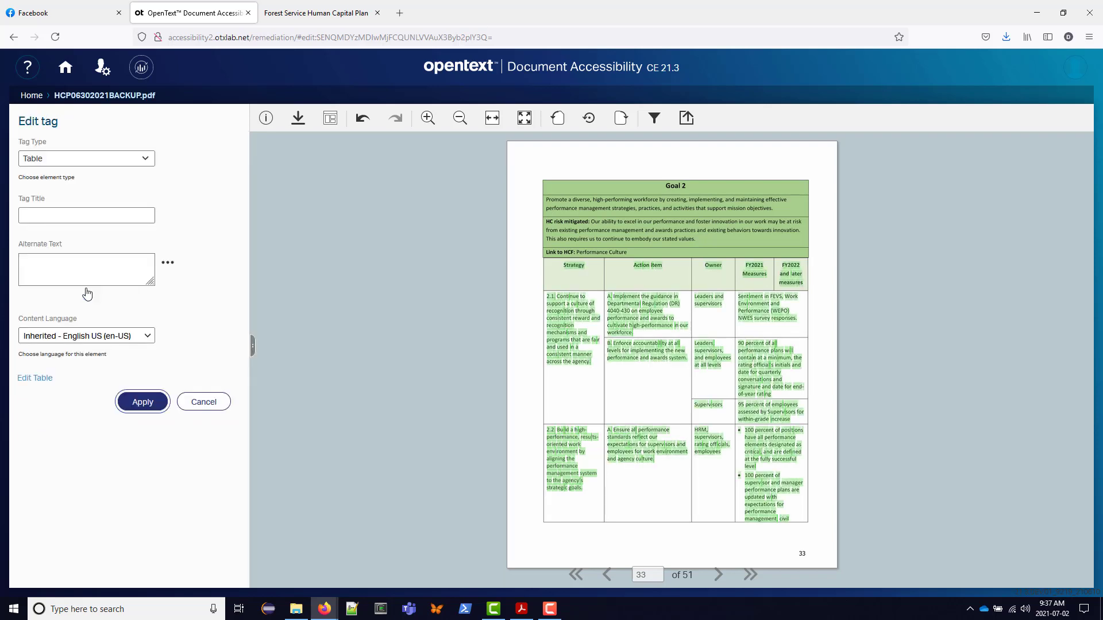
{"action": "left_click", "coordinate": [41, 384]}
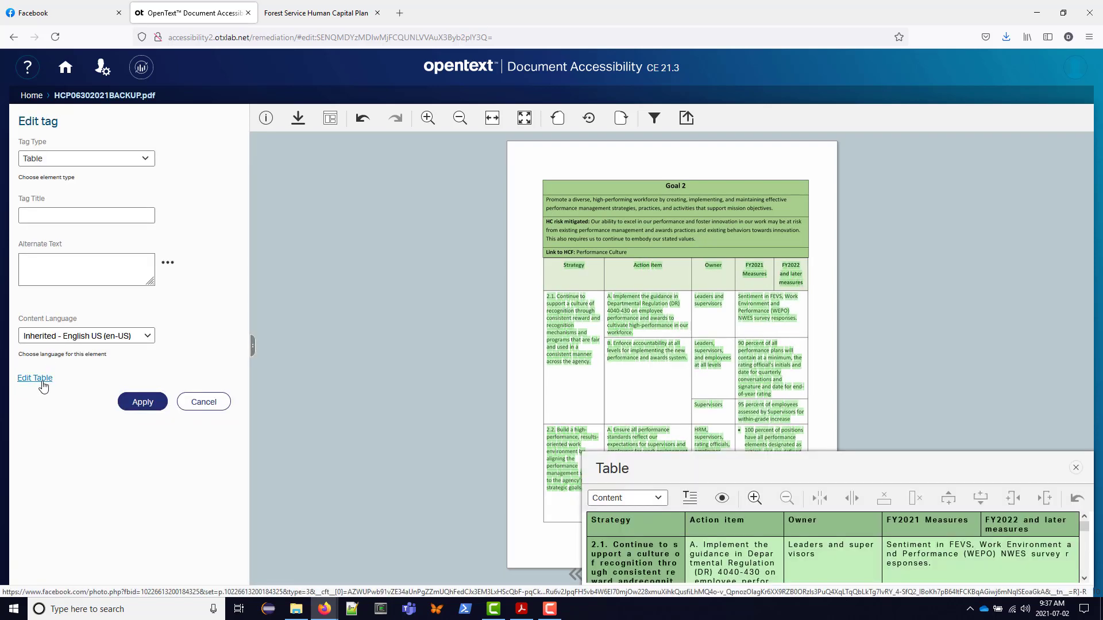
{"action": "left_click_drag", "start_coordinate": [579, 441], "coordinate": [363, 244]}
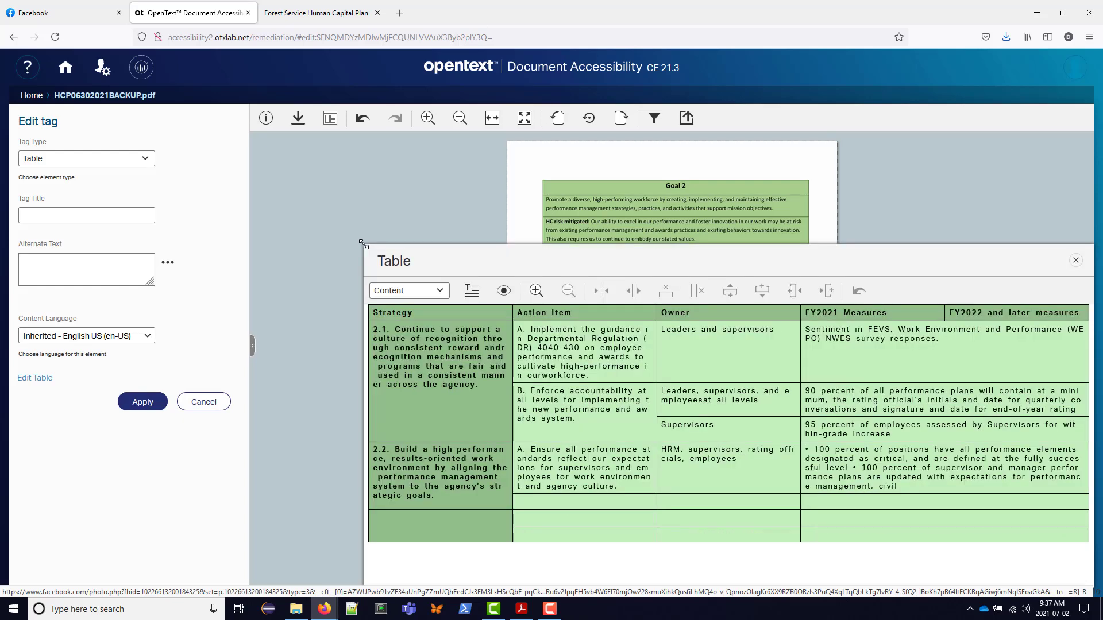
Compare the table editor's 2.3 heading and its action item rows with page 34, and close the editor without applying tag changes.
{"action": "left_click", "coordinate": [481, 524]}
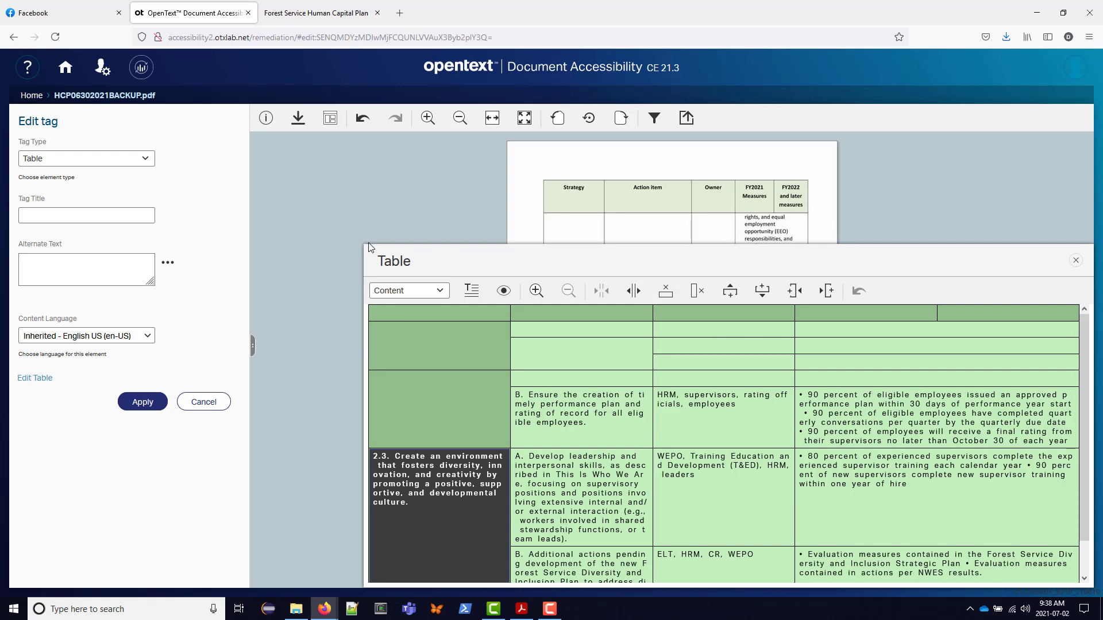
{"action": "left_click_drag", "start_coordinate": [475, 279], "coordinate": [196, 207]}
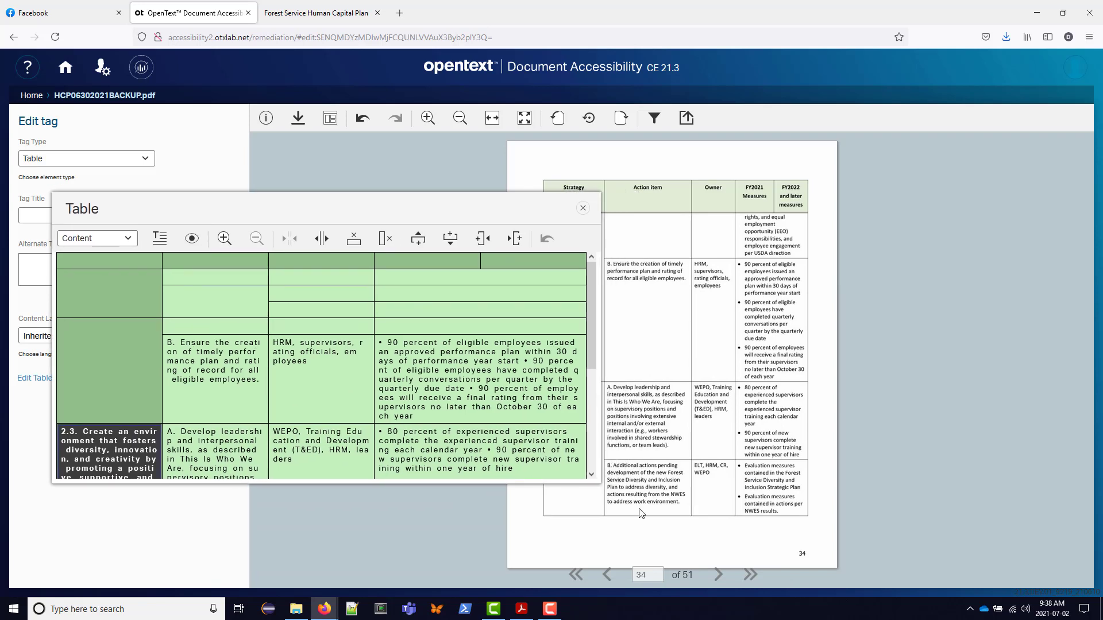
{"action": "scroll", "coordinate": [315, 390], "scroll_direction": "down", "scroll_amount": 3}
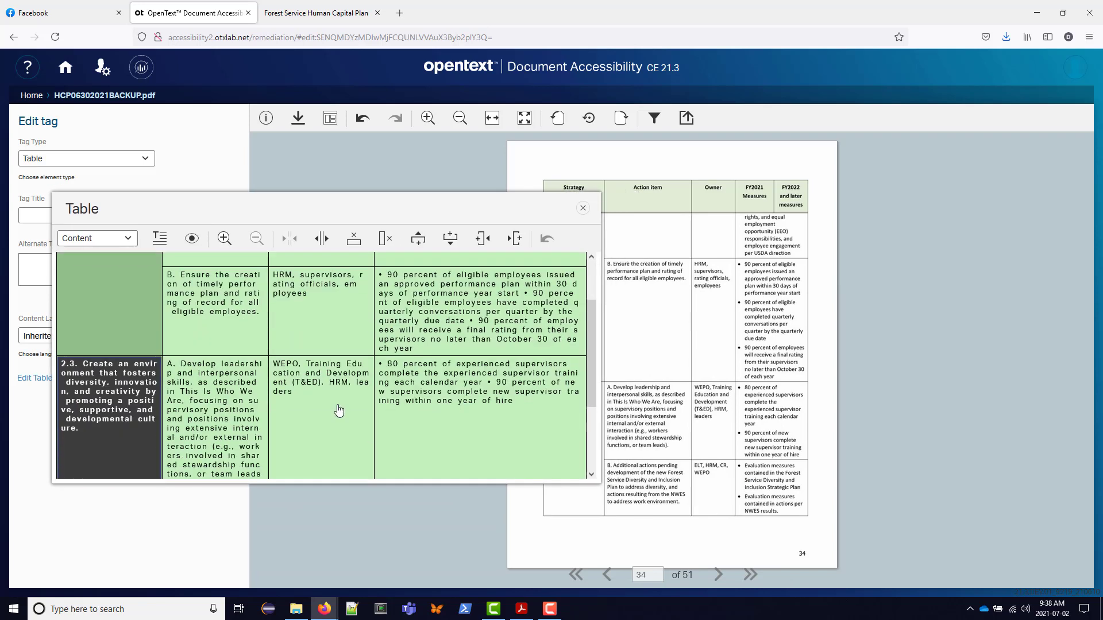
{"action": "scroll", "coordinate": [351, 447], "scroll_direction": "down", "scroll_amount": 1}
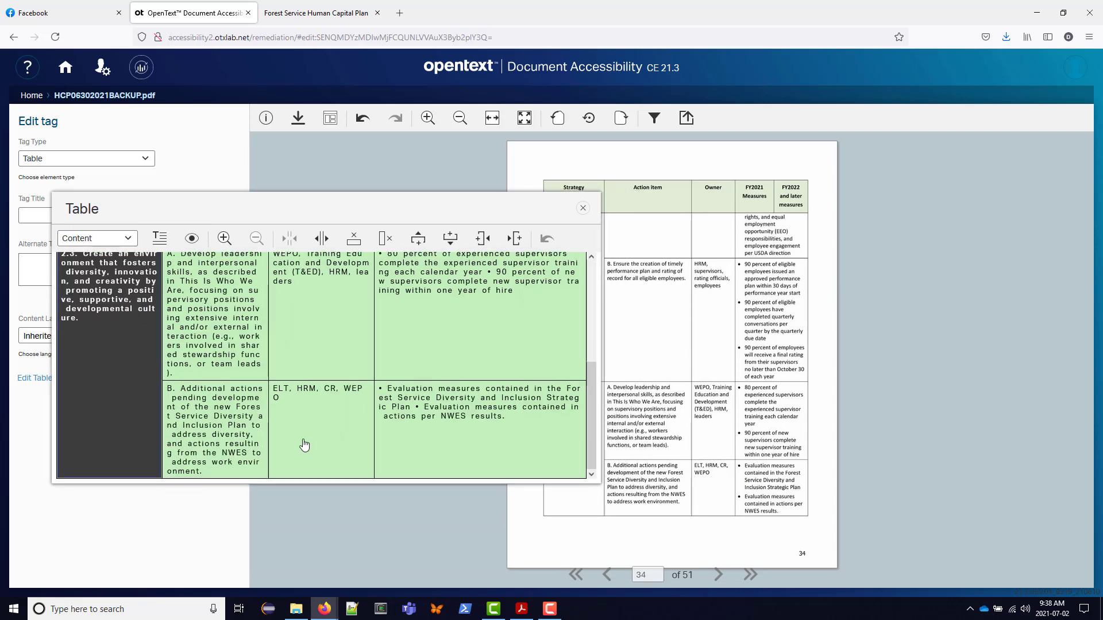
{"action": "double_click", "coordinate": [232, 345]}
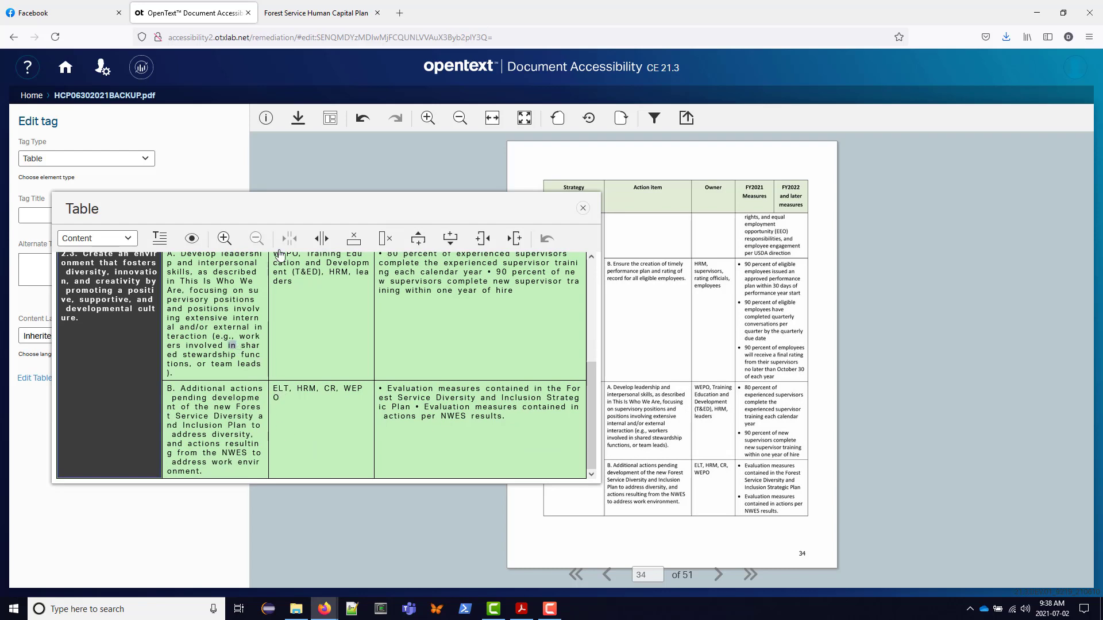
{"action": "left_click", "coordinate": [585, 214]}
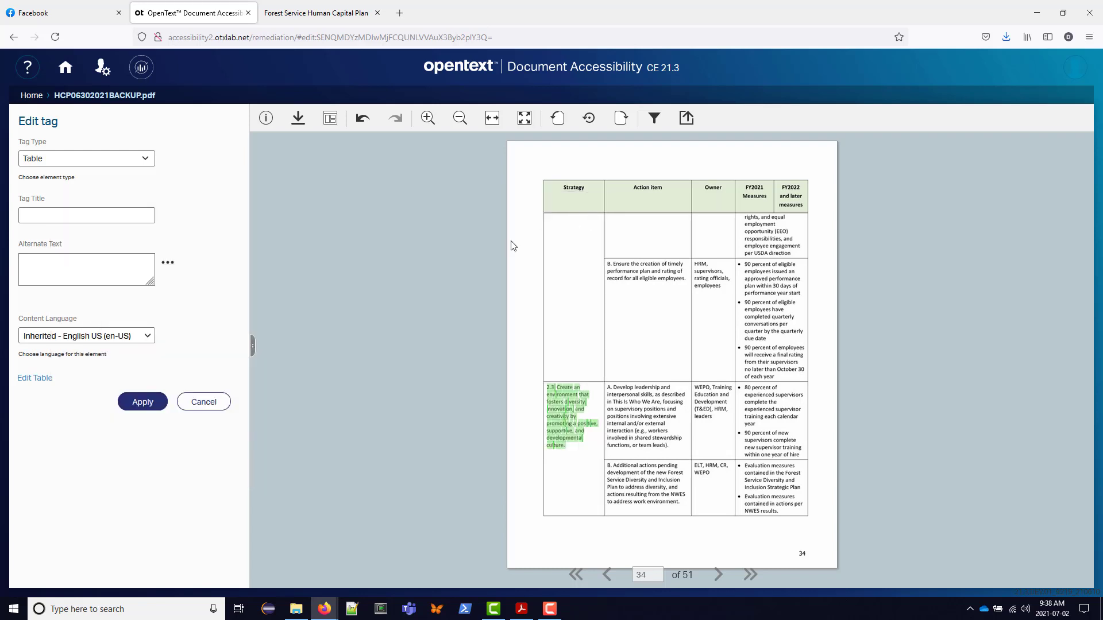
{"action": "left_click", "coordinate": [196, 406]}
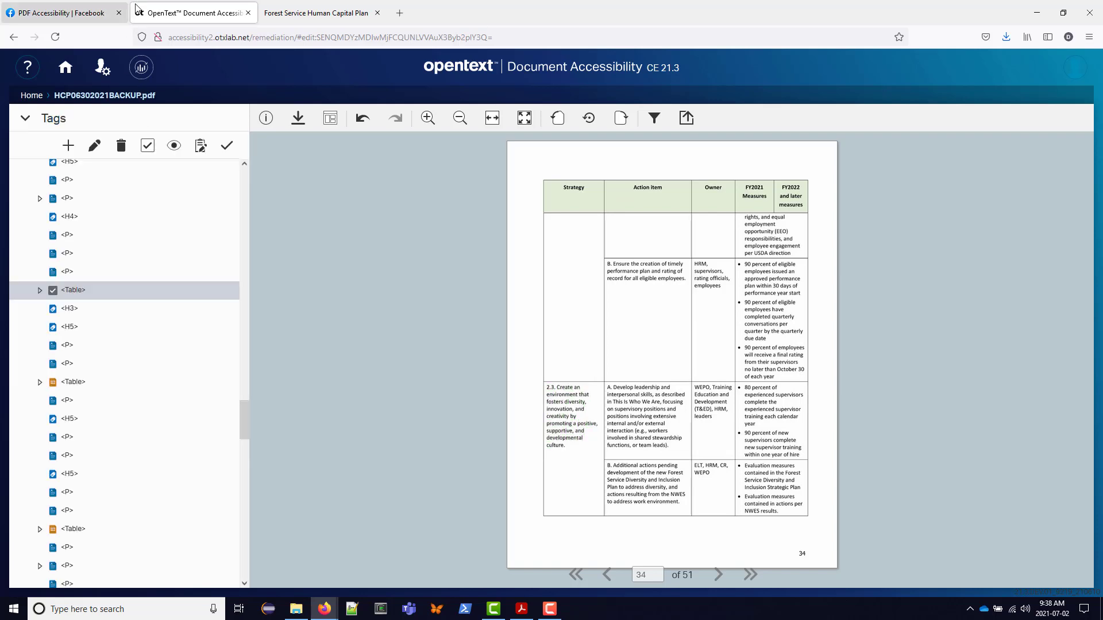
Examine the image of the Facebook comment about the TH in column 1, row 2 needing a RowSpan of 2.
{"action": "left_click", "coordinate": [97, 13]}
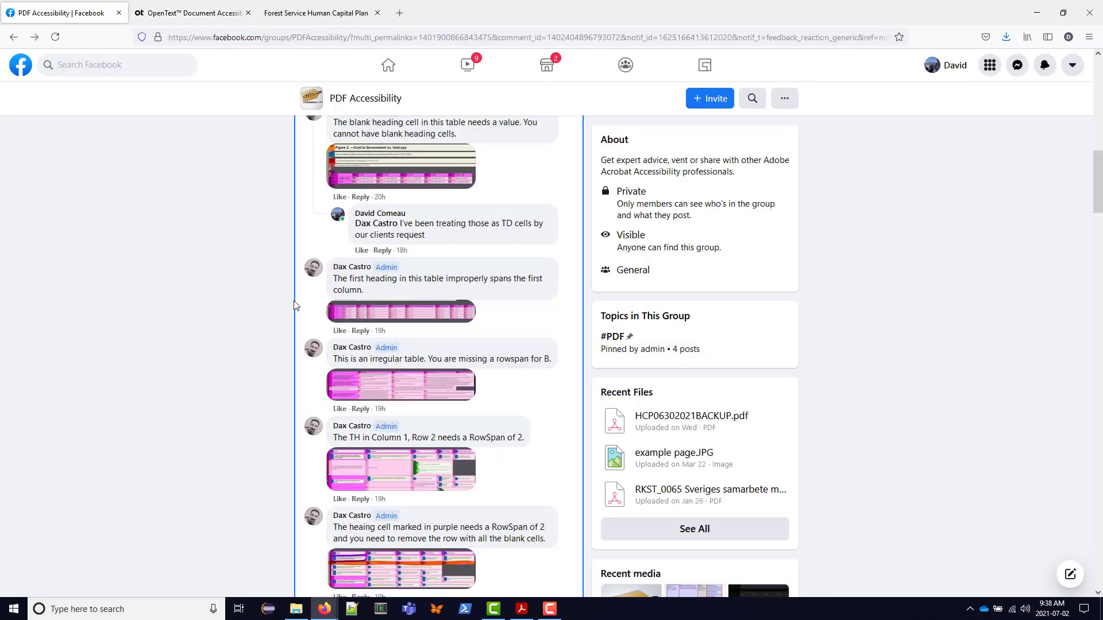
{"action": "left_click", "coordinate": [371, 468]}
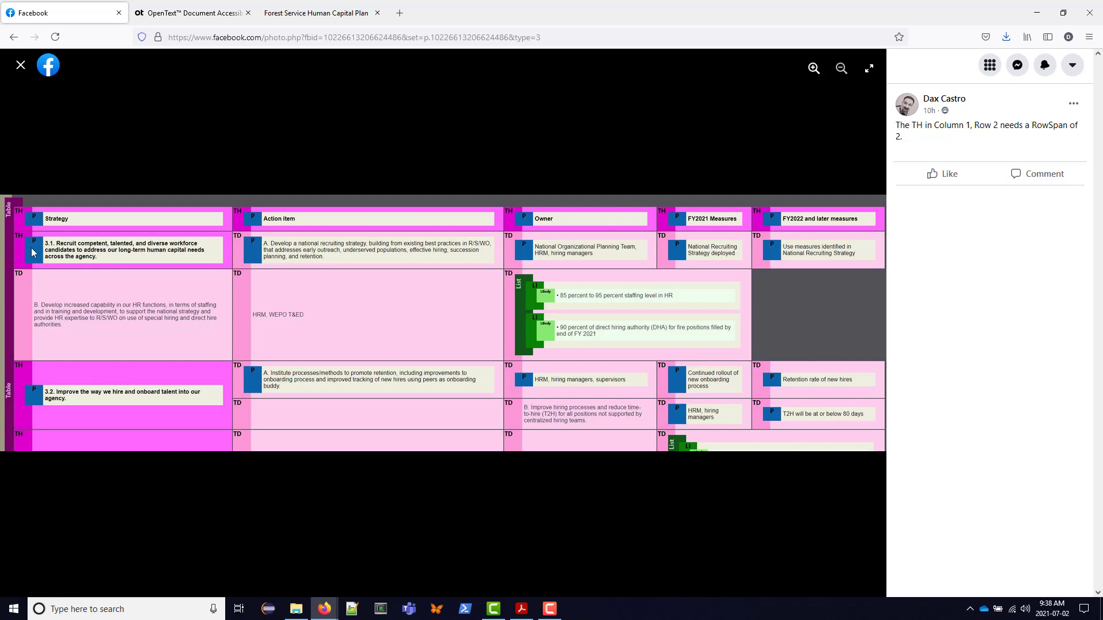
{"action": "left_click_drag", "start_coordinate": [981, 125], "coordinate": [1024, 136]}
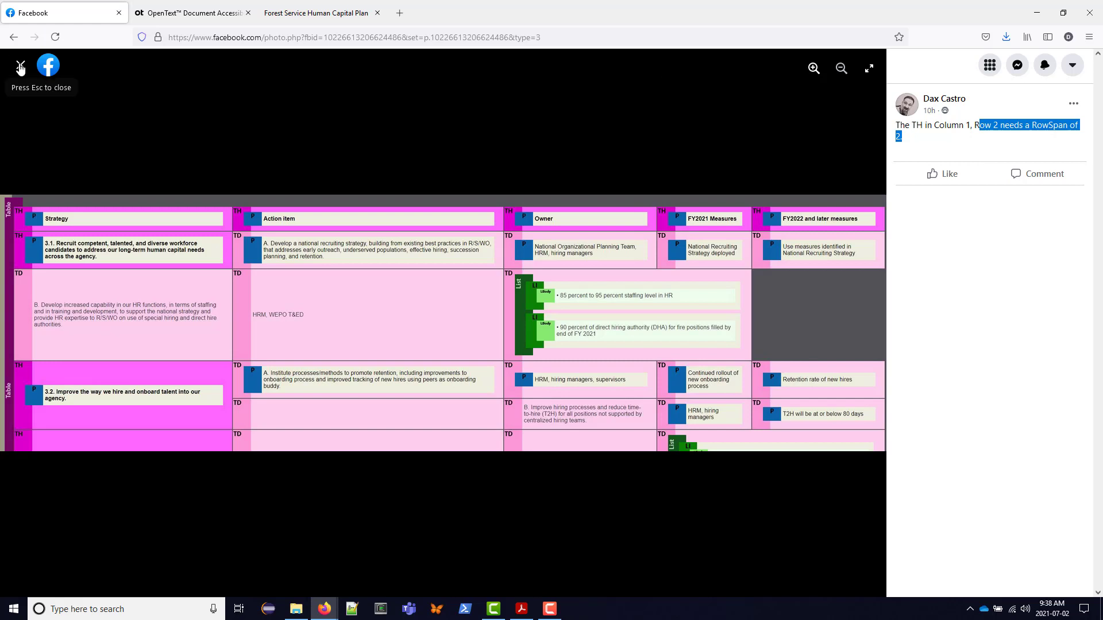
{"action": "left_click", "coordinate": [20, 65]}
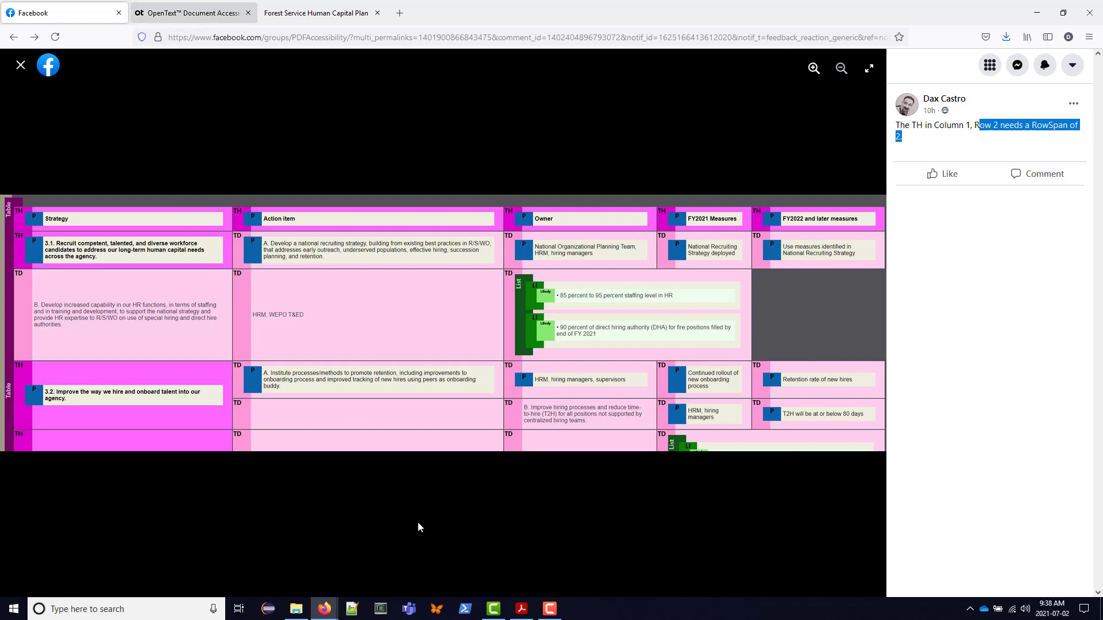
Return to the OpenText document and go to page 37.
{"action": "key", "text": "ctrl+Tab"}
{"action": "left_click", "coordinate": [657, 574]}
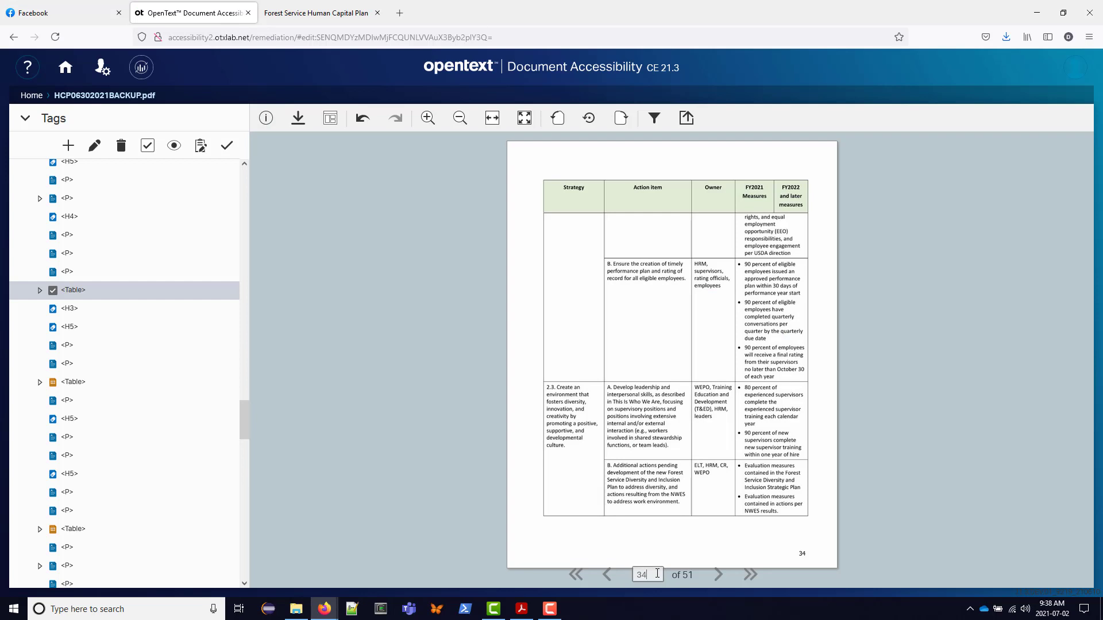
{"action": "key", "text": "Return"}
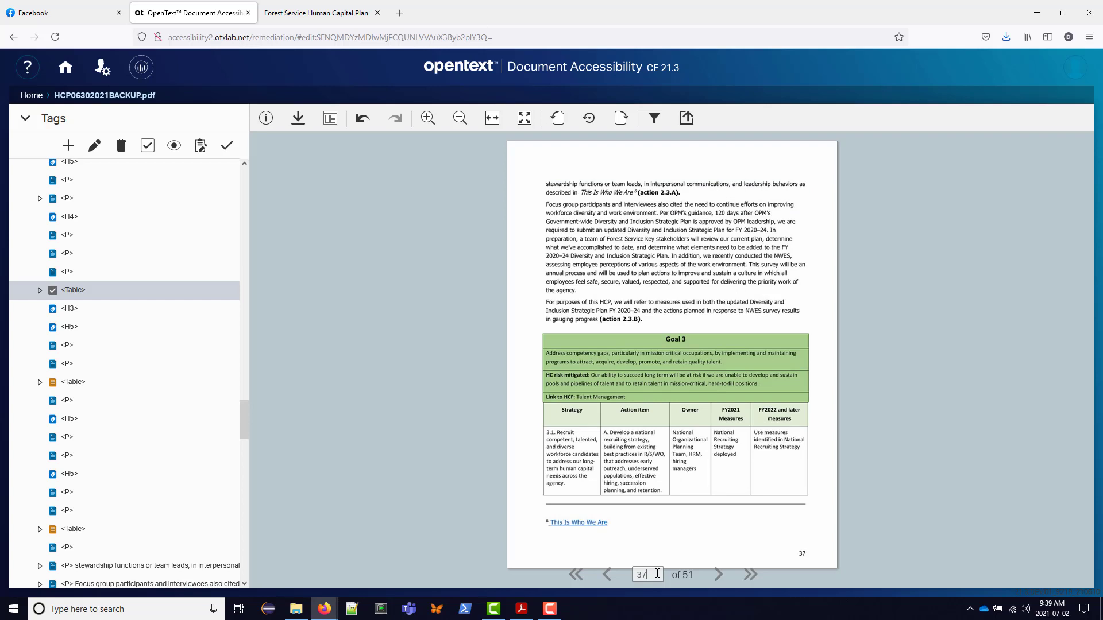
Locate the Goal 3 table in the tag tree from its 3.1 cell, collapse the 3.1 paragraph tag and select the Table tag.
{"action": "left_click", "coordinate": [560, 434]}
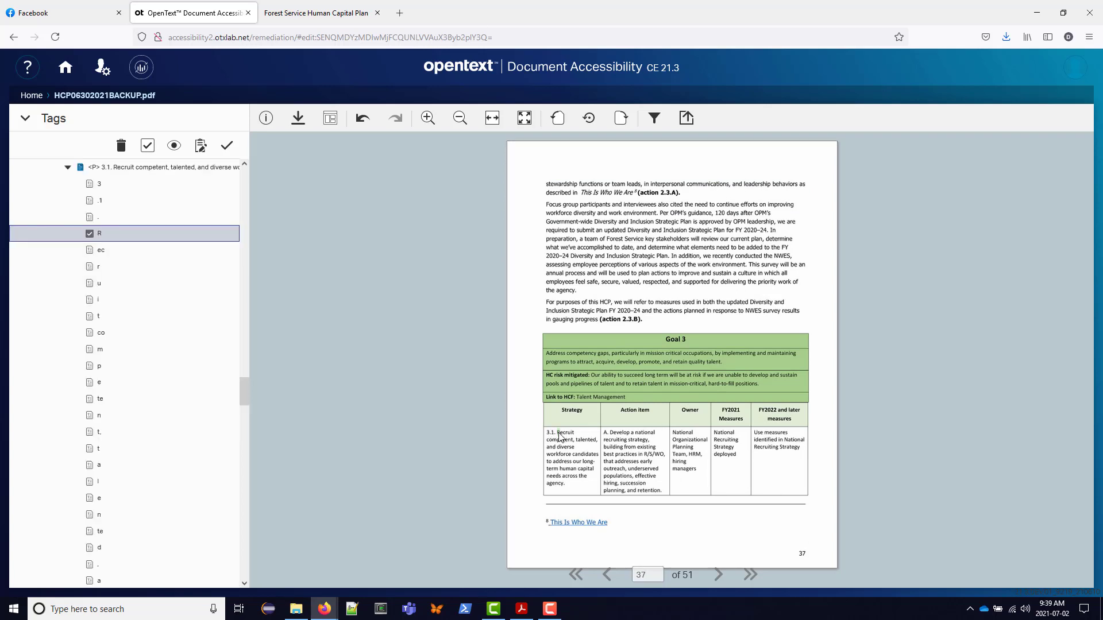
{"action": "scroll", "coordinate": [136, 215], "scroll_direction": "up", "scroll_amount": 2}
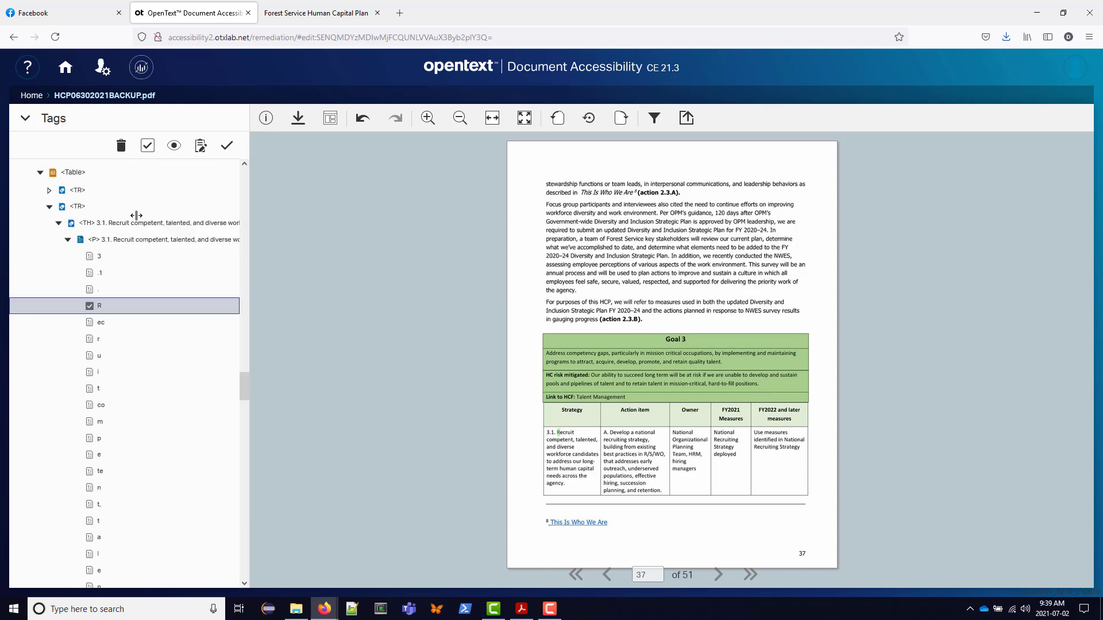
{"action": "left_click", "coordinate": [67, 239]}
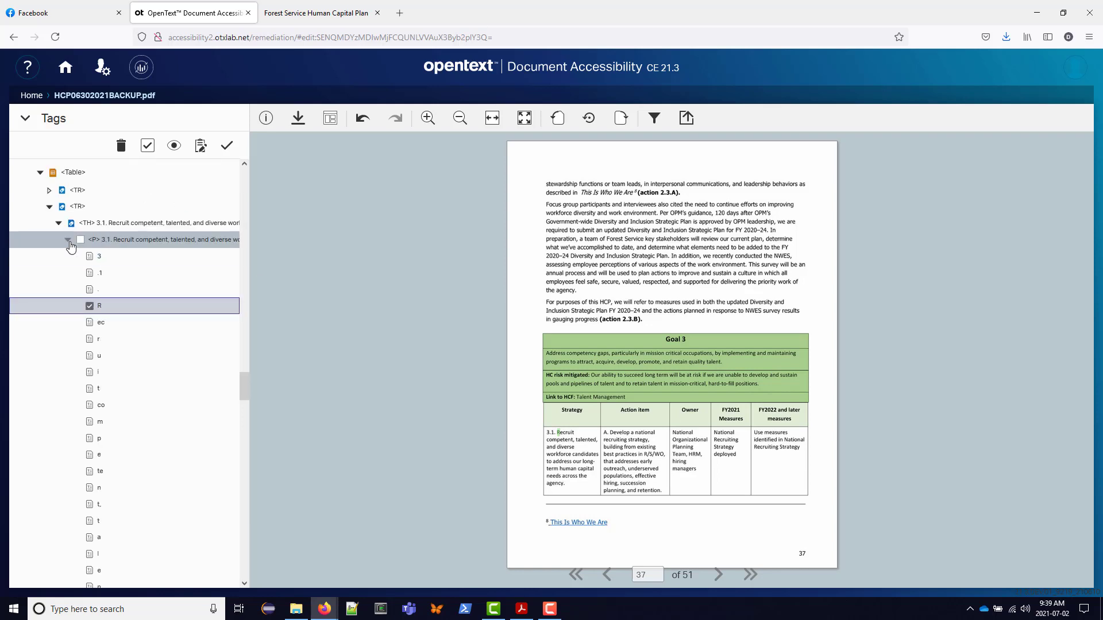
{"action": "left_click", "coordinate": [95, 223]}
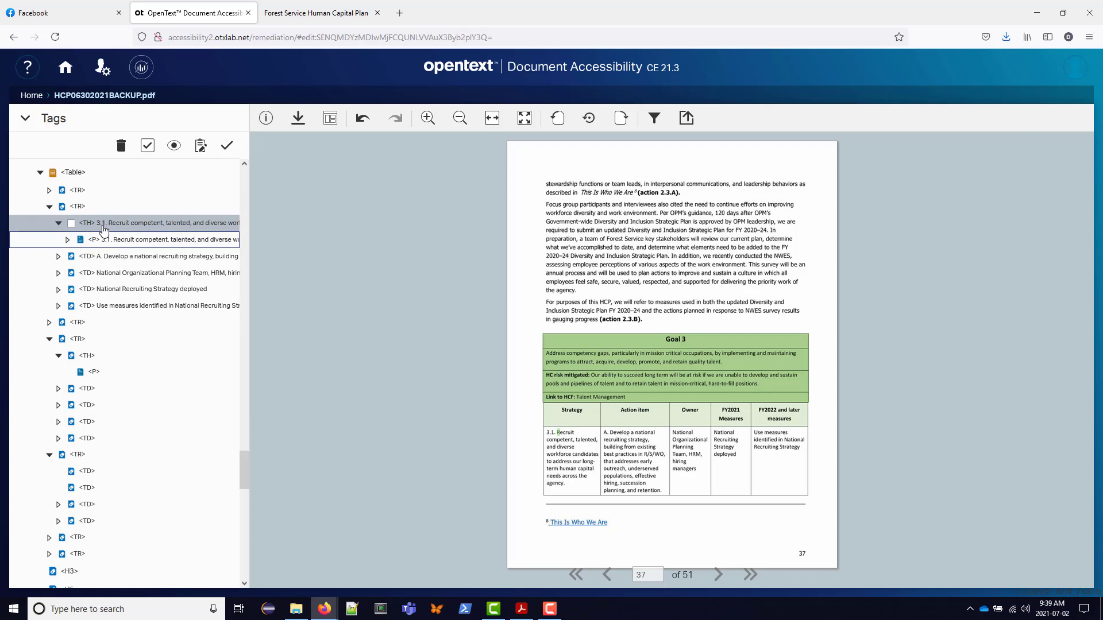
{"action": "scroll", "coordinate": [92, 253], "scroll_direction": "up", "scroll_amount": 2}
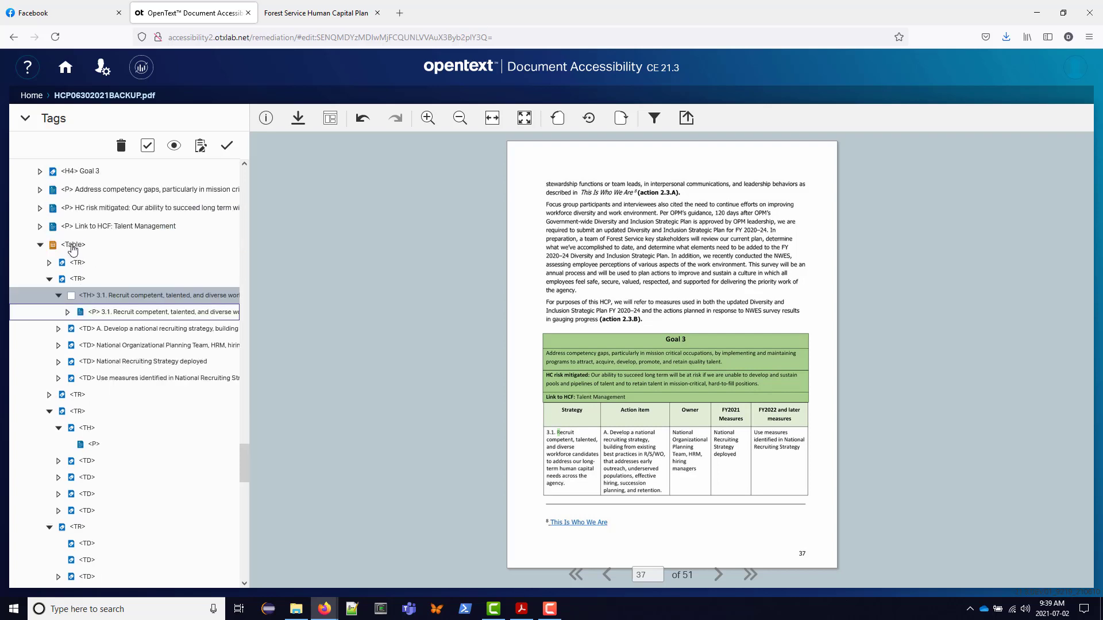
{"action": "left_click", "coordinate": [73, 245]}
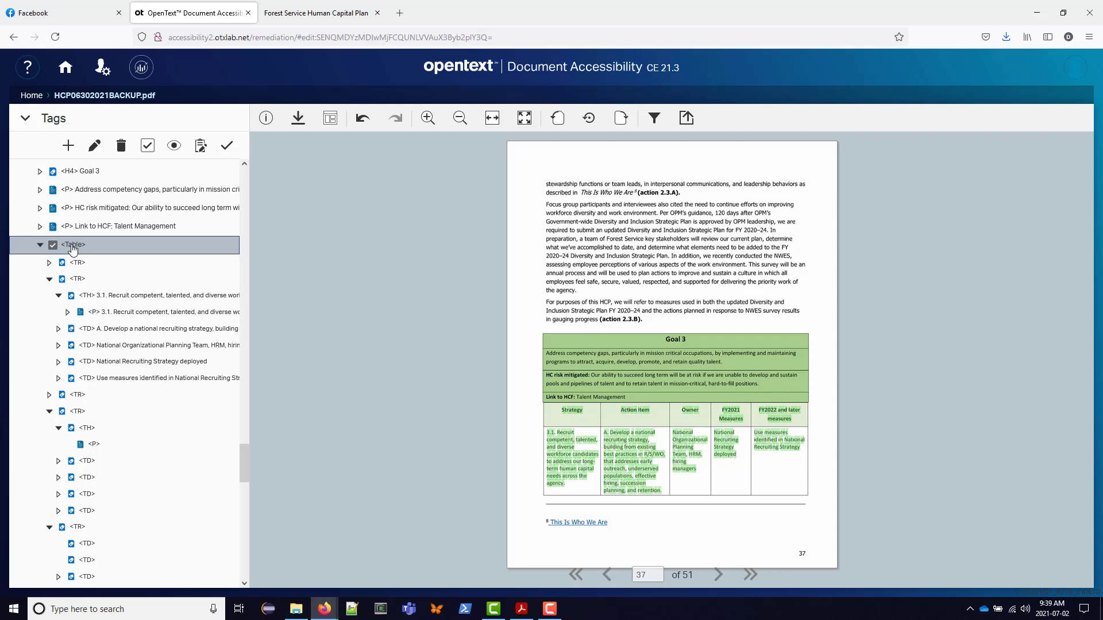
Open the Goal 3 table in the table editor and move the editor window clear of the table on the page.
{"action": "double_click", "coordinate": [73, 247]}
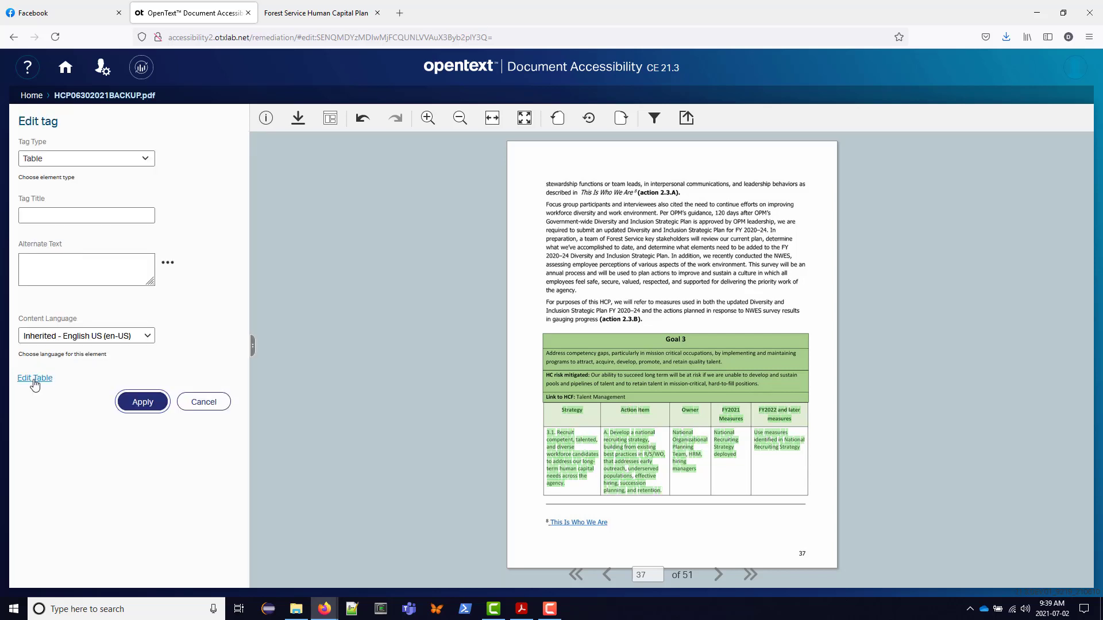
{"action": "left_click", "coordinate": [35, 379]}
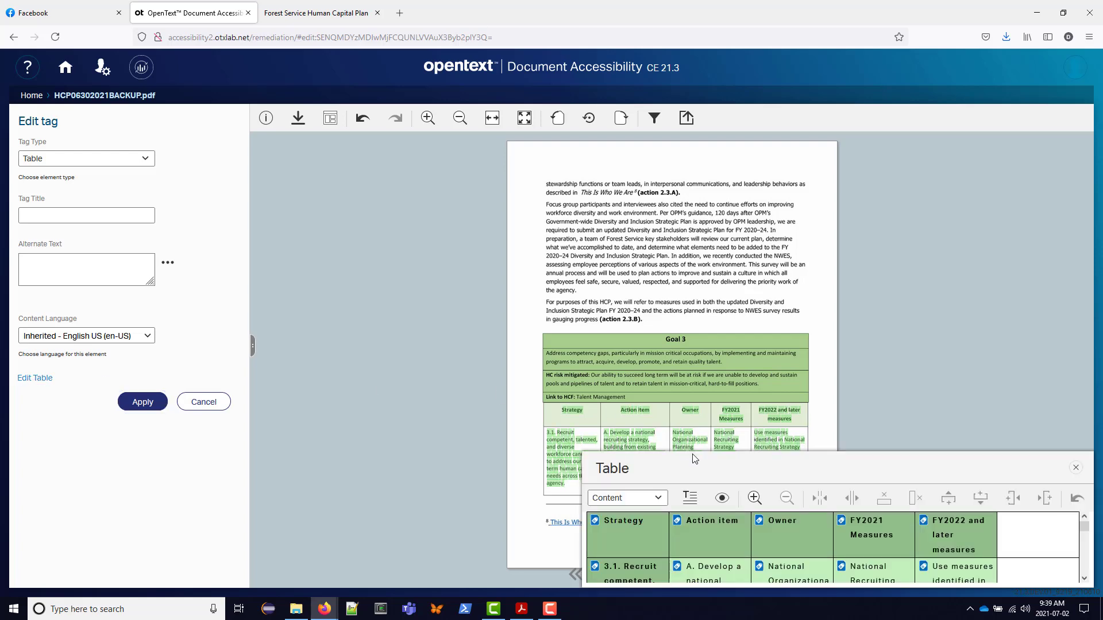
{"action": "left_click_drag", "start_coordinate": [698, 460], "coordinate": [281, 119]}
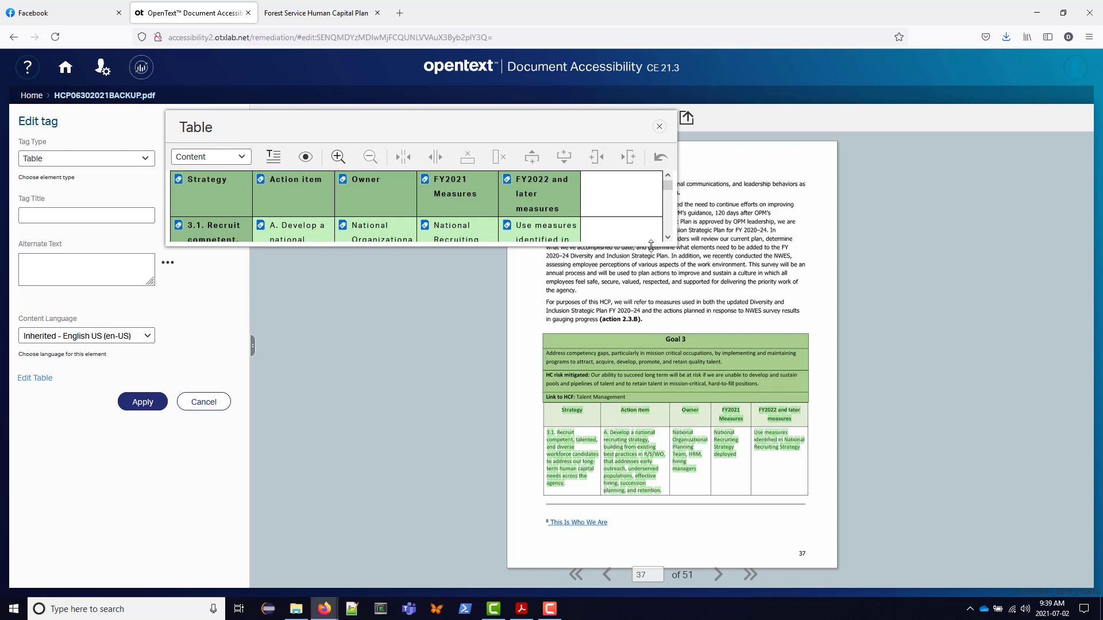
Enlarge the table editor window, move it aside and review all rows of the Goal 3 table.
{"action": "left_click_drag", "start_coordinate": [653, 248], "coordinate": [653, 510]}
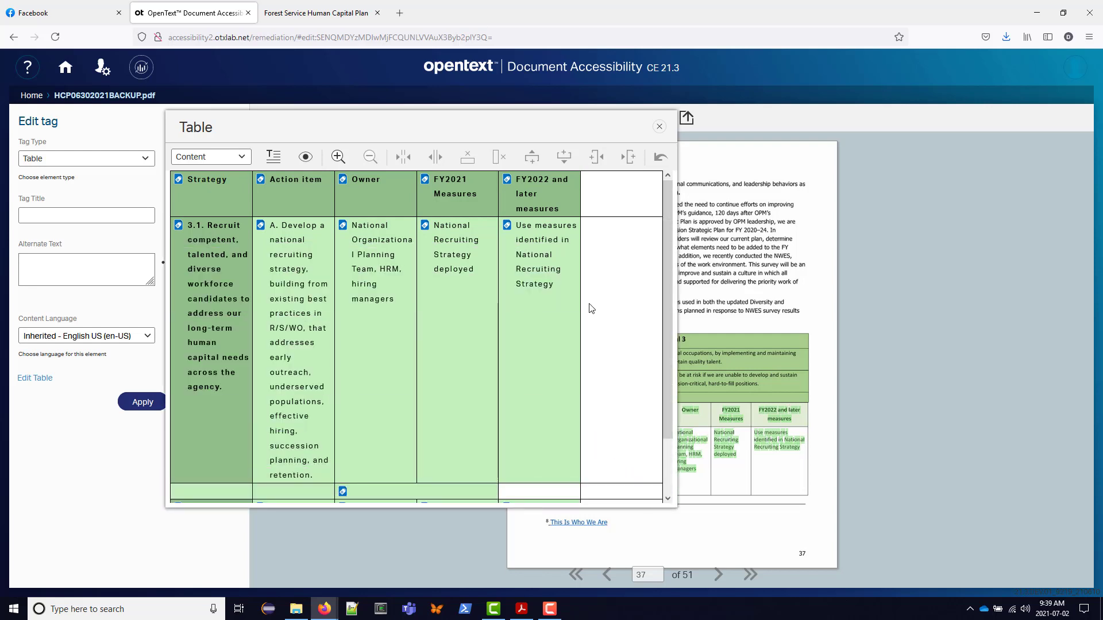
{"action": "scroll", "coordinate": [591, 308], "scroll_direction": "down", "scroll_amount": 1}
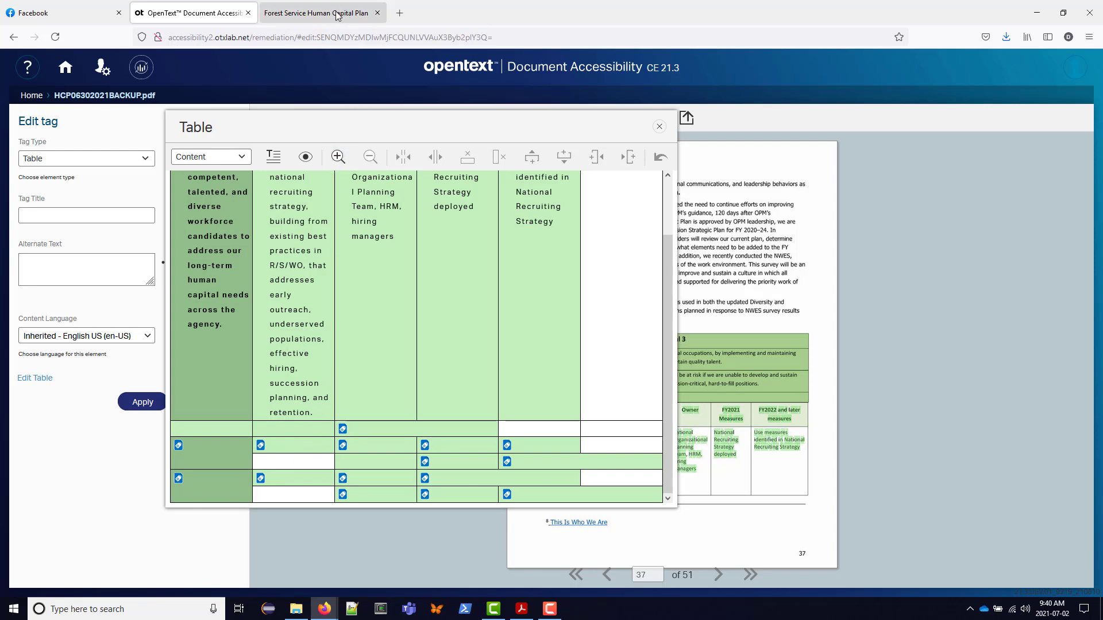
{"action": "left_click_drag", "start_coordinate": [484, 130], "coordinate": [654, 136]}
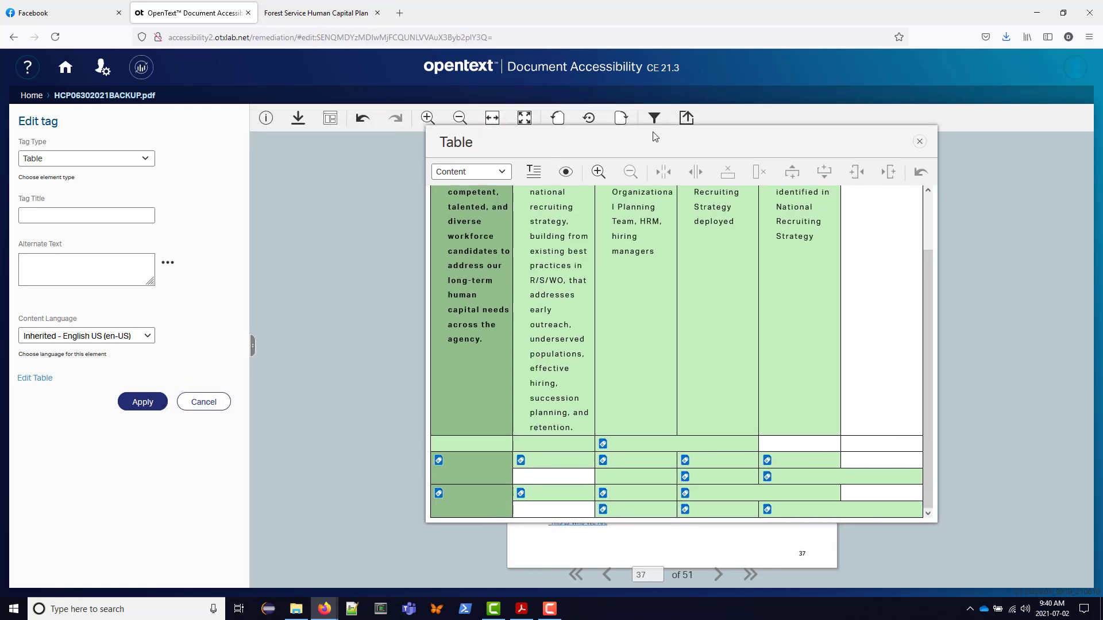
{"action": "left_click", "coordinate": [288, 12]}
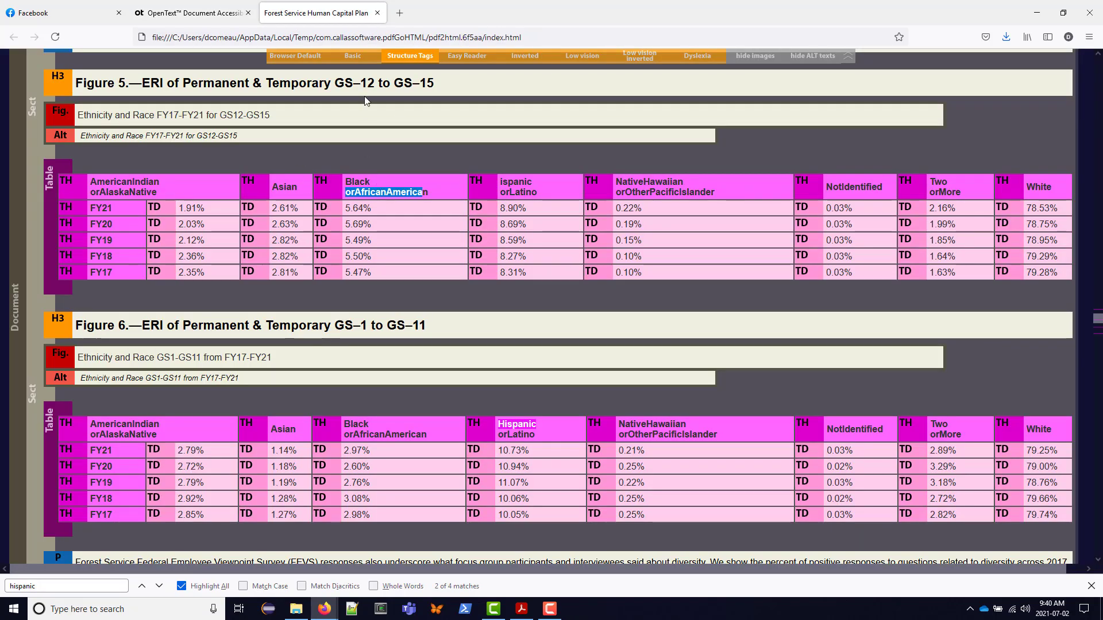
{"action": "left_click", "coordinate": [190, 12]}
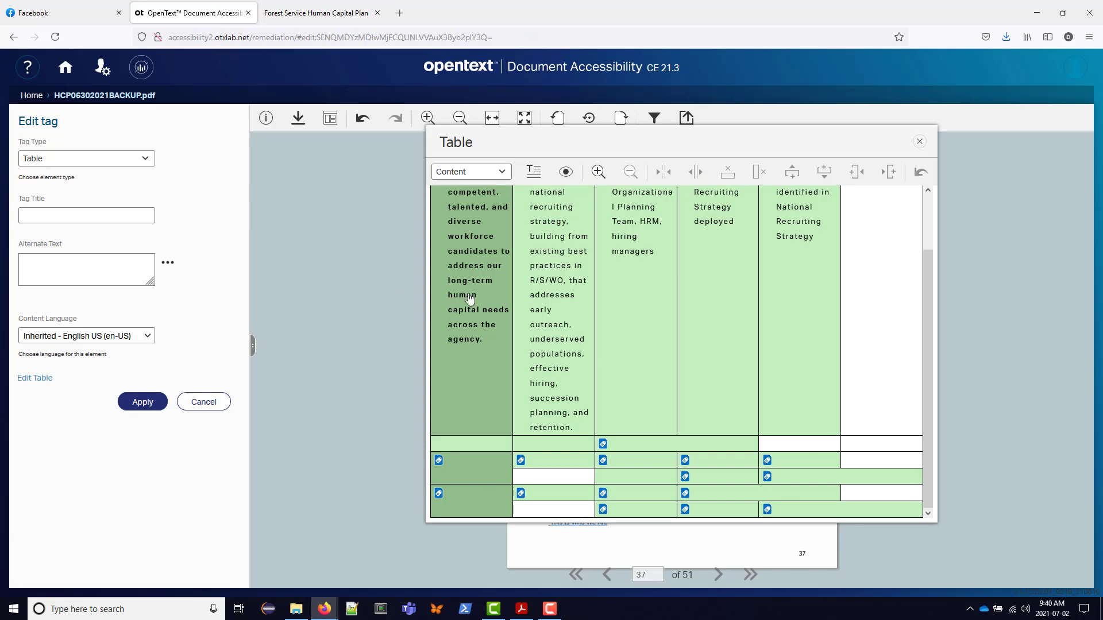
{"action": "scroll", "coordinate": [469, 298], "scroll_direction": "up", "scroll_amount": 2}
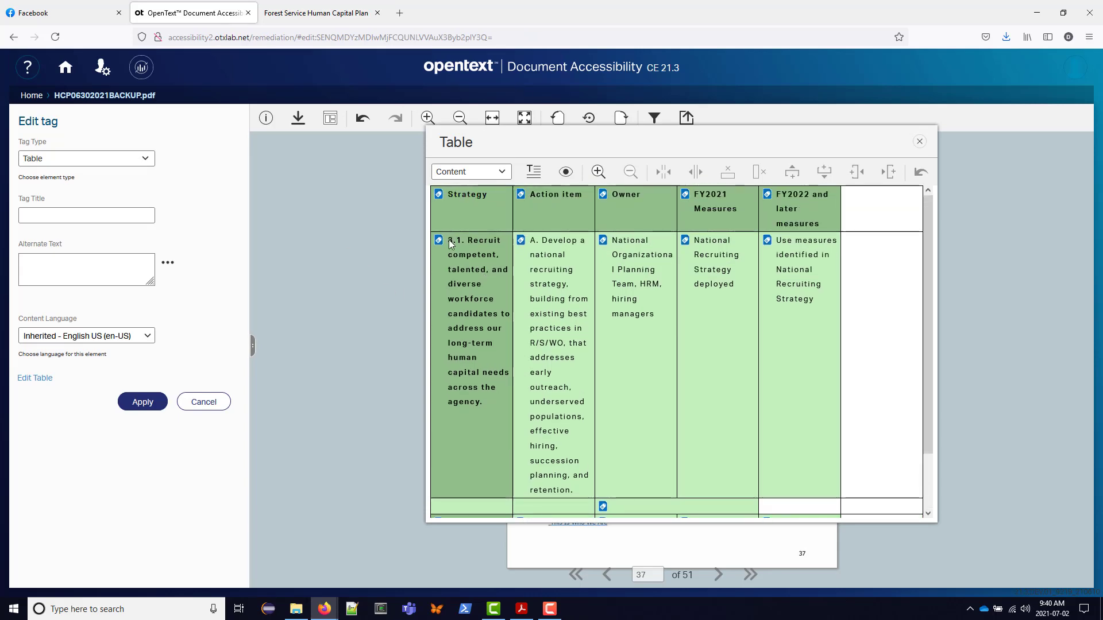
Search the Forest Service Human Capital Plan structure view for "3.1. re" and examine how the Goal 3 table's cells are tagged.
{"action": "left_click", "coordinate": [356, 14]}
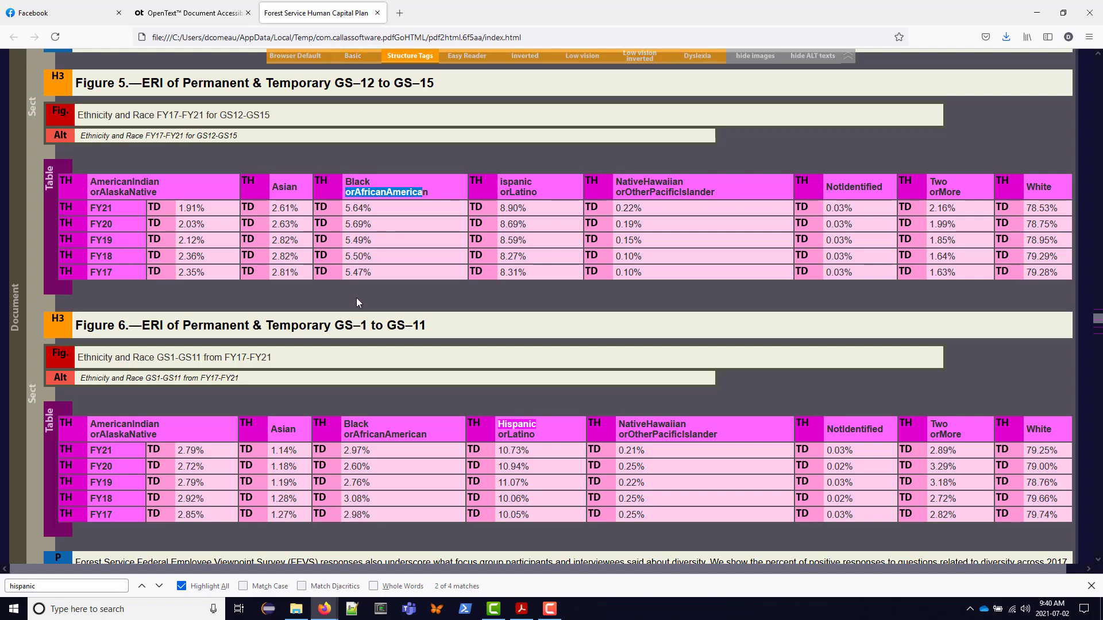
{"action": "key", "text": "ctrl+f"}
{"action": "type", "text": "3.1."}
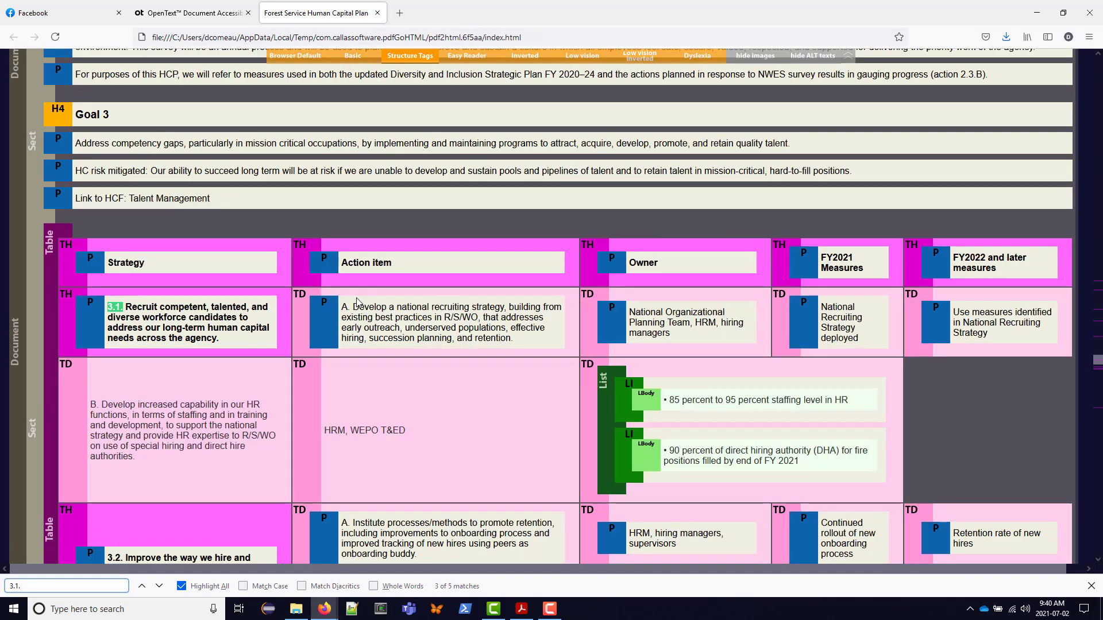
{"action": "type", "text": " re"}
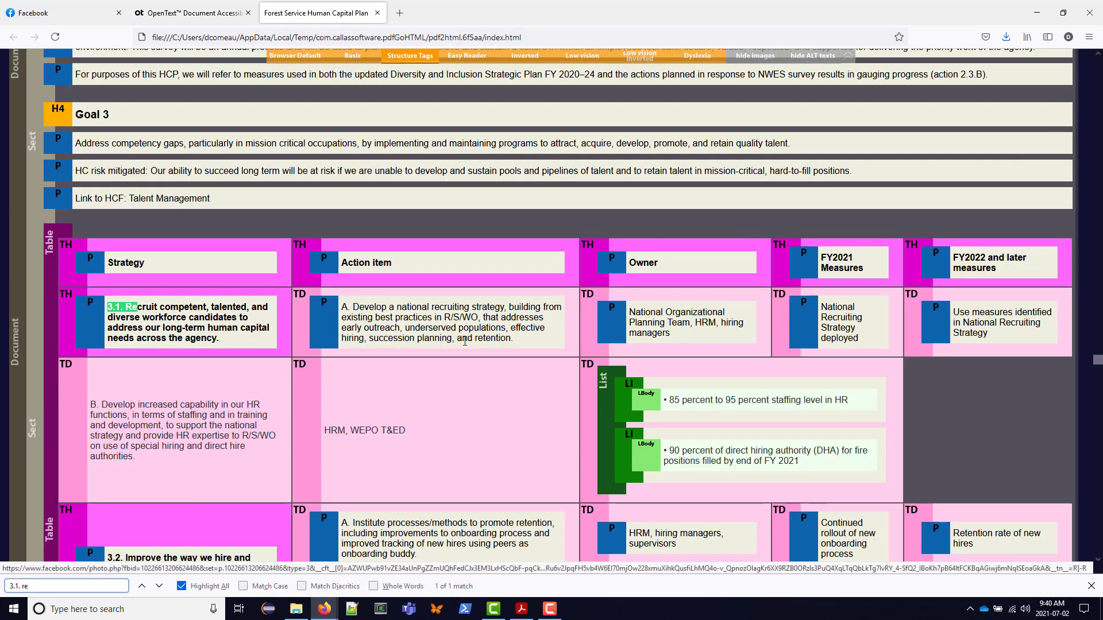
{"action": "scroll", "coordinate": [362, 254], "scroll_direction": "down", "scroll_amount": 3}
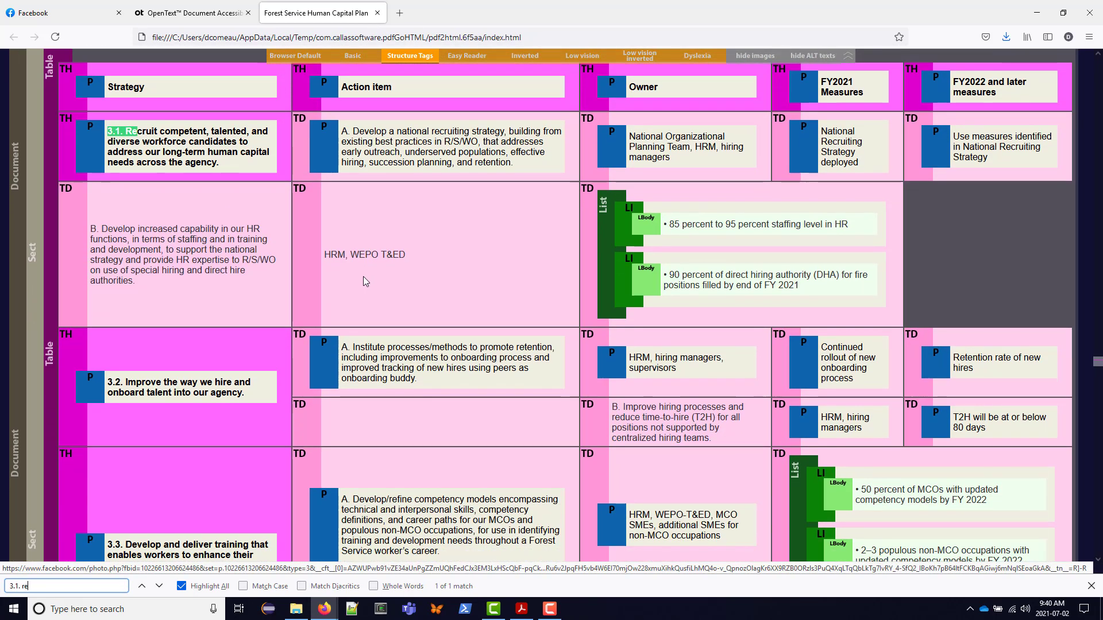
{"action": "key", "text": "ctrl+minus"}
{"action": "key", "text": "ctrl+minus"}
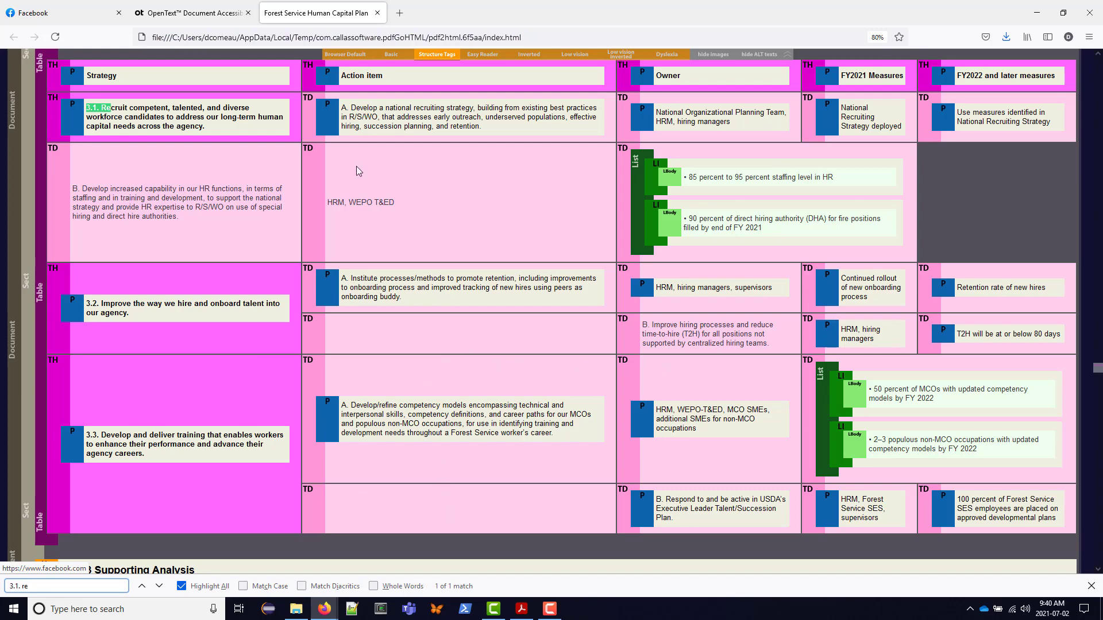
Compare the Goal 3 table in the OpenText table editor with the structure view, and leave the editor and tag settings without applying changes.
{"action": "left_click", "coordinate": [164, 14]}
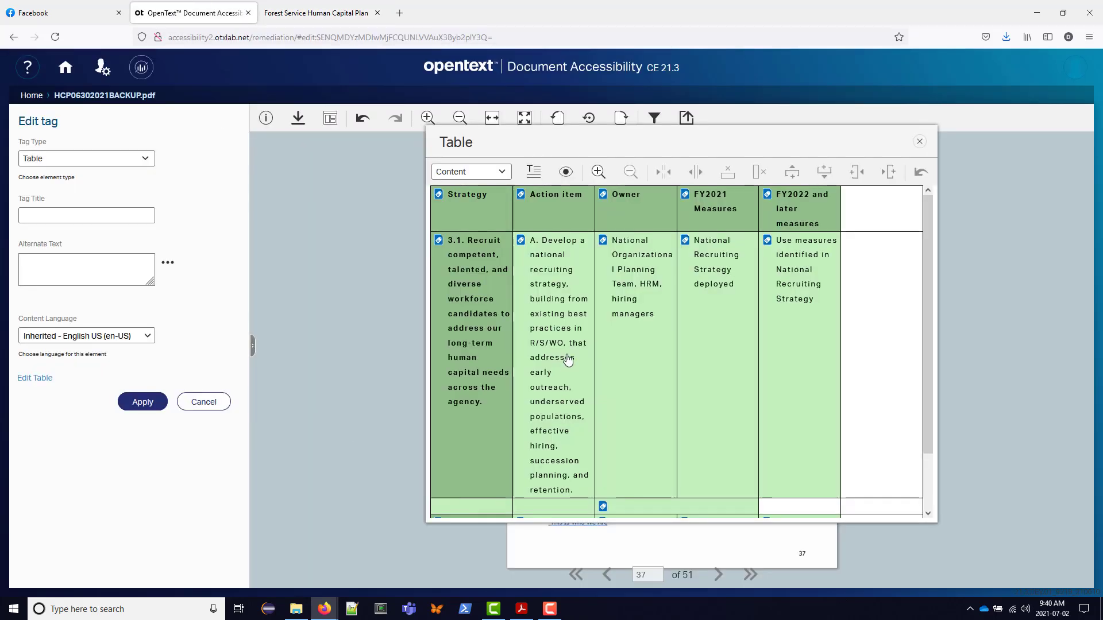
{"action": "scroll", "coordinate": [567, 359], "scroll_direction": "down", "scroll_amount": 2}
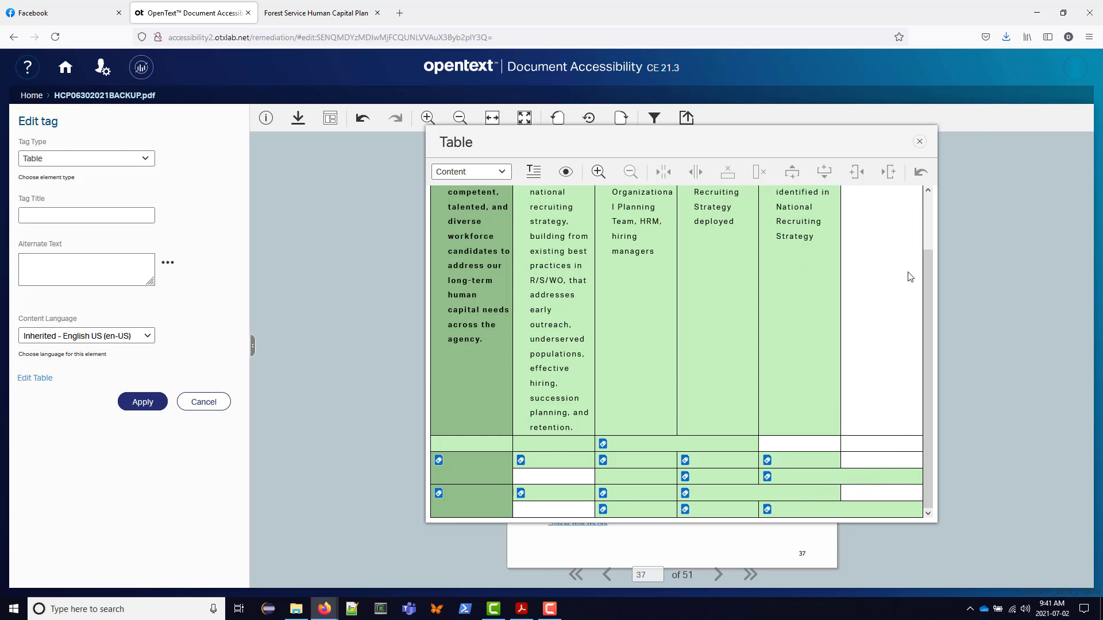
{"action": "scroll", "coordinate": [861, 427], "scroll_direction": "up", "scroll_amount": 3}
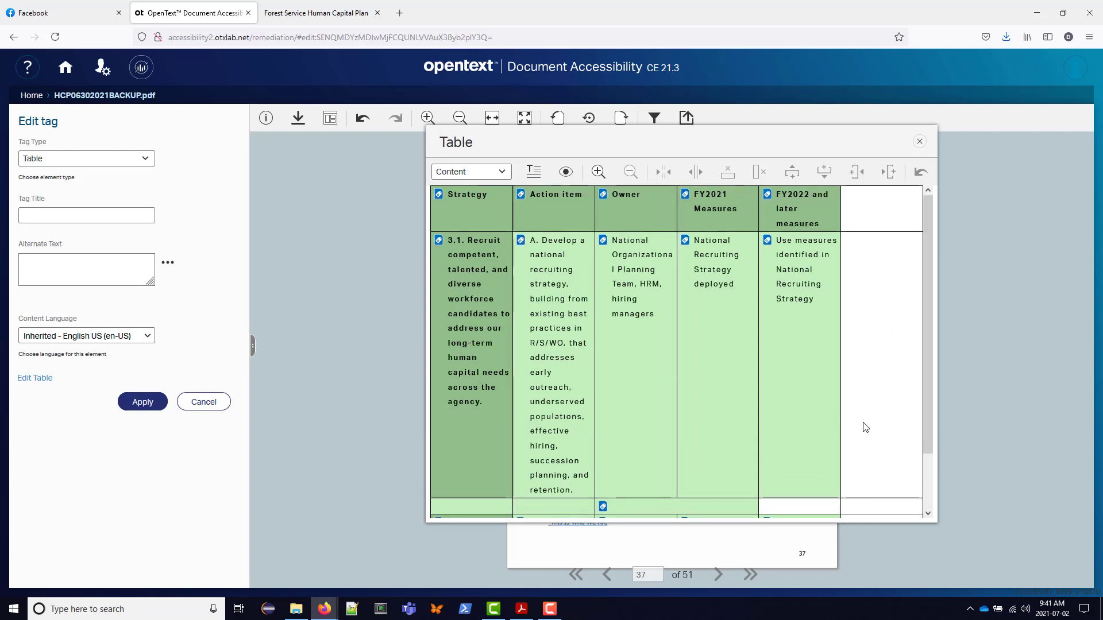
{"action": "scroll", "coordinate": [862, 460], "scroll_direction": "down", "scroll_amount": 3}
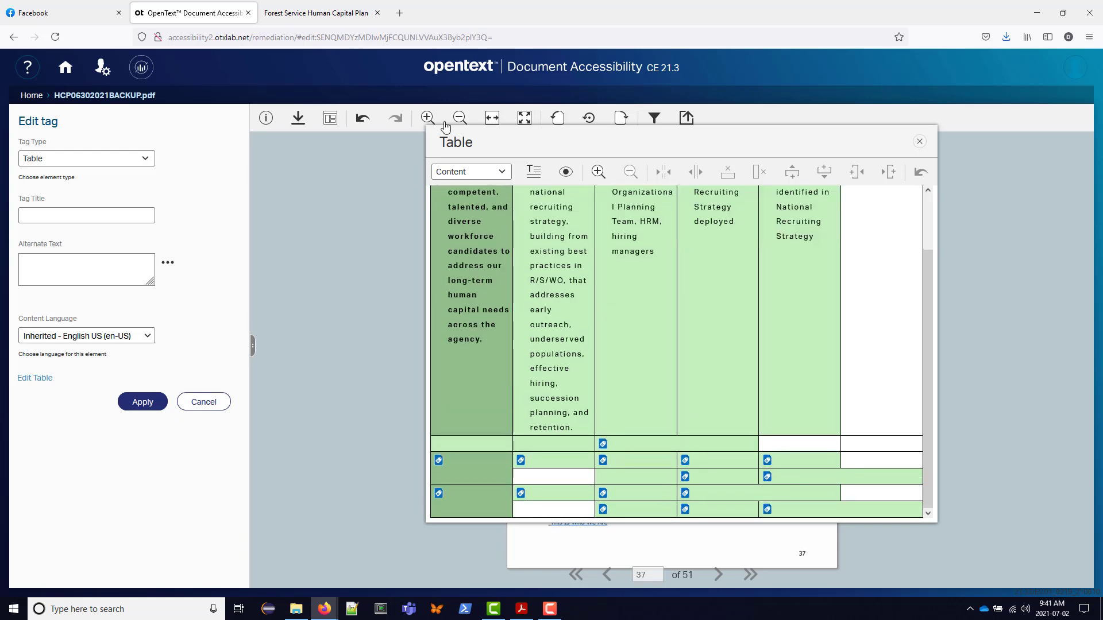
{"action": "left_click", "coordinate": [295, 16]}
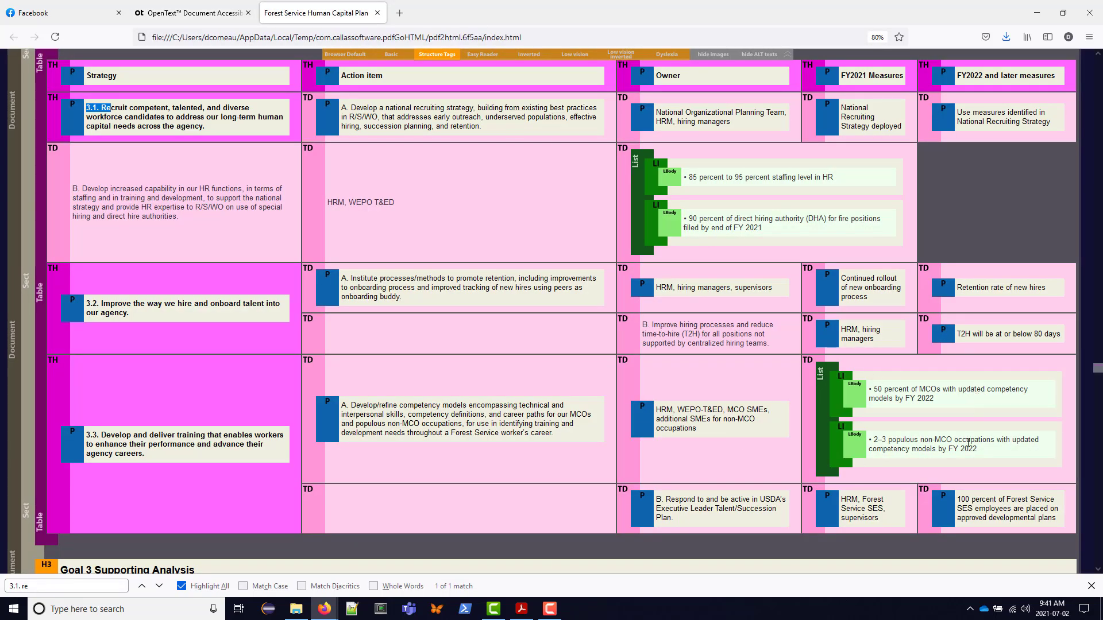
{"action": "scroll", "coordinate": [968, 444], "scroll_direction": "up", "scroll_amount": 3}
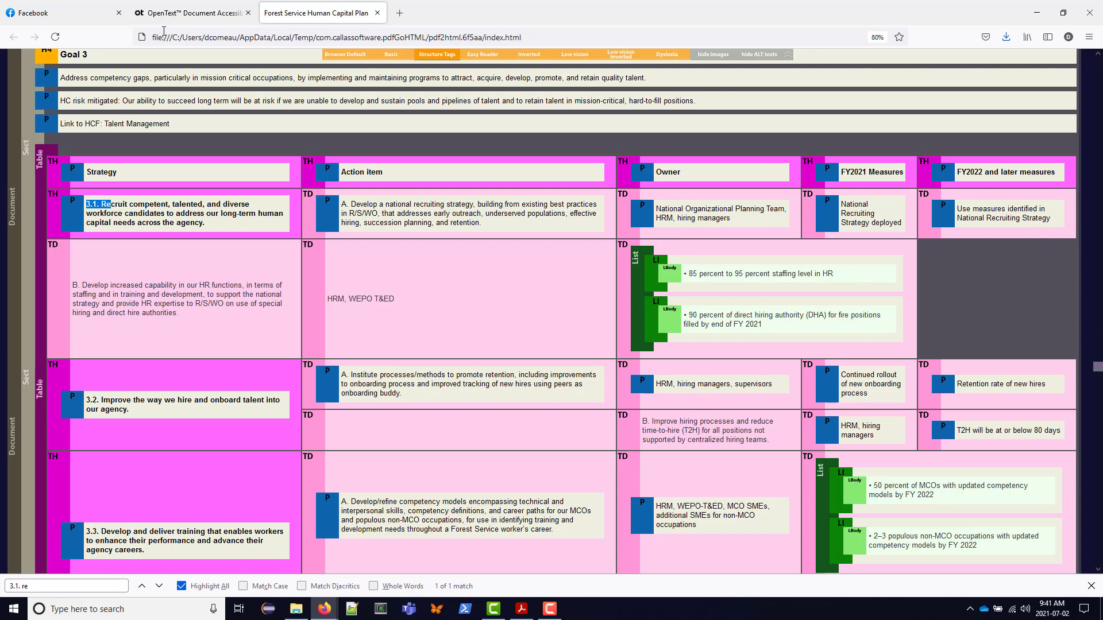
{"action": "left_click", "coordinate": [166, 14]}
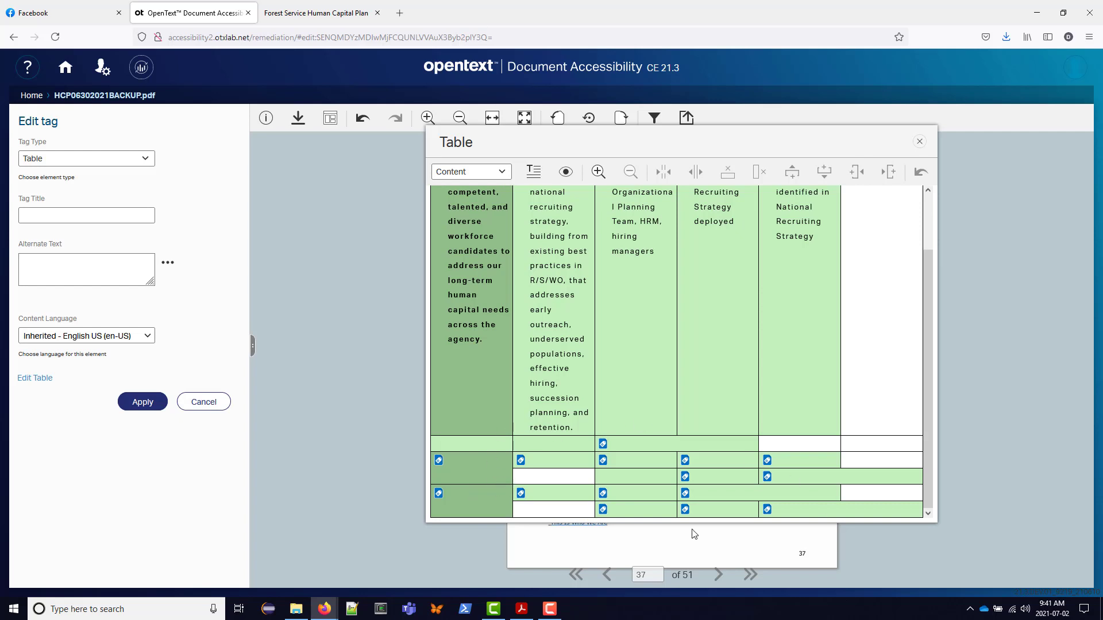
{"action": "scroll", "coordinate": [788, 255], "scroll_direction": "up", "scroll_amount": 2}
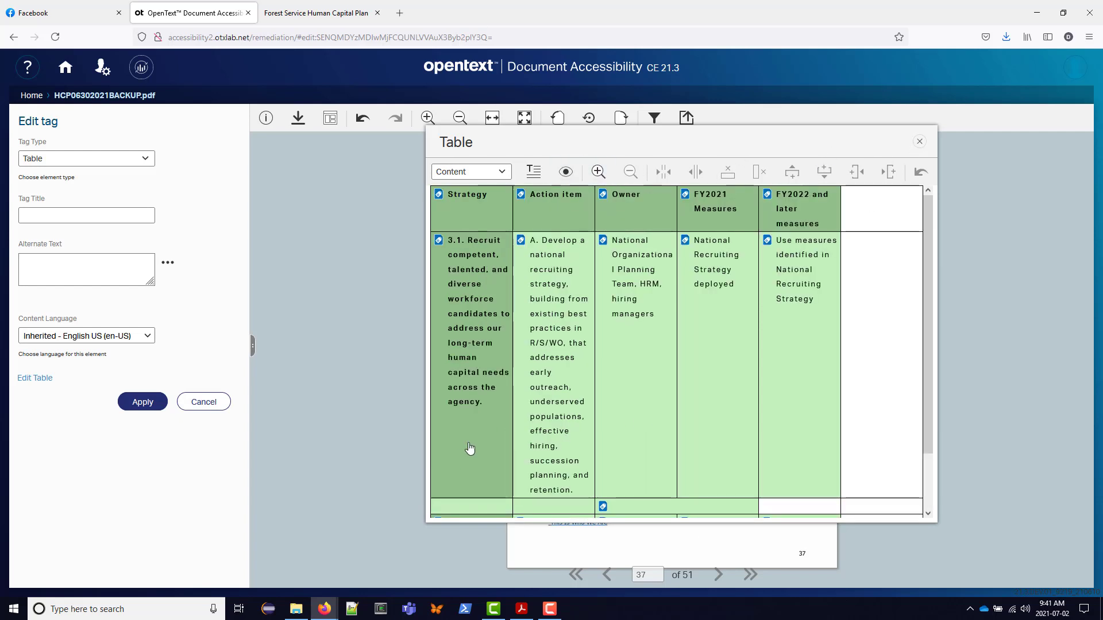
{"action": "left_click", "coordinate": [921, 143]}
{"action": "left_click", "coordinate": [193, 403]}
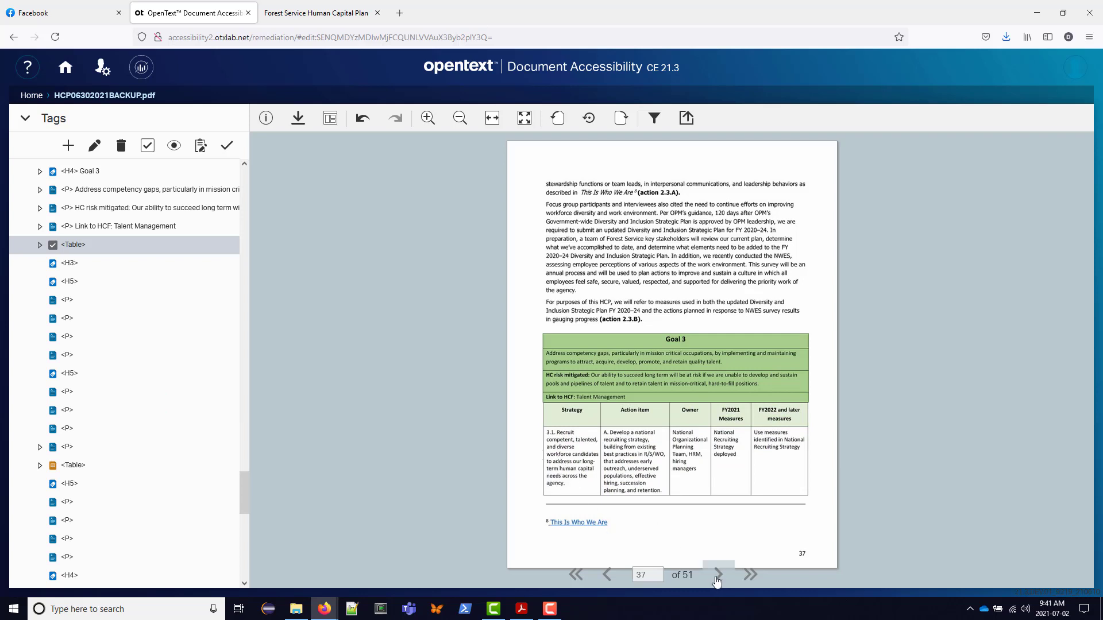
Locate the tag of the 3.1 strategy cell on page 37 in the tag tree and collapse its paragraph tag.
{"action": "left_click", "coordinate": [567, 470]}
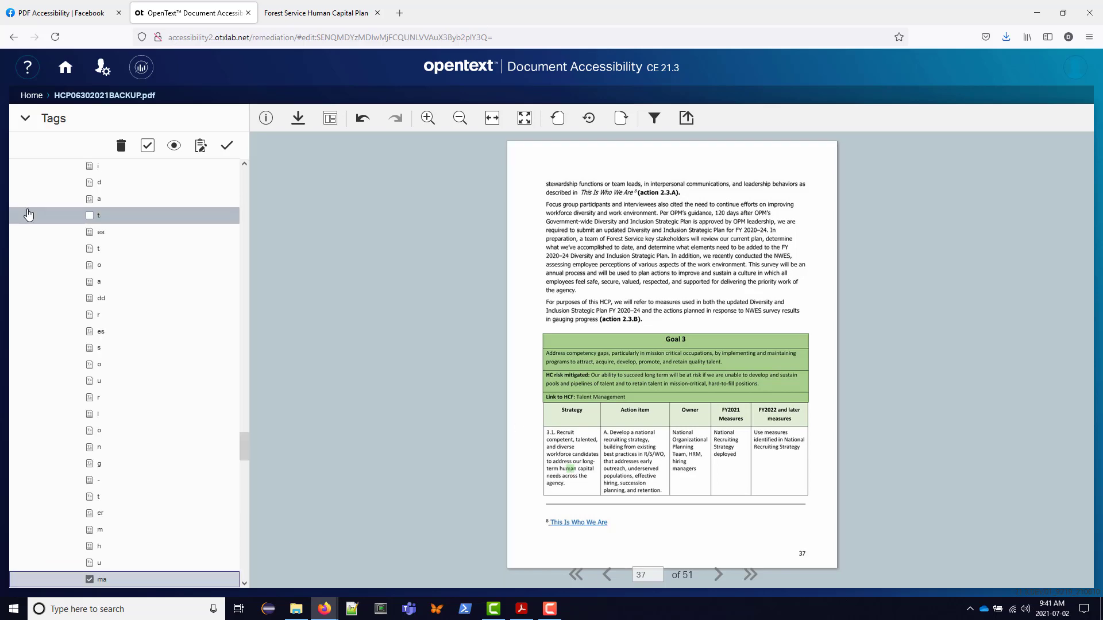
{"action": "scroll", "coordinate": [174, 167], "scroll_direction": "up", "scroll_amount": 1}
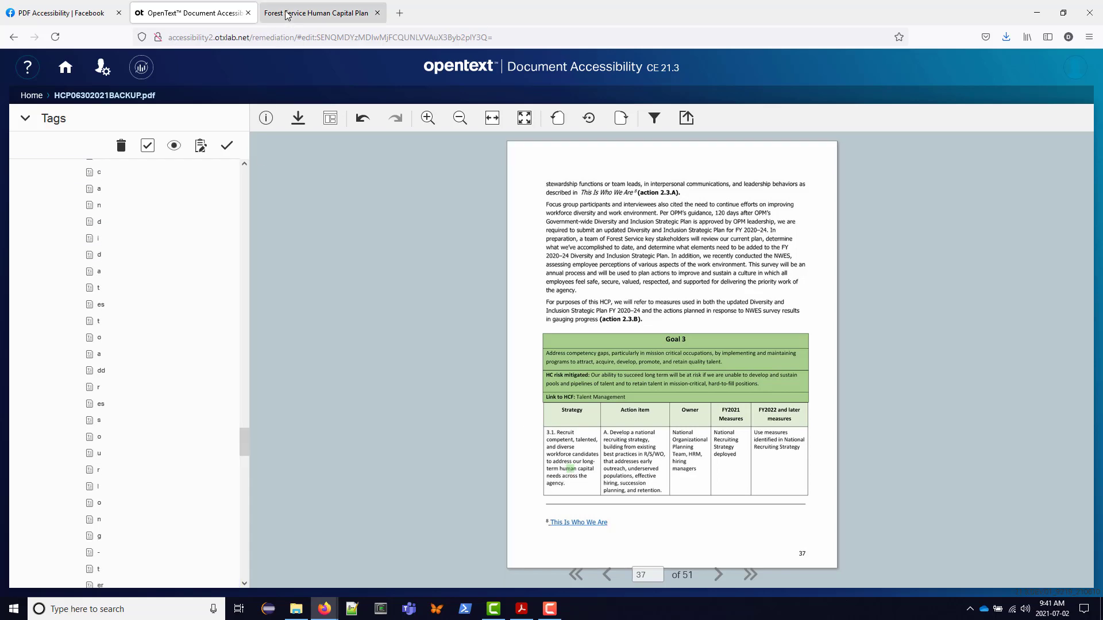
{"action": "left_click", "coordinate": [287, 15]}
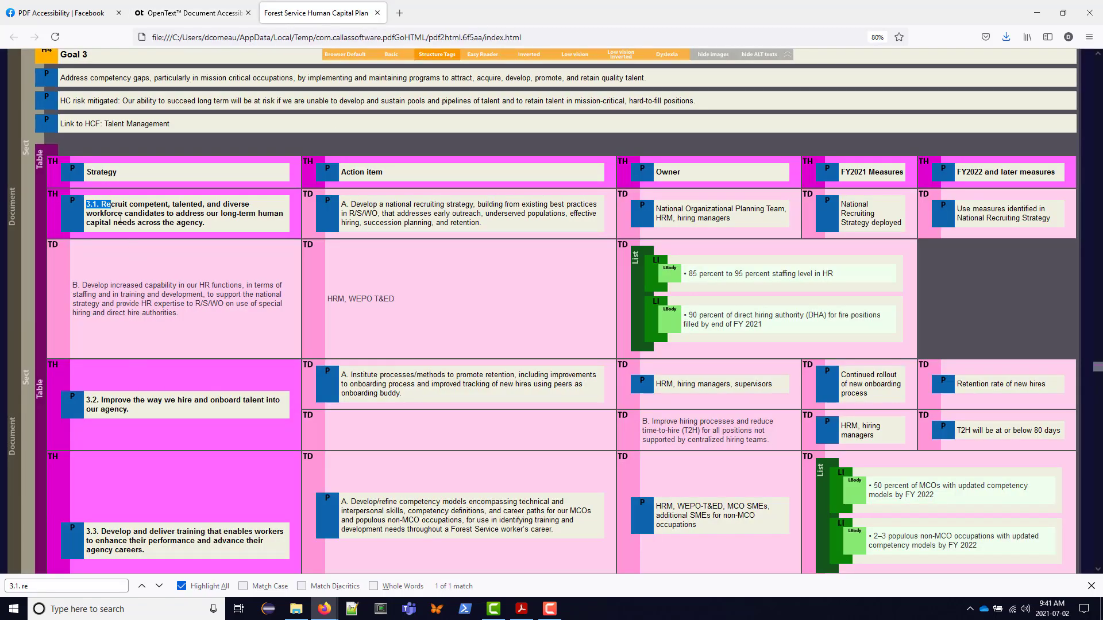
{"action": "left_click", "coordinate": [182, 16]}
{"action": "scroll", "coordinate": [129, 259], "scroll_direction": "up", "scroll_amount": 10}
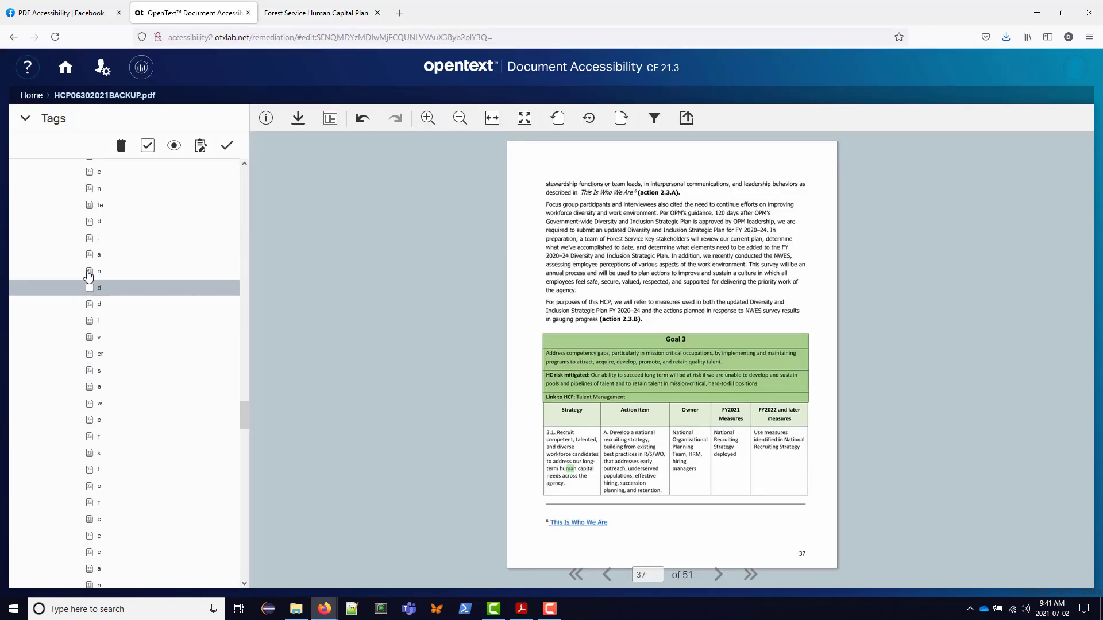
{"action": "scroll", "coordinate": [88, 277], "scroll_direction": "down", "scroll_amount": 4}
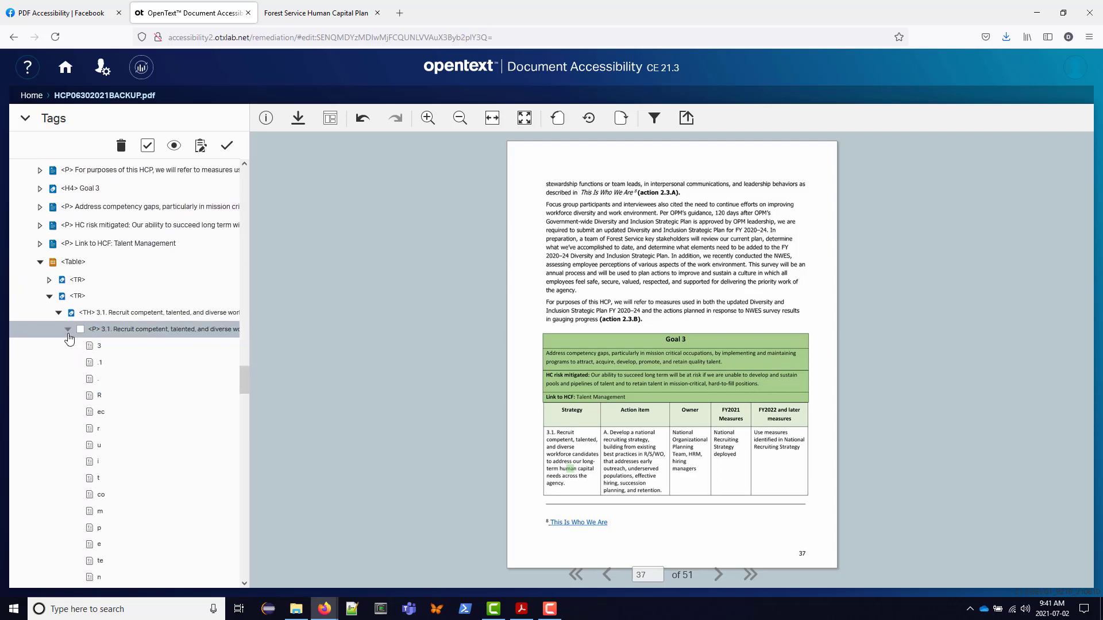
{"action": "left_click", "coordinate": [68, 330]}
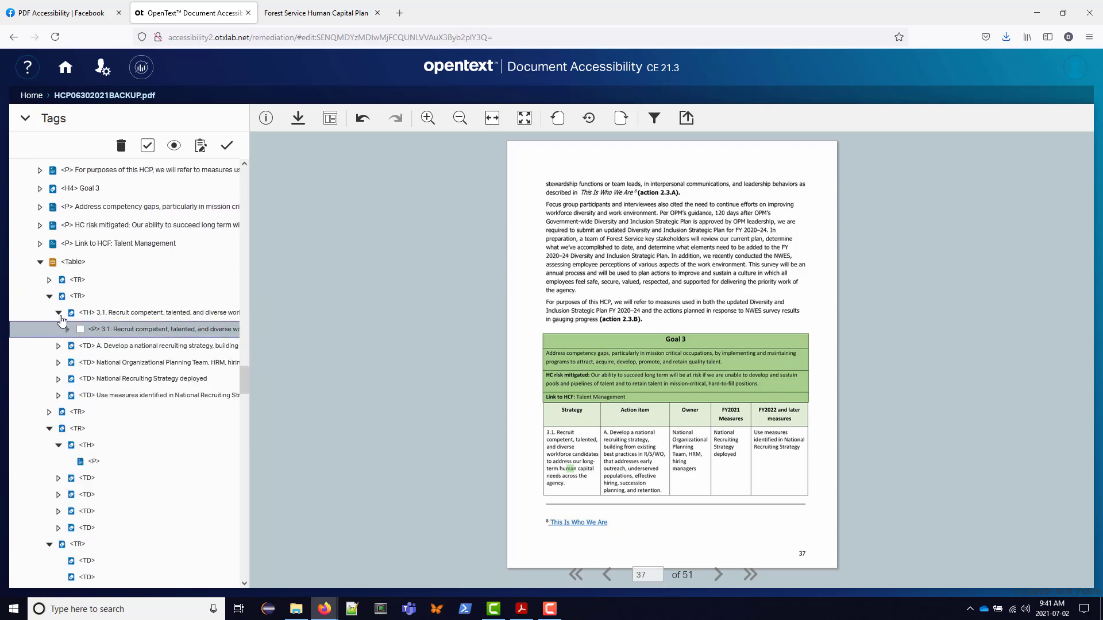
Set the row span of the 3.1 TH cell to 2 and apply the change.
{"action": "left_click", "coordinate": [127, 315]}
{"action": "double_click", "coordinate": [127, 316]}
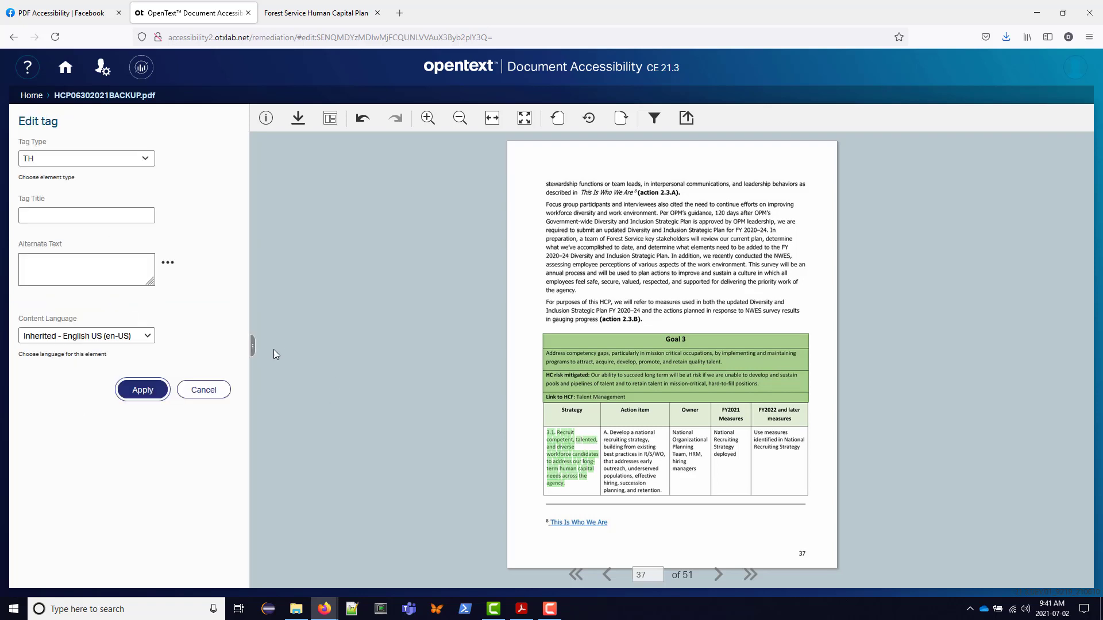
{"action": "left_click", "coordinate": [252, 346]}
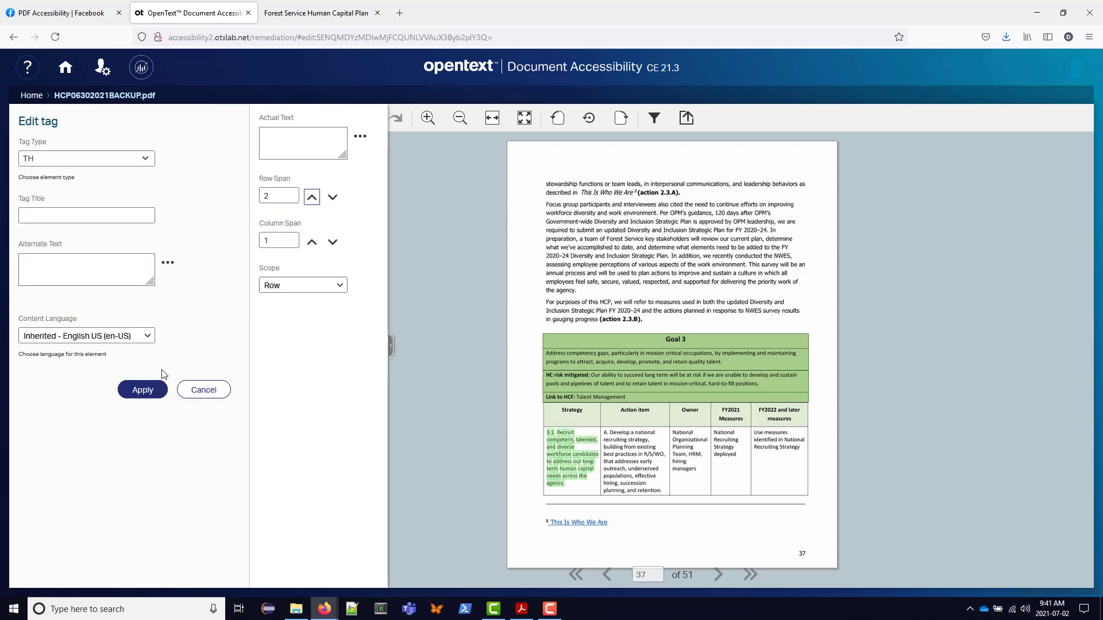
{"action": "left_click", "coordinate": [138, 392]}
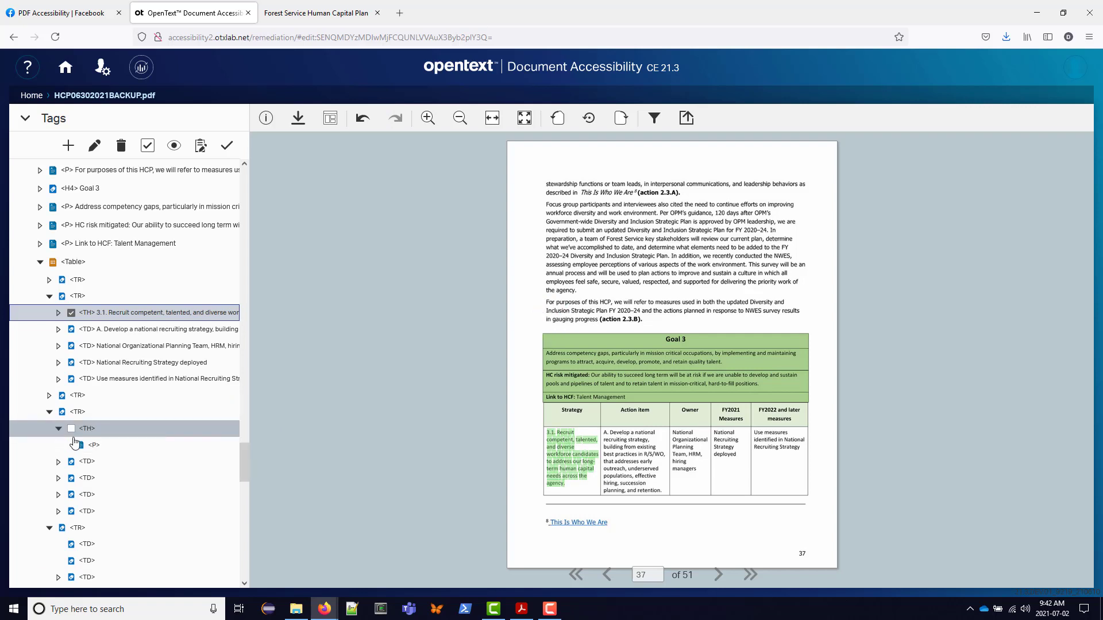
Examine the 3.2 and 3.3 rows of the Goal 3 table in the Forest Service Human Capital Plan structure view.
{"action": "left_click", "coordinate": [314, 18]}
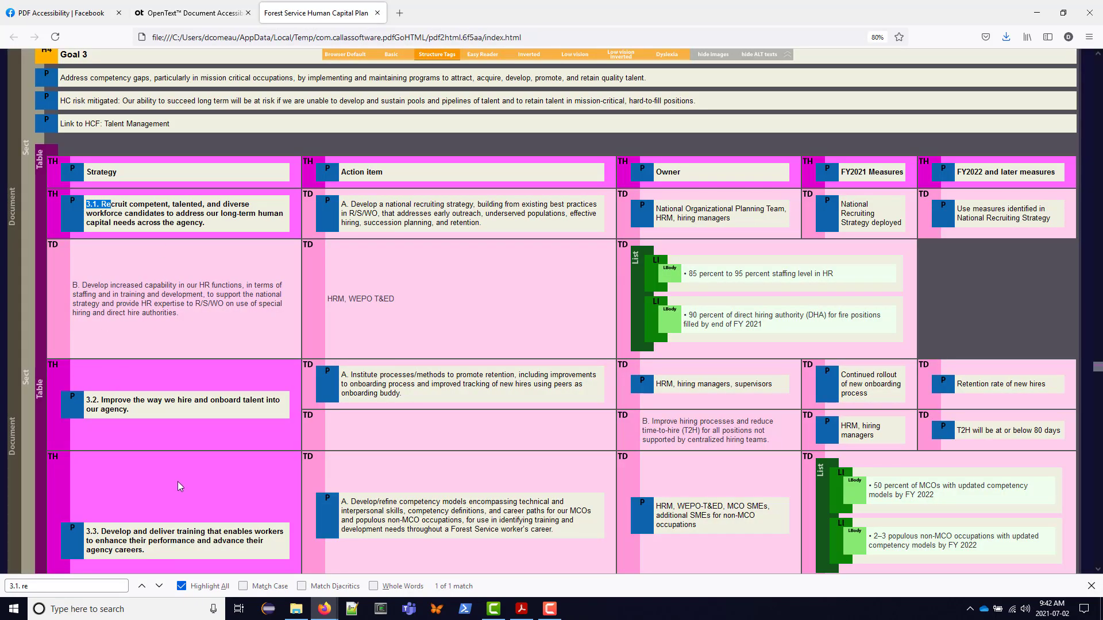
{"action": "scroll", "coordinate": [177, 482], "scroll_direction": "down", "scroll_amount": 3}
{"action": "scroll", "coordinate": [191, 491], "scroll_direction": "down", "scroll_amount": 1}
{"action": "scroll", "coordinate": [191, 491], "scroll_direction": "up", "scroll_amount": 2}
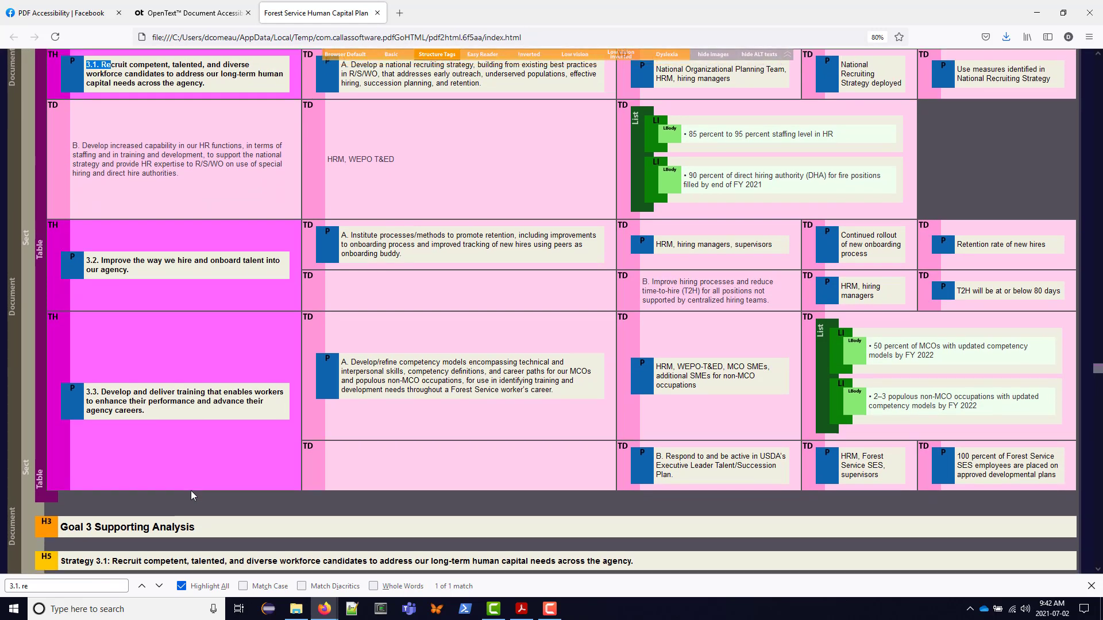
{"action": "scroll", "coordinate": [191, 491], "scroll_direction": "down", "scroll_amount": 1}
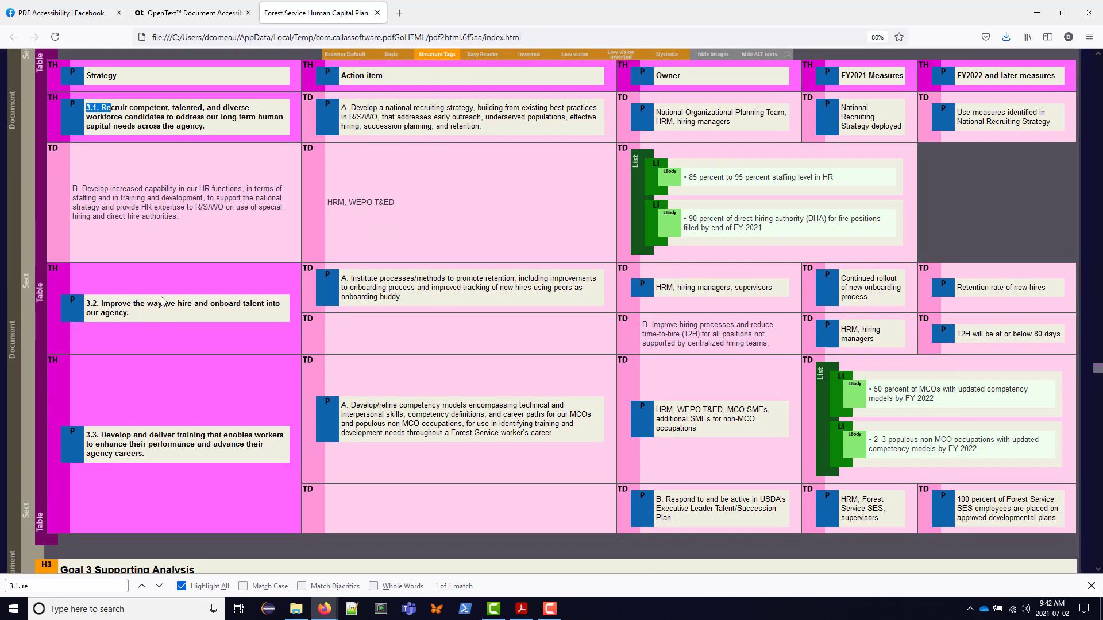
Switch to OpenText Document Accessibility and check the span settings of the 3.2 strategy TH cell, leaving them without applying changes.
{"action": "left_click", "coordinate": [204, 14]}
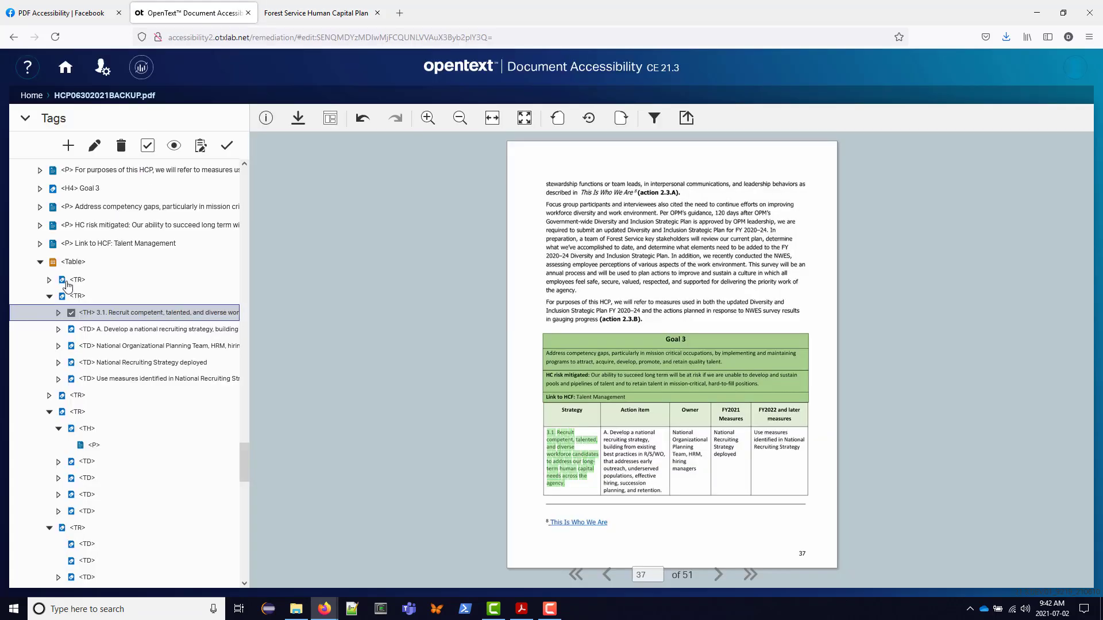
{"action": "left_click", "coordinate": [49, 298]}
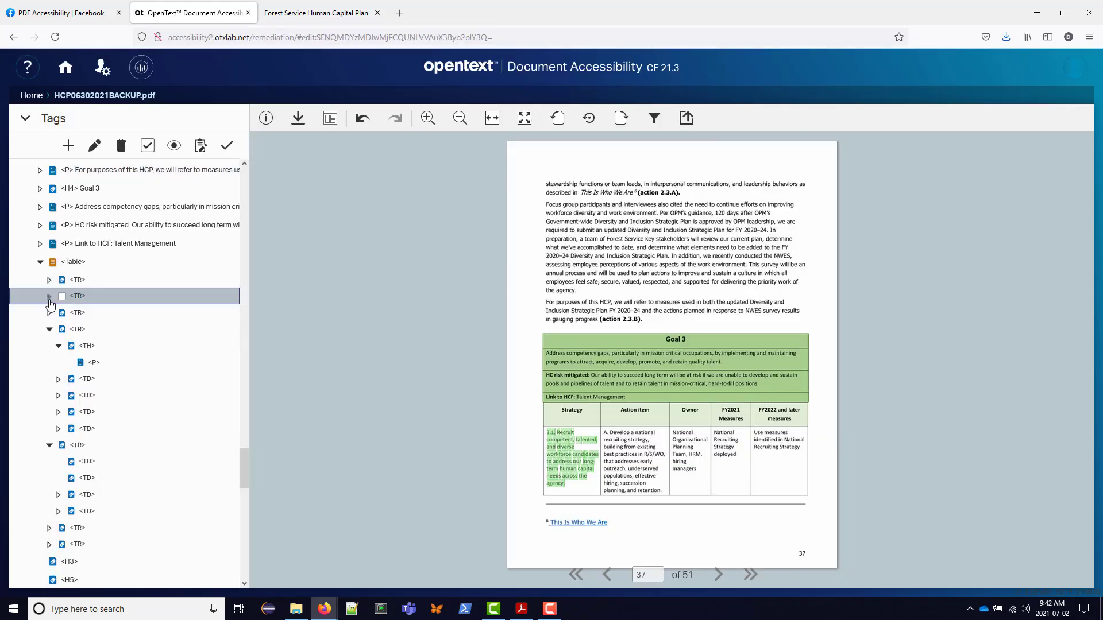
{"action": "left_click", "coordinate": [58, 345]}
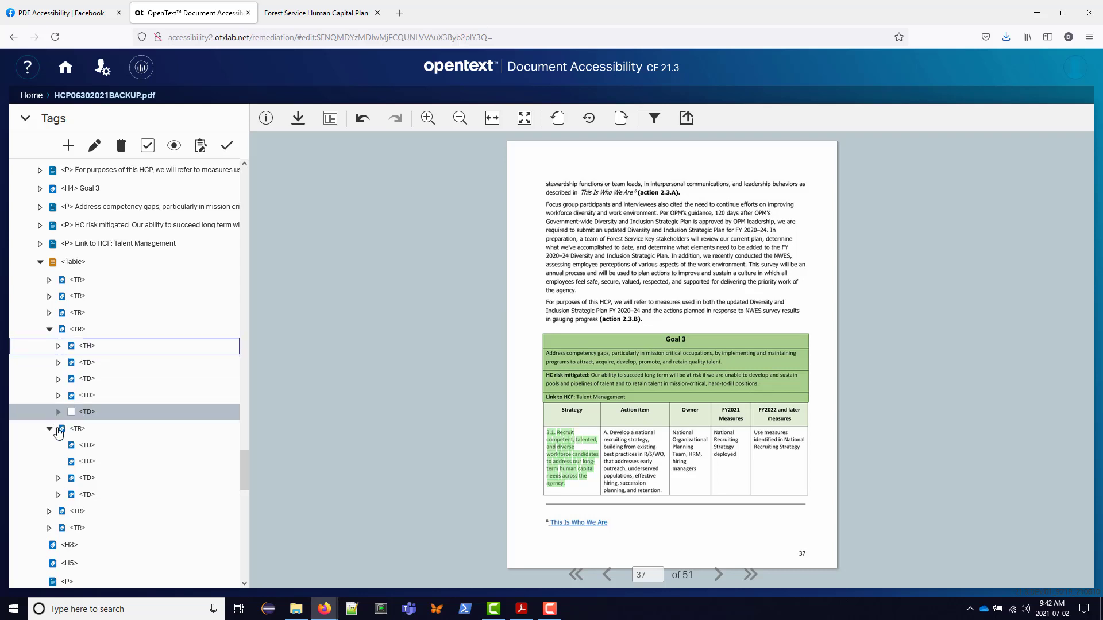
{"action": "left_click", "coordinate": [101, 350]}
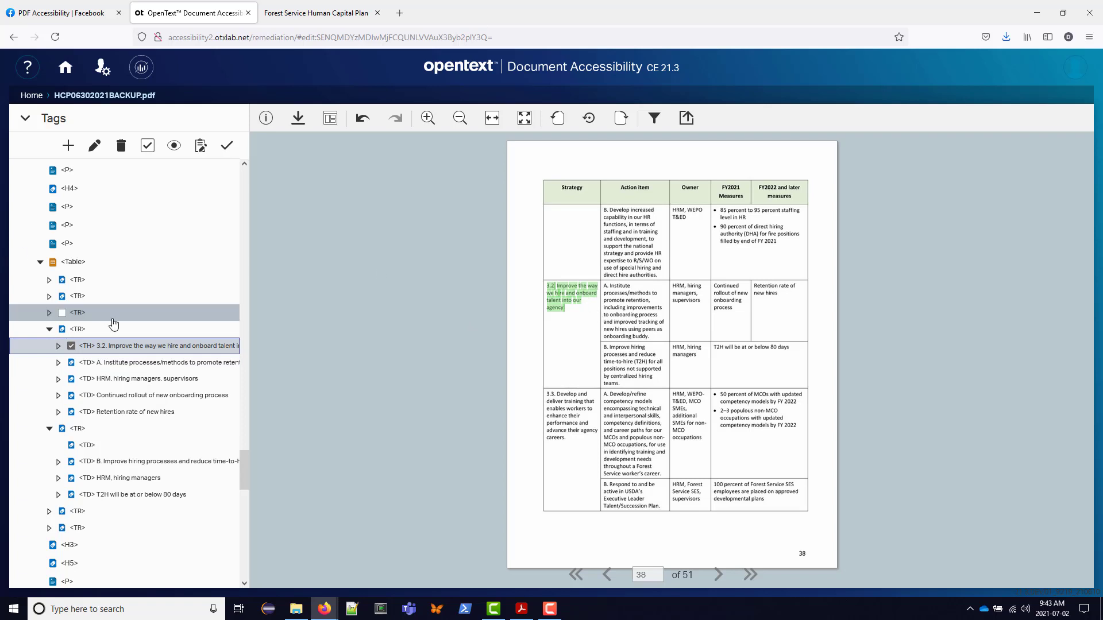
{"action": "double_click", "coordinate": [131, 346]}
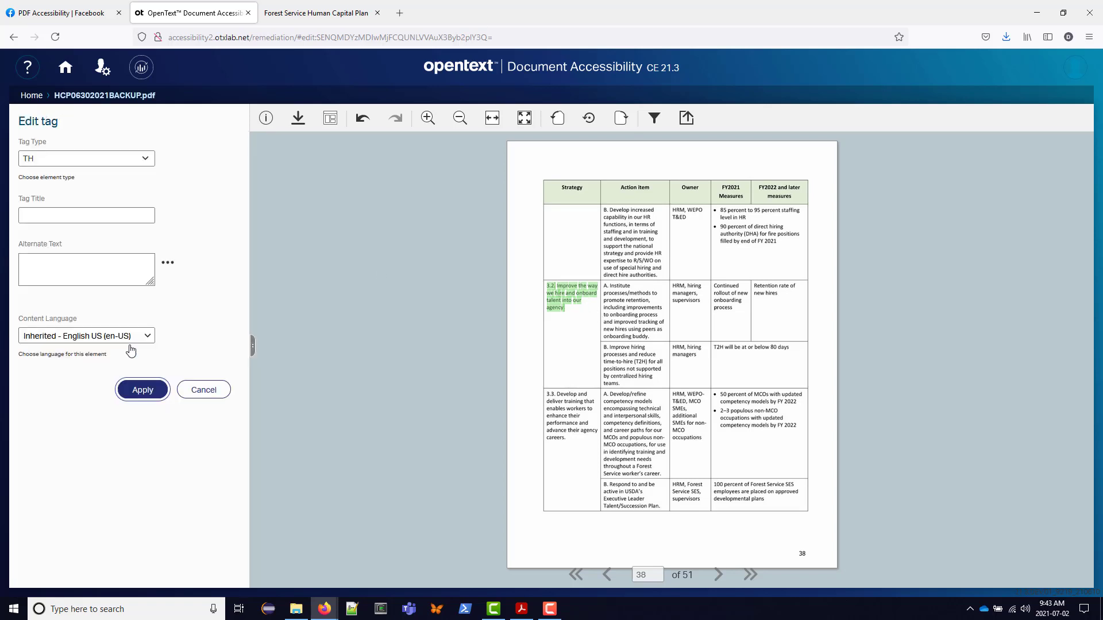
{"action": "left_click", "coordinate": [253, 349]}
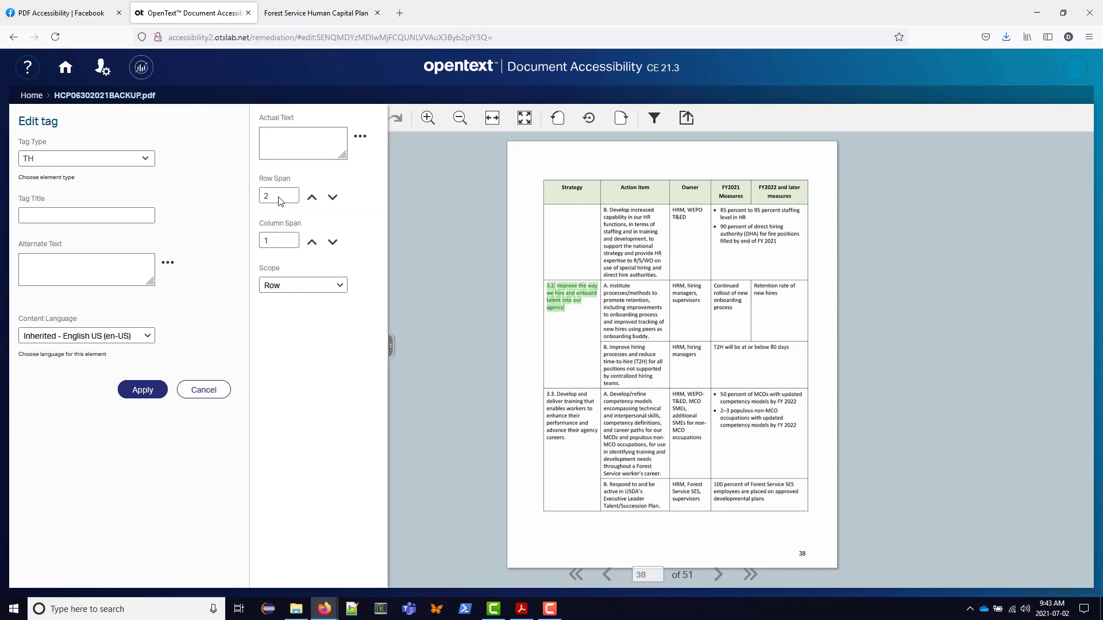
{"action": "left_click", "coordinate": [208, 395]}
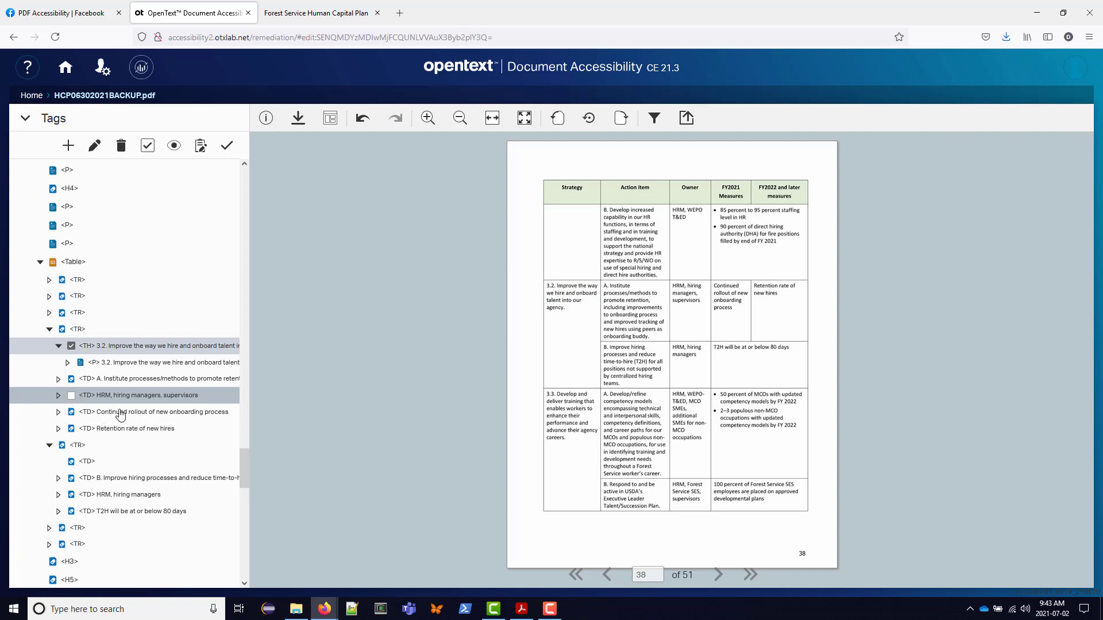
Check the row and column span of the "T2H will be at or below 80 days" TD cell and leave without applying.
{"action": "left_click", "coordinate": [112, 450]}
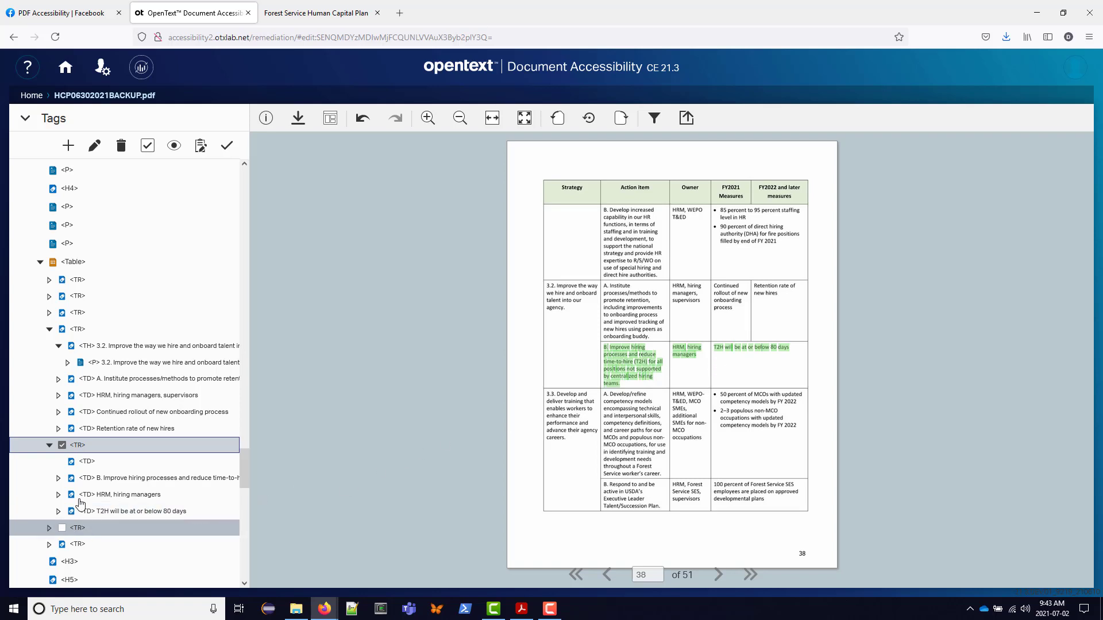
{"action": "left_click", "coordinate": [99, 511]}
{"action": "double_click", "coordinate": [101, 514]}
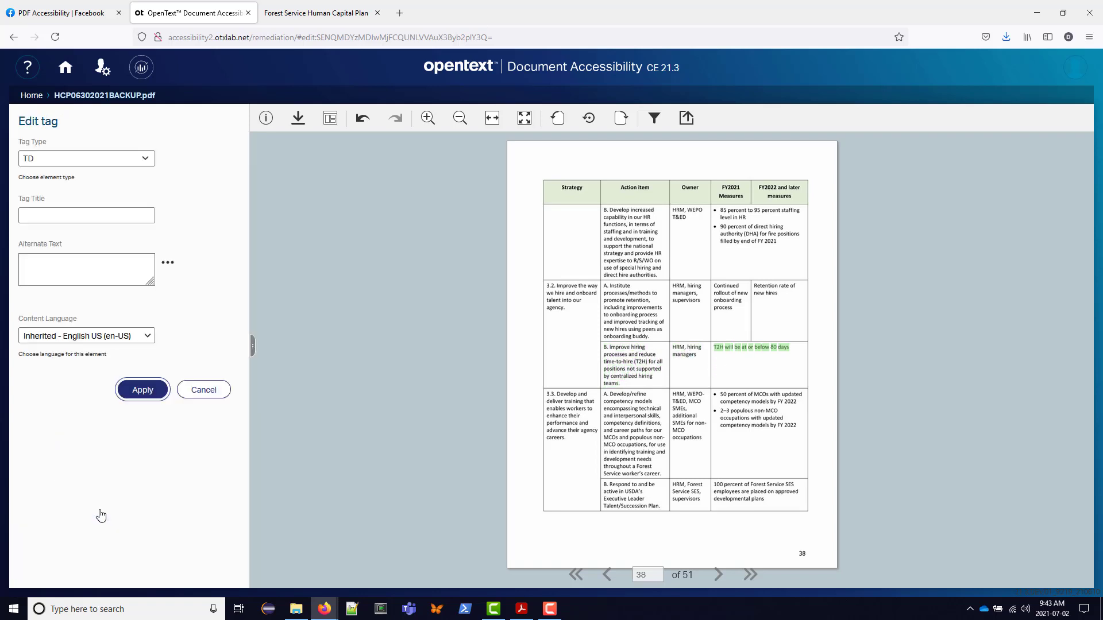
{"action": "left_click", "coordinate": [253, 348]}
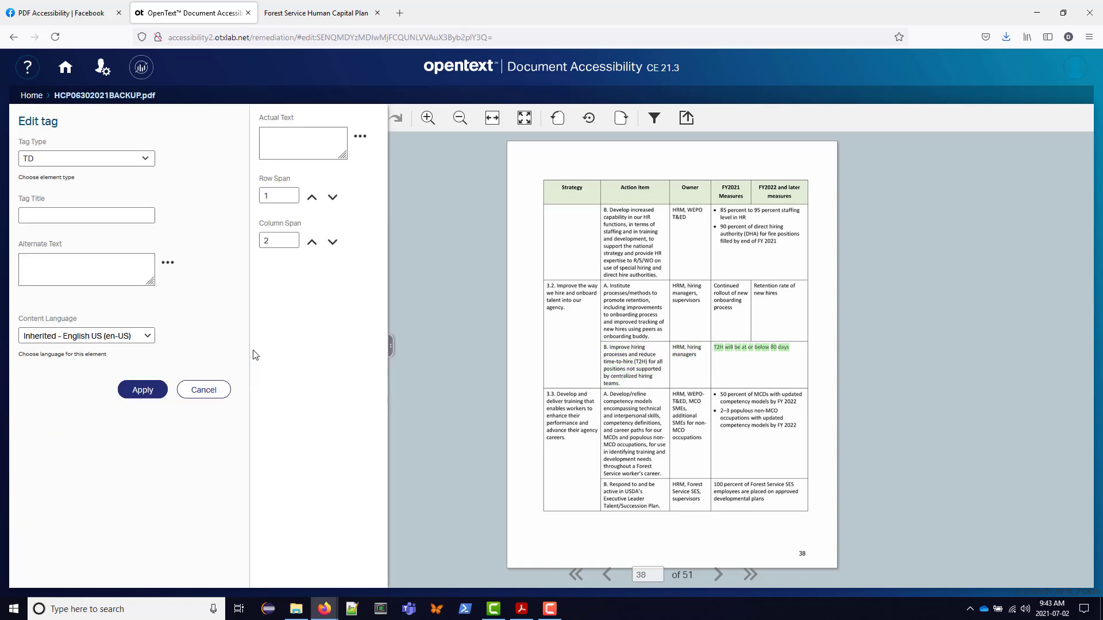
{"action": "left_click", "coordinate": [195, 391]}
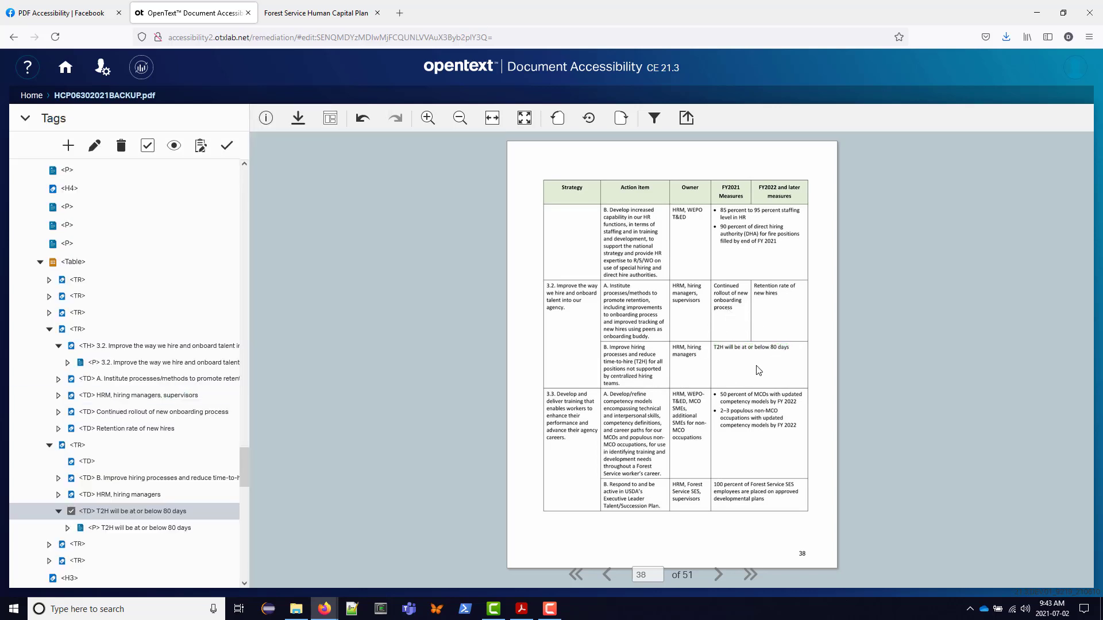
Delete the empty TD tag at the start of the "B. Improve hiring processes" row and collapse that row.
{"action": "left_click", "coordinate": [118, 462]}
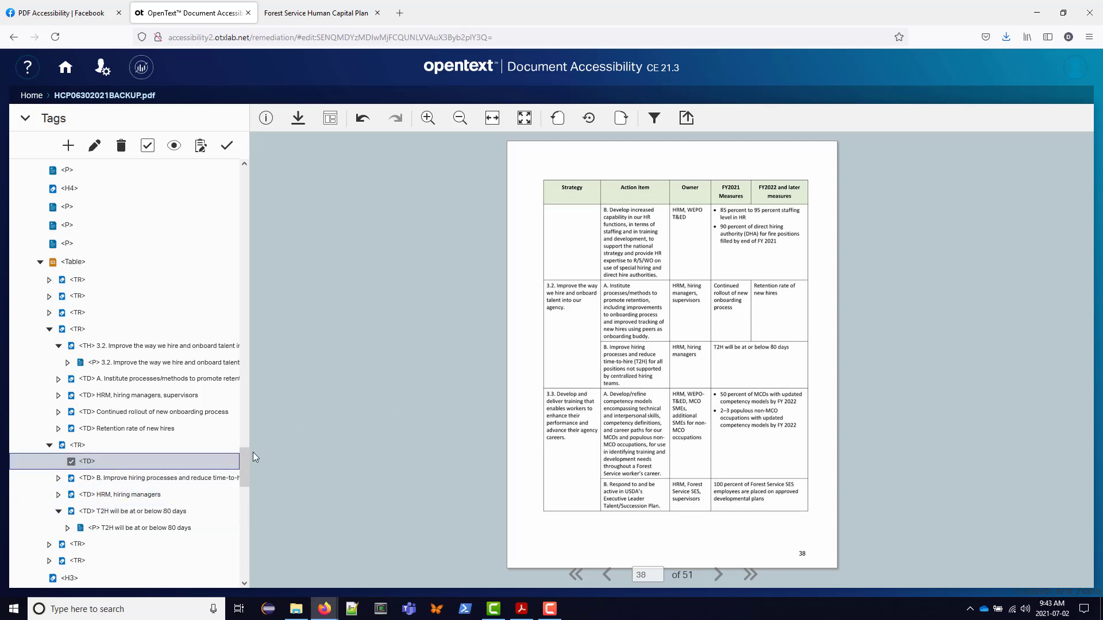
{"action": "right_click", "coordinate": [104, 470]}
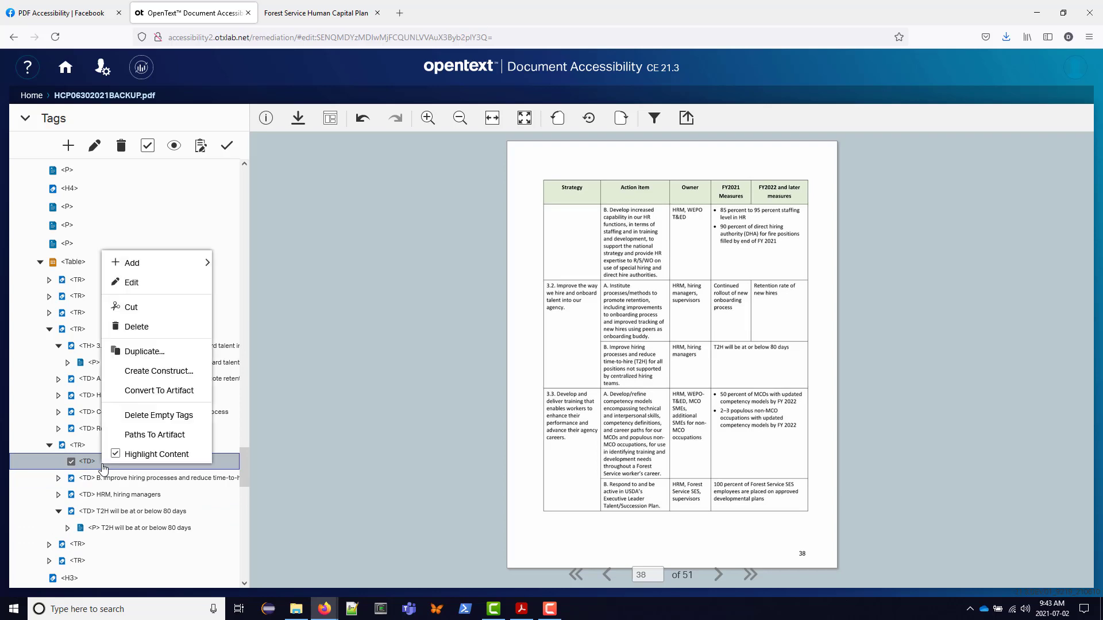
{"action": "left_click", "coordinate": [136, 328]}
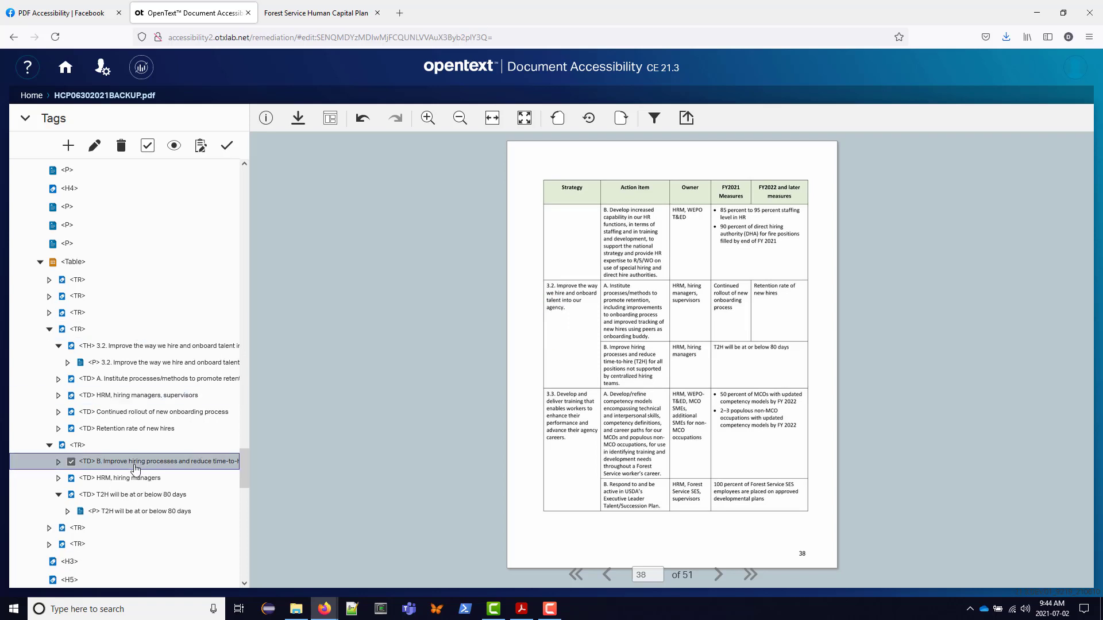
{"action": "left_click", "coordinate": [50, 447]}
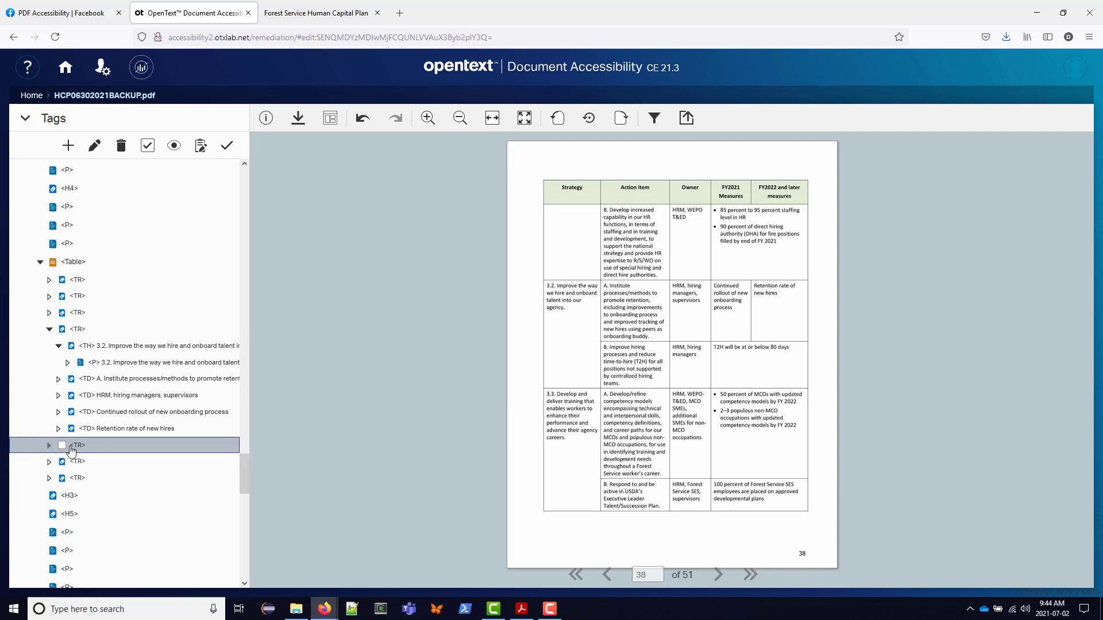
Inspect the 3.3 row's cells and nested list, and check the span settings of its TH cell without applying changes.
{"action": "left_click", "coordinate": [49, 462]}
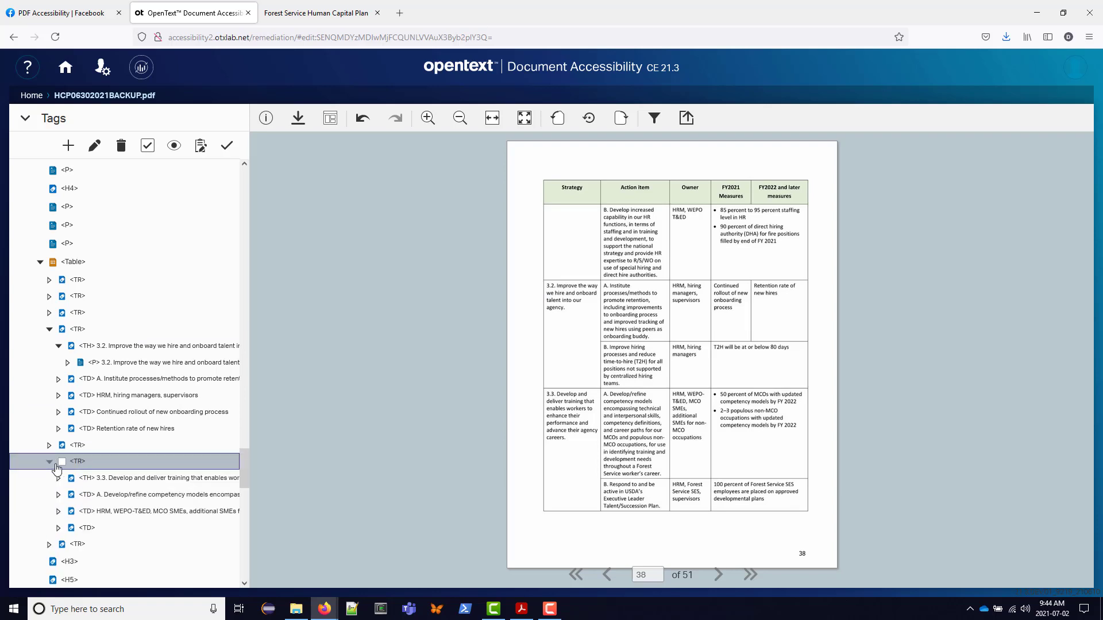
{"action": "left_click", "coordinate": [106, 482]}
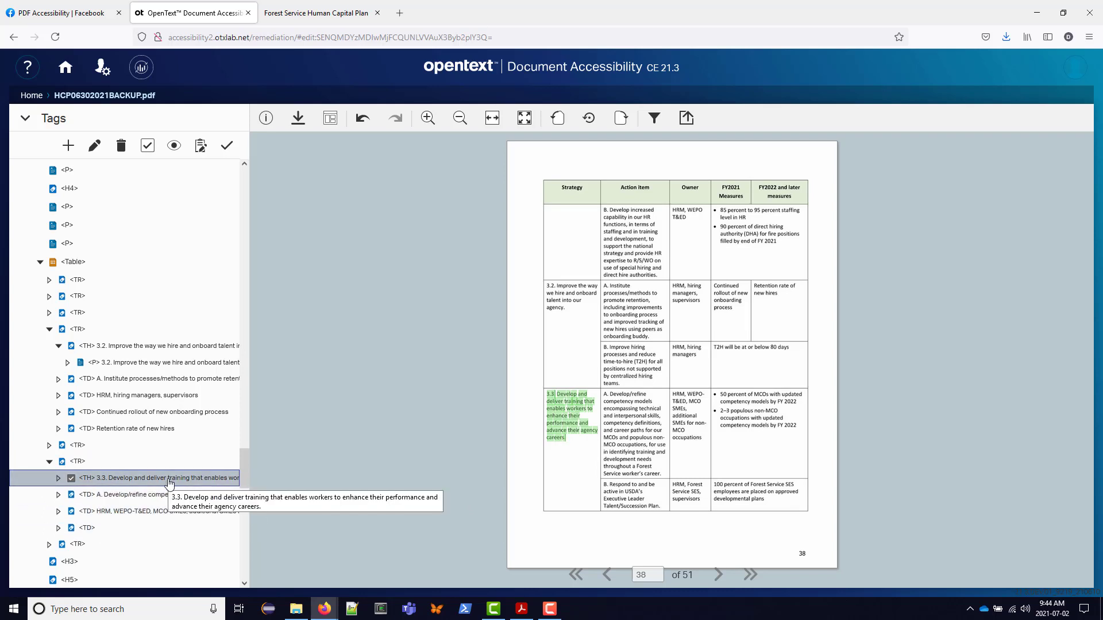
{"action": "double_click", "coordinate": [161, 526]}
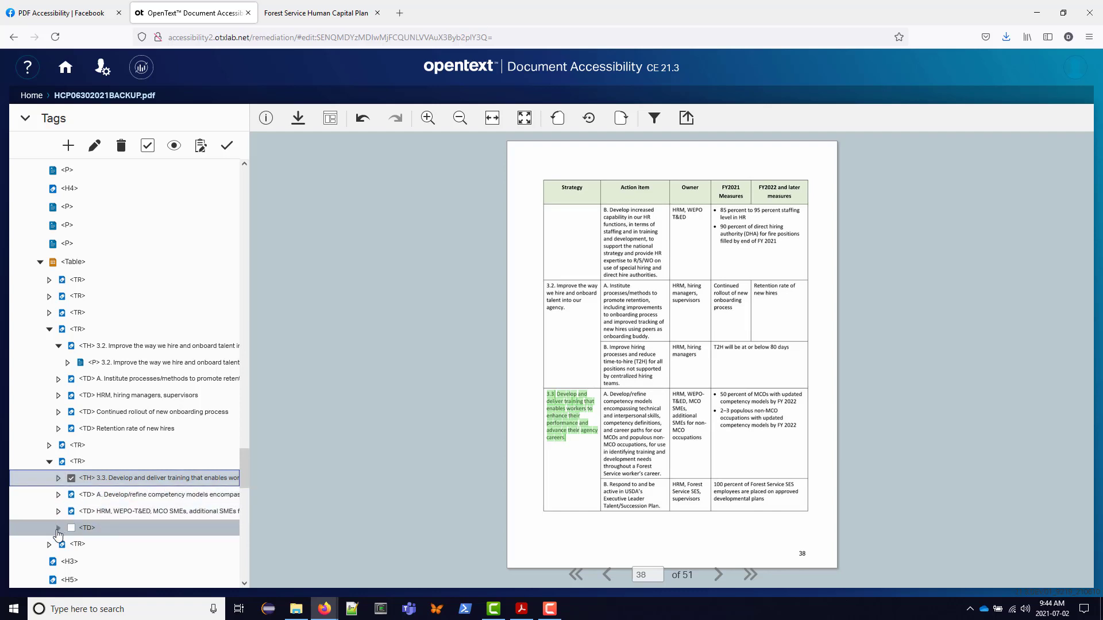
{"action": "scroll", "coordinate": [115, 520], "scroll_direction": "down", "scroll_amount": 1}
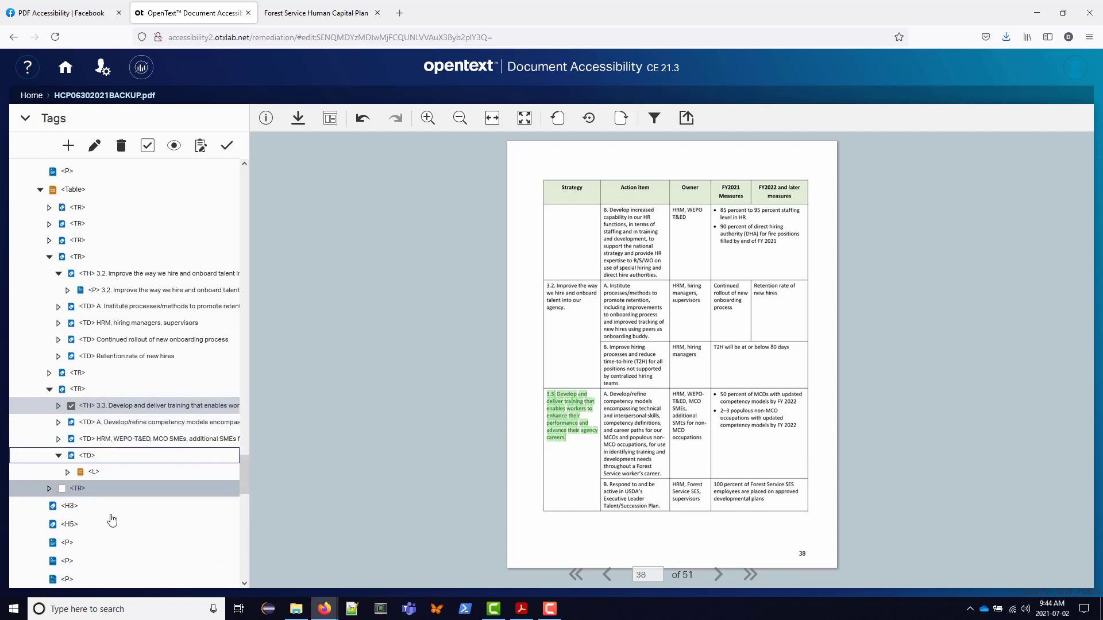
{"action": "left_click", "coordinate": [67, 473]}
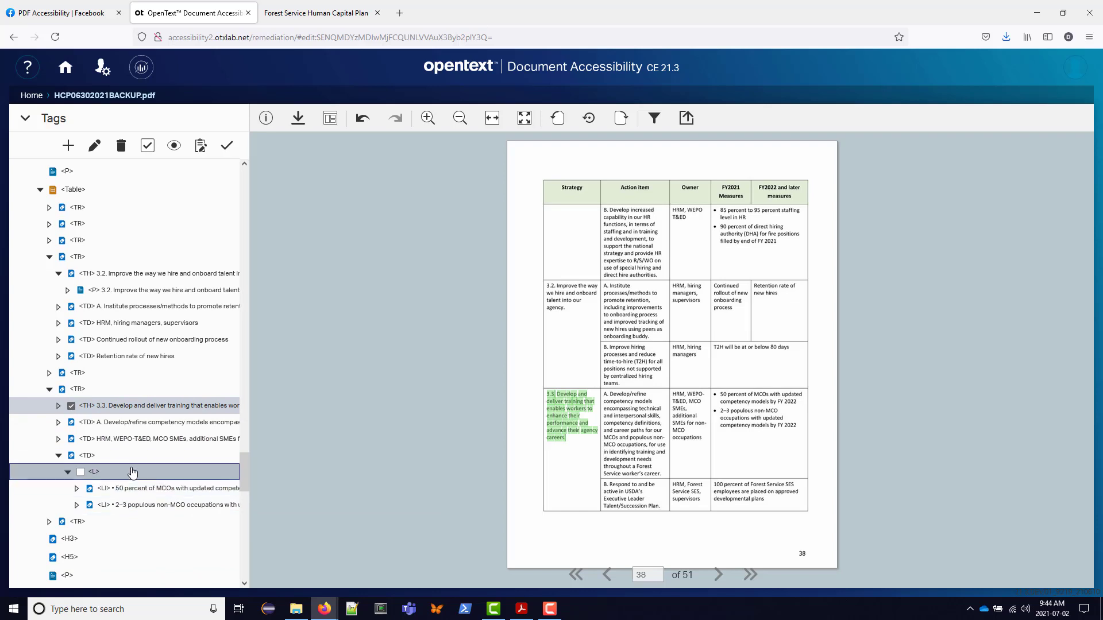
{"action": "double_click", "coordinate": [105, 408]}
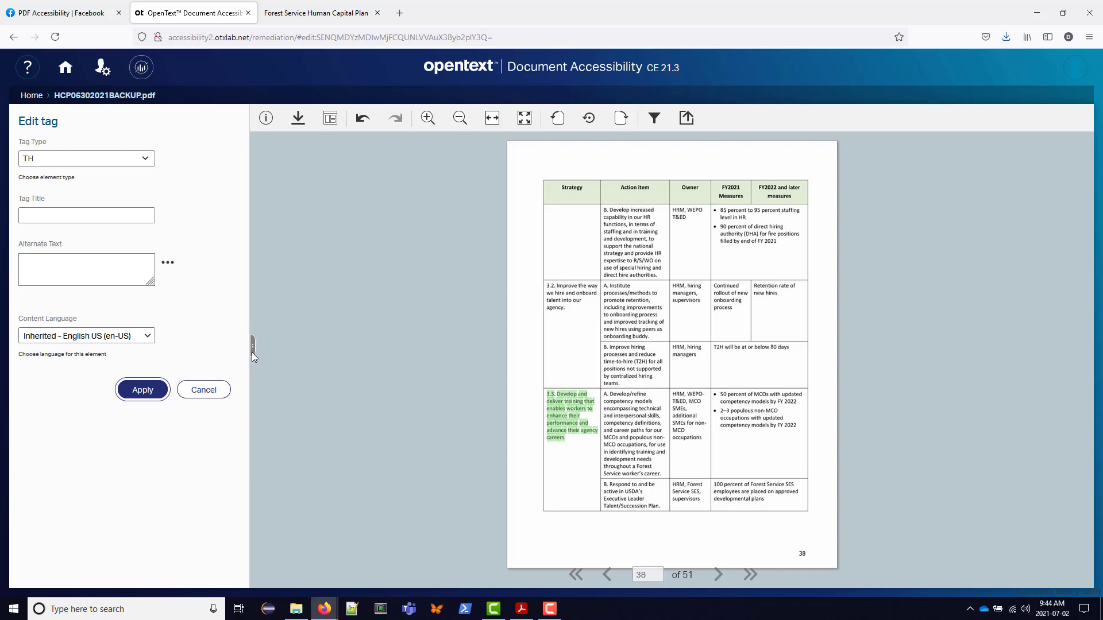
{"action": "left_click", "coordinate": [253, 348]}
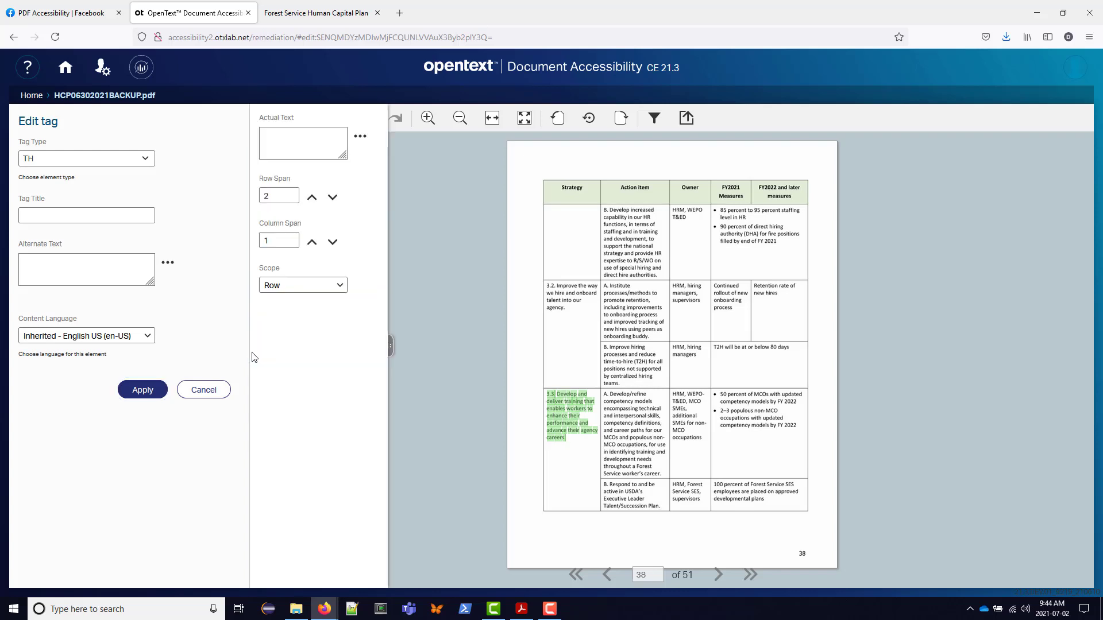
{"action": "left_click", "coordinate": [202, 390]}
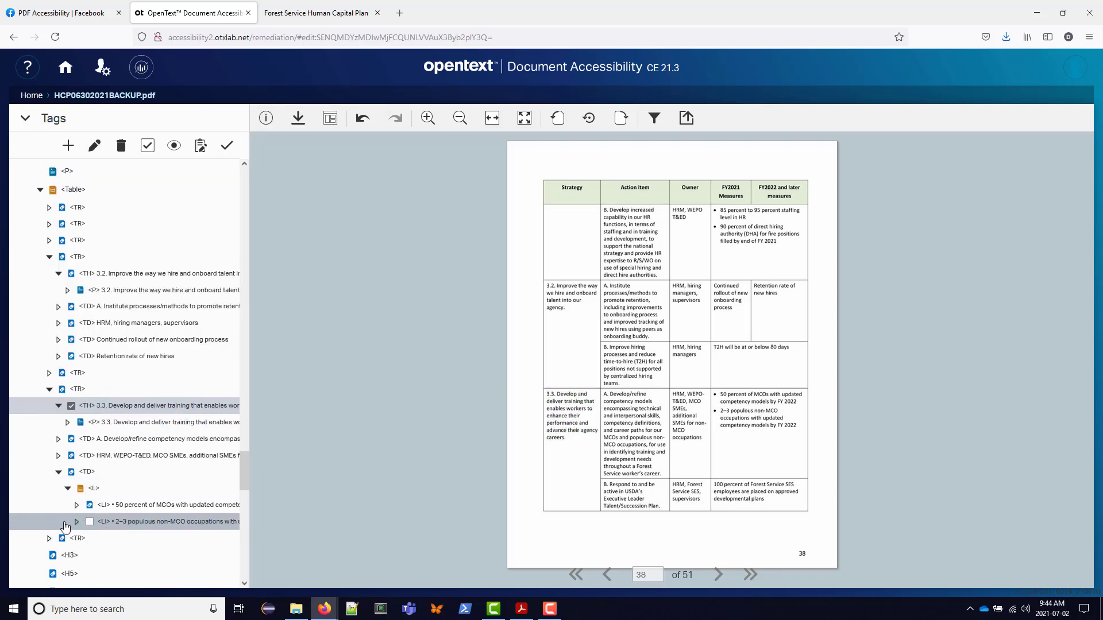
Delete the empty TD tag at the start of the "B. Respond to and be active" row, the table's last row.
{"action": "left_click", "coordinate": [49, 538]}
{"action": "scroll", "coordinate": [172, 511], "scroll_direction": "down", "scroll_amount": 3}
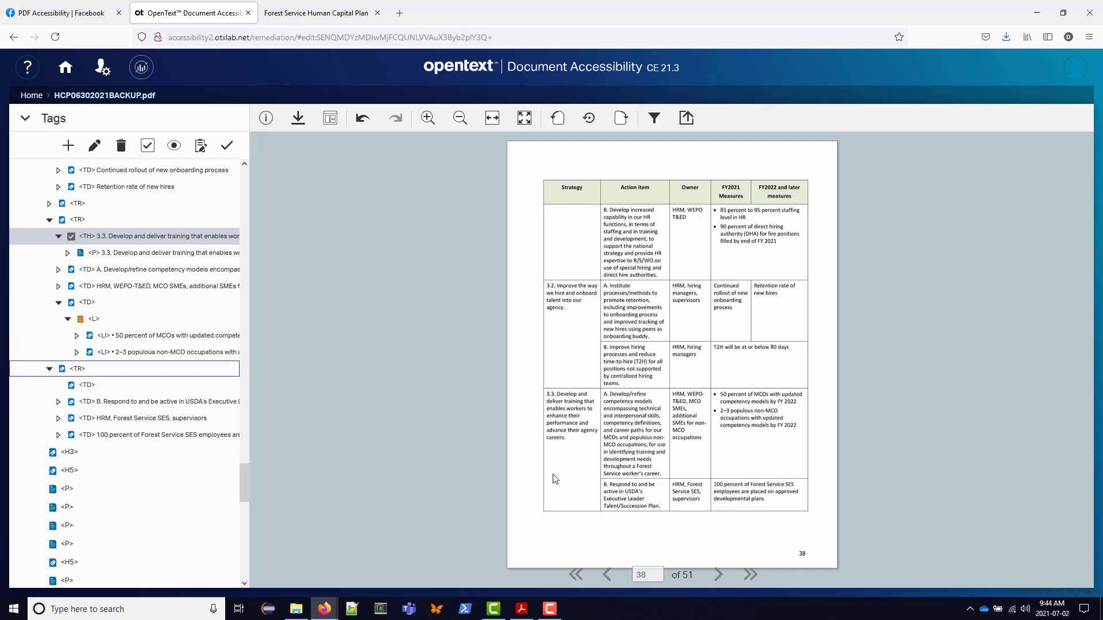
{"action": "left_click", "coordinate": [115, 385]}
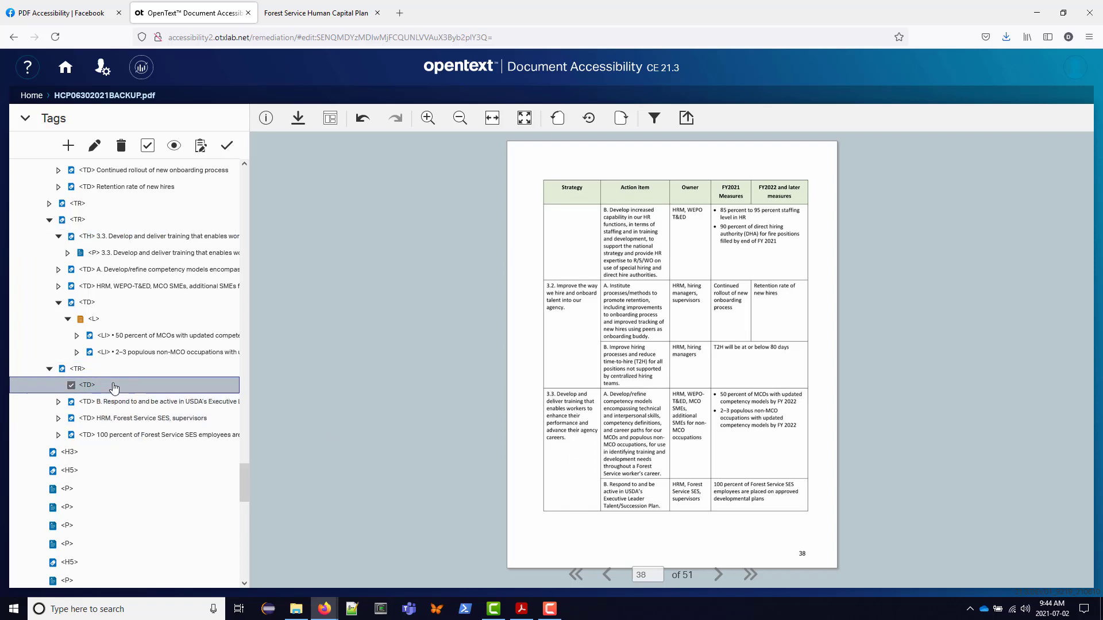
{"action": "right_click", "coordinate": [113, 386]}
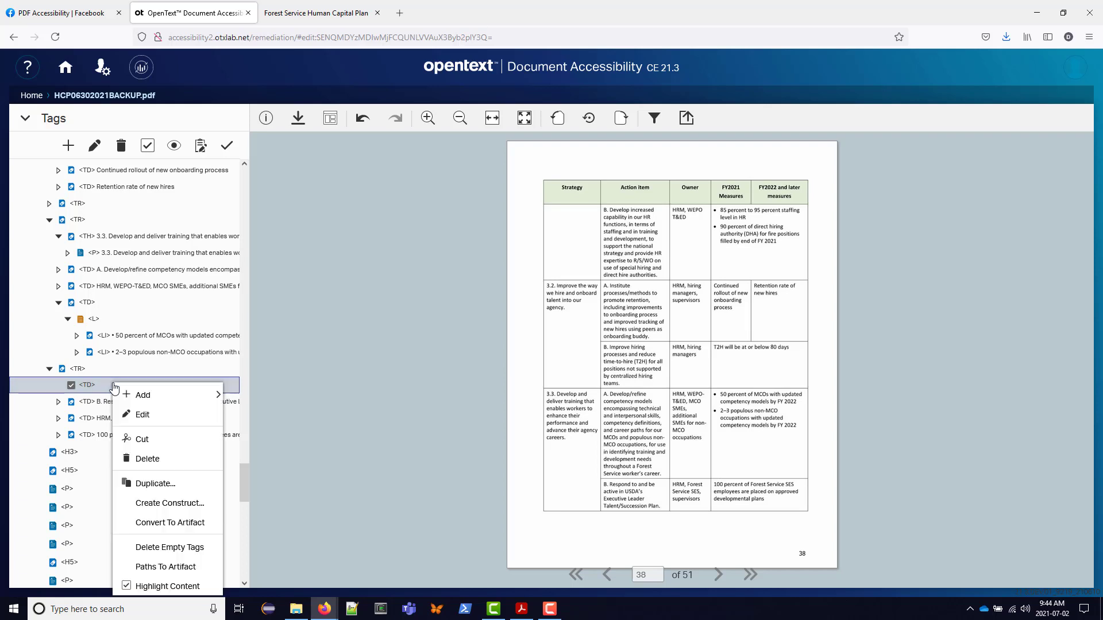
{"action": "left_click", "coordinate": [142, 459]}
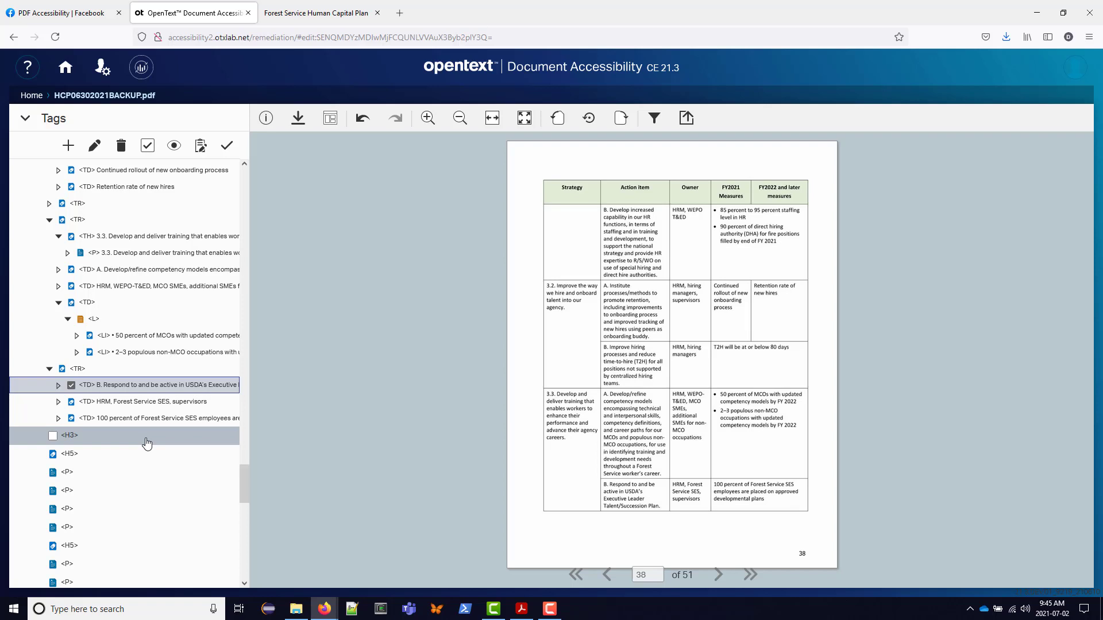
Open the Goal 3 table in the table editor, enlarge the editor window and review the cell layout down to the last row.
{"action": "scroll", "coordinate": [109, 313], "scroll_direction": "up", "scroll_amount": 5}
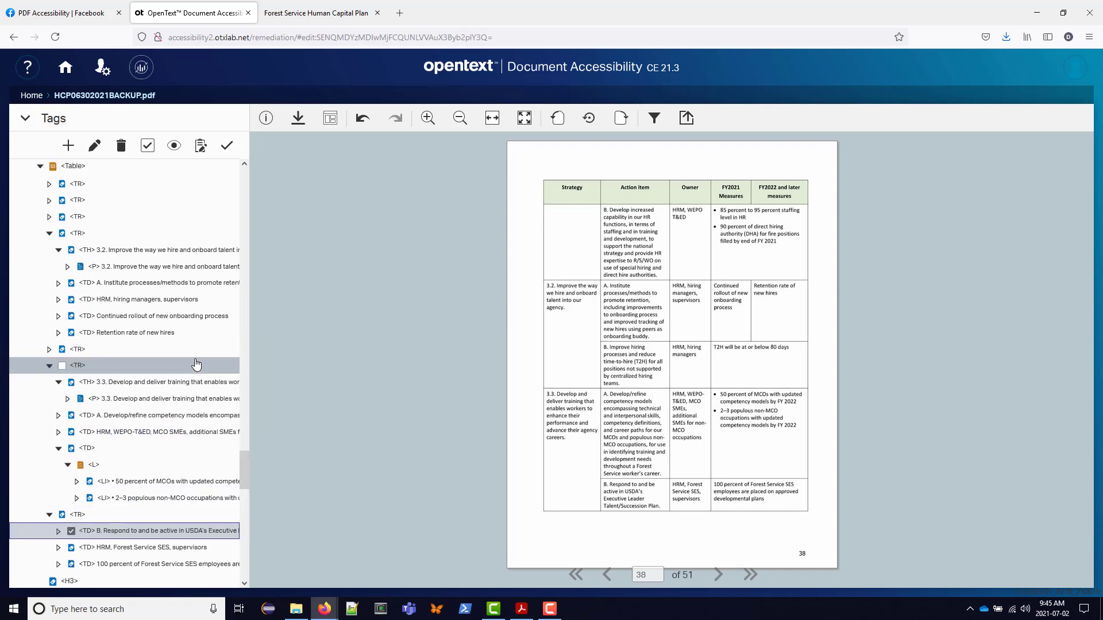
{"action": "left_click", "coordinate": [92, 315]}
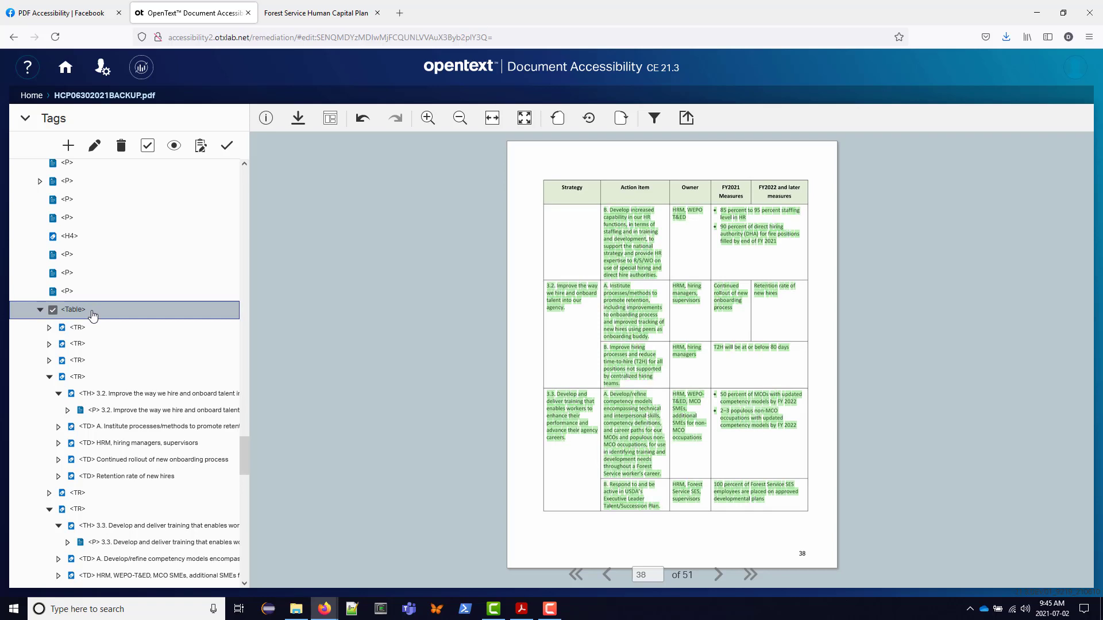
{"action": "double_click", "coordinate": [93, 316]}
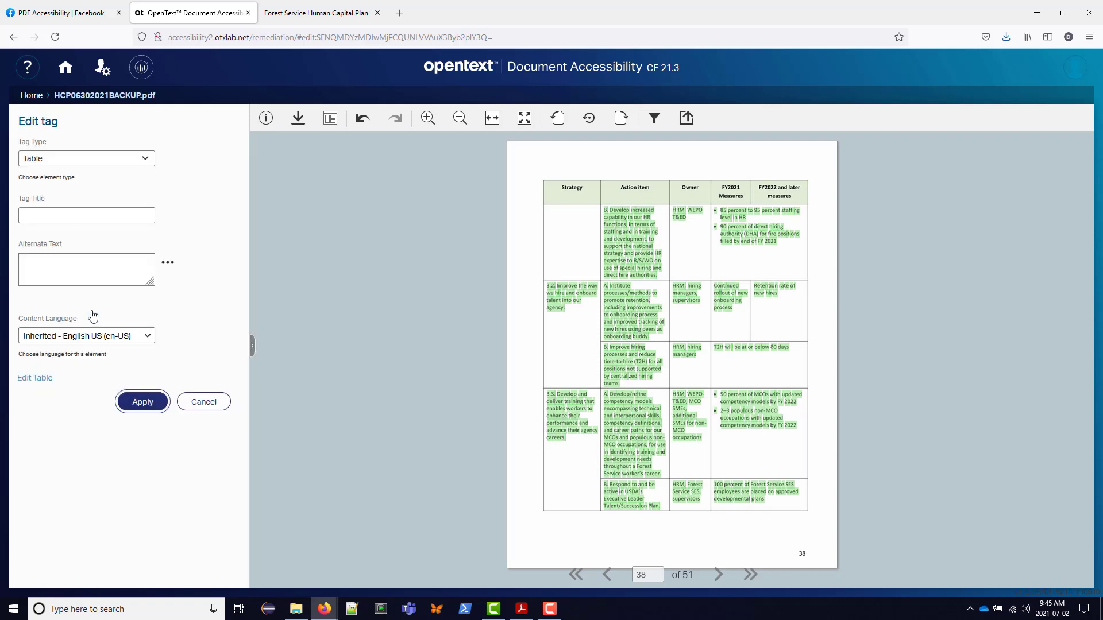
{"action": "left_click", "coordinate": [36, 381]}
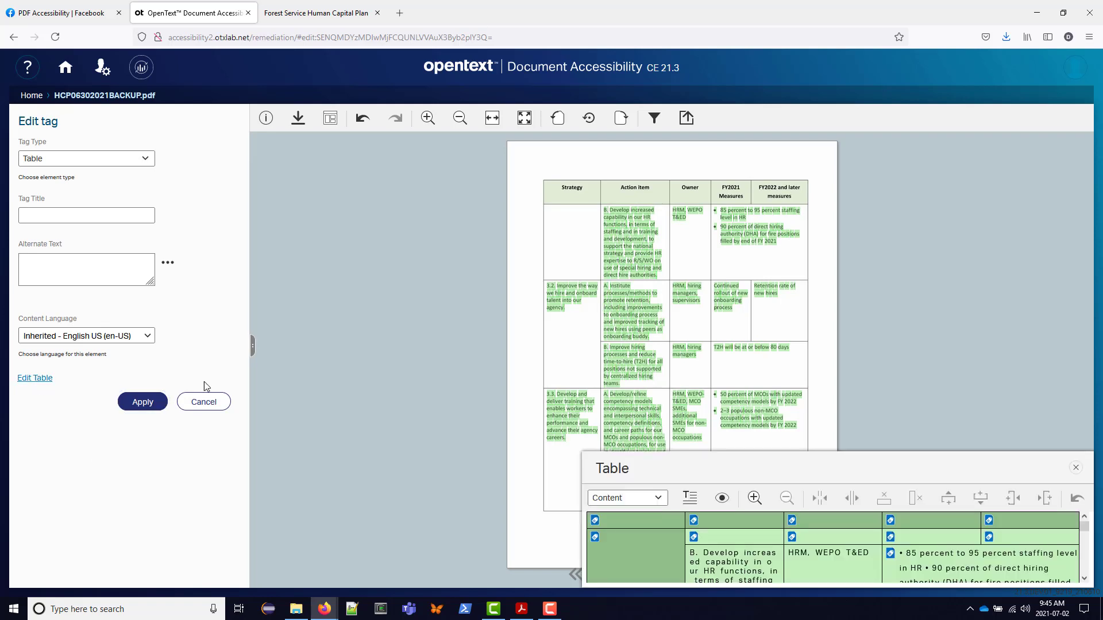
{"action": "left_click_drag", "start_coordinate": [506, 360], "coordinate": [340, 235]}
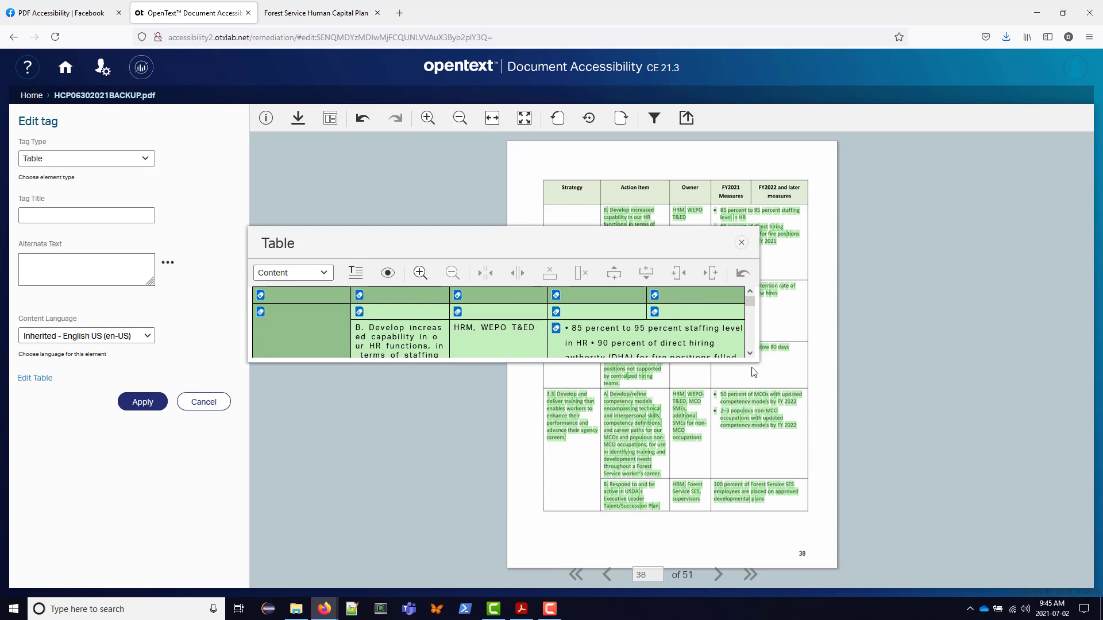
{"action": "left_click_drag", "start_coordinate": [784, 521], "coordinate": [784, 522]}
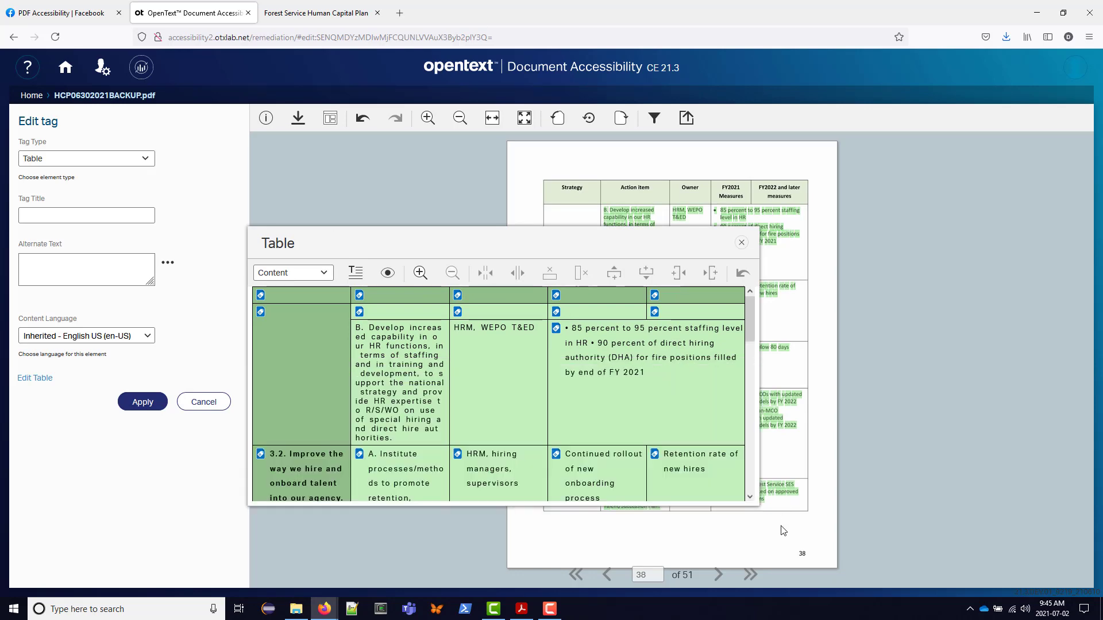
{"action": "scroll", "coordinate": [585, 356], "scroll_direction": "down", "scroll_amount": 10}
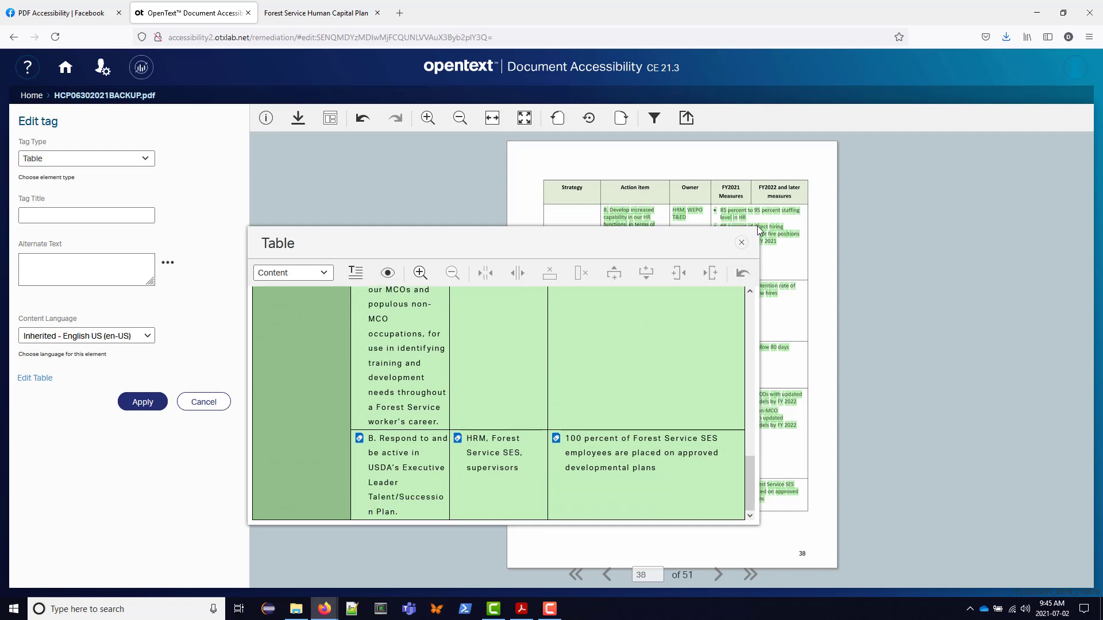
{"action": "left_click_drag", "start_coordinate": [758, 227], "coordinate": [959, 160]}
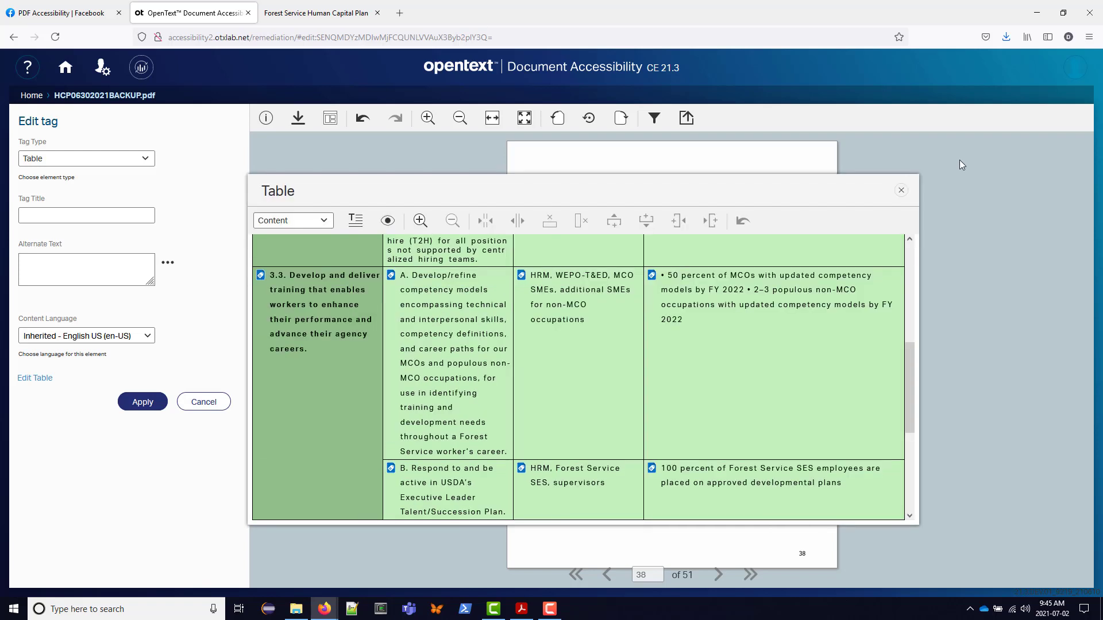
Review the Goal 3 table's cell layout across the 3.1 to 3.3 strategy rows and select the Strategy header cell.
{"action": "scroll", "coordinate": [510, 335], "scroll_direction": "up", "scroll_amount": 4}
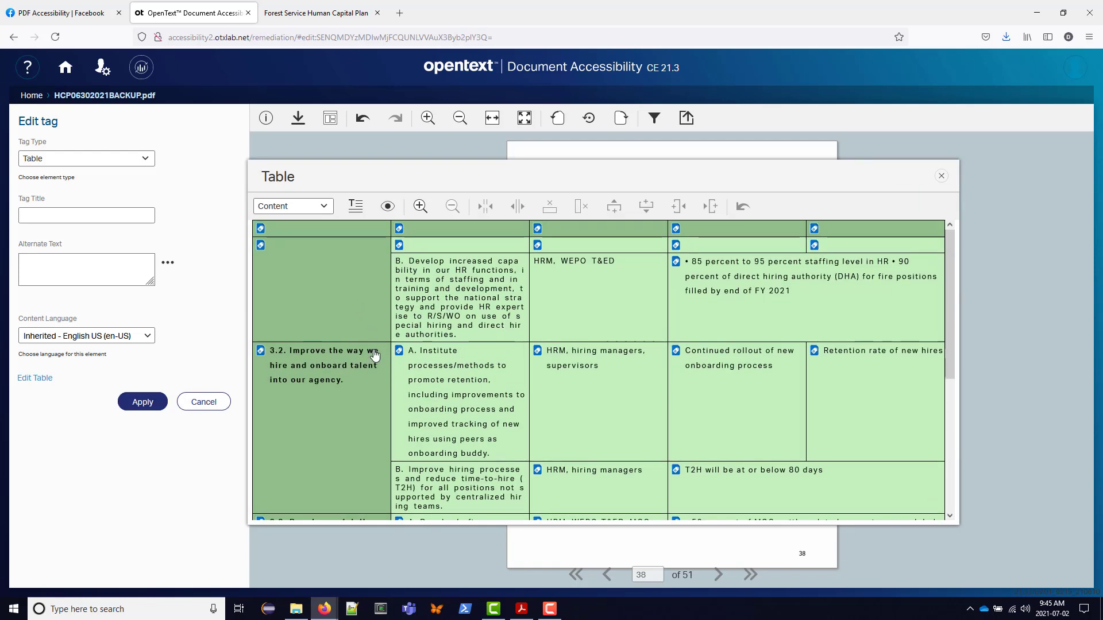
{"action": "scroll", "coordinate": [375, 356], "scroll_direction": "down", "scroll_amount": 4}
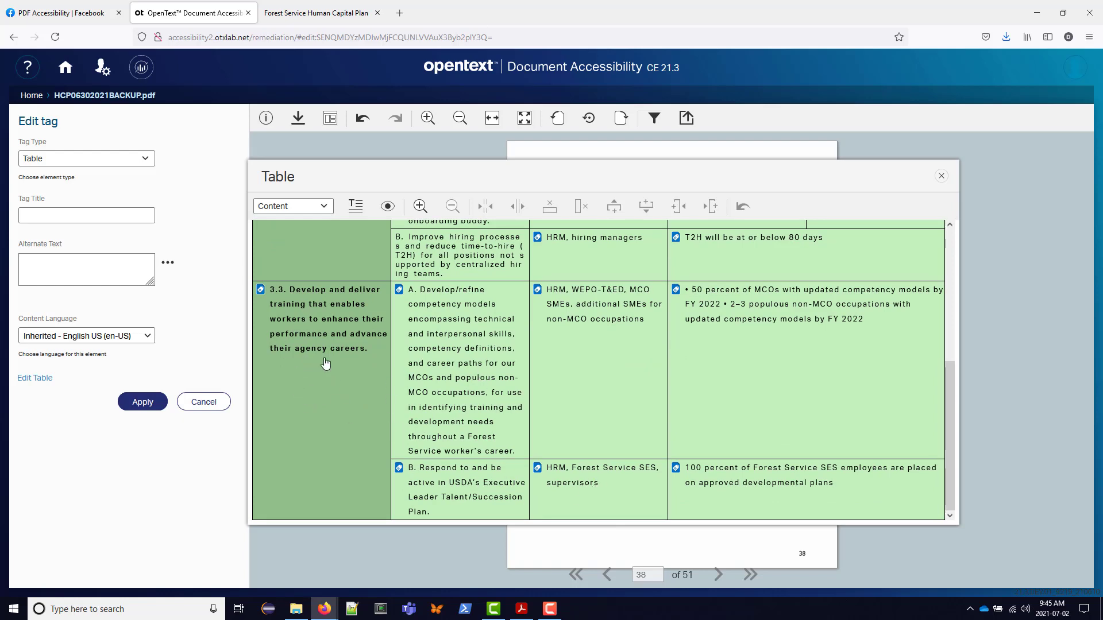
{"action": "scroll", "coordinate": [316, 359], "scroll_direction": "up", "scroll_amount": 3}
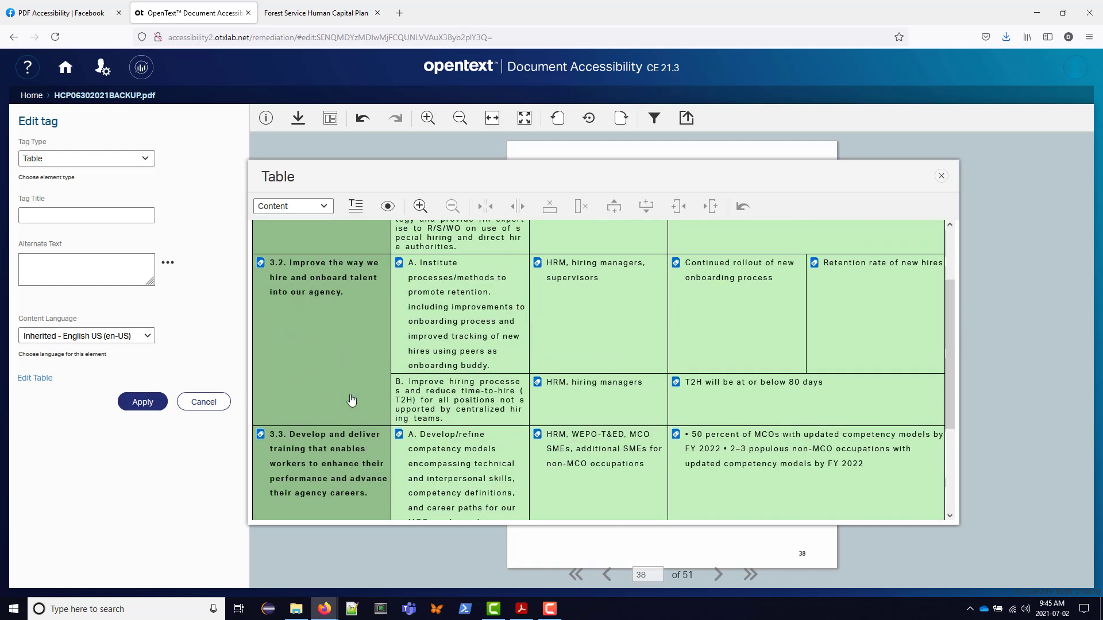
{"action": "scroll", "coordinate": [352, 400], "scroll_direction": "up", "scroll_amount": 2}
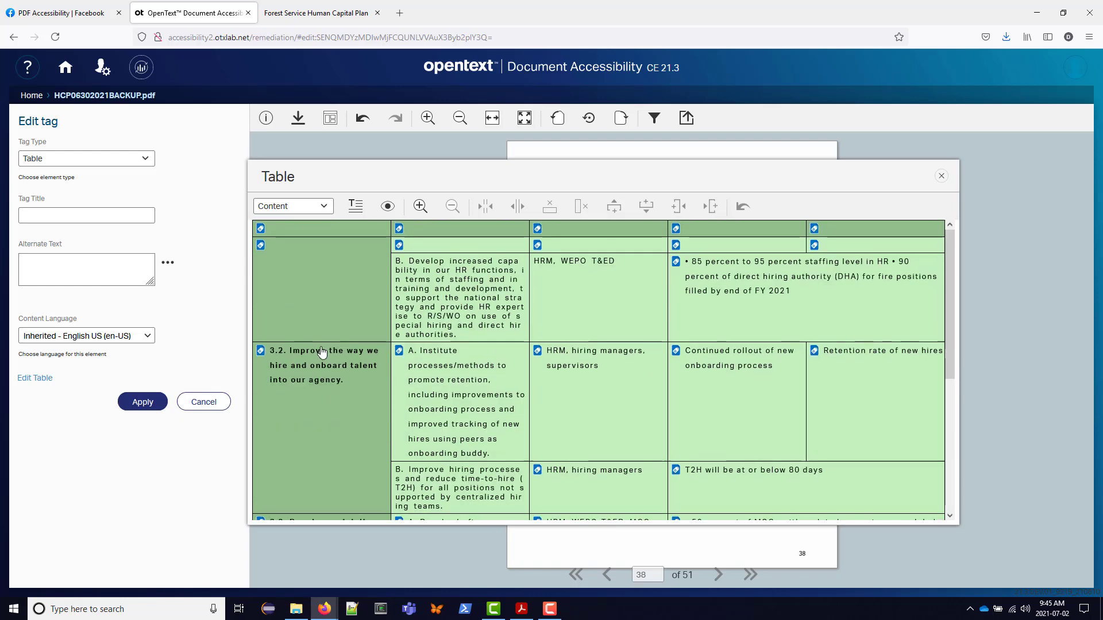
{"action": "left_click", "coordinate": [316, 232]}
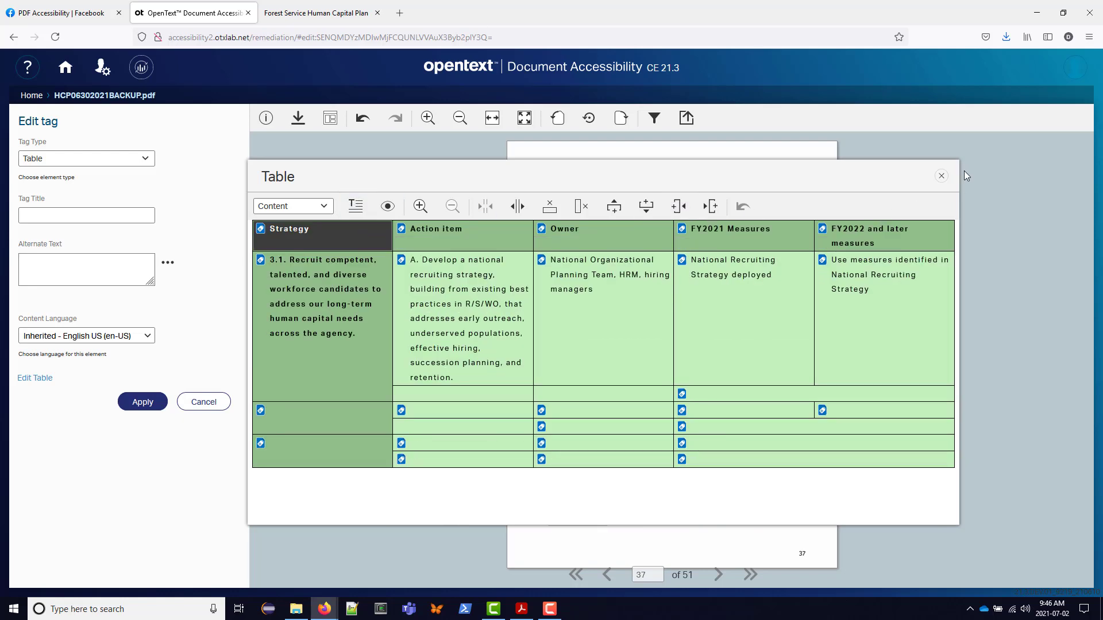
Shrink the table editor clear of page 37, check the 3.1 row's cells against the page, and close the editor.
{"action": "left_click_drag", "start_coordinate": [953, 162], "coordinate": [743, 322]}
{"action": "left_click_drag", "start_coordinate": [638, 331], "coordinate": [416, 161]}
{"action": "left_click", "coordinate": [199, 260]}
{"action": "scroll", "coordinate": [199, 261], "scroll_direction": "down", "scroll_amount": 2}
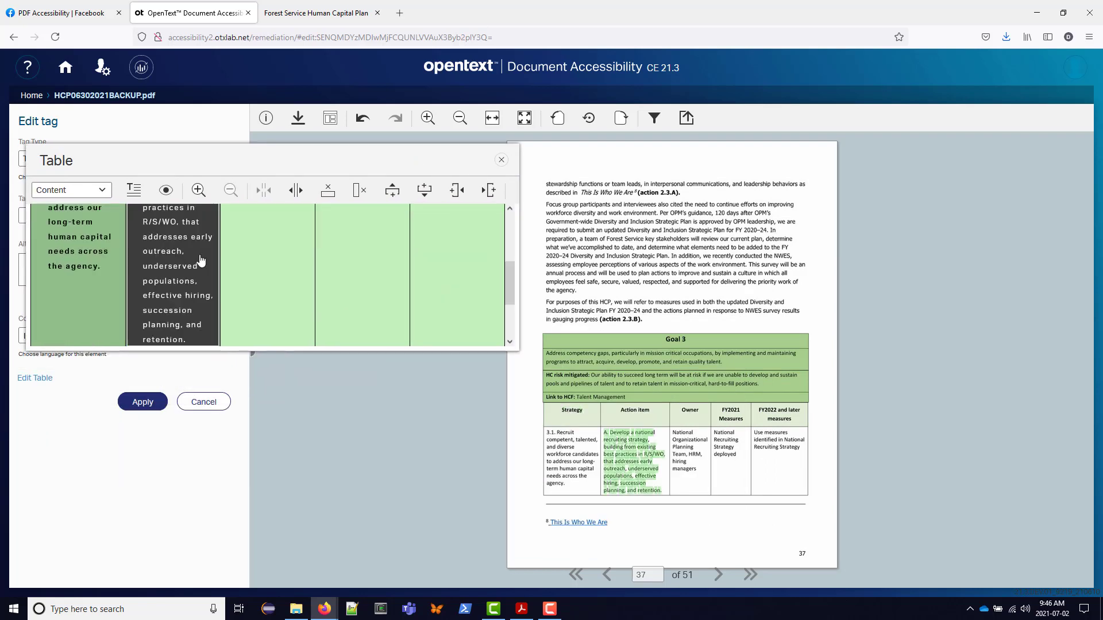
{"action": "left_click", "coordinate": [310, 297]}
{"action": "left_click", "coordinate": [367, 301]}
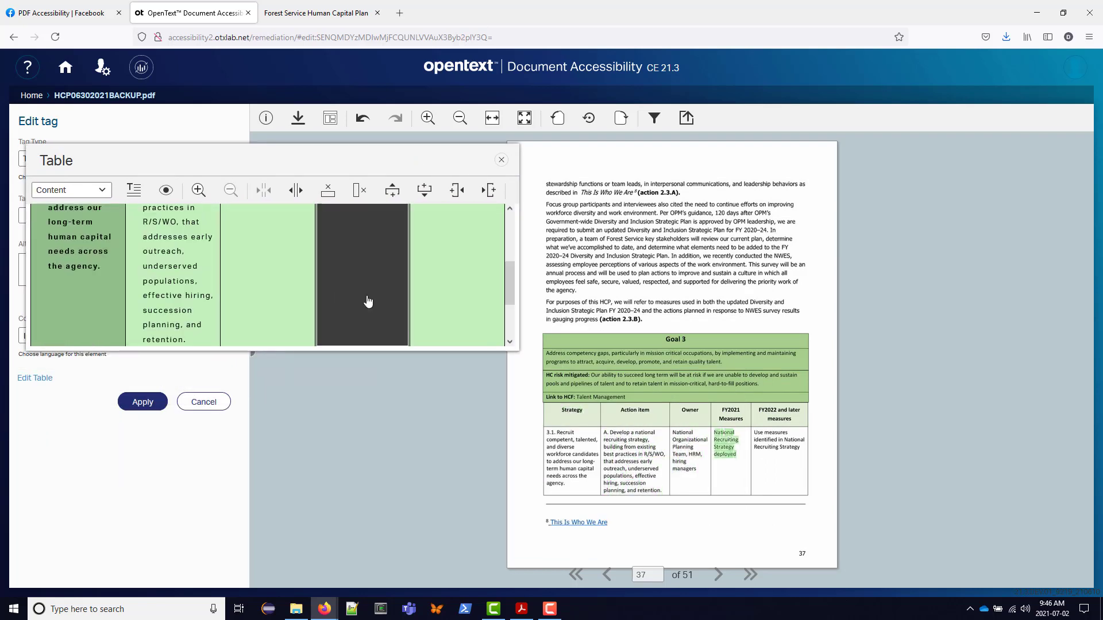
{"action": "left_click", "coordinate": [445, 298]}
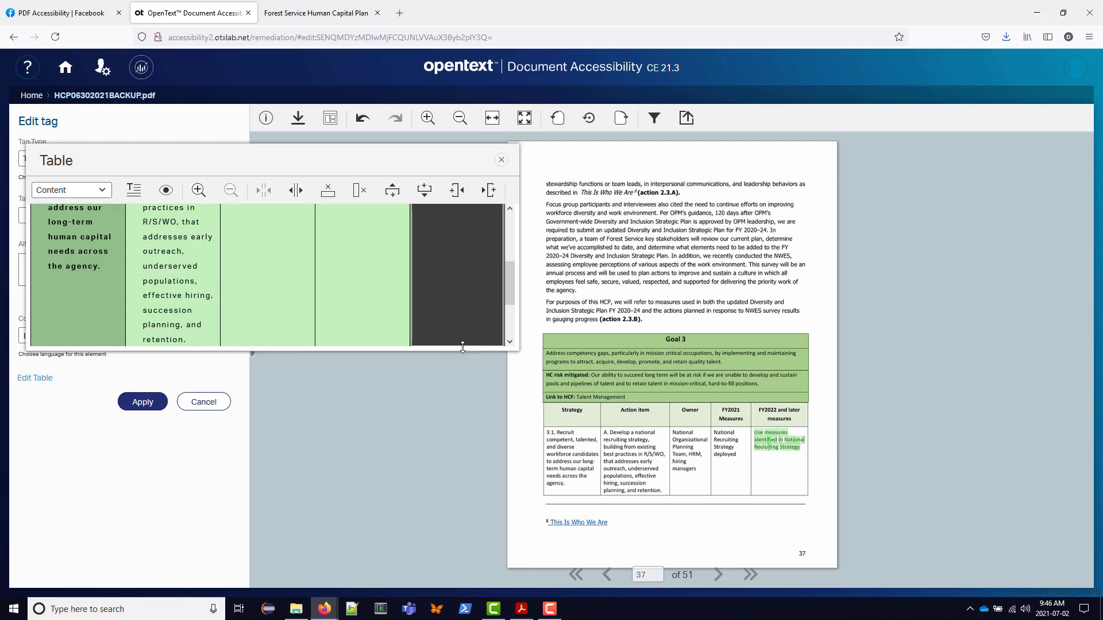
{"action": "left_click", "coordinate": [500, 160]}
Switch to the Facebook group and open the image of the comment about the purple heading cell and the row of blank cells.
{"action": "left_click", "coordinate": [58, 13]}
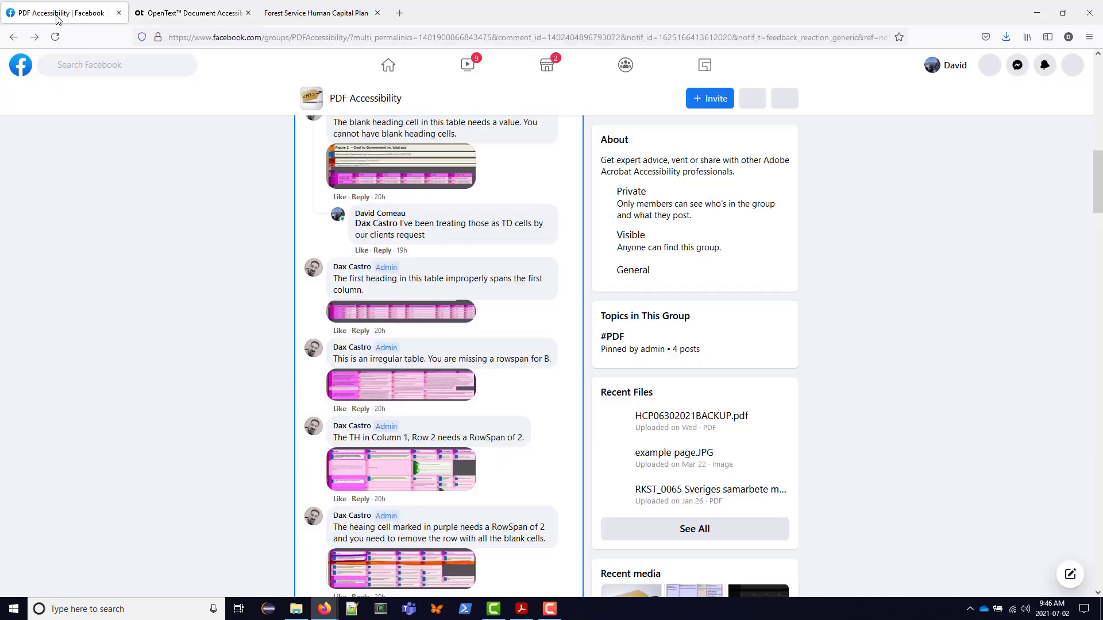
{"action": "scroll", "coordinate": [344, 437], "scroll_direction": "down", "scroll_amount": 1}
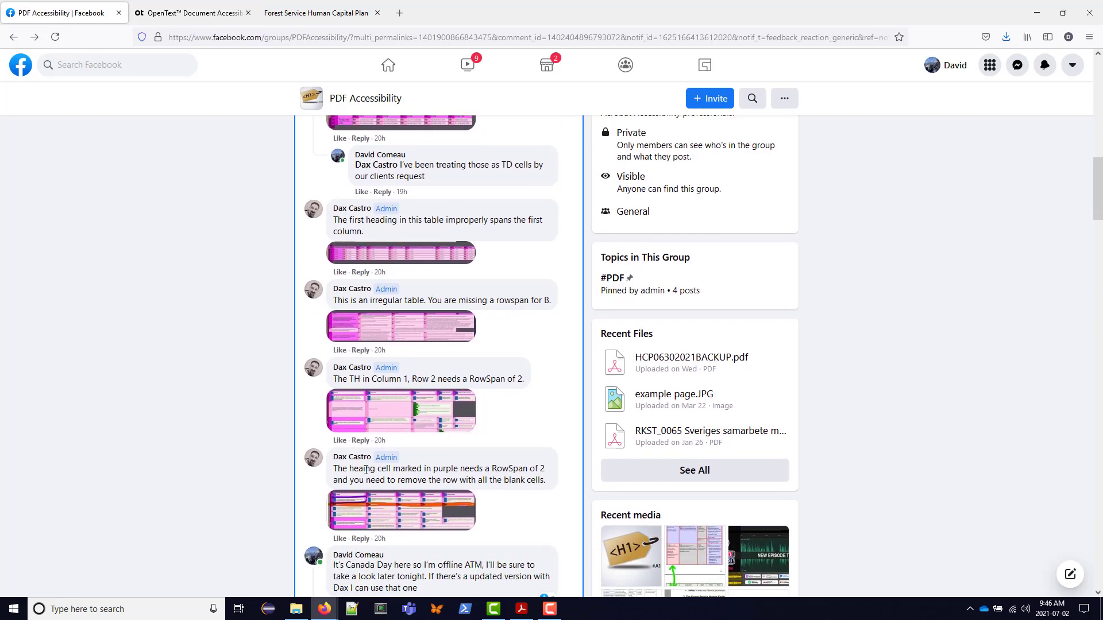
{"action": "left_click", "coordinate": [408, 513]}
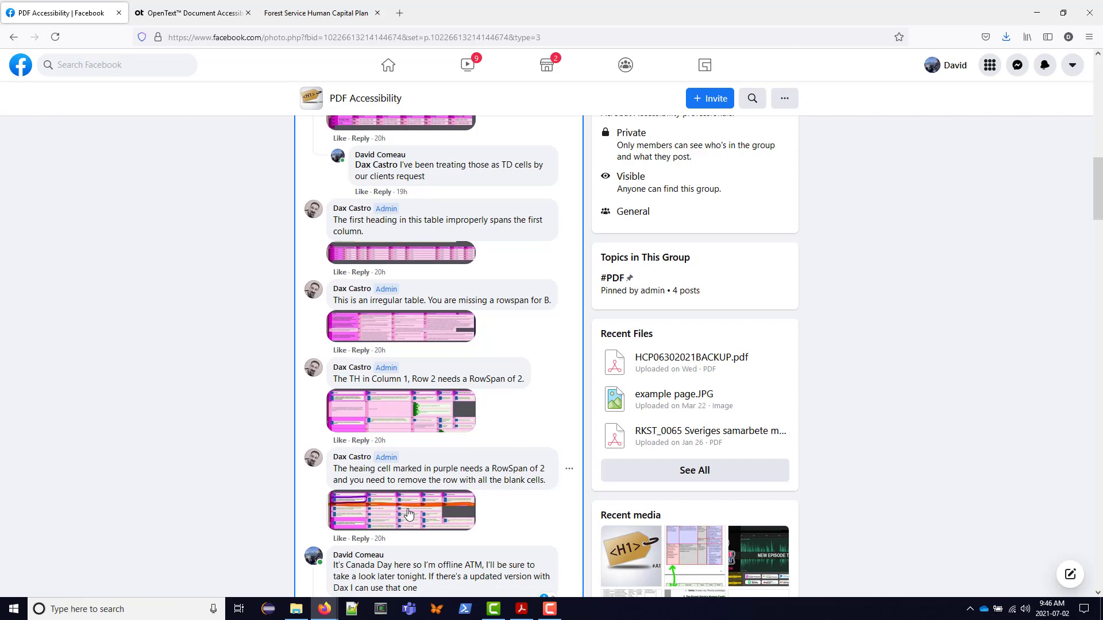
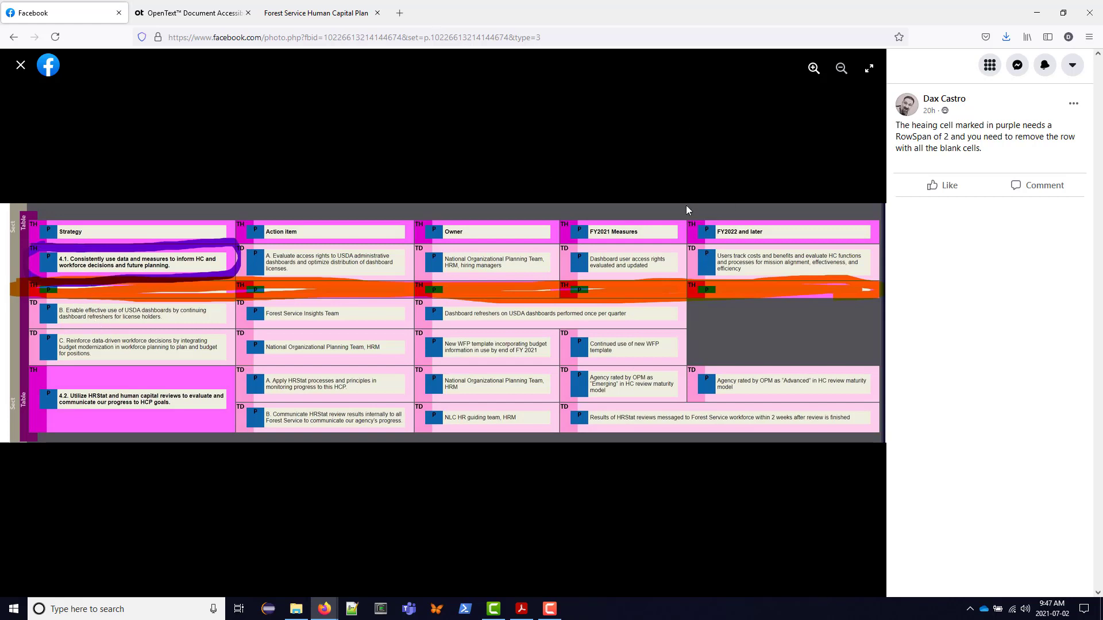
Return to OpenText Document Accessibility, go to page 41 and leave the Goal 3 table's tag editing without applying changes.
{"action": "left_click", "coordinate": [194, 13]}
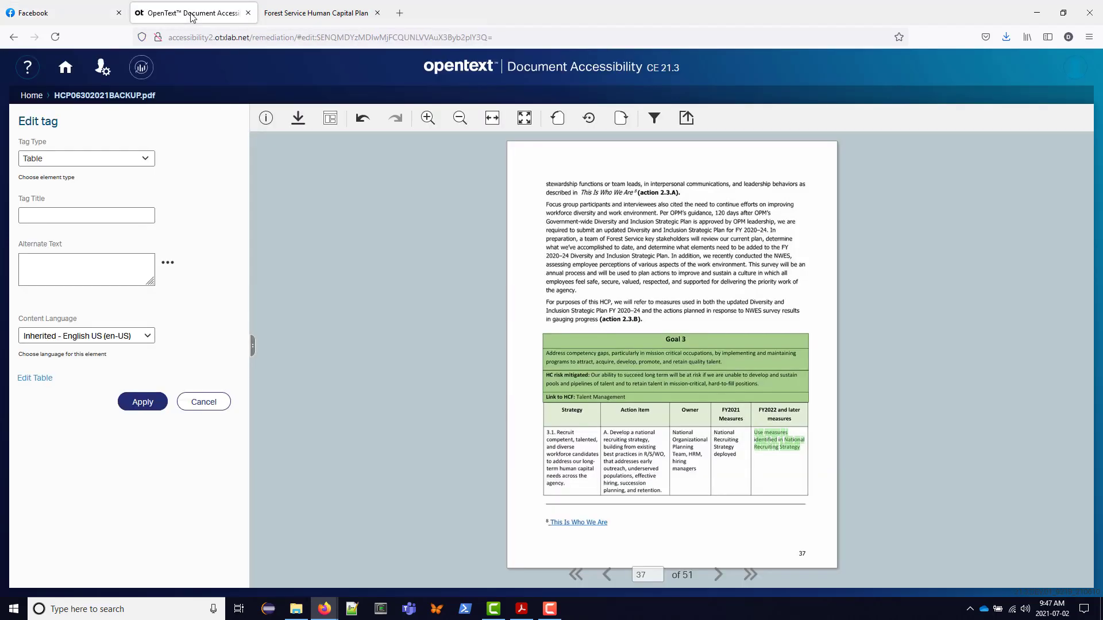
{"action": "left_click", "coordinate": [644, 573]}
{"action": "type", "text": "41"}
{"action": "key", "text": "Return"}
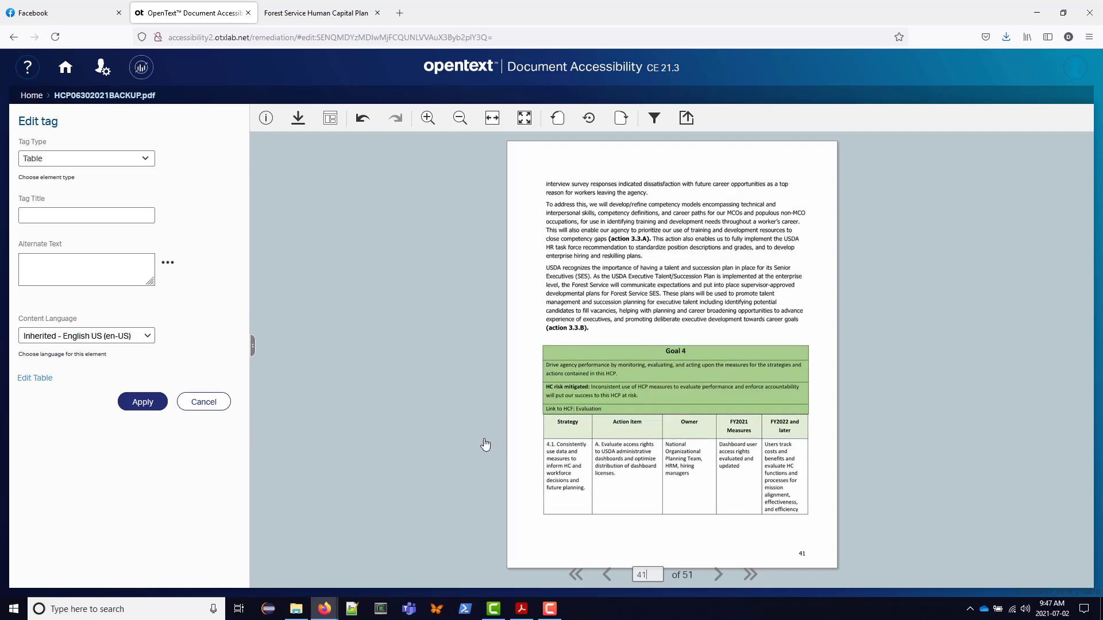
{"action": "left_click", "coordinate": [204, 402]}
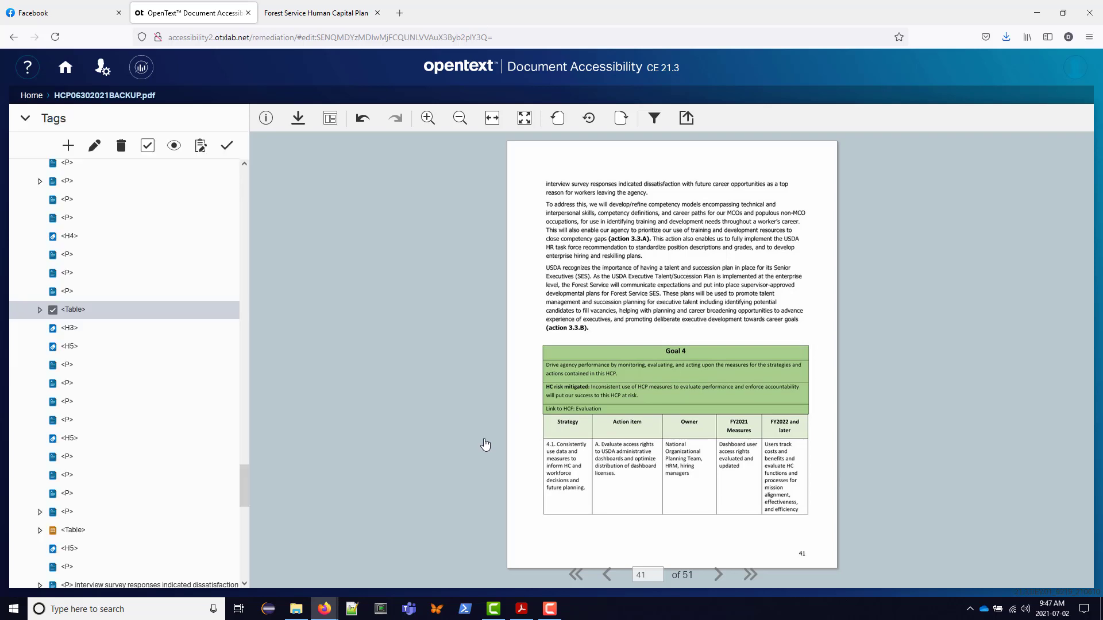
Locate the 4.1 heading cell's TH tag in the Goal 4 table and collapse its contents.
{"action": "left_click", "coordinate": [549, 448]}
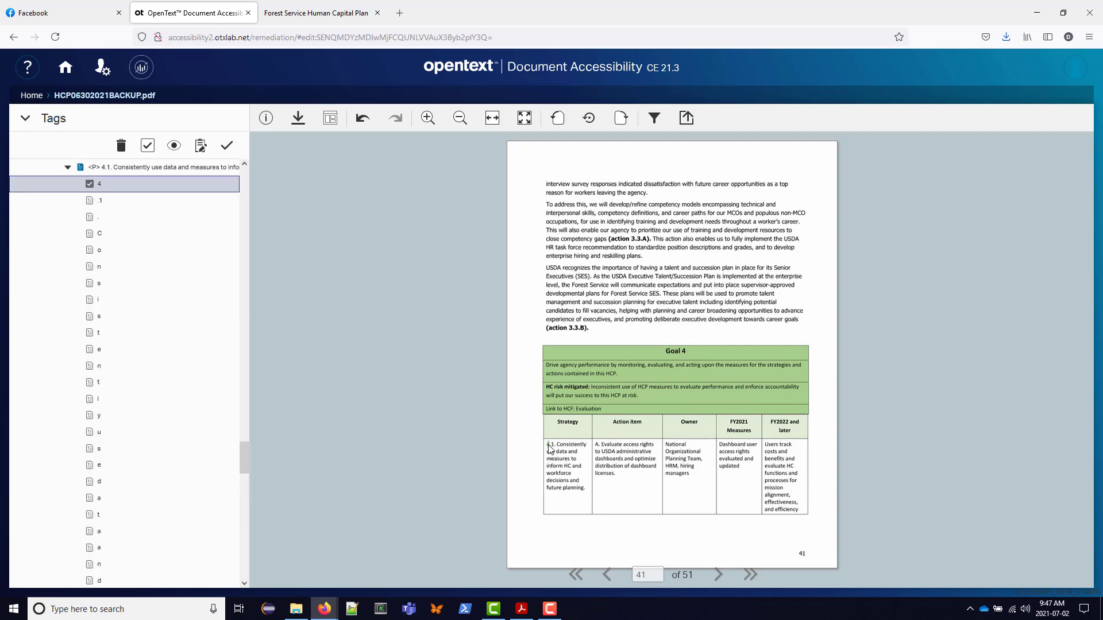
{"action": "scroll", "coordinate": [196, 287], "scroll_direction": "up", "scroll_amount": 3}
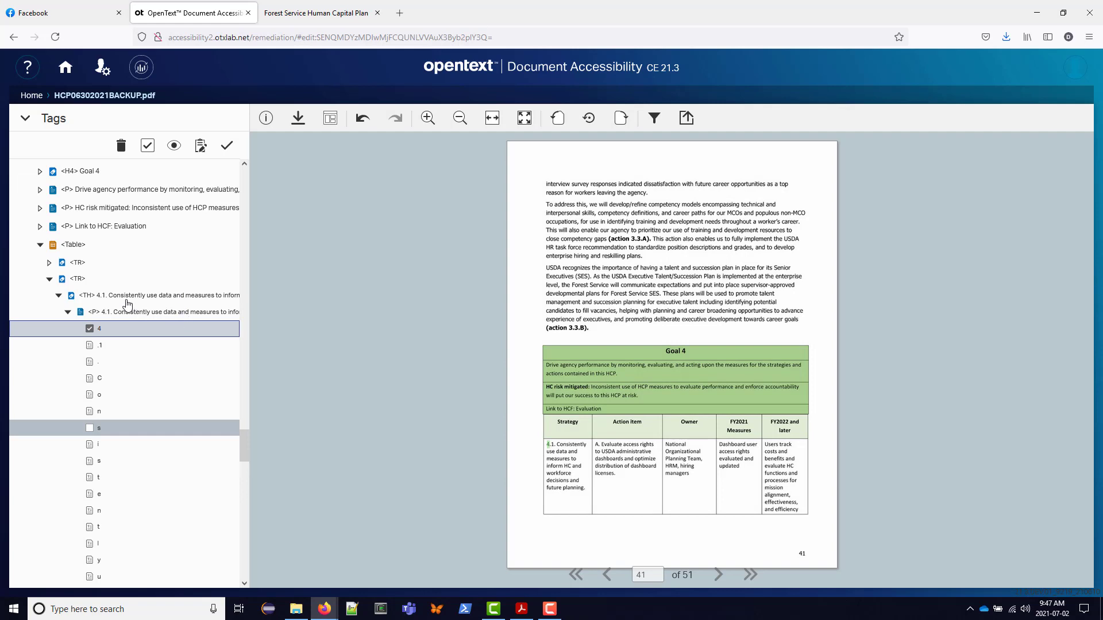
{"action": "left_click", "coordinate": [67, 313]}
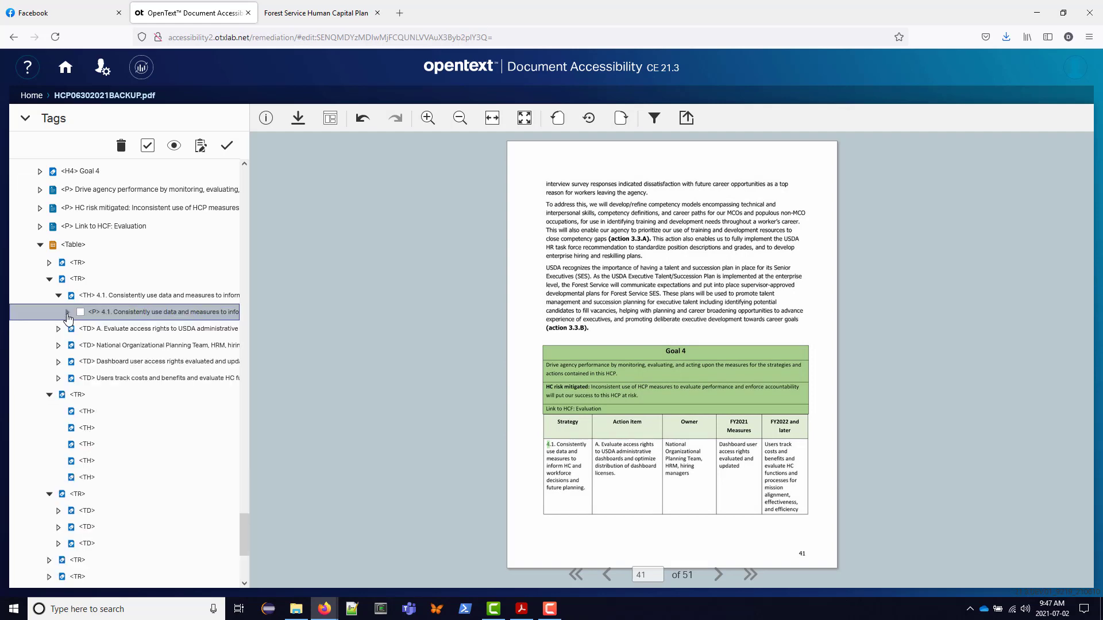
{"action": "left_click", "coordinate": [58, 295]}
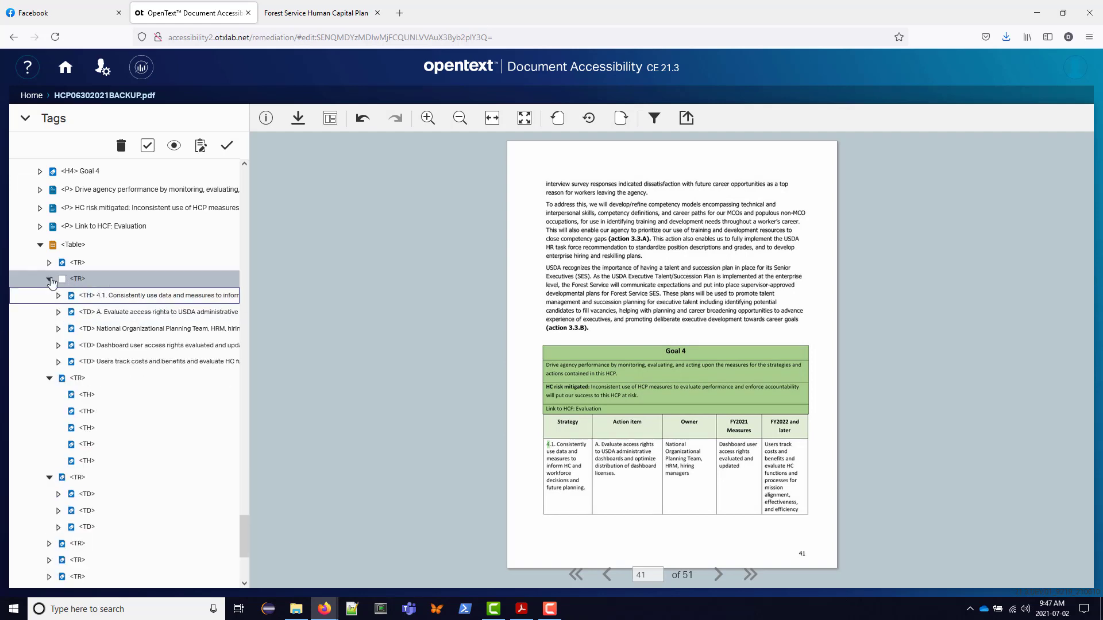
Open the Goal 4 table in an enlarged table editor, review its cell layout, and exit without applying changes.
{"action": "left_click", "coordinate": [83, 251]}
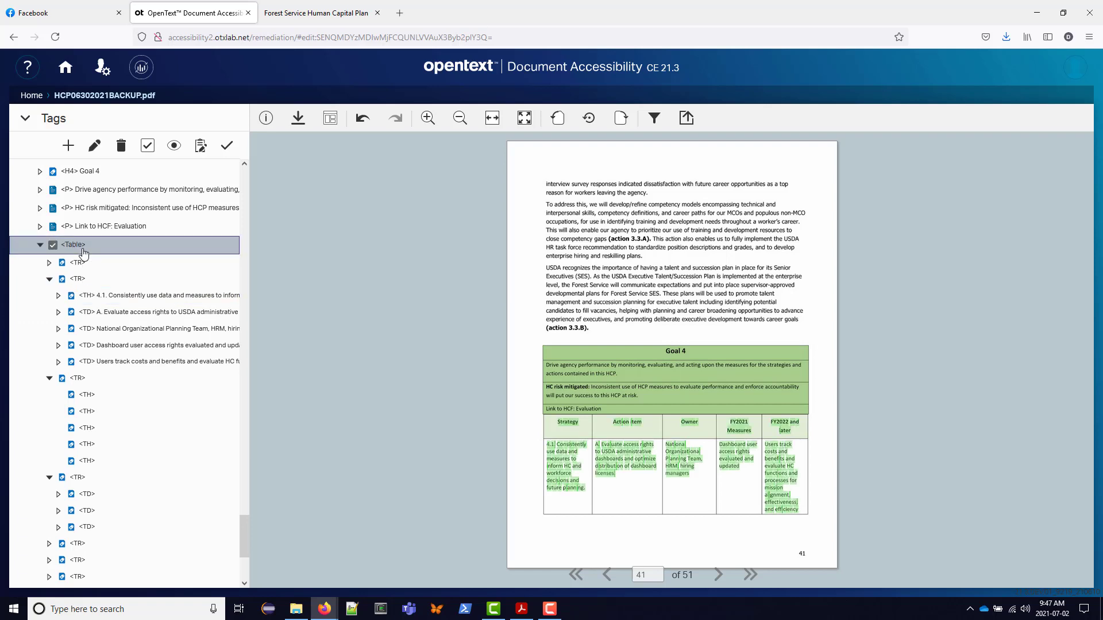
{"action": "double_click", "coordinate": [84, 252]}
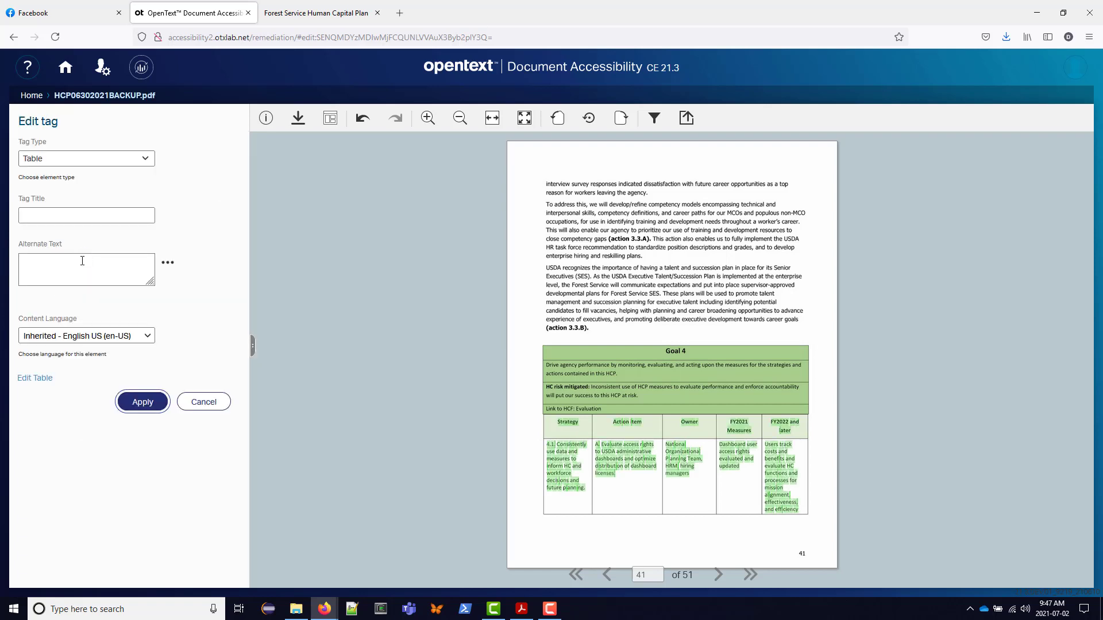
{"action": "left_click", "coordinate": [35, 378]}
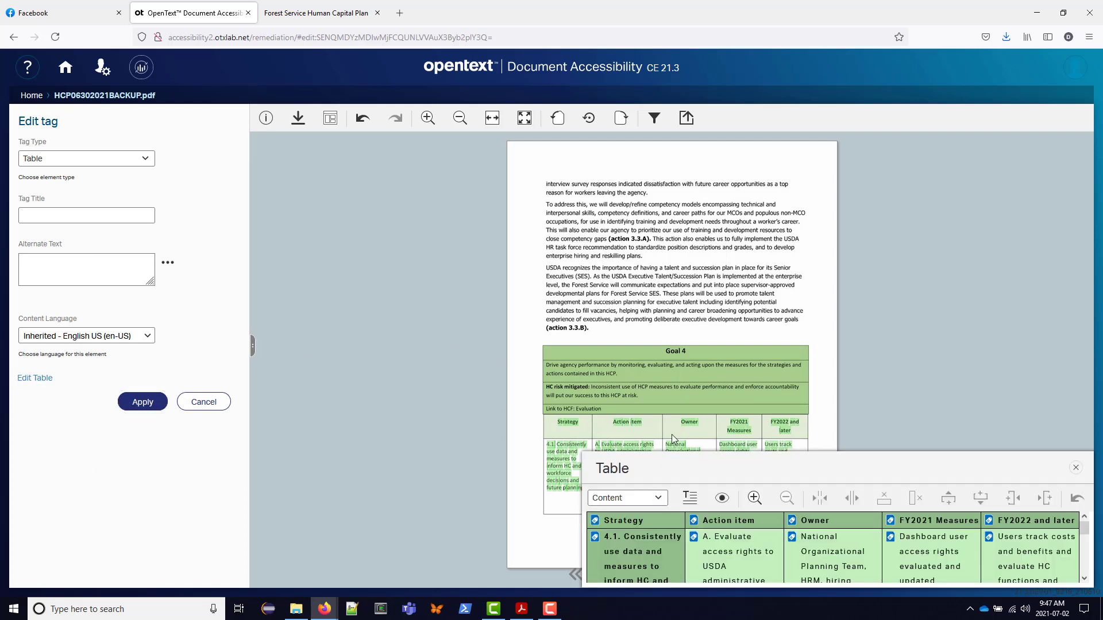
{"action": "left_click_drag", "start_coordinate": [582, 452], "coordinate": [401, 219]}
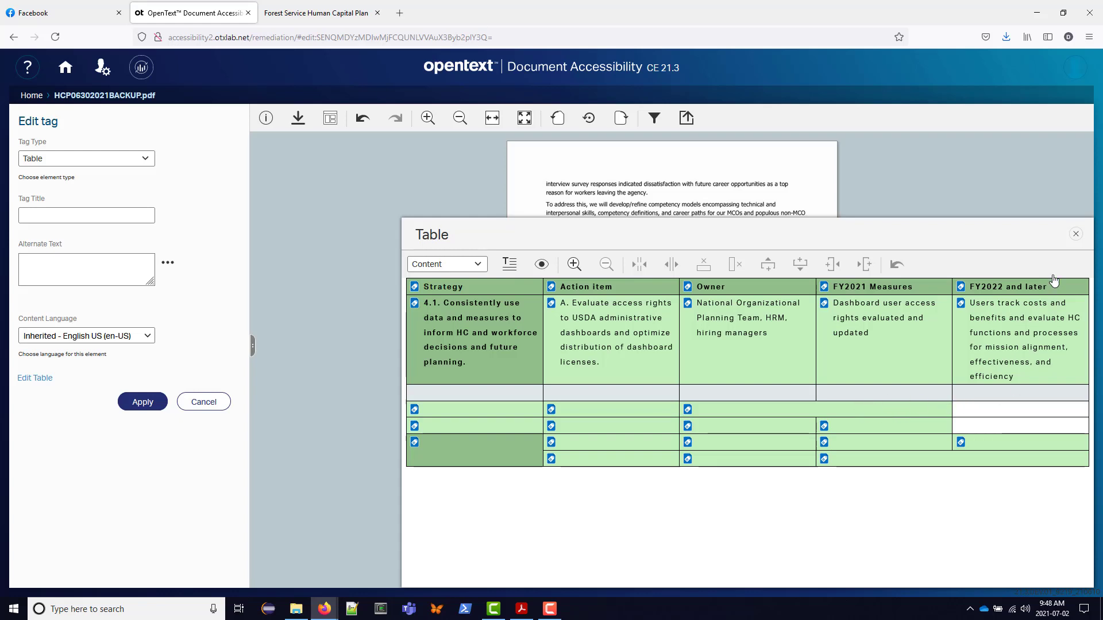
{"action": "left_click", "coordinate": [1076, 233]}
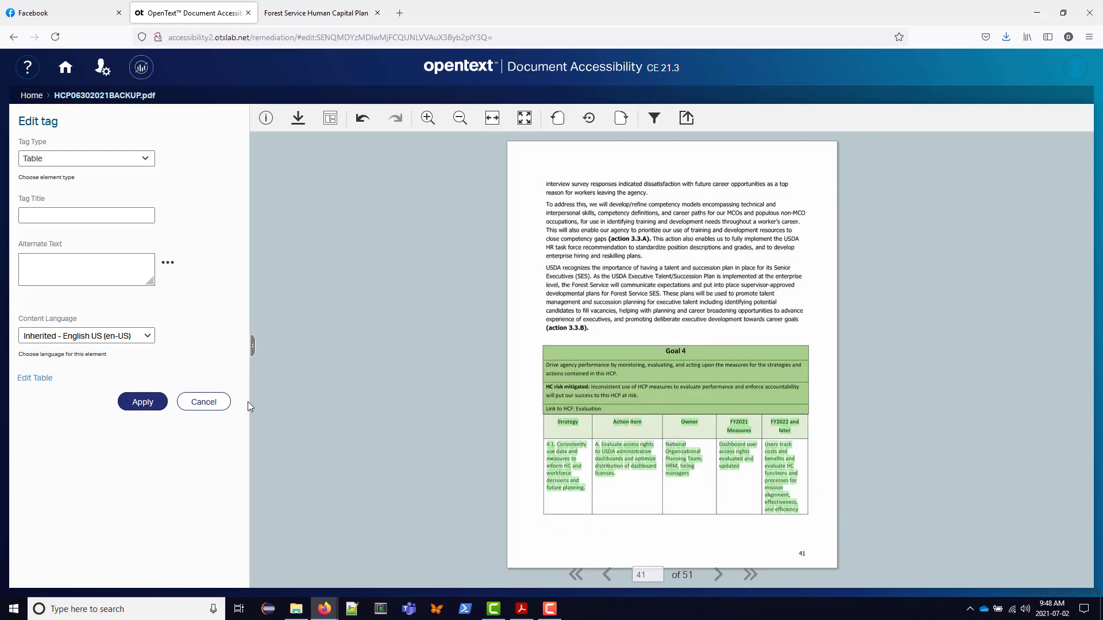
{"action": "left_click", "coordinate": [210, 401]}
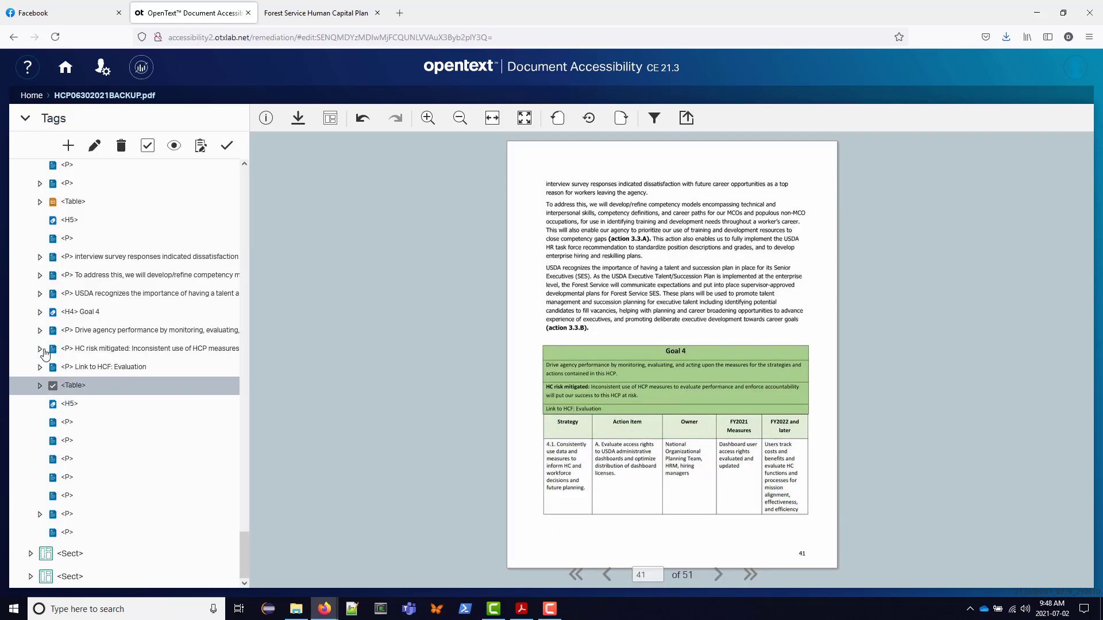
Expand the Goal 4 table's tag and collapse its open TR rows so only the row tags are listed.
{"action": "left_click", "coordinate": [40, 386]}
{"action": "left_click", "coordinate": [49, 284]}
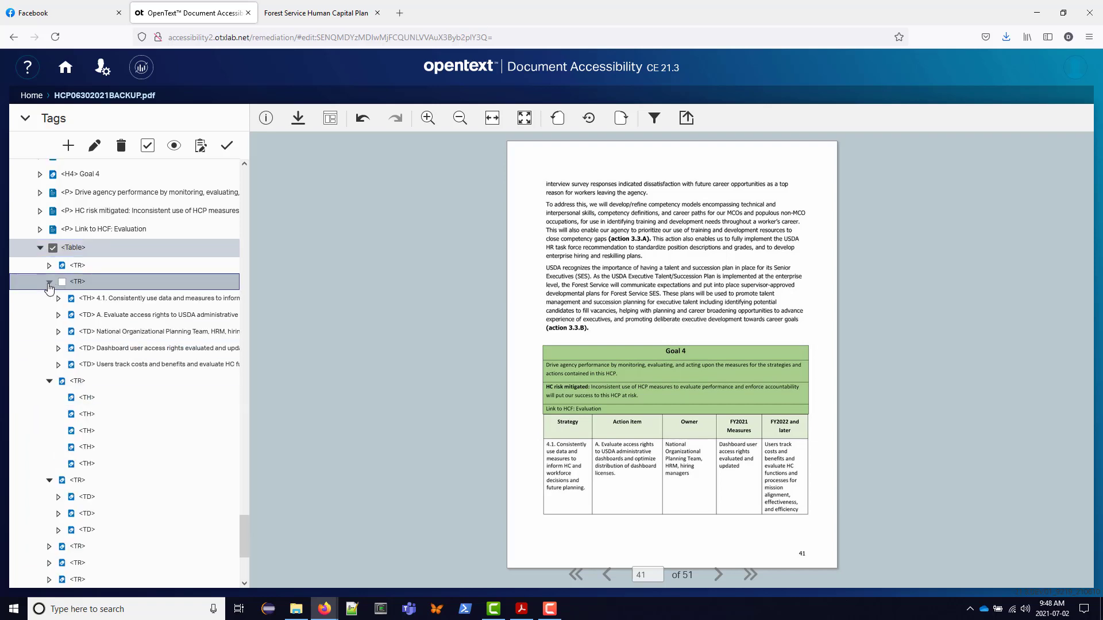
{"action": "left_click", "coordinate": [50, 299]}
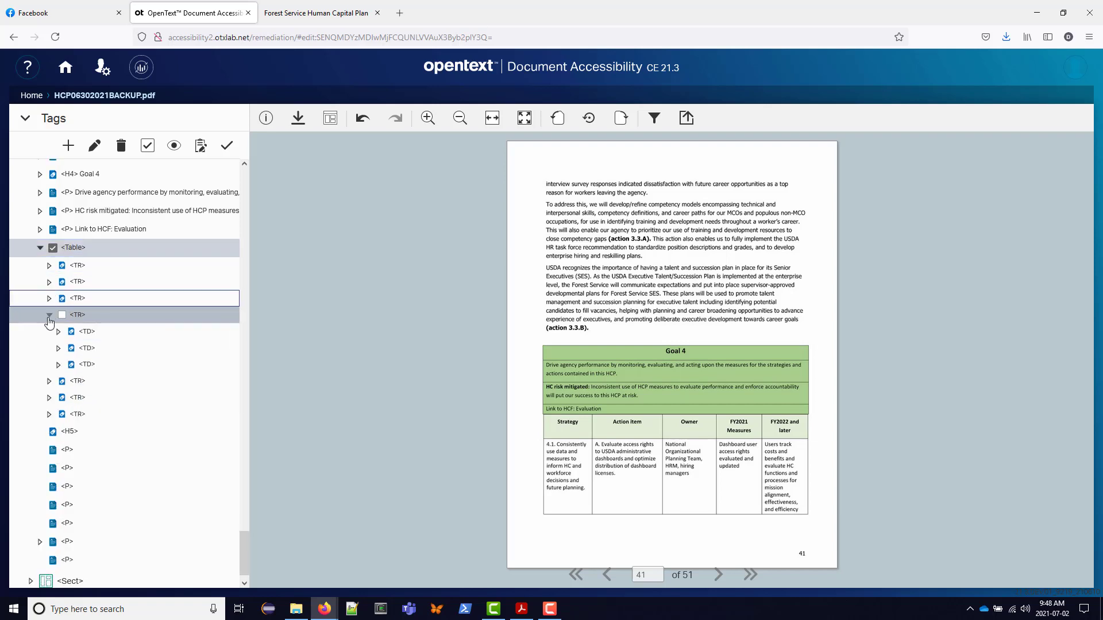
{"action": "left_click", "coordinate": [50, 315]}
Delete the Goal 4 table's third TR, which holds five empty TH cells, after checking the rows above it.
{"action": "left_click", "coordinate": [91, 286]}
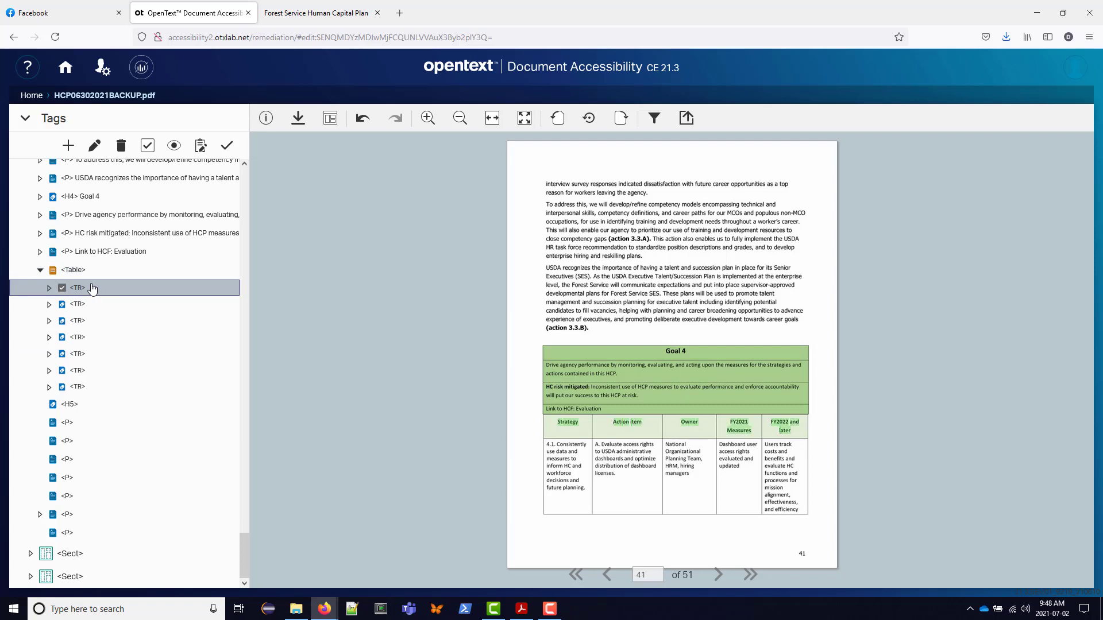
{"action": "key", "text": "Down"}
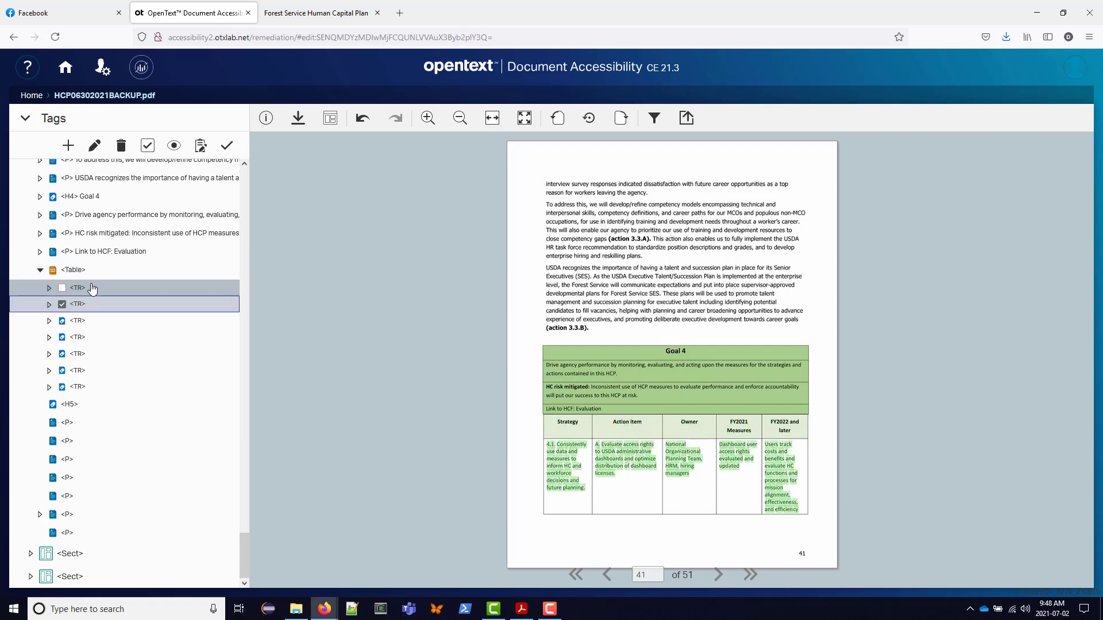
{"action": "left_click", "coordinate": [88, 323]}
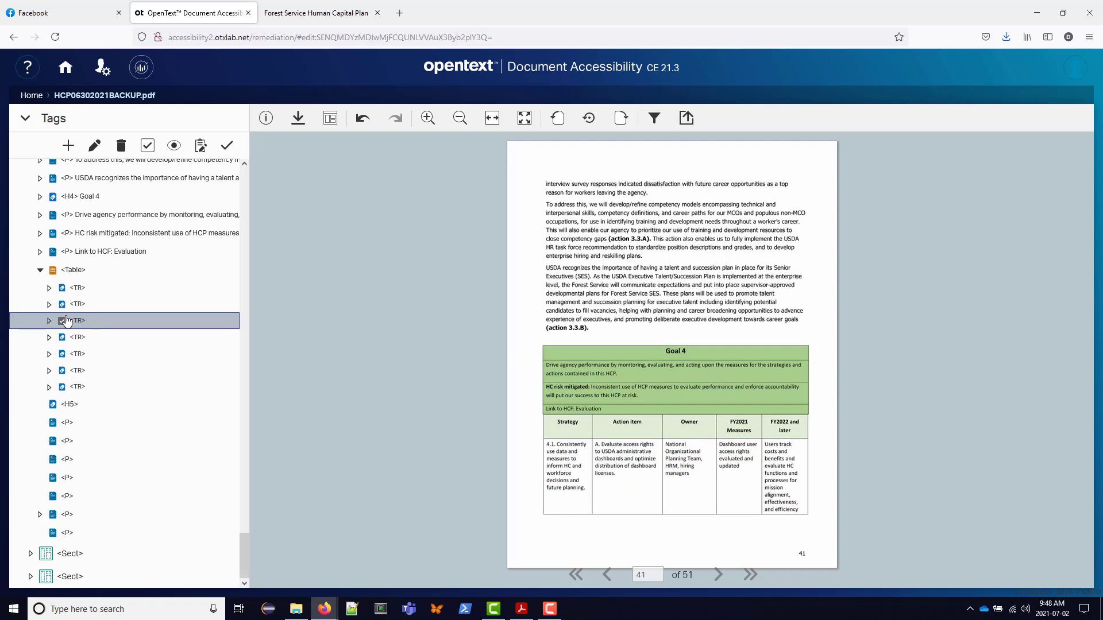
{"action": "left_click", "coordinate": [49, 321]}
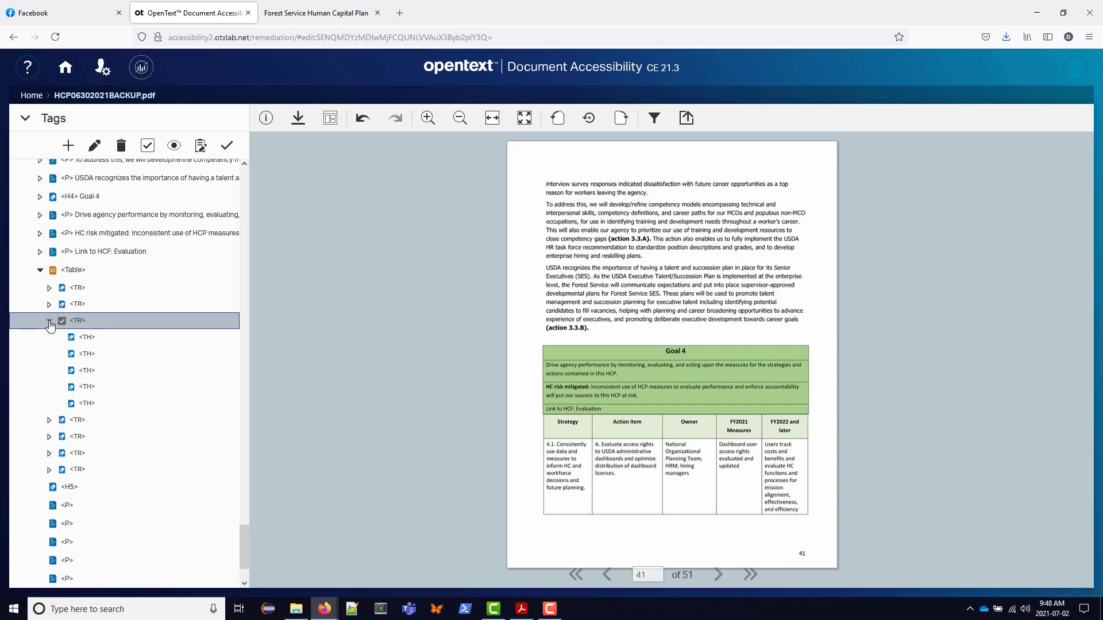
{"action": "right_click", "coordinate": [101, 319]}
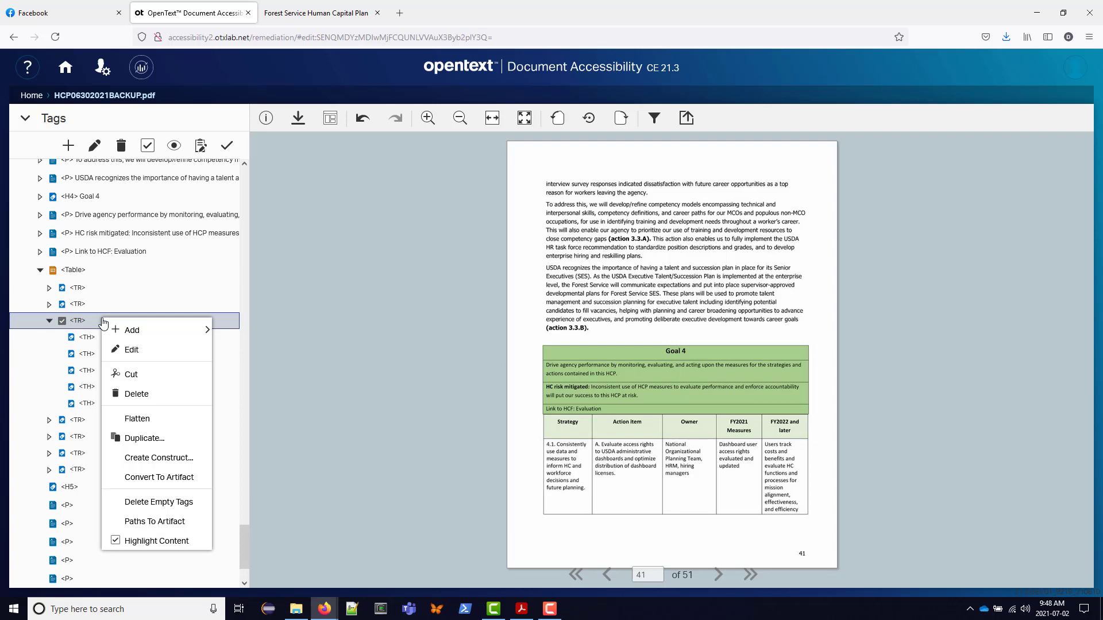
{"action": "left_click", "coordinate": [141, 397]}
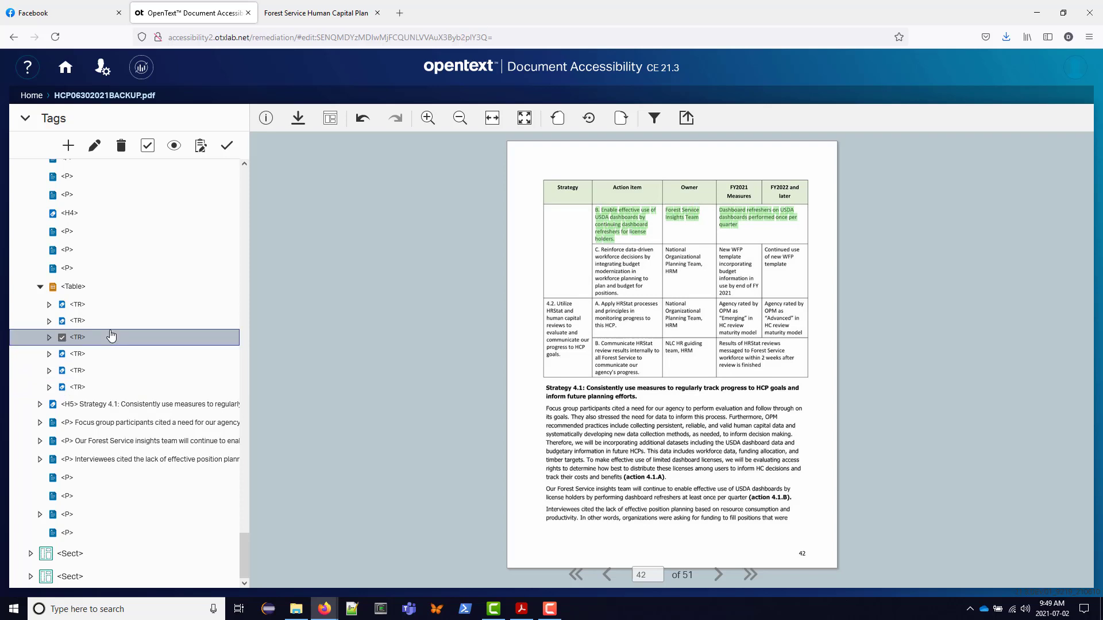
Expand the Goal 4 table's third and fourth TR rows and check the "Dashboard refreshers" TD's span settings without applying changes.
{"action": "left_click", "coordinate": [47, 339]}
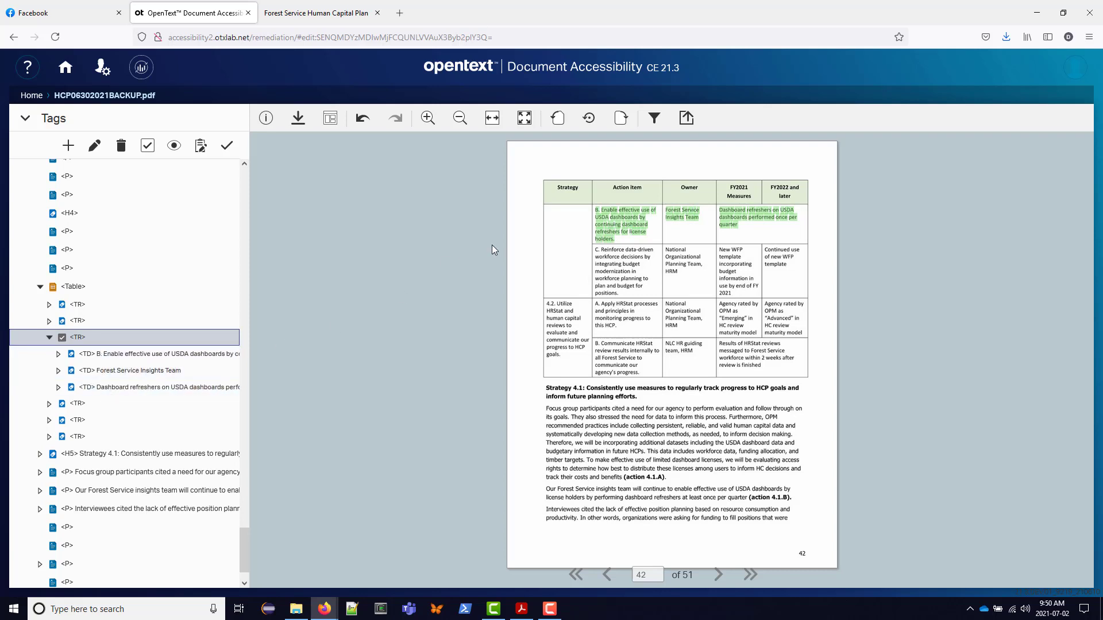
{"action": "left_click", "coordinate": [110, 405]}
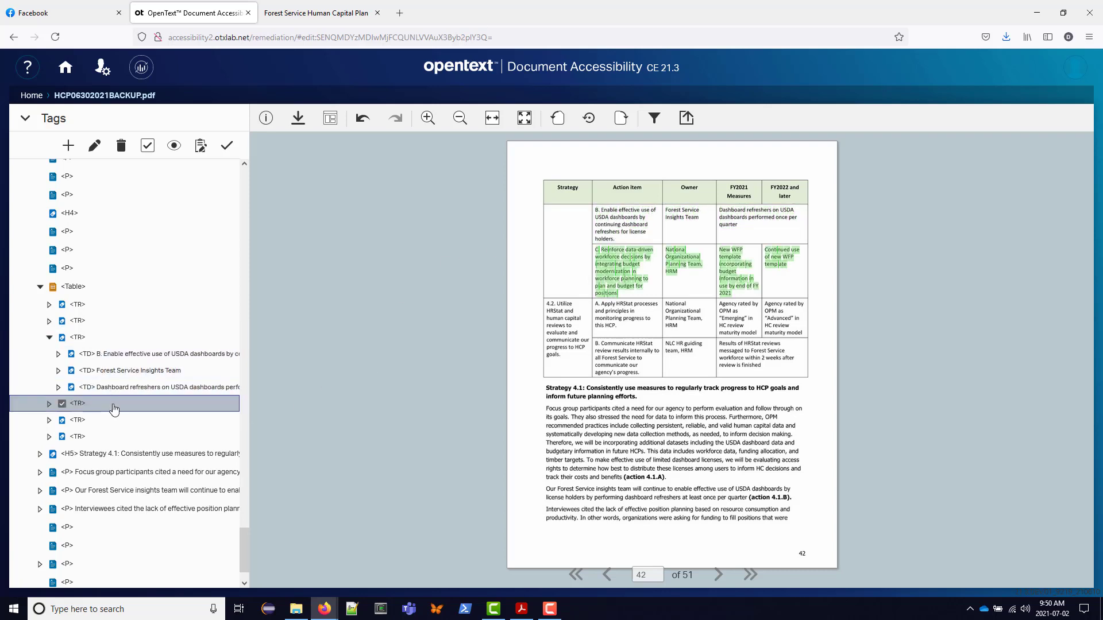
{"action": "left_click", "coordinate": [49, 404]}
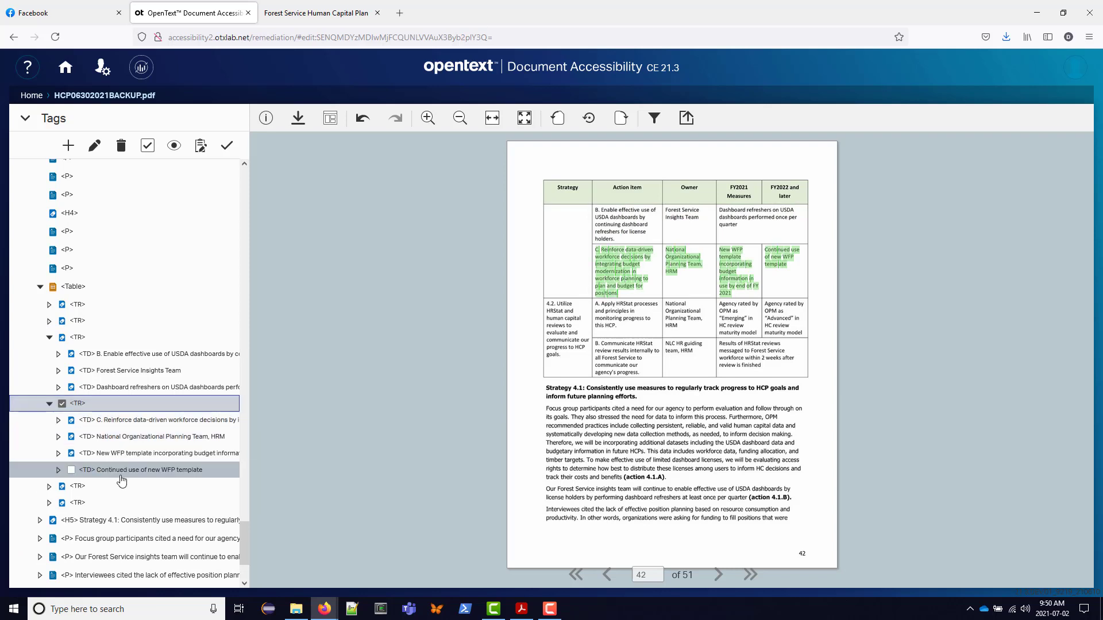
{"action": "left_click", "coordinate": [134, 388]}
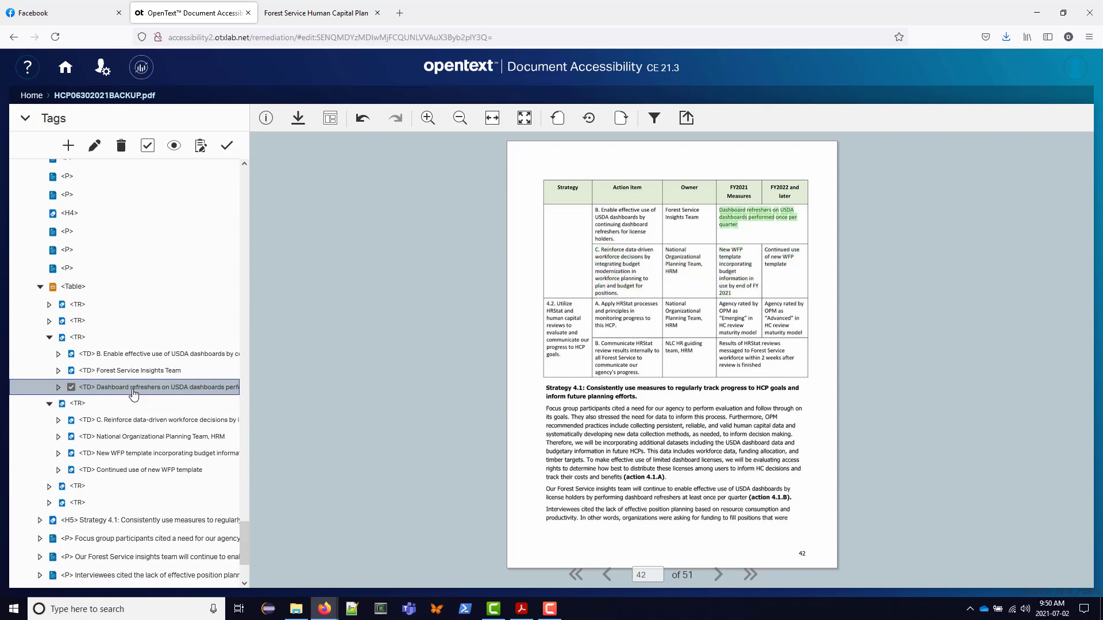
{"action": "double_click", "coordinate": [133, 392]}
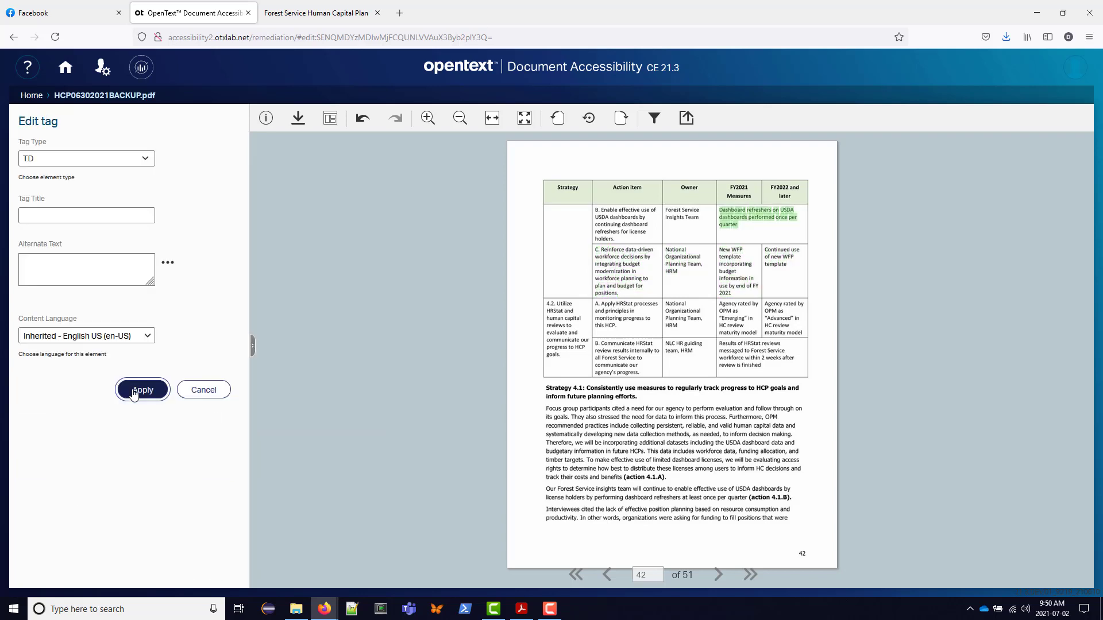
{"action": "left_click", "coordinate": [253, 346]}
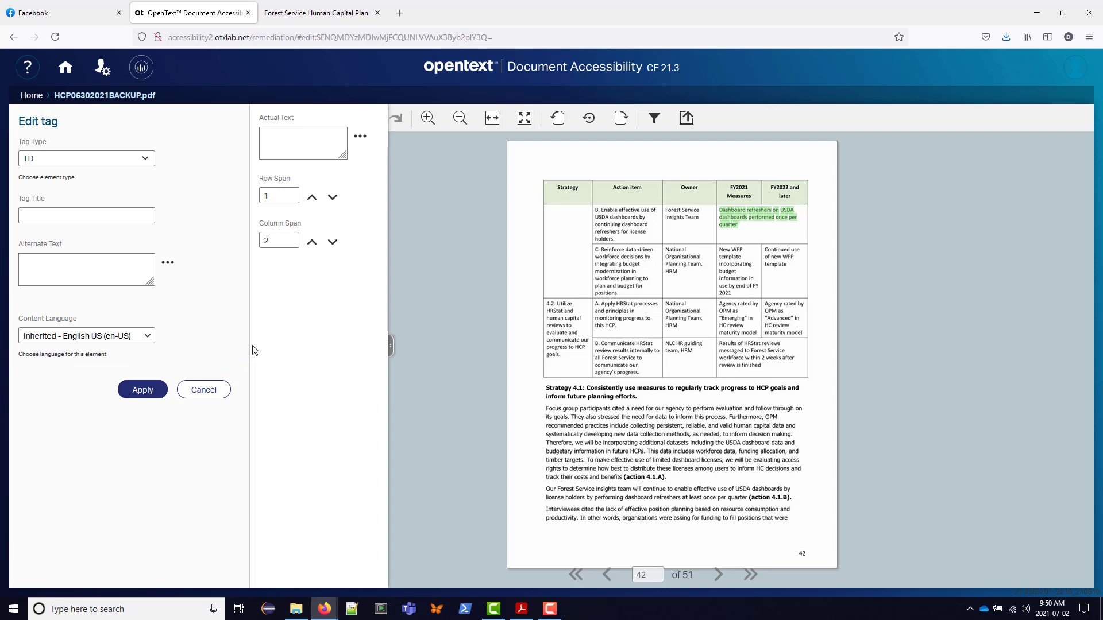
{"action": "left_click", "coordinate": [203, 389]}
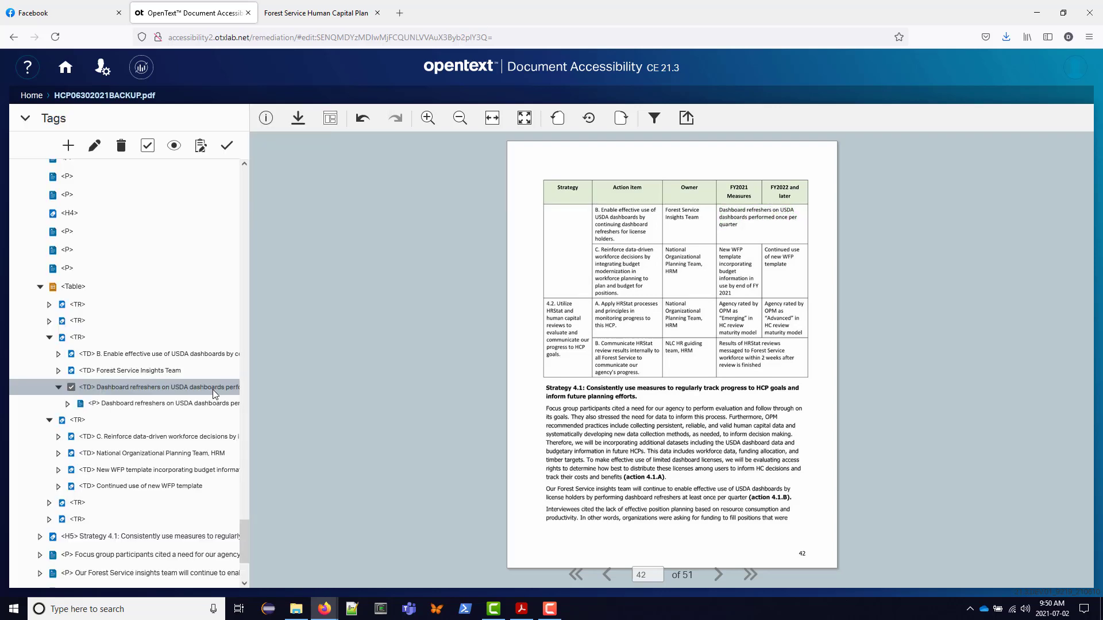
Expand the Goal 4 table's second TR and set its 4.1 heading cell's row span to 3.
{"action": "left_click", "coordinate": [50, 322]}
{"action": "left_click", "coordinate": [50, 322]}
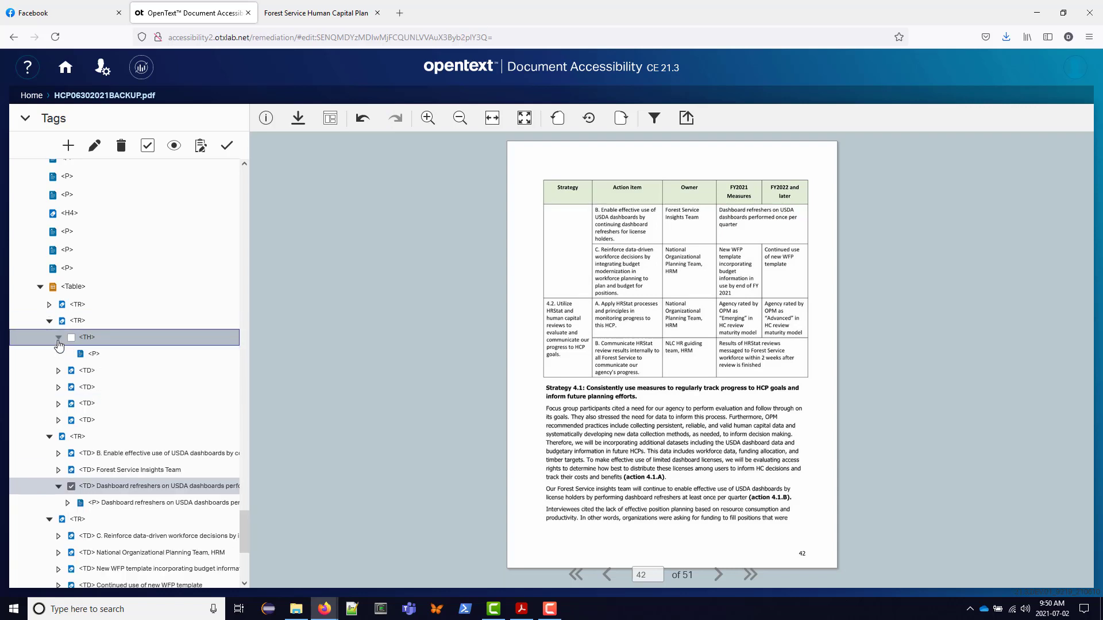
{"action": "left_click", "coordinate": [90, 345]}
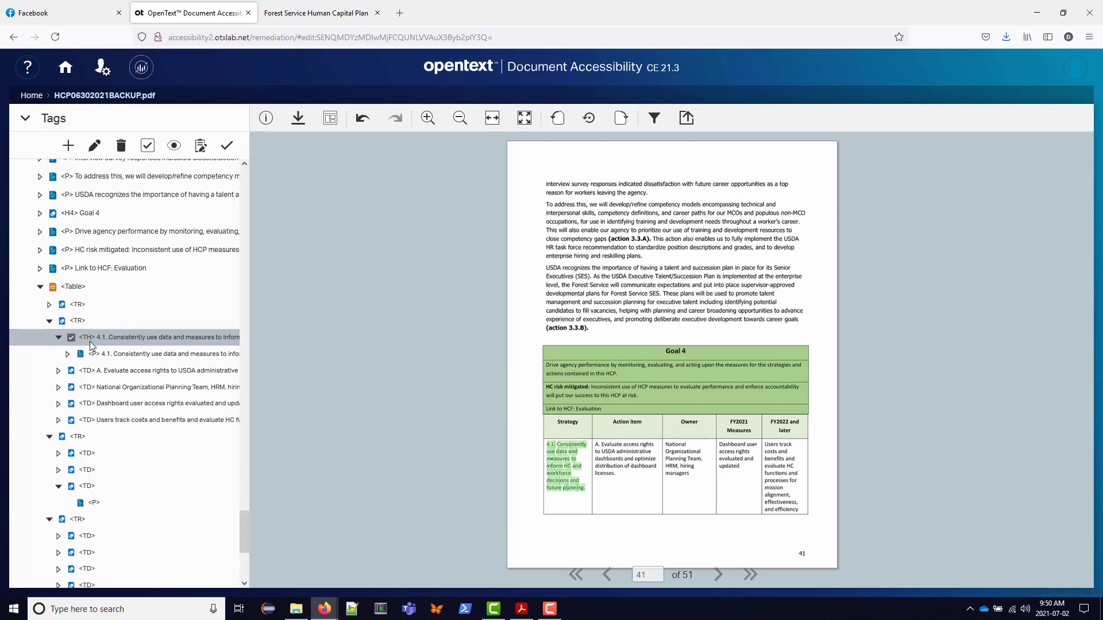
{"action": "double_click", "coordinate": [91, 342]}
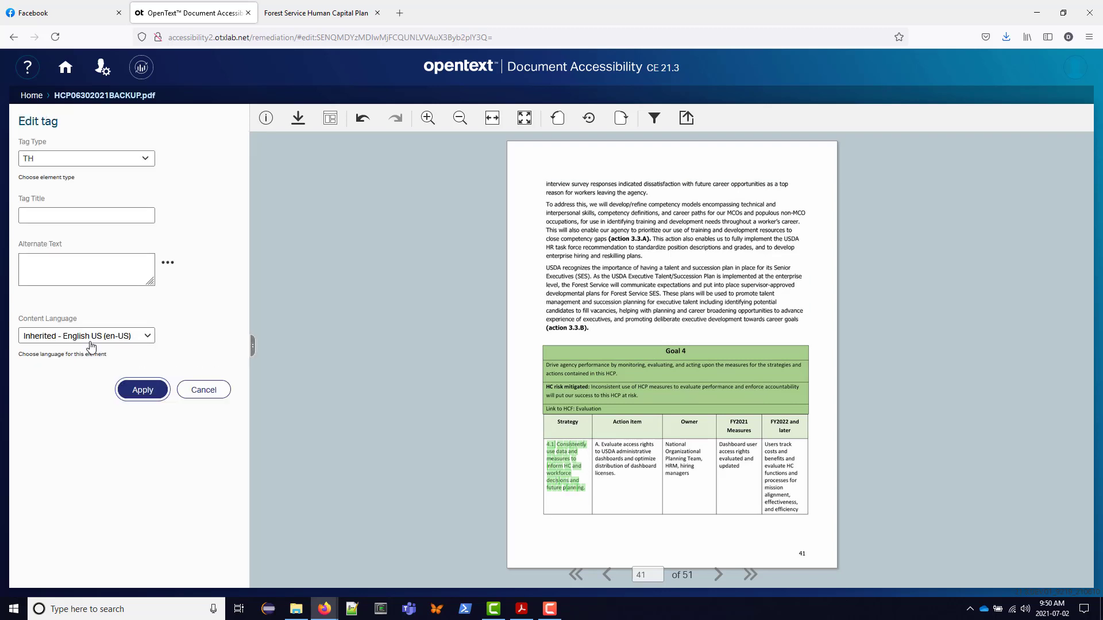
{"action": "left_click", "coordinate": [253, 347]}
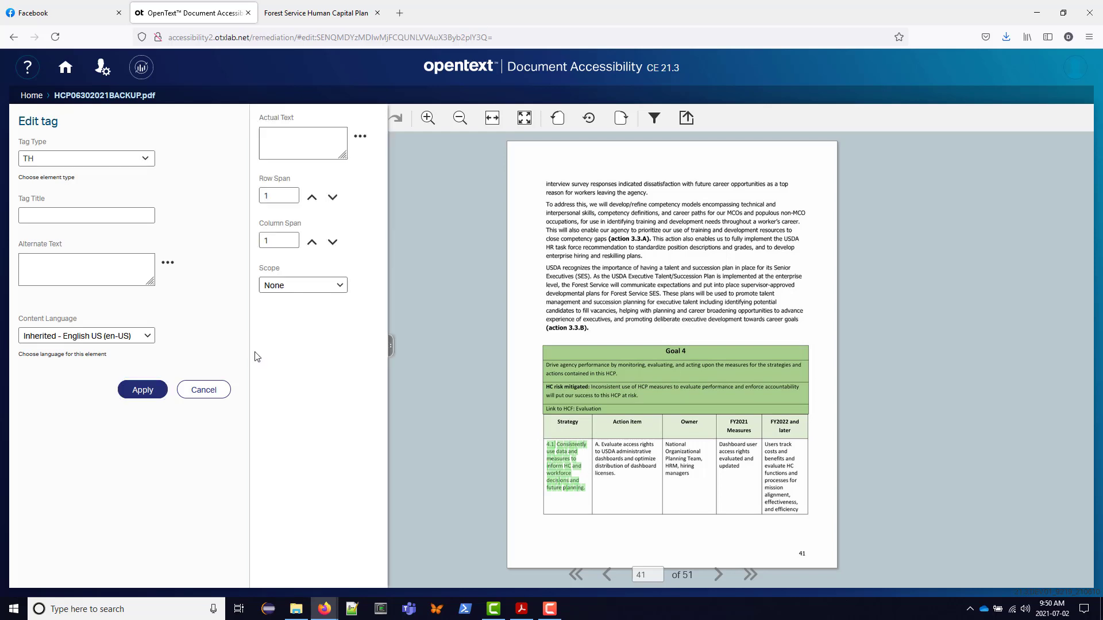
{"action": "left_click", "coordinate": [312, 198]}
{"action": "left_click", "coordinate": [146, 392]}
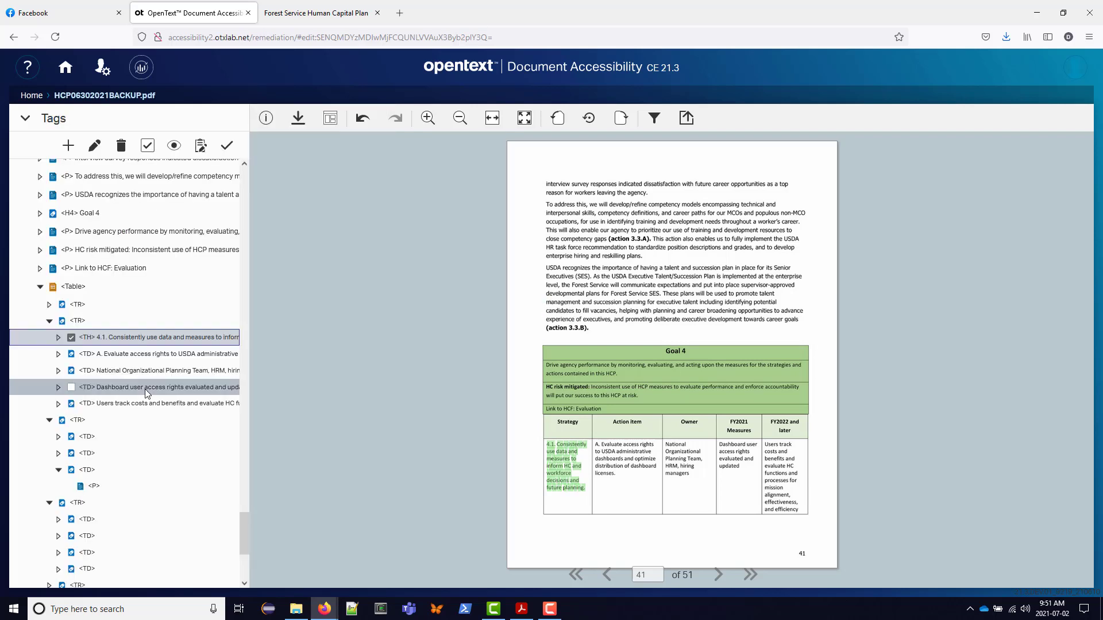
Open the Goal 4 table in an enlarged table editor to check the 4.1 heading cell's span across its rows.
{"action": "left_click", "coordinate": [98, 290]}
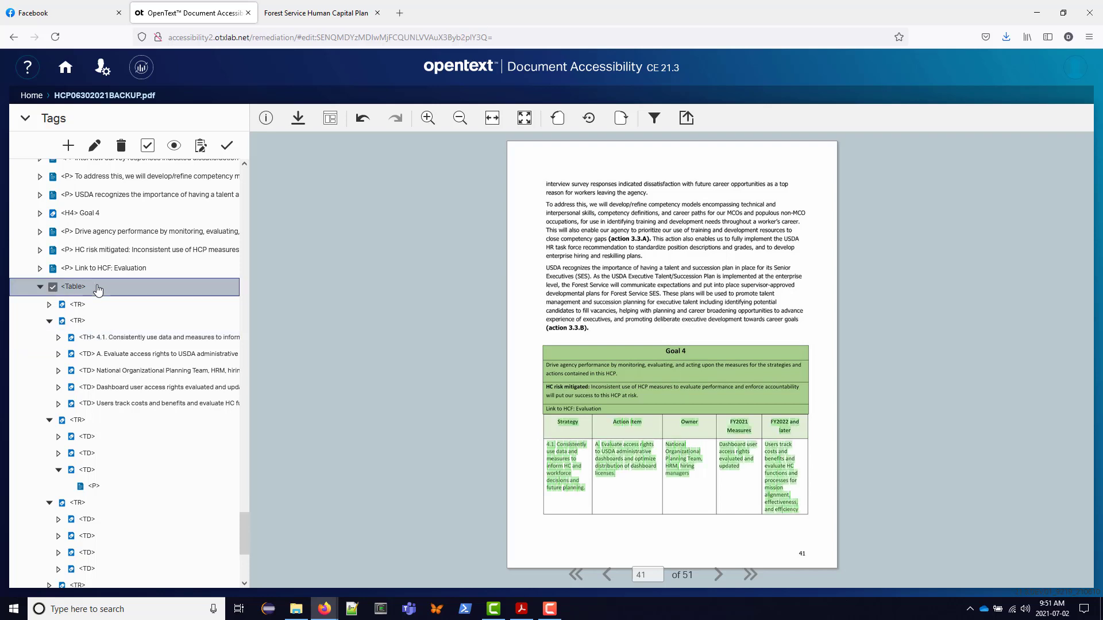
{"action": "double_click", "coordinate": [98, 291]}
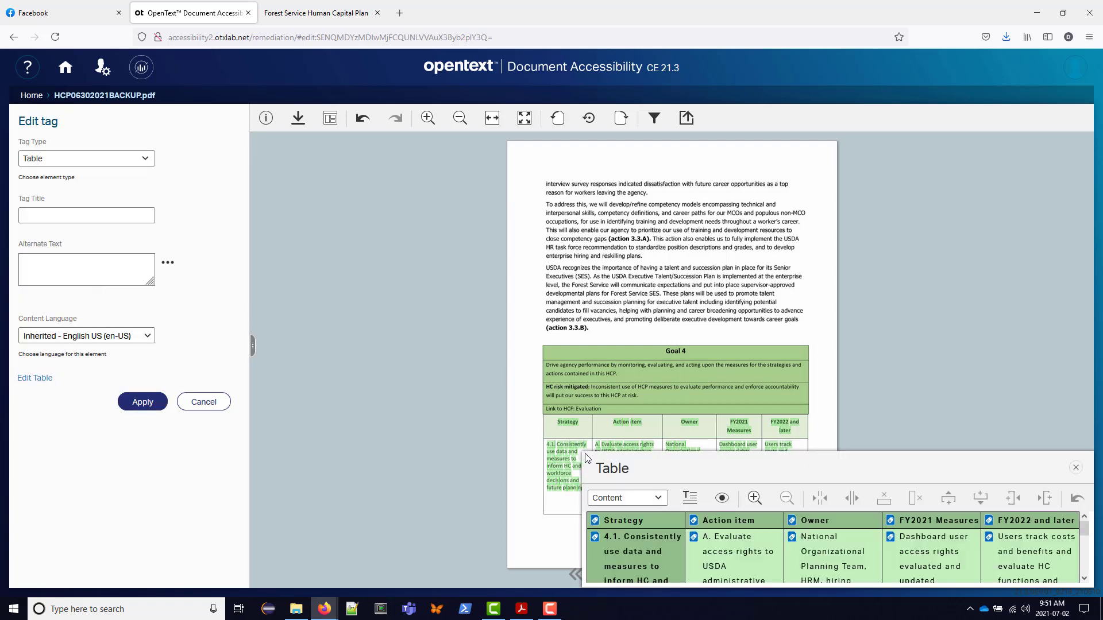
{"action": "left_click_drag", "start_coordinate": [583, 452], "coordinate": [249, 105]}
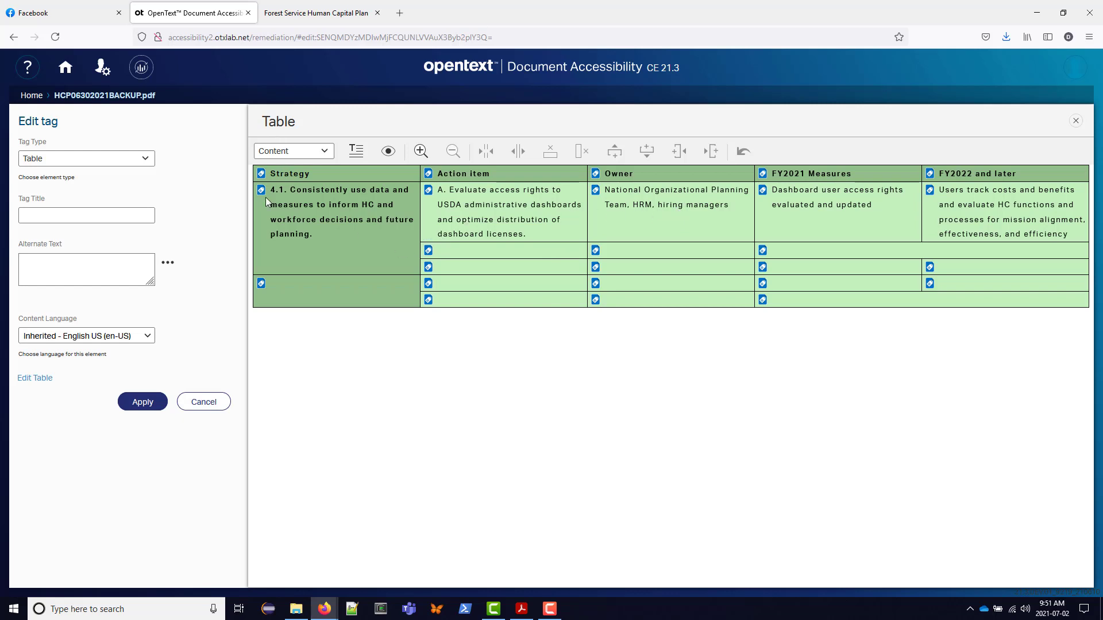
Switch to Facebook, compare the annotated table image, and review the PDF Accessibility post's listed pages and table comments.
{"action": "left_click", "coordinate": [78, 10]}
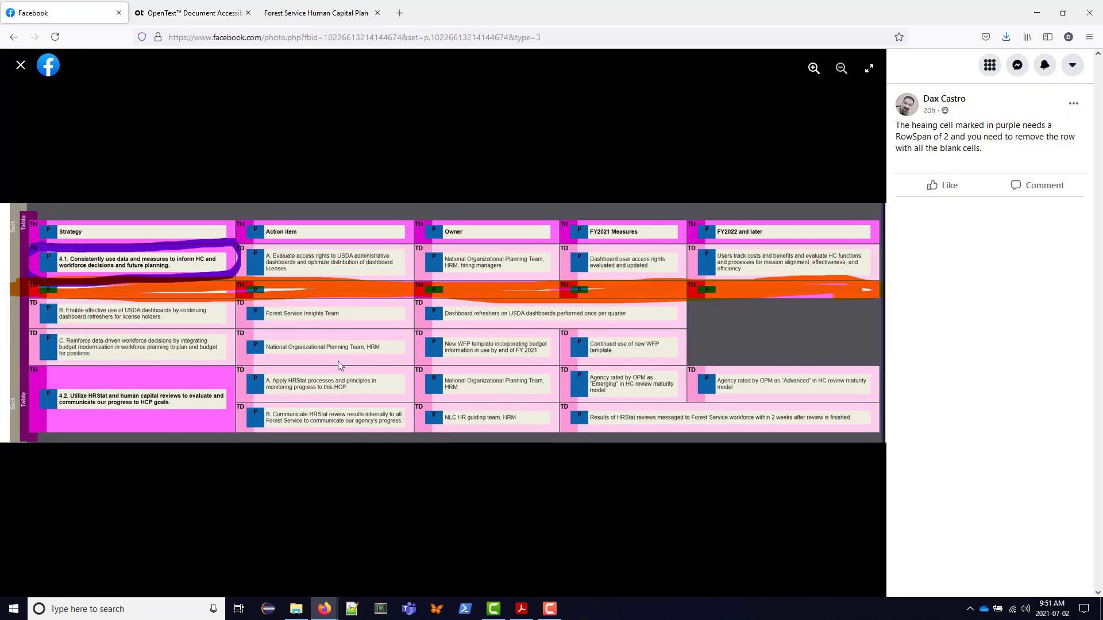
{"action": "left_click", "coordinate": [20, 68]}
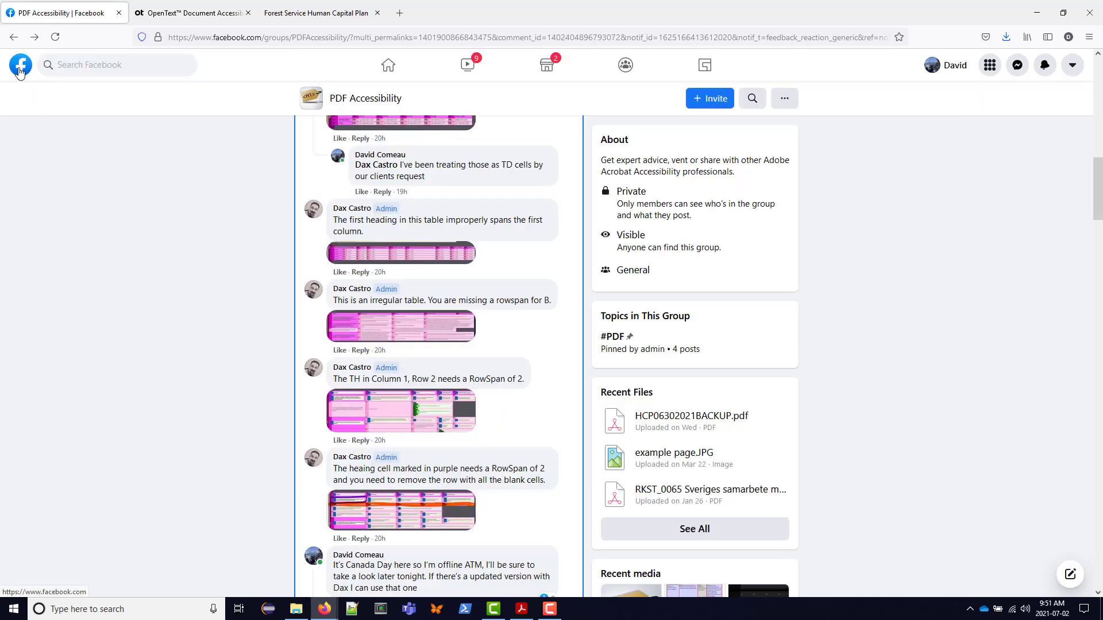
{"action": "scroll", "coordinate": [389, 239], "scroll_direction": "up", "scroll_amount": 8}
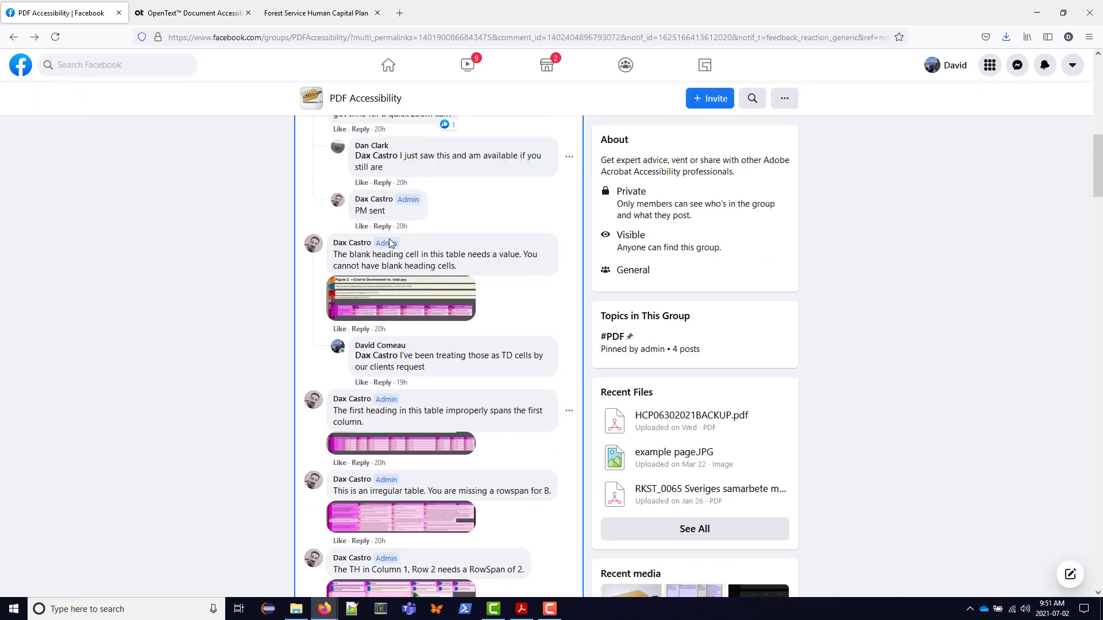
{"action": "scroll", "coordinate": [389, 243], "scroll_direction": "up", "scroll_amount": 2}
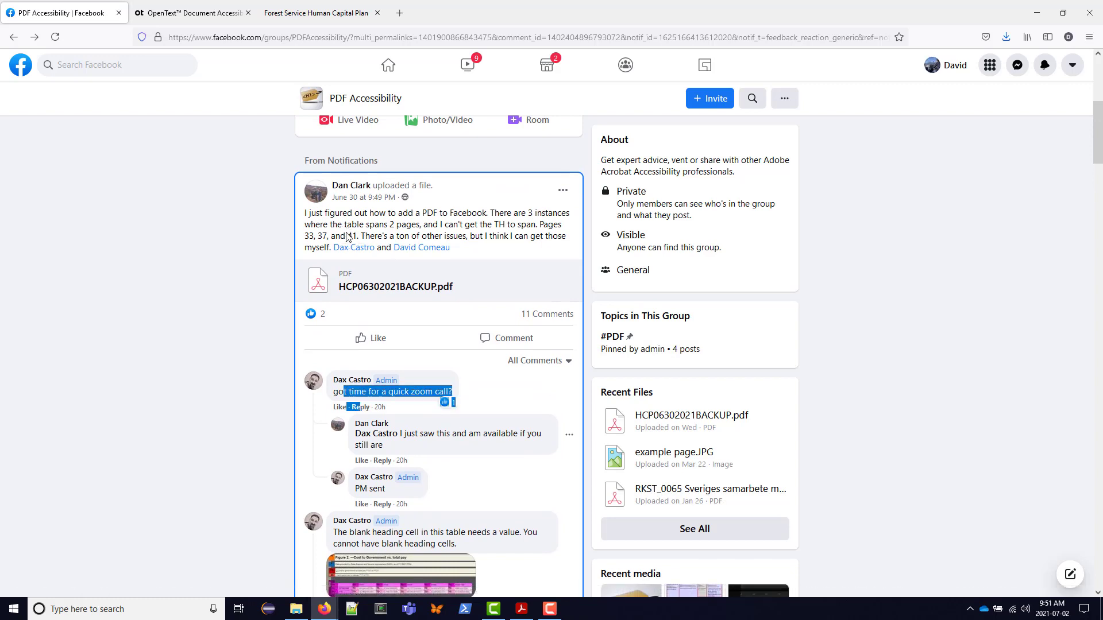
{"action": "double_click", "coordinate": [352, 236]}
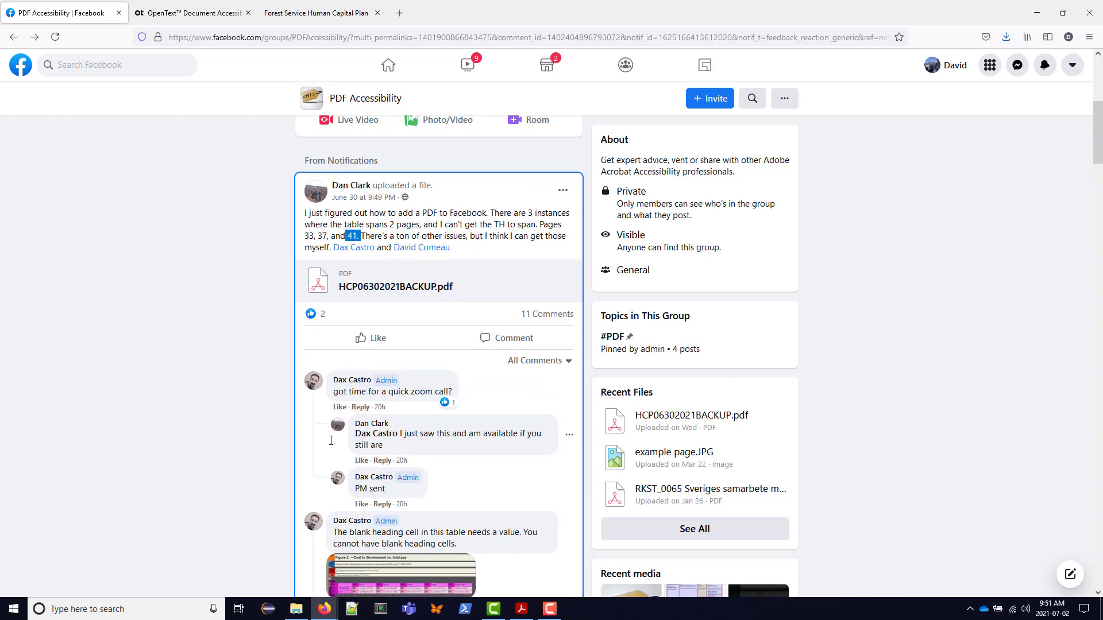
{"action": "scroll", "coordinate": [287, 439], "scroll_direction": "down", "scroll_amount": 10}
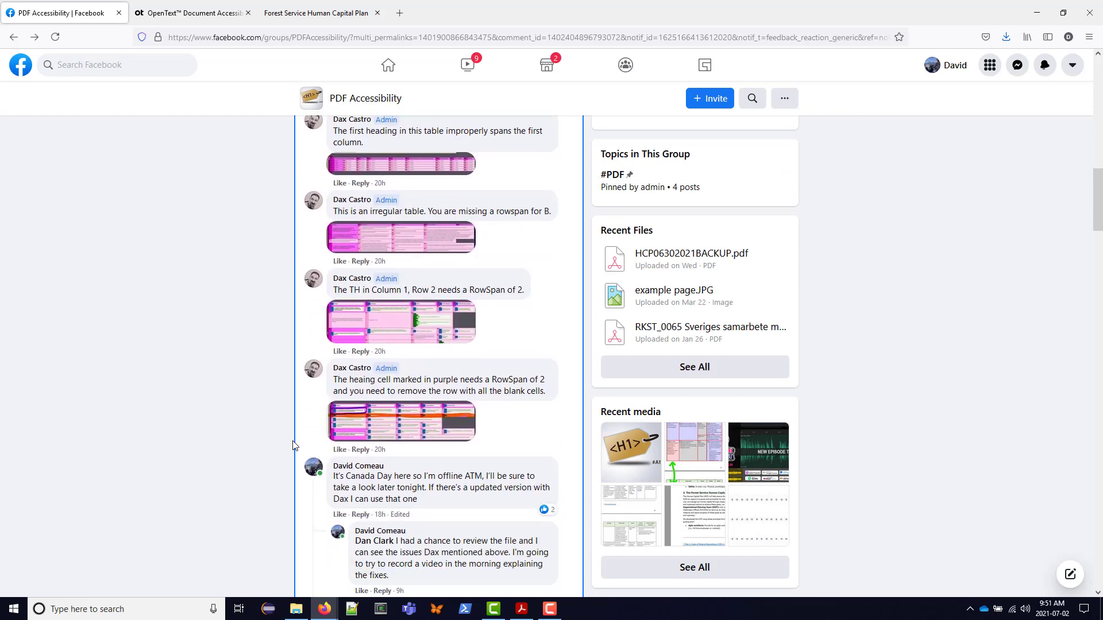
{"action": "scroll", "coordinate": [292, 445], "scroll_direction": "down", "scroll_amount": 3}
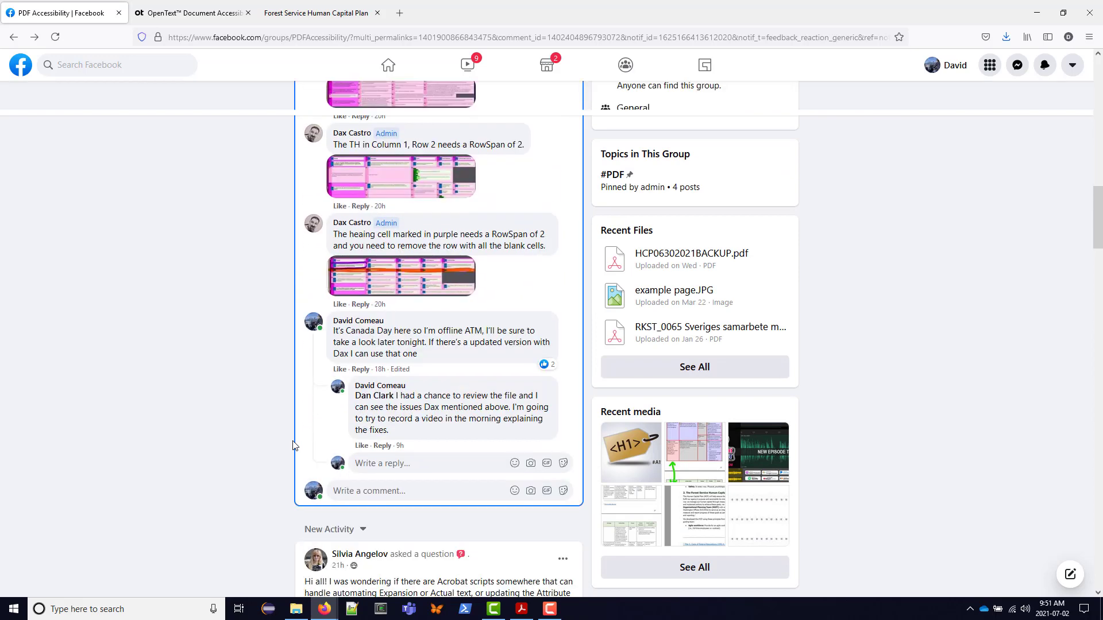
Return to OpenText Document Accessibility, exit the table editor without changes, and download the accessible version of the PDF, opening it with Adobe Acrobat DC.
{"action": "left_click", "coordinate": [219, 16]}
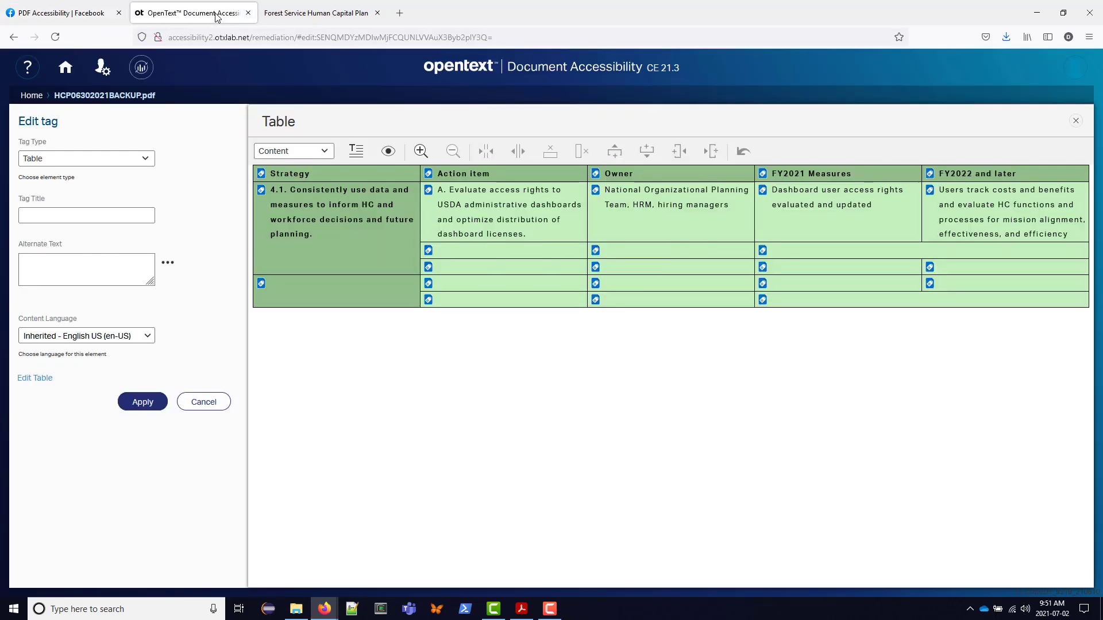
{"action": "left_click", "coordinate": [204, 401]}
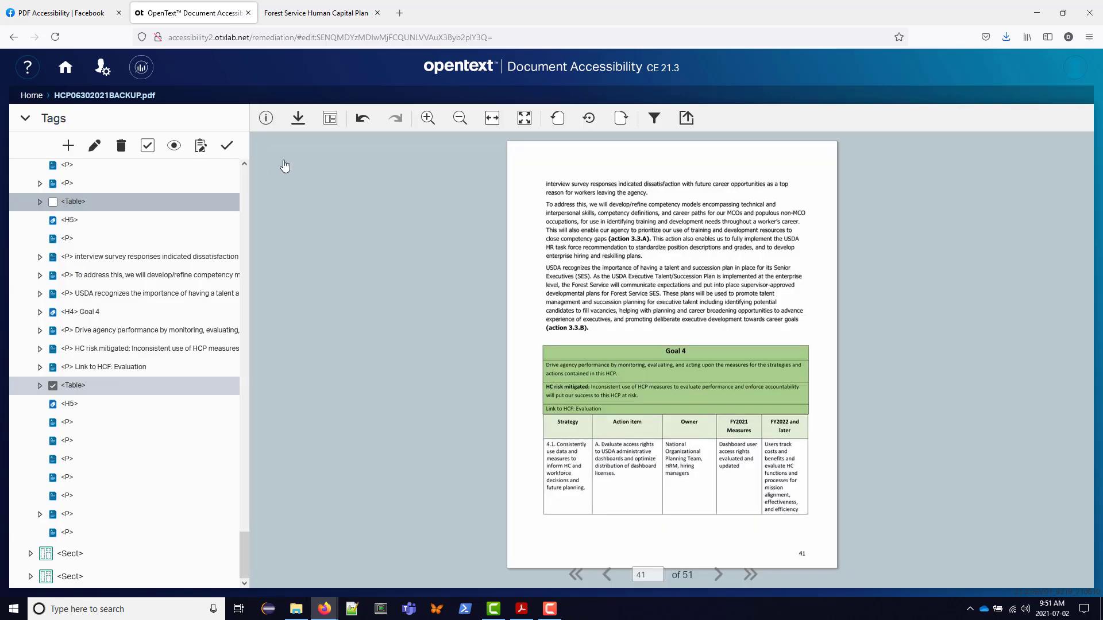
{"action": "left_click", "coordinate": [298, 120]}
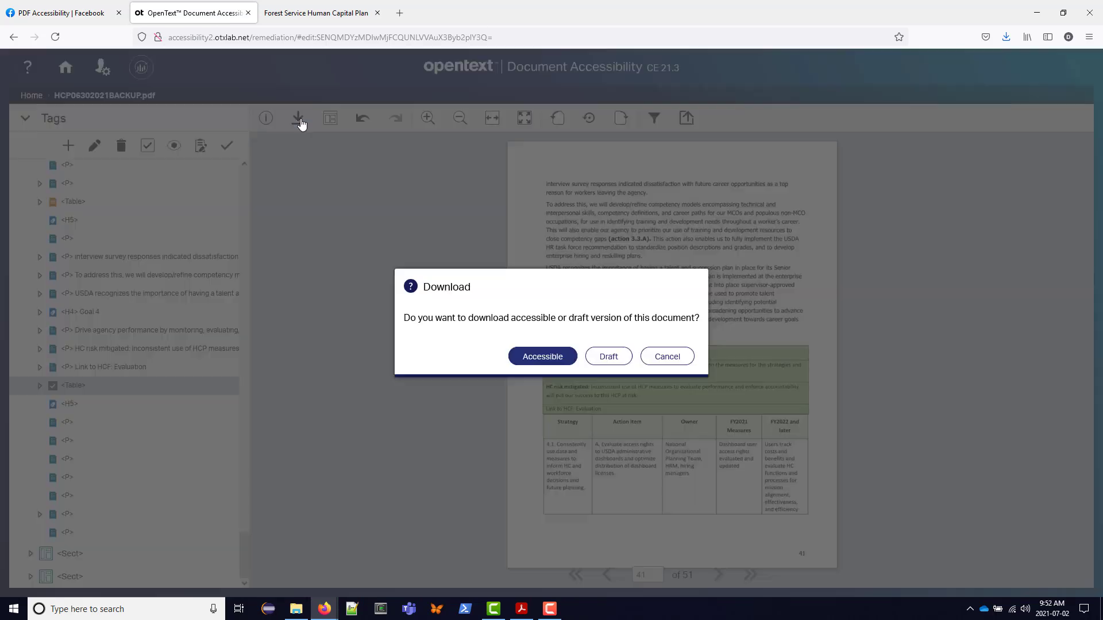
{"action": "left_click", "coordinate": [544, 355]}
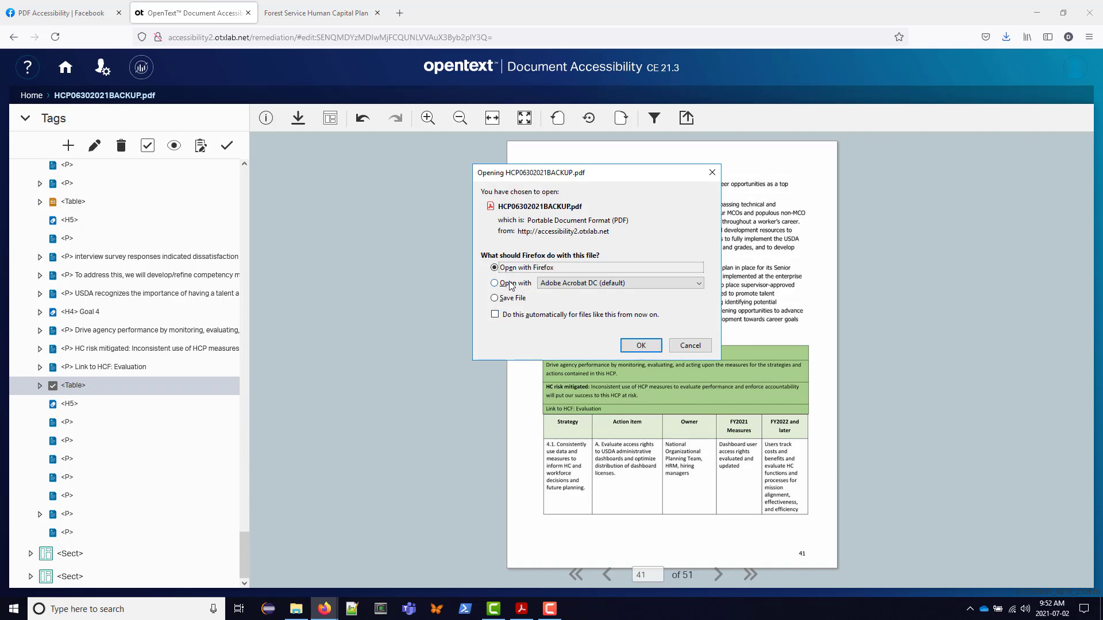
{"action": "left_click", "coordinate": [510, 283]}
{"action": "left_click", "coordinate": [641, 345]}
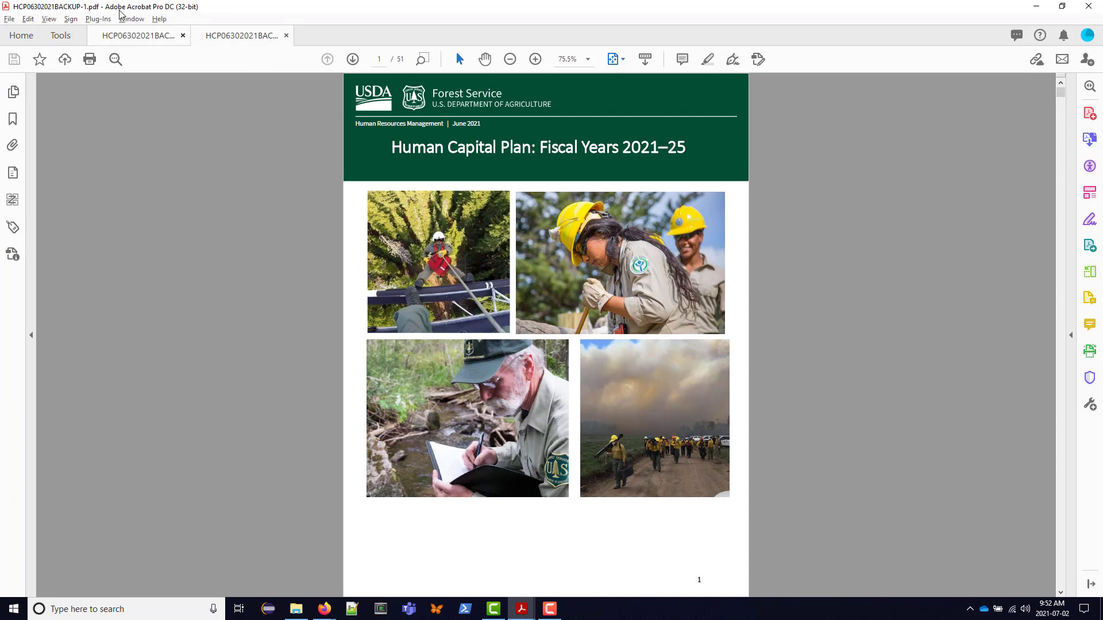
Convert the downloaded PDF to HTML with callas pdfGoHTML 2 and display its Structure Tags view.
{"action": "left_click", "coordinate": [97, 20]}
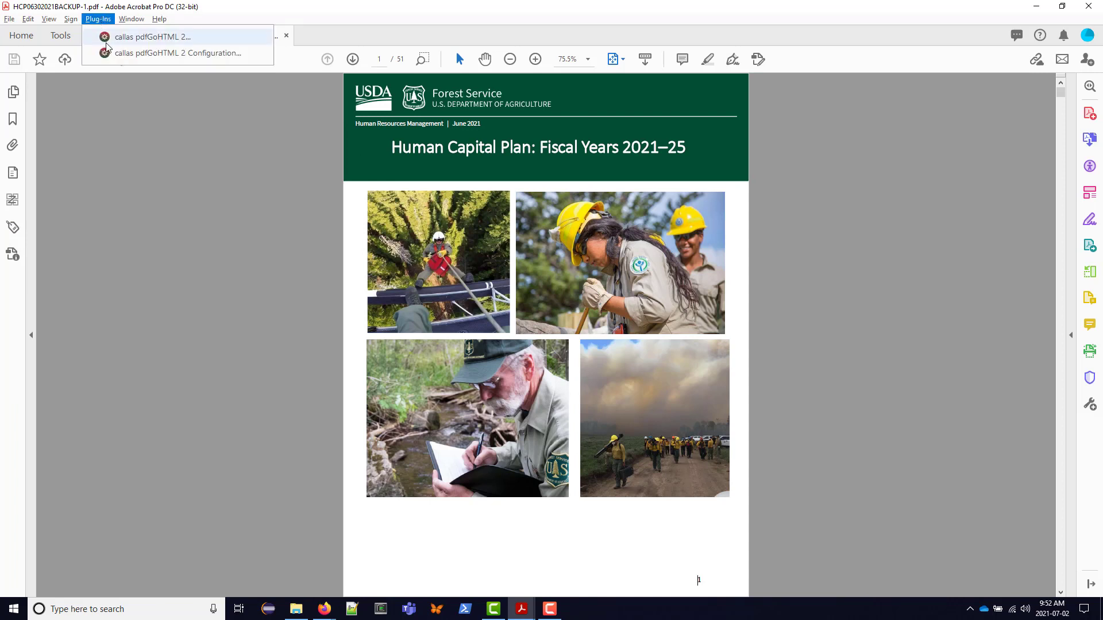
{"action": "left_click", "coordinate": [106, 44]}
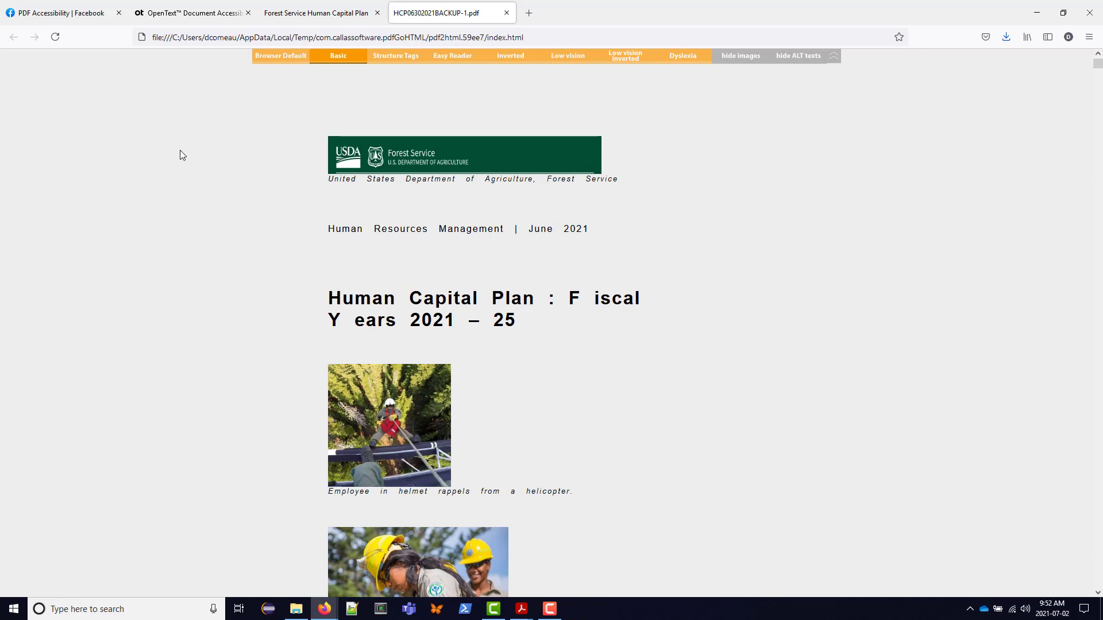
{"action": "left_click", "coordinate": [414, 57]}
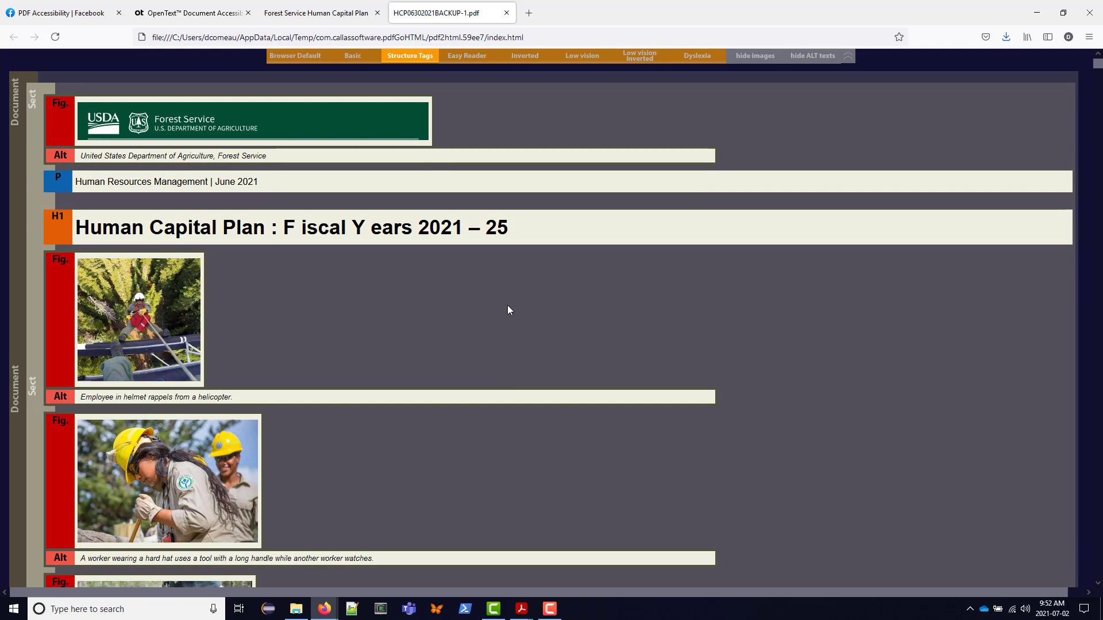
Search the HCP06302021BACKUP-1.pdf Structure Tags output for strategy 4.1 and examine the Goal 4 table's heading cells and row spans.
{"action": "scroll", "coordinate": [508, 309], "scroll_direction": "down", "scroll_amount": 6}
{"action": "scroll", "coordinate": [507, 309], "scroll_direction": "down", "scroll_amount": 10}
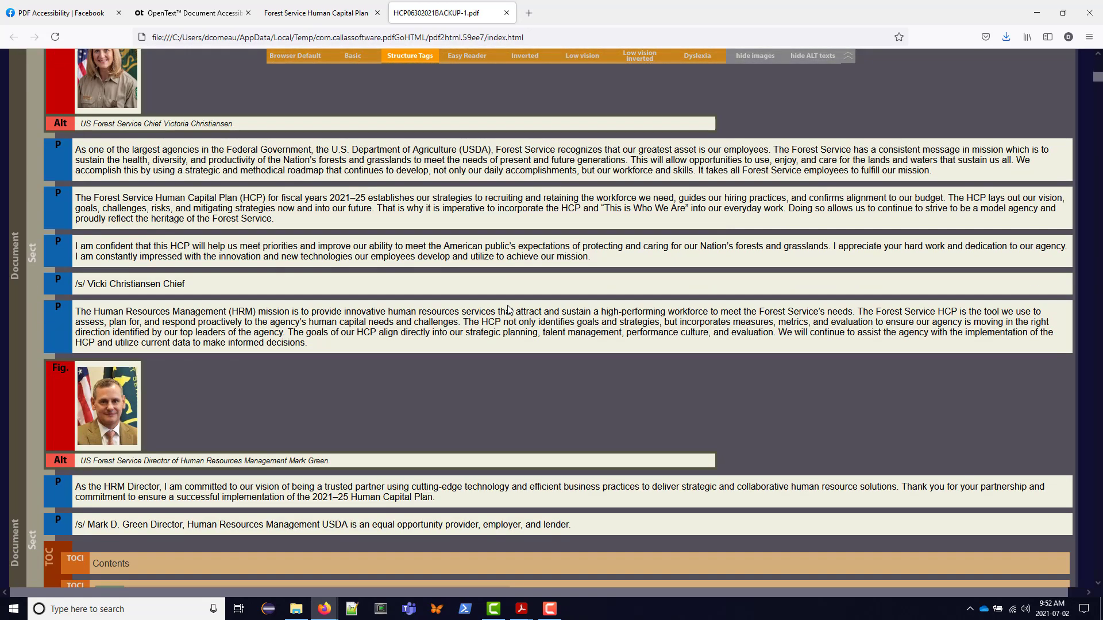
{"action": "scroll", "coordinate": [508, 309], "scroll_direction": "down", "scroll_amount": 20}
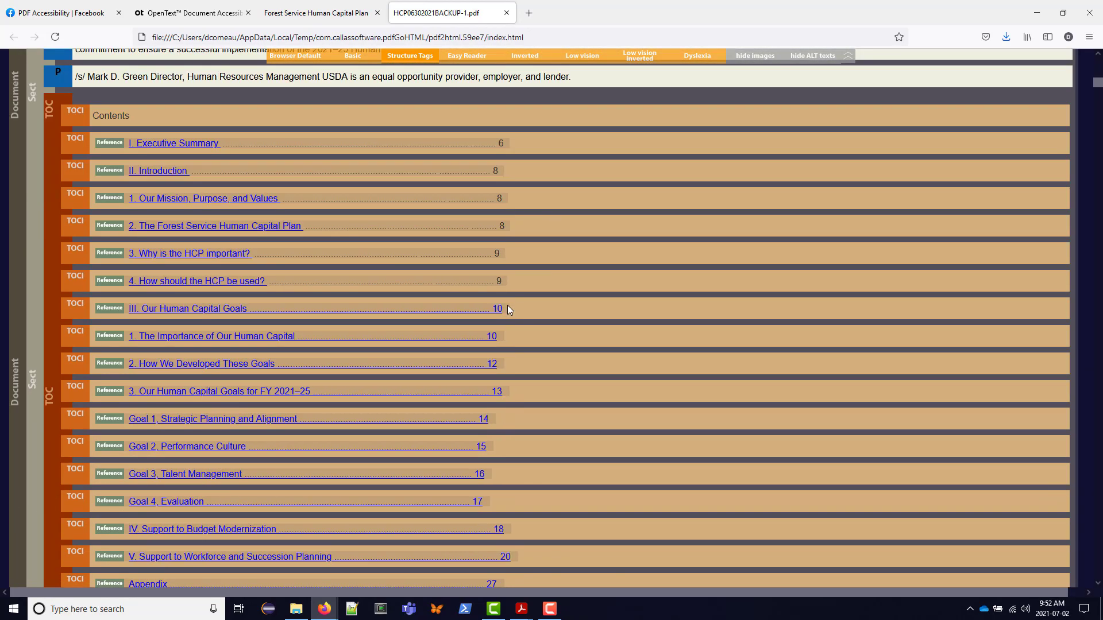
{"action": "scroll", "coordinate": [508, 311], "scroll_direction": "down", "scroll_amount": 10}
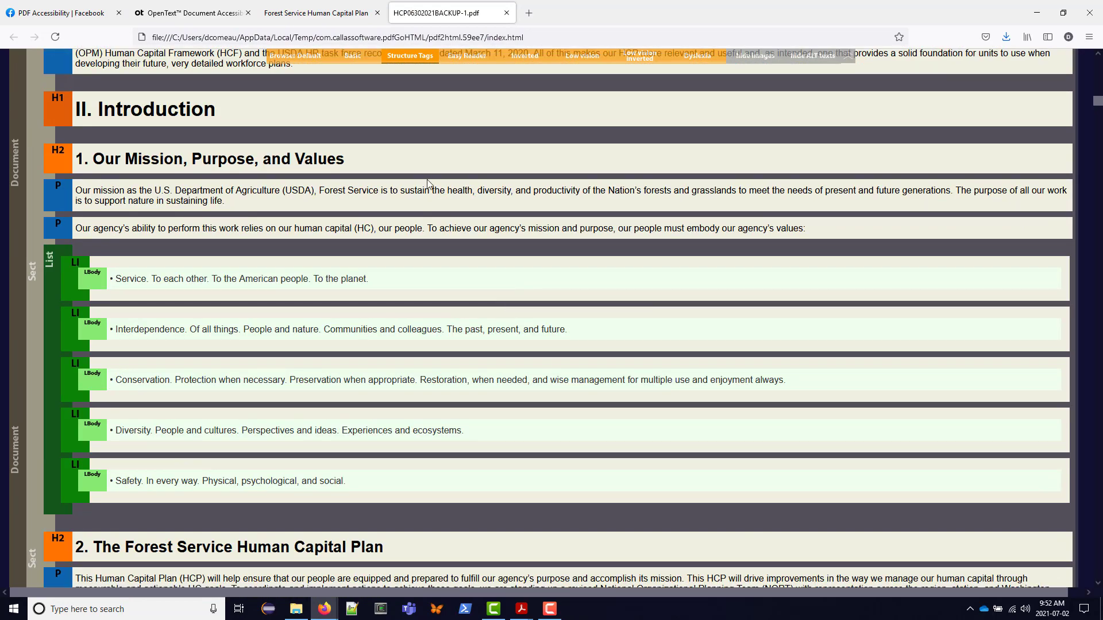
{"action": "left_click", "coordinate": [190, 13]}
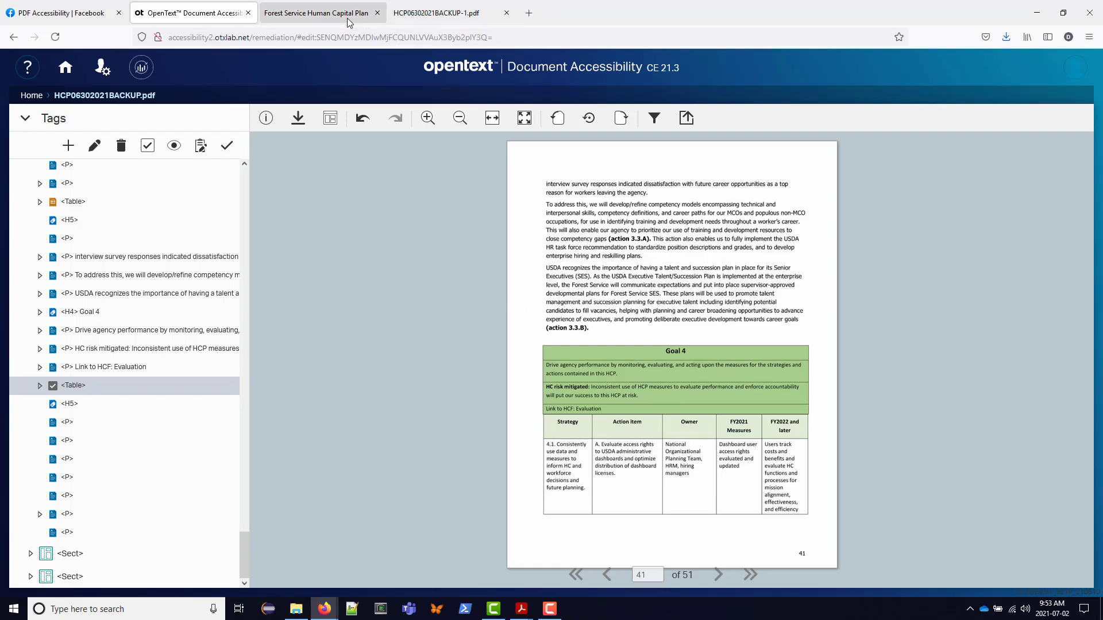
{"action": "left_click", "coordinate": [411, 17]}
{"action": "key", "text": "ctrl+f"}
{"action": "type", "text": "4"}
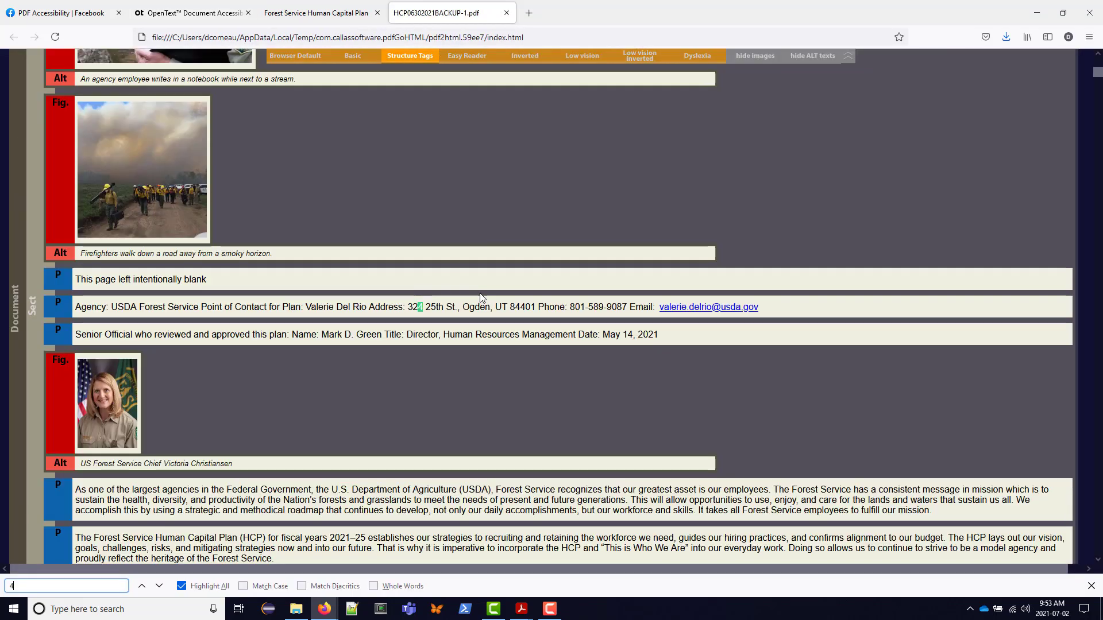
{"action": "type", "text": ".1 xcon"}
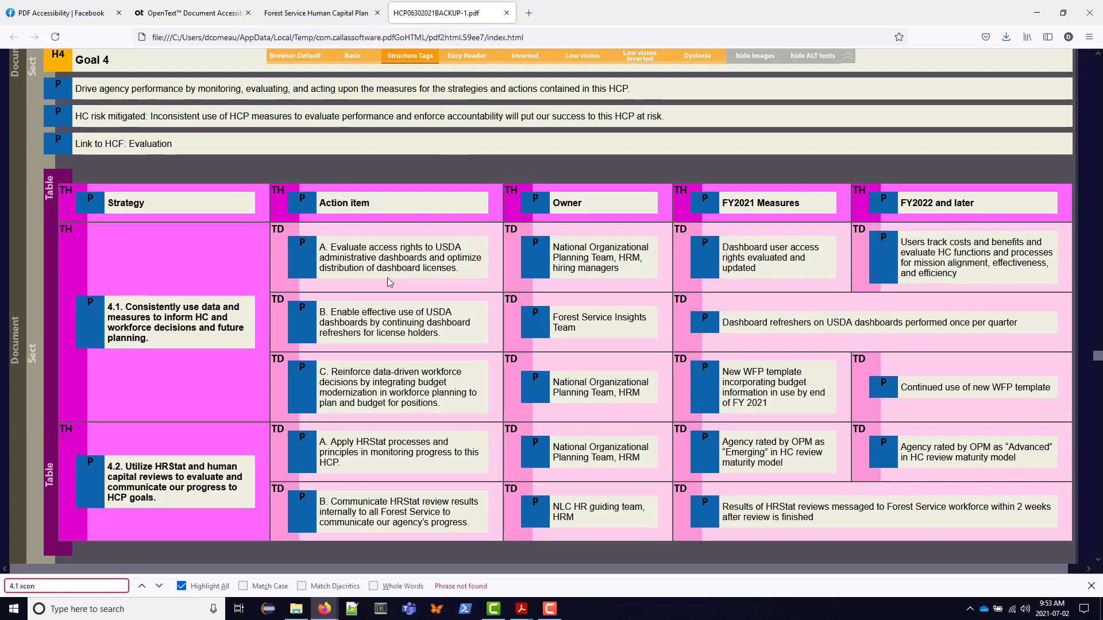
{"action": "scroll", "coordinate": [387, 281], "scroll_direction": "up", "scroll_amount": 10}
{"action": "scroll", "coordinate": [388, 280], "scroll_direction": "down", "scroll_amount": 3}
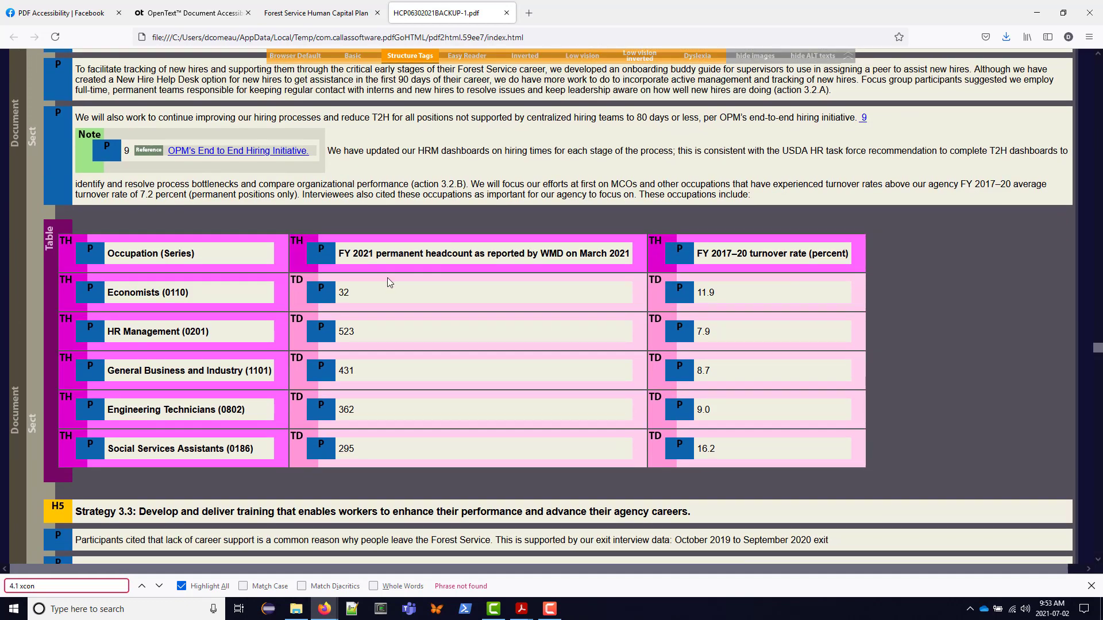
Switch to the earlier Human Capital Plan output, then to Facebook, and open the image for the comment about the first heading spanning the first column.
{"action": "left_click", "coordinate": [294, 14]}
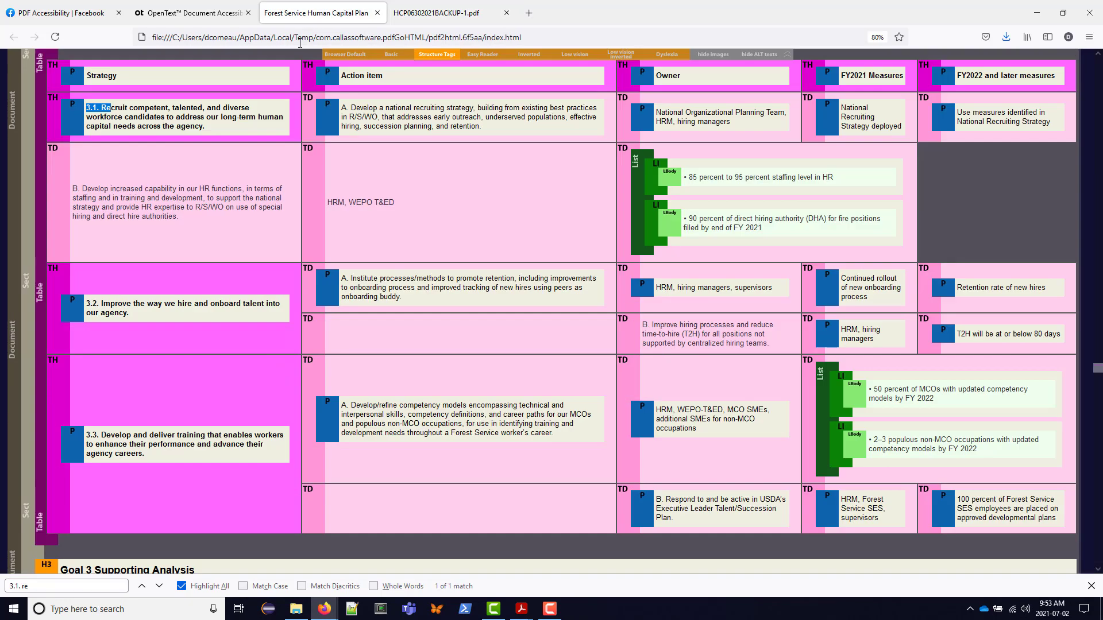
{"action": "left_click", "coordinate": [61, 13]}
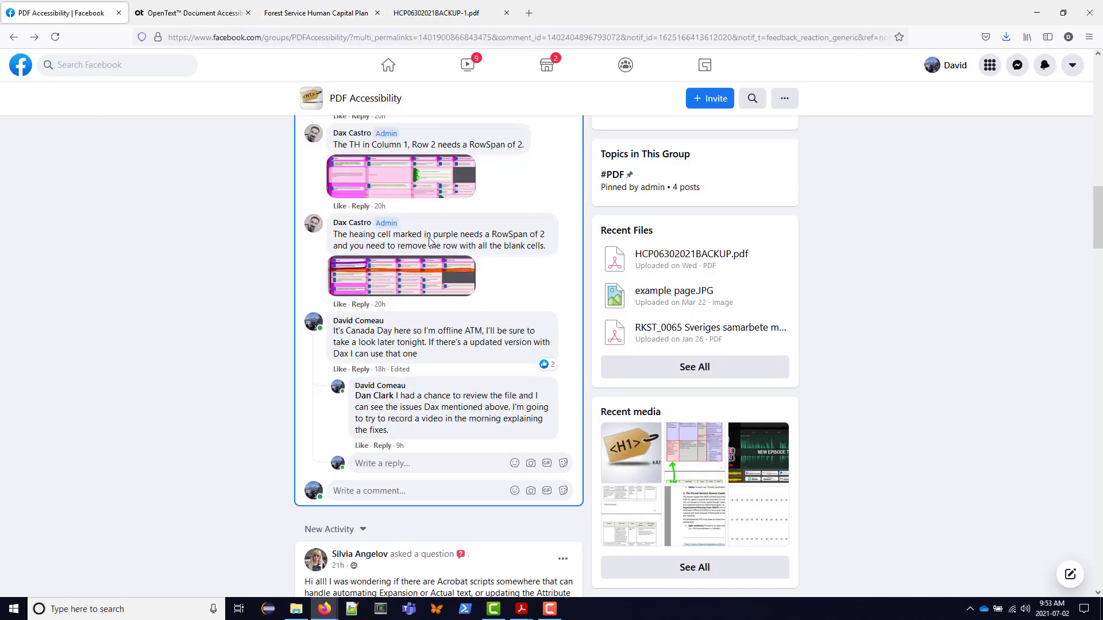
{"action": "scroll", "coordinate": [430, 241], "scroll_direction": "up", "scroll_amount": 6}
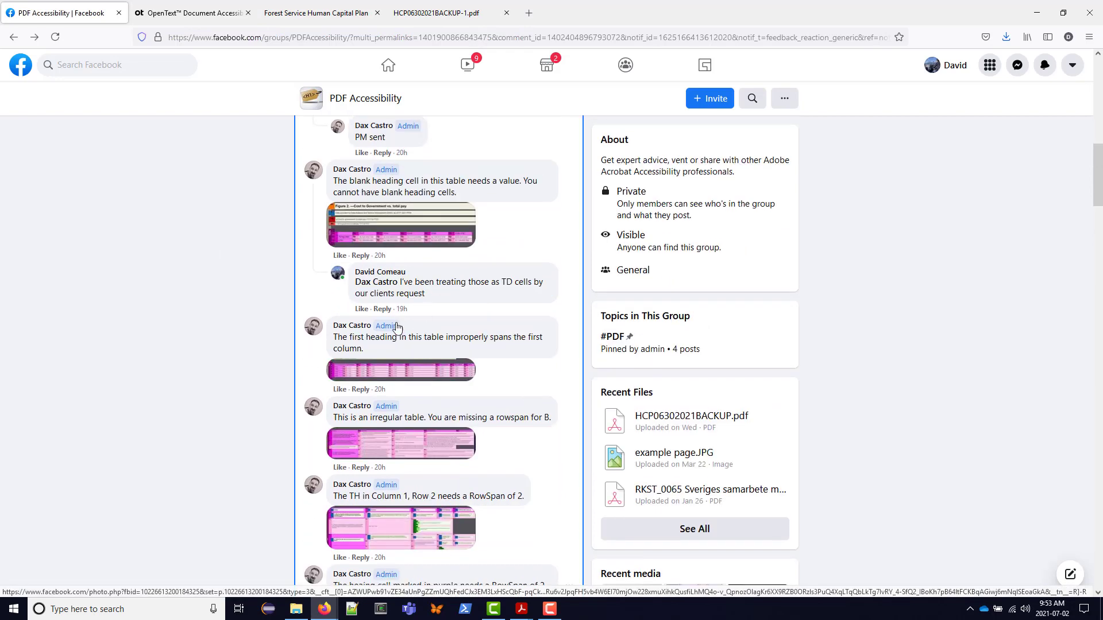
{"action": "left_click", "coordinate": [376, 371]}
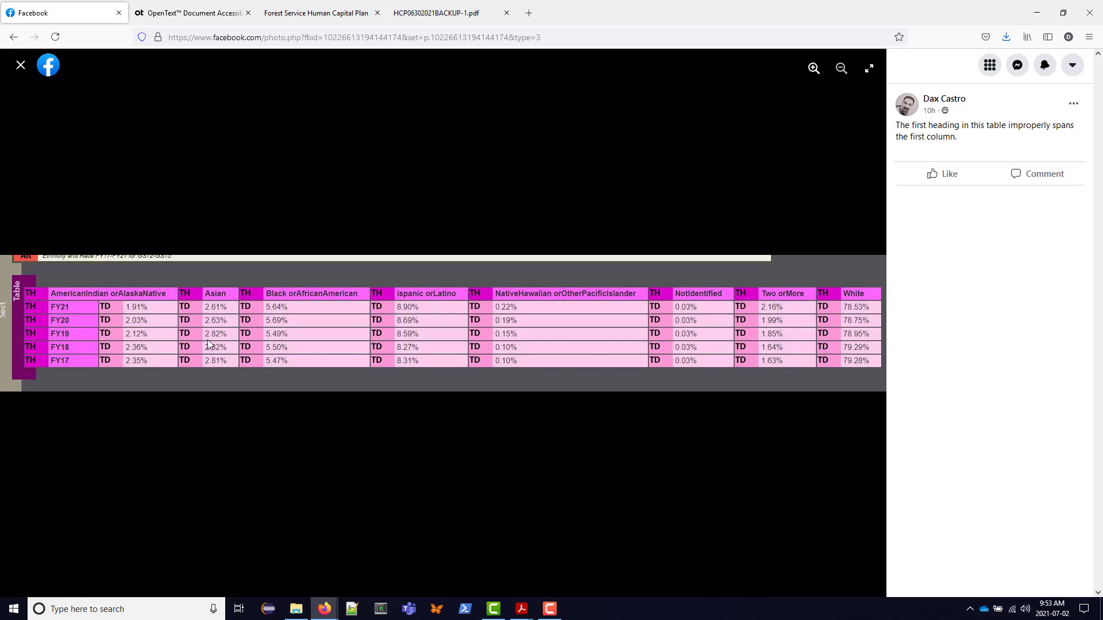
Return to the HCP06302021BACKUP-1.pdf output, search for "american ind", and check the heading cells of the Figure 5 ERI table.
{"action": "left_click", "coordinate": [422, 14]}
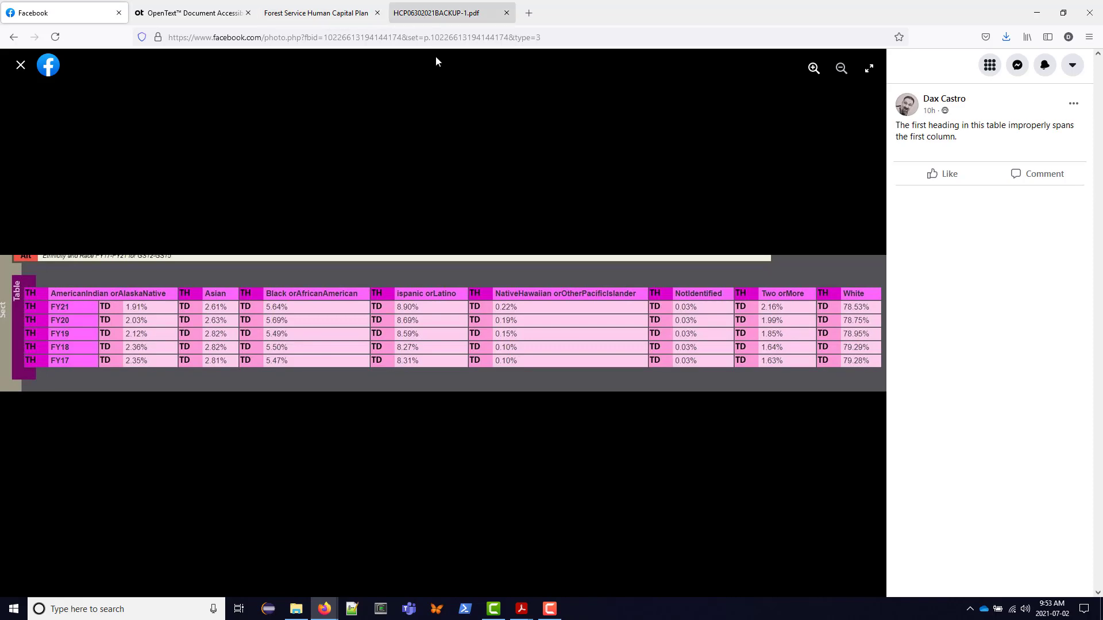
{"action": "key", "text": "ctrl+f"}
{"action": "type", "text": "american"}
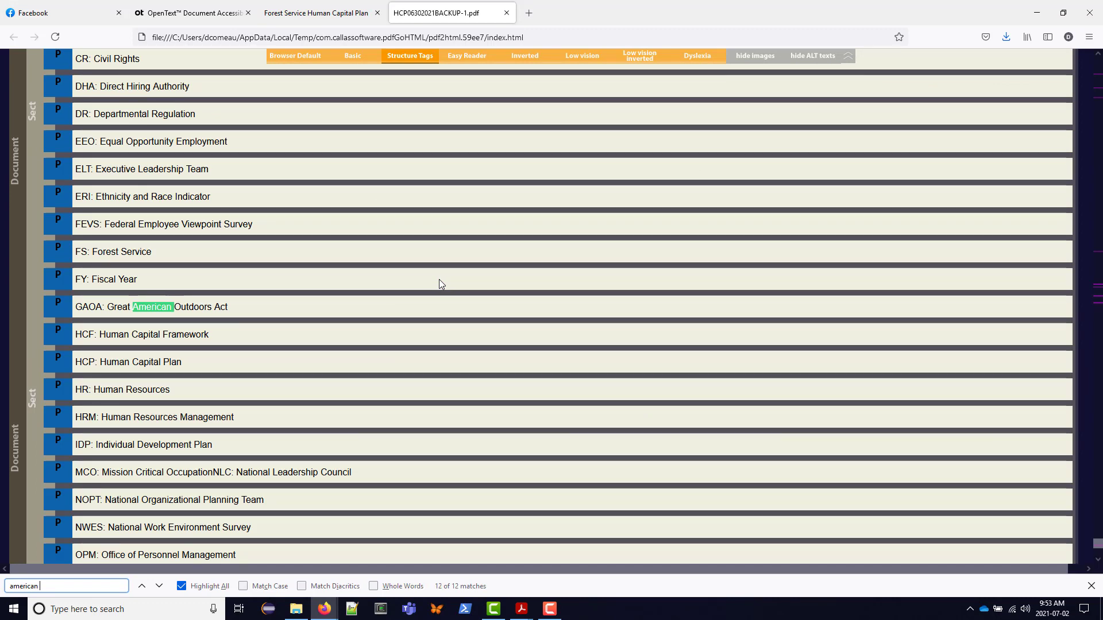
{"action": "type", "text": " ind"}
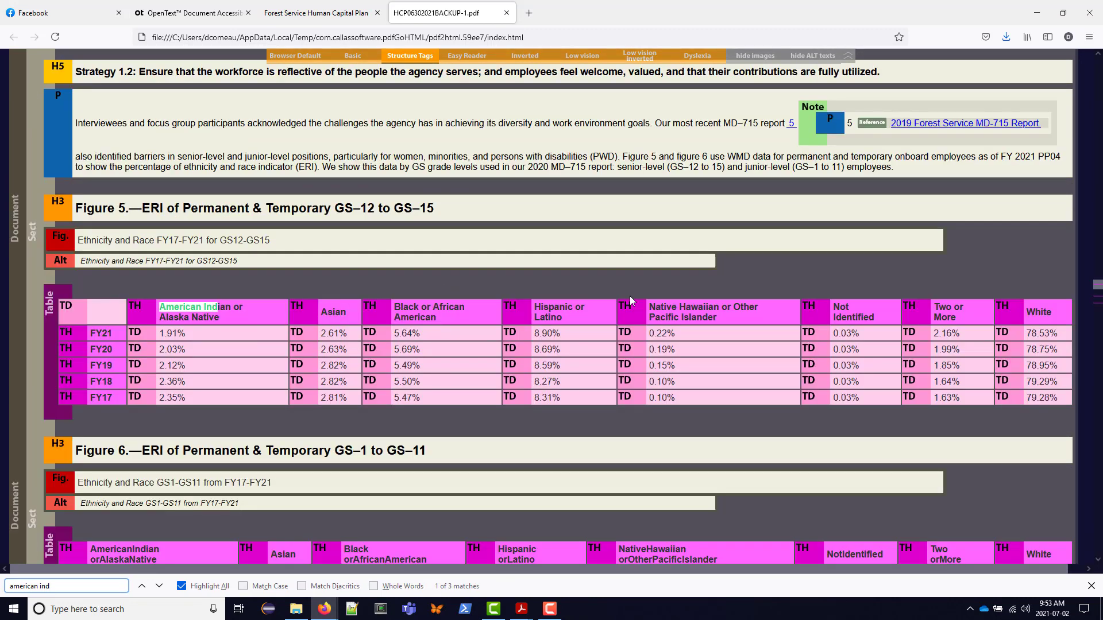
{"action": "left_click_drag", "start_coordinate": [537, 310], "coordinate": [573, 323]}
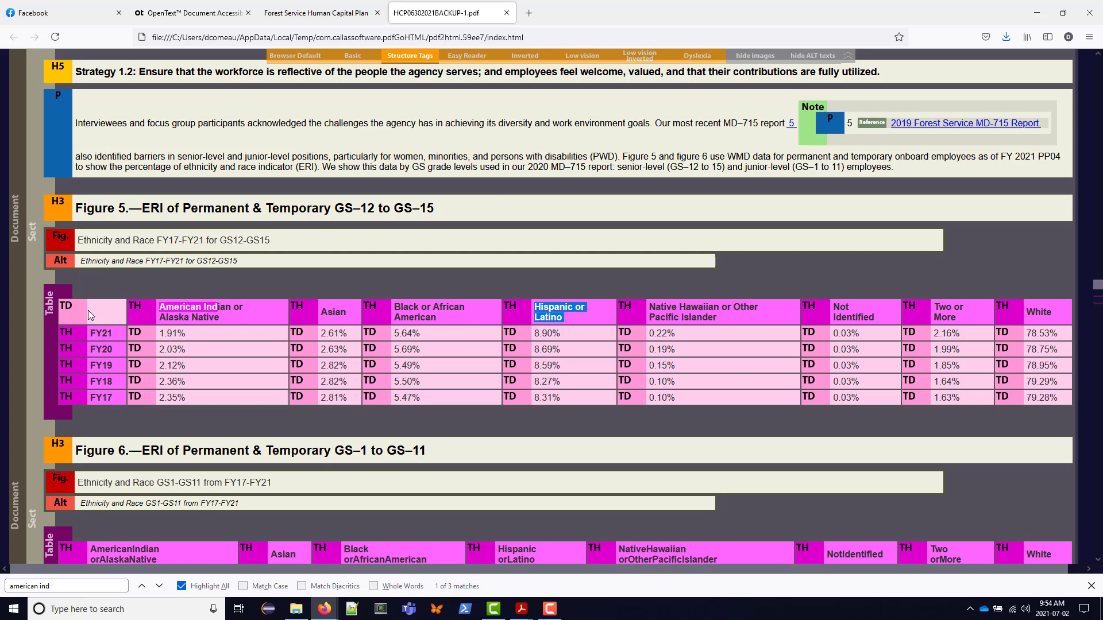
{"action": "scroll", "coordinate": [185, 428], "scroll_direction": "down", "scroll_amount": 2}
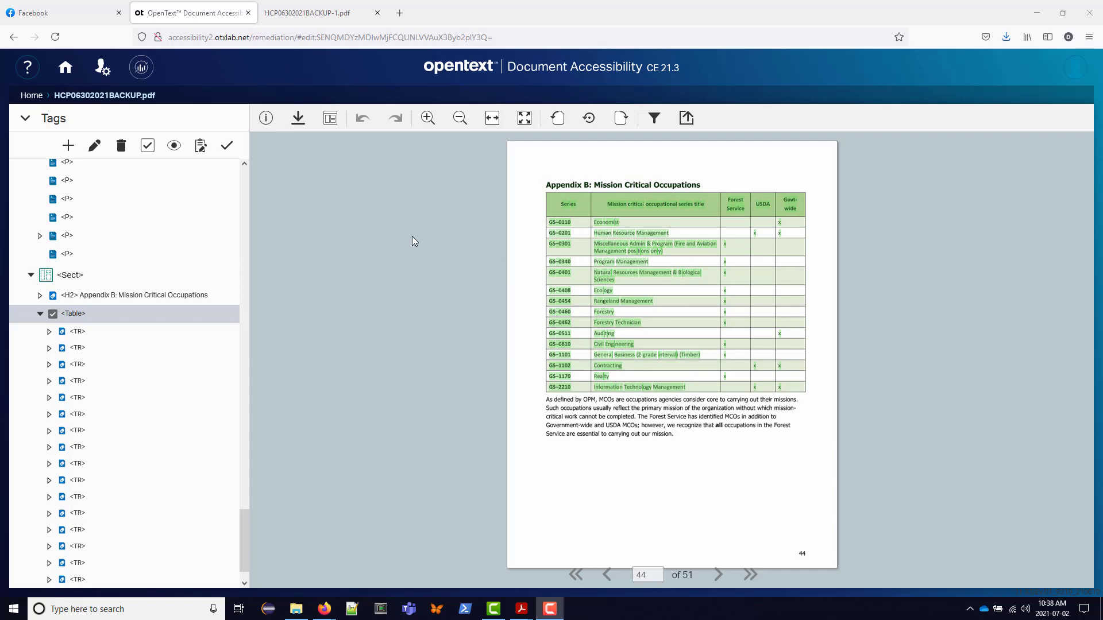
Compare the Appendix B Mission Critical Occupations table in the HTML output with its cells in OpenText's table editor, and exit the editor without changes.
{"action": "left_click", "coordinate": [316, 18]}
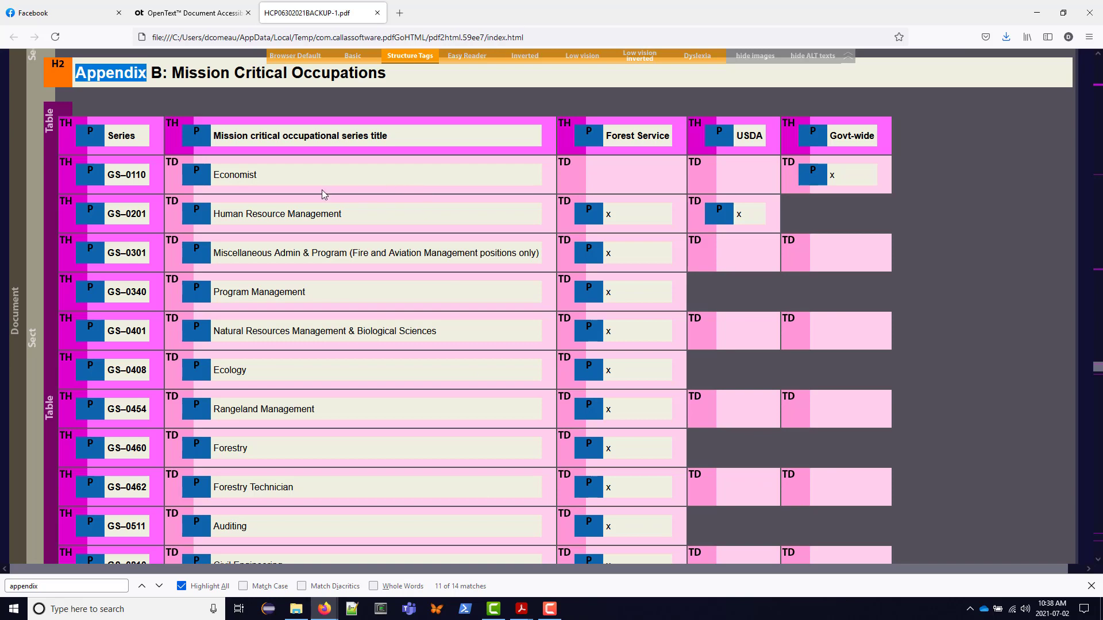
{"action": "left_click", "coordinate": [211, 13]}
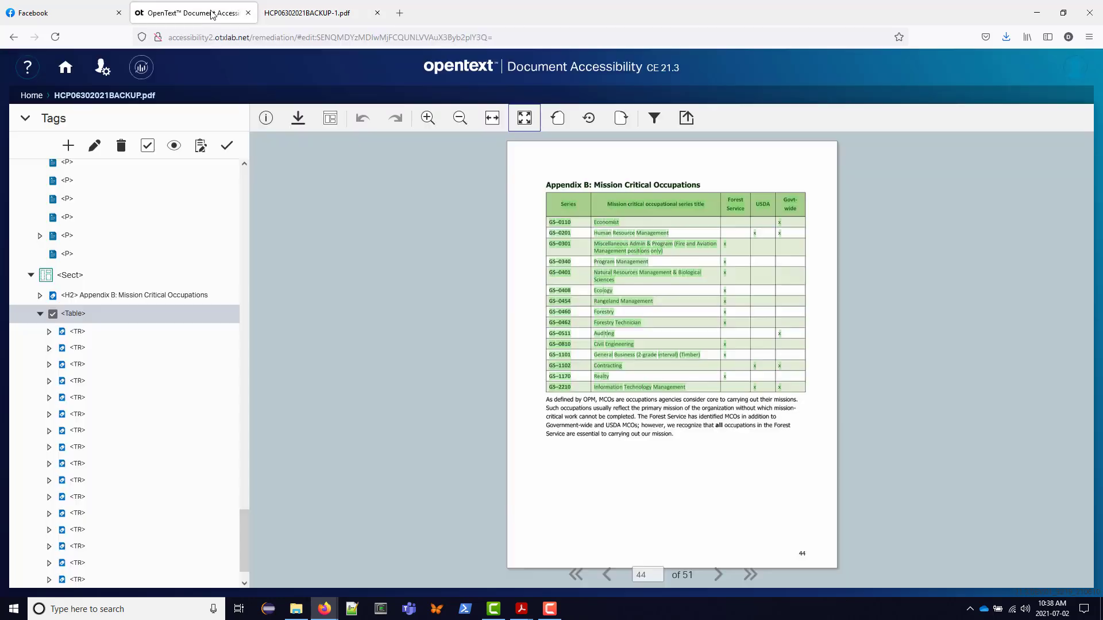
{"action": "left_click", "coordinate": [90, 316]}
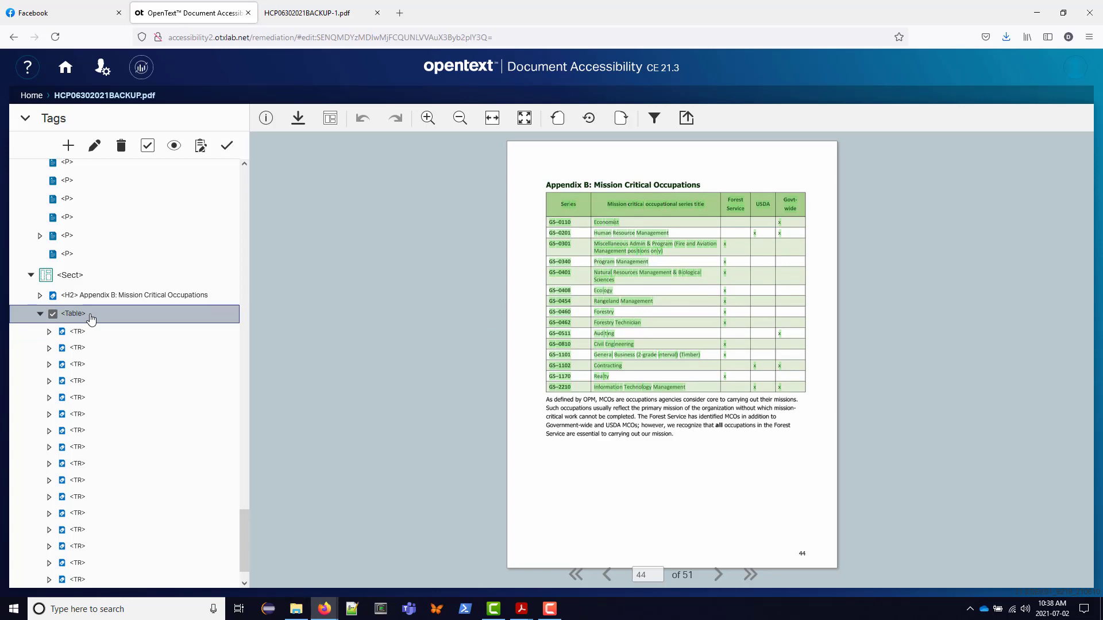
{"action": "double_click", "coordinate": [90, 317]}
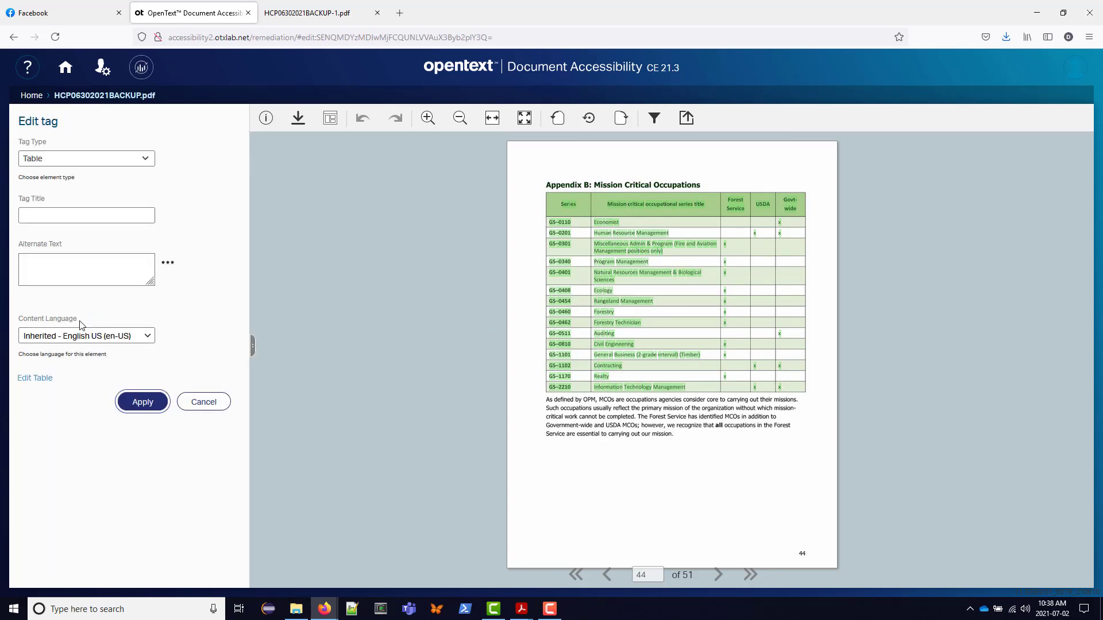
{"action": "left_click", "coordinate": [33, 378]}
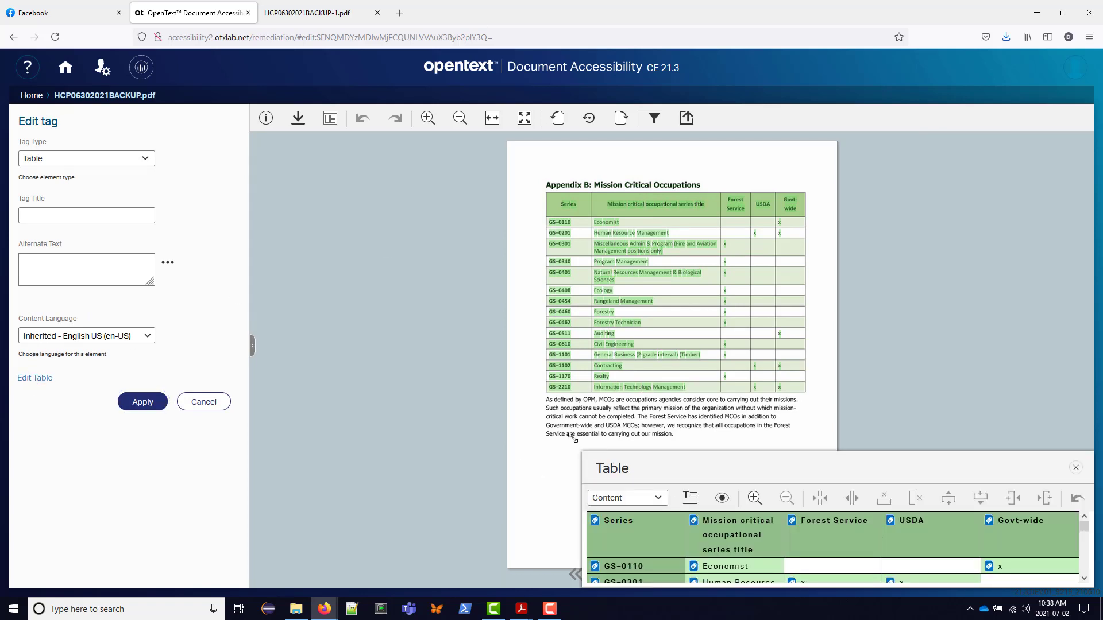
{"action": "left_click_drag", "start_coordinate": [426, 257], "coordinate": [378, 212]}
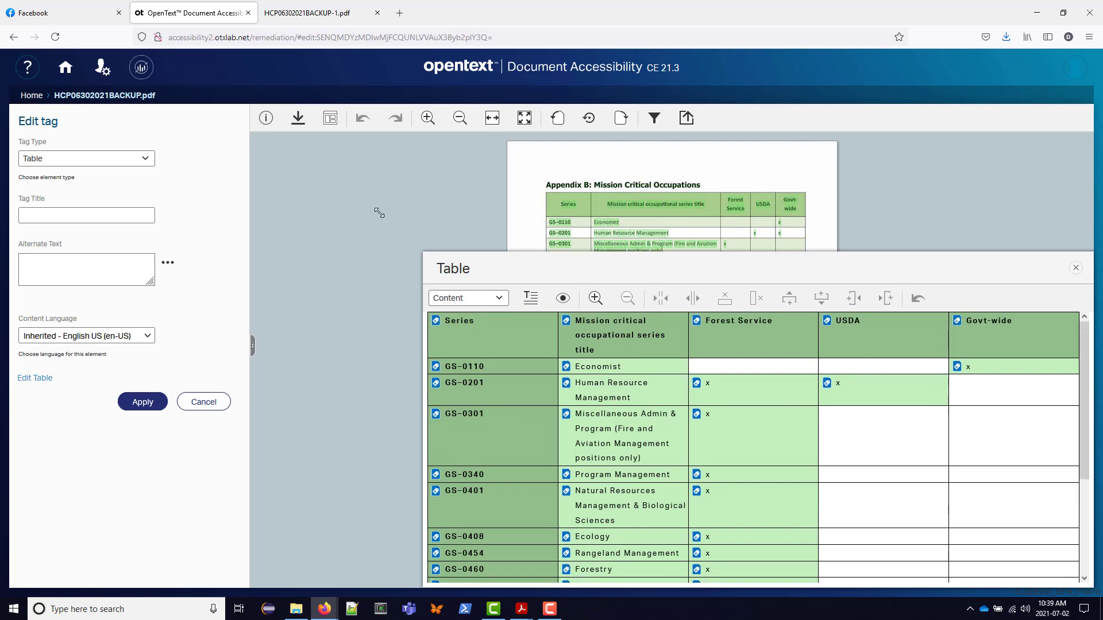
{"action": "scroll", "coordinate": [899, 376], "scroll_direction": "down", "scroll_amount": 3}
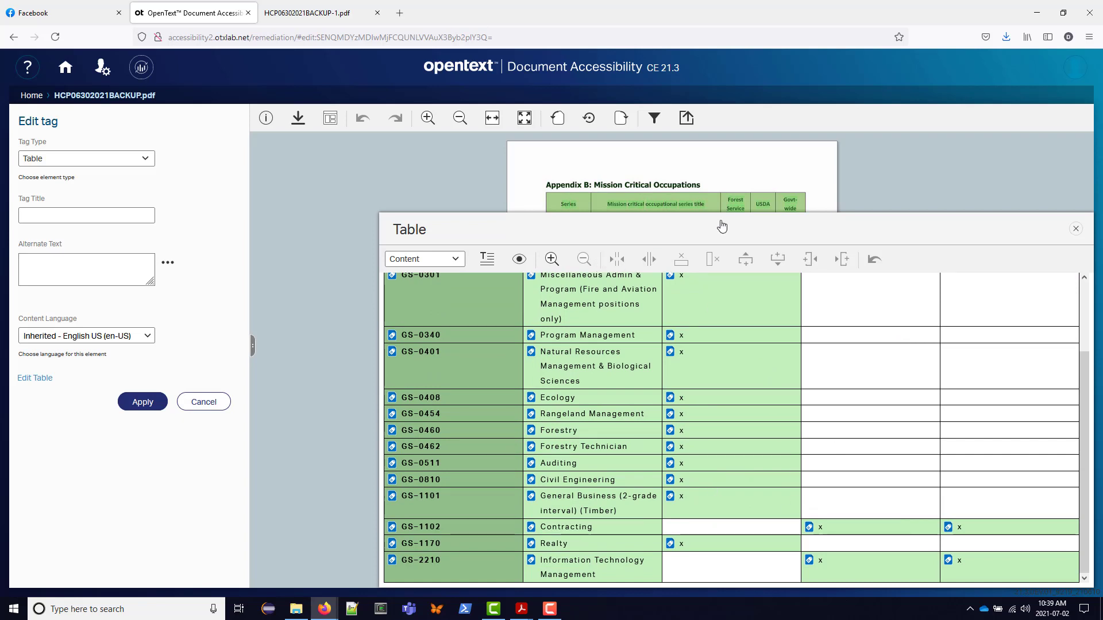
{"action": "left_click", "coordinate": [1076, 229]}
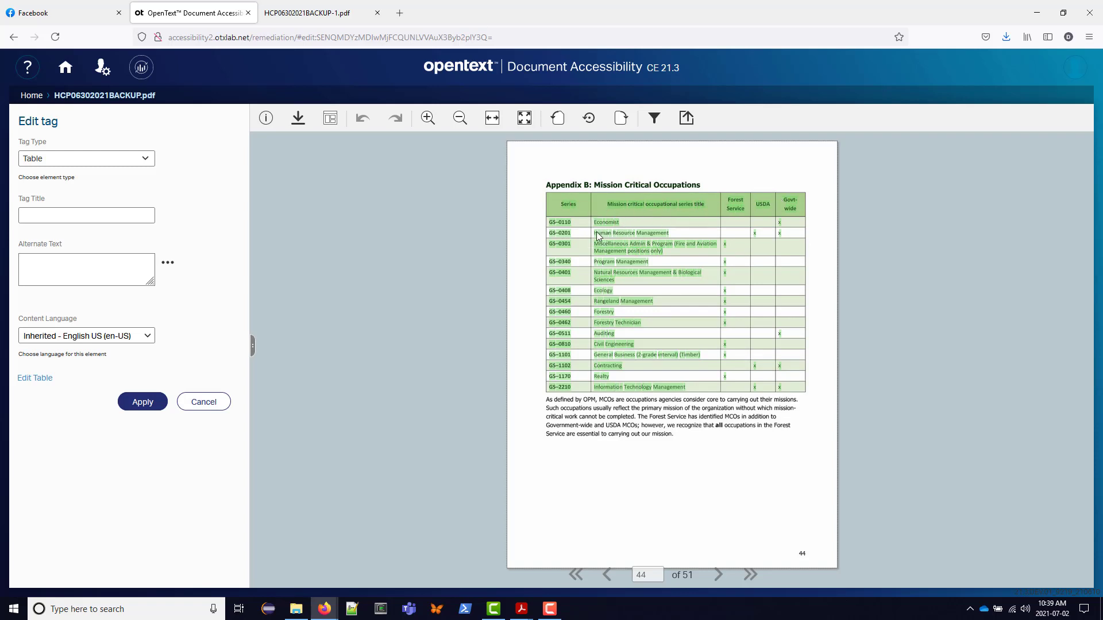
{"action": "left_click", "coordinate": [203, 401]}
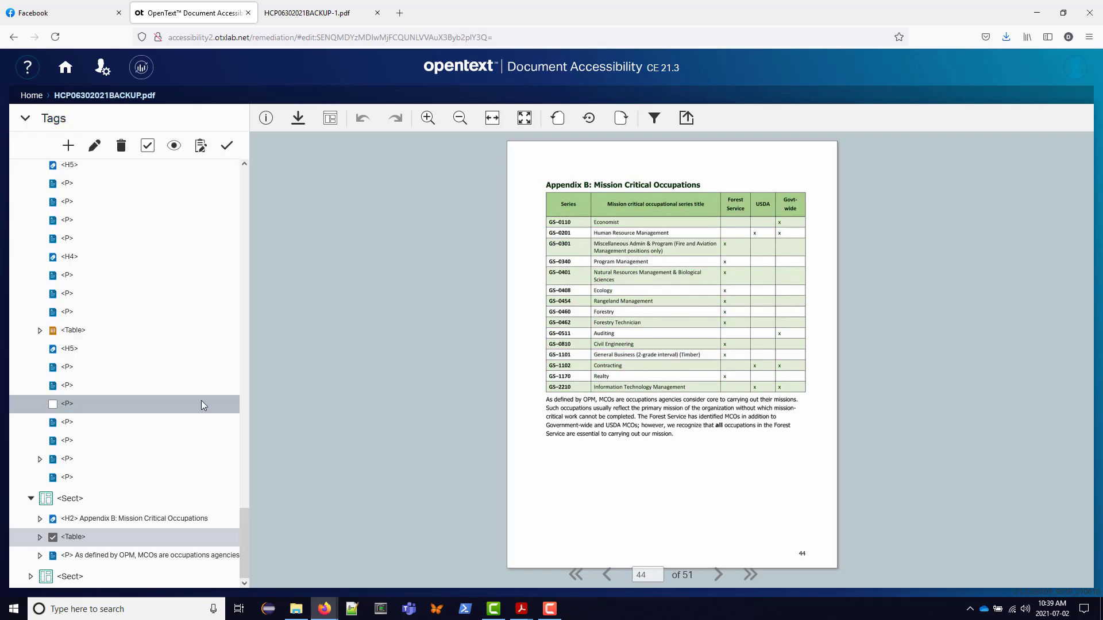
Expand the GS-0110 and GS-0201 rows of the Appendix B table in the tag tree to compare their TH and TD cells.
{"action": "left_click", "coordinate": [597, 236]}
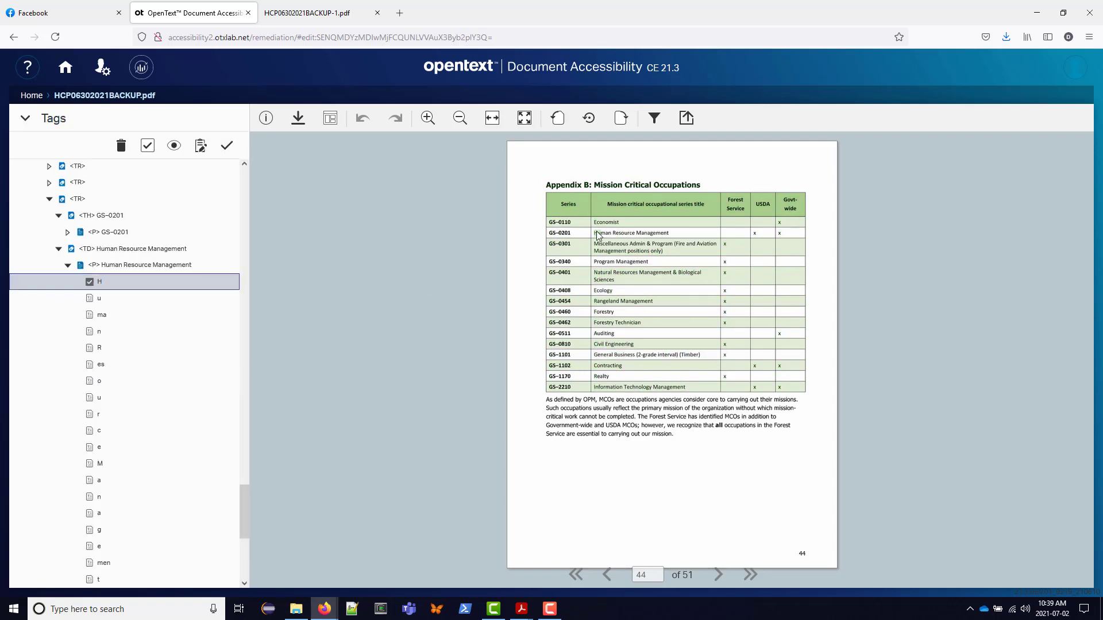
{"action": "left_click", "coordinate": [58, 249]}
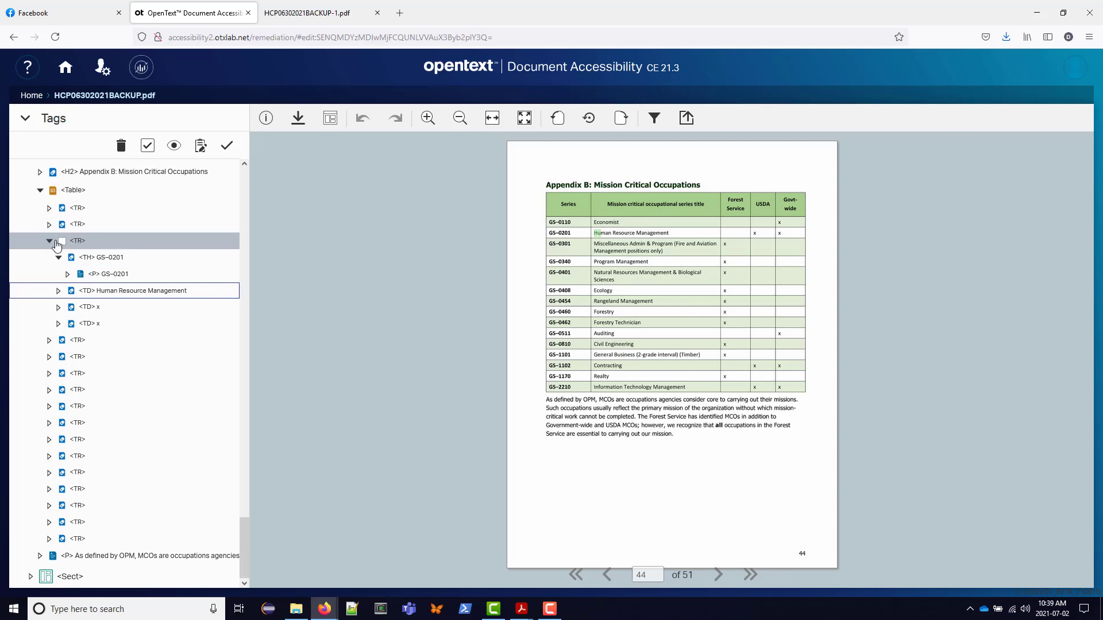
{"action": "left_click", "coordinate": [47, 242]}
{"action": "left_click", "coordinate": [48, 226]}
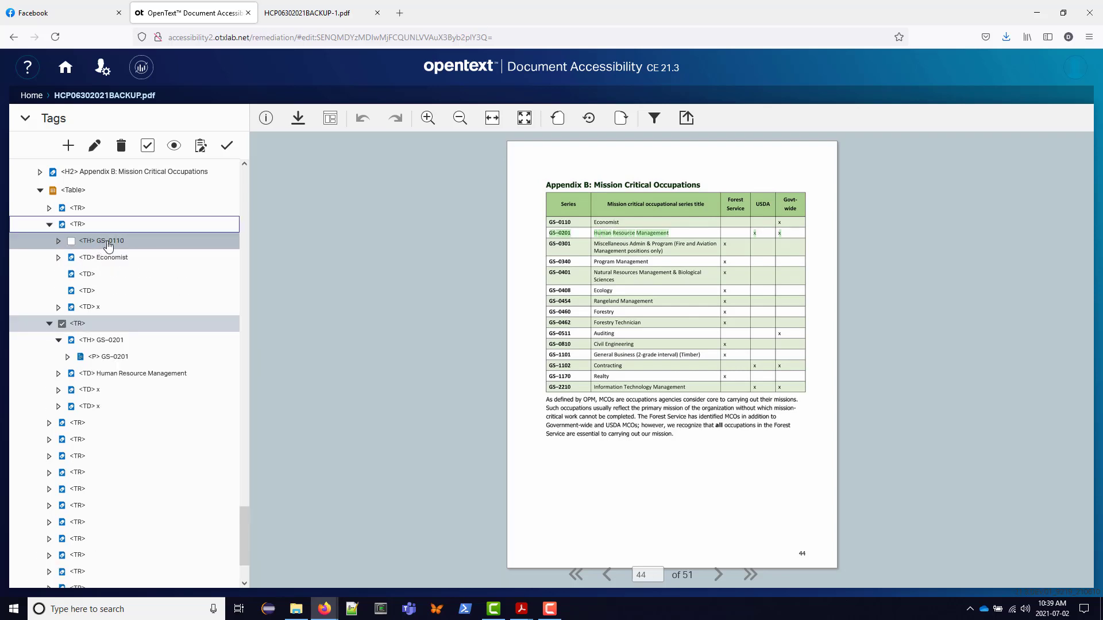
{"action": "left_click", "coordinate": [92, 226]}
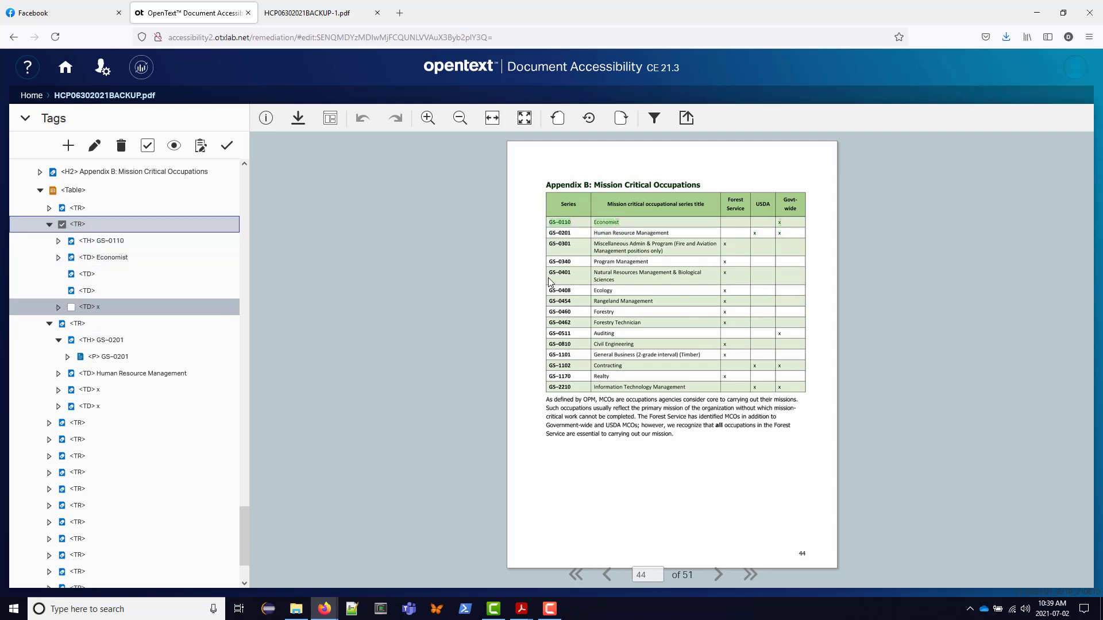
{"action": "left_click", "coordinate": [73, 325]}
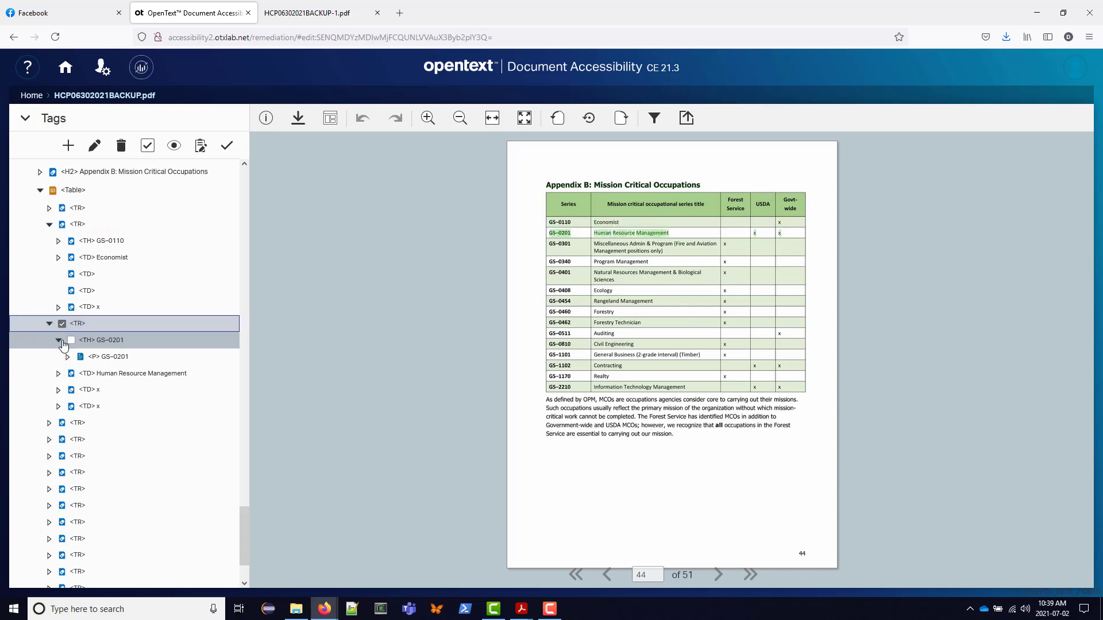
{"action": "left_click", "coordinate": [58, 341]}
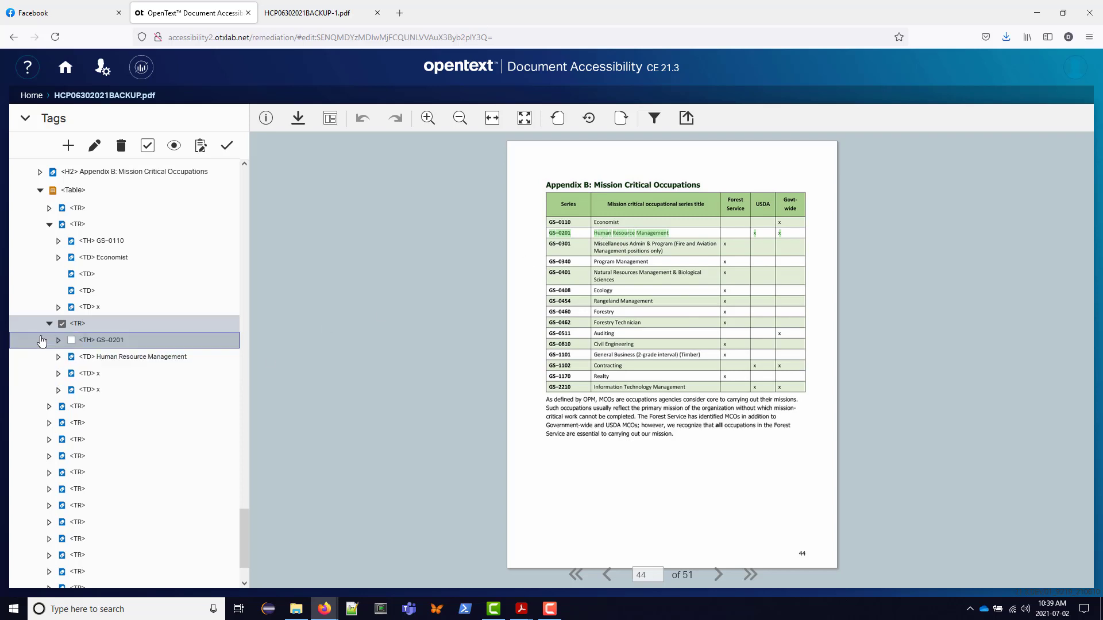
Delete the Table tag of the Appendix B Mission Critical Occupations section, leaving its heading and closing paragraph tags in place.
{"action": "left_click", "coordinate": [105, 192]}
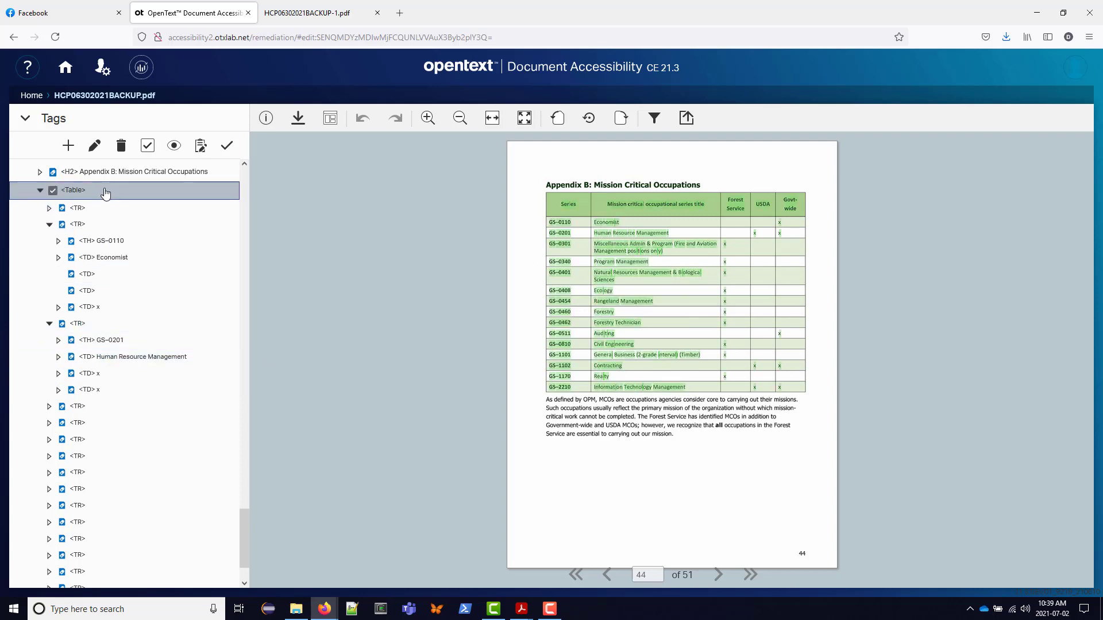
{"action": "left_click", "coordinate": [40, 192]}
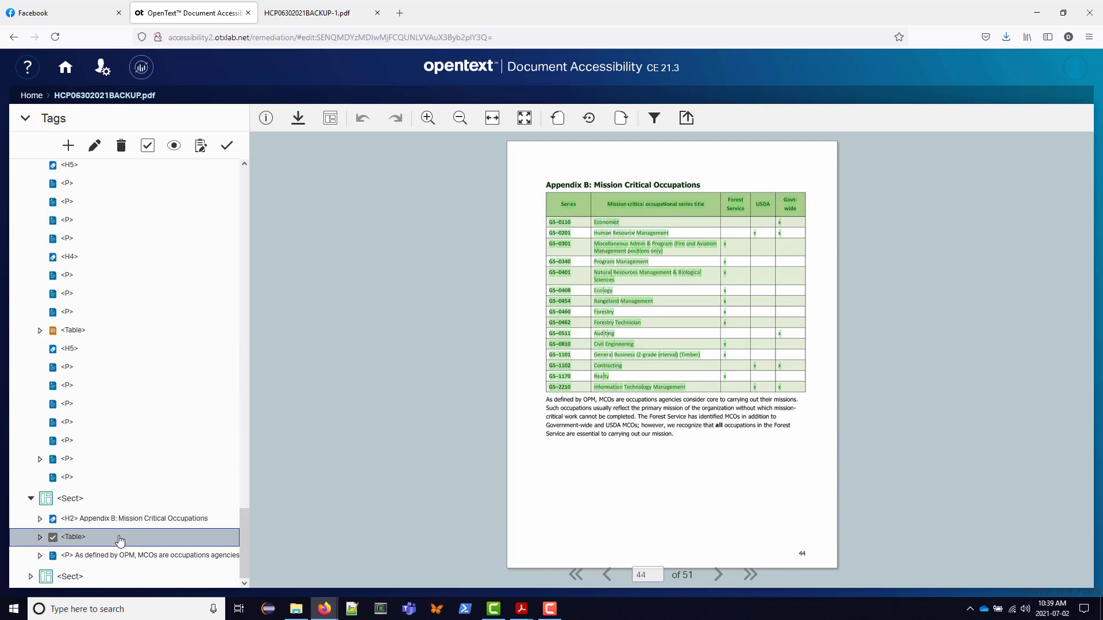
{"action": "key", "text": "Delete"}
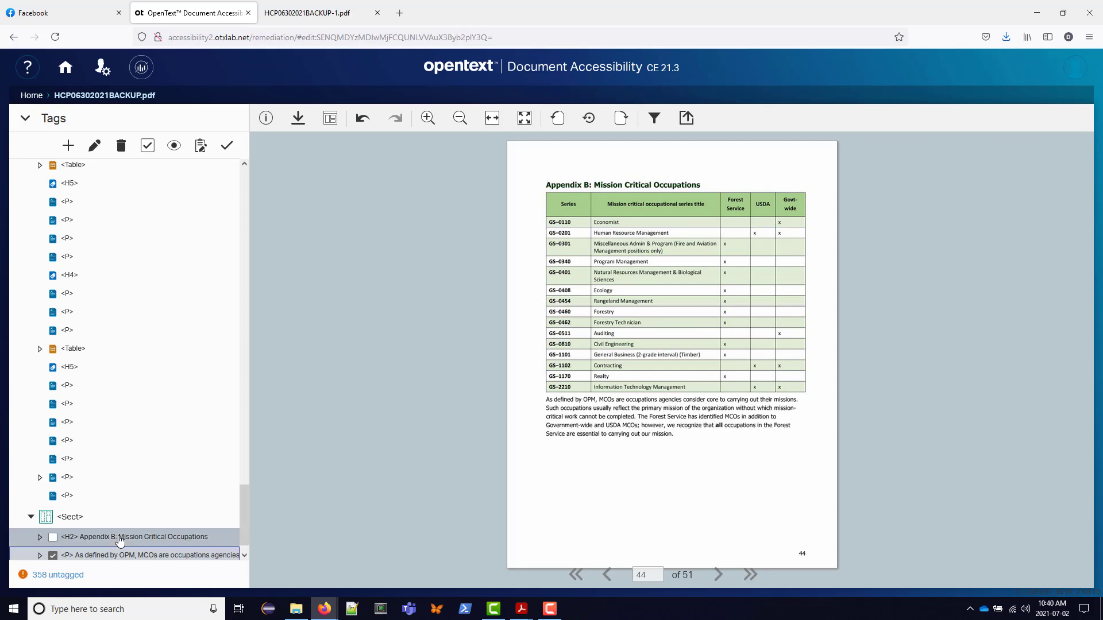
{"action": "scroll", "coordinate": [122, 543], "scroll_direction": "down", "scroll_amount": 1}
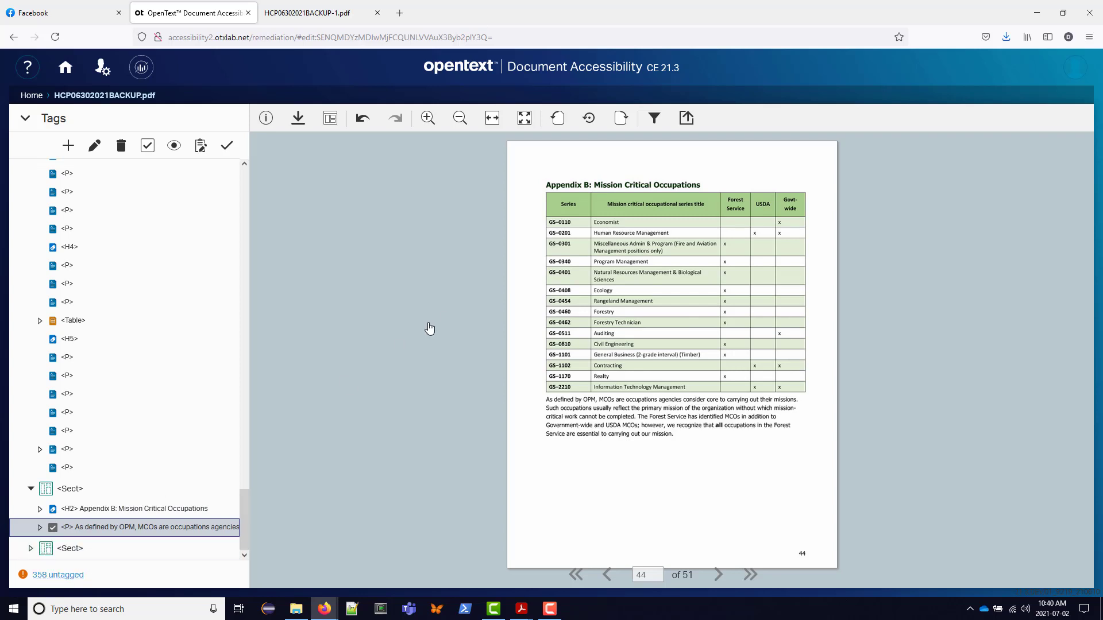
Add an autodetected Table tag after the Appendix B heading, covering the whole Mission Critical Occupations table on page 44.
{"action": "left_click", "coordinate": [145, 508]}
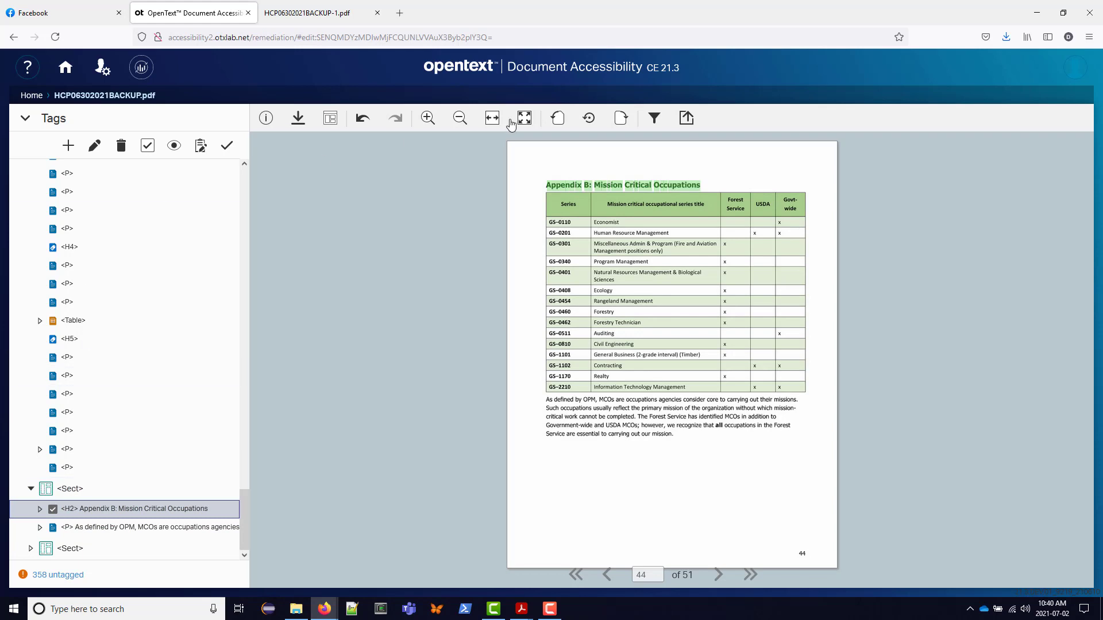
{"action": "left_click", "coordinate": [68, 147]}
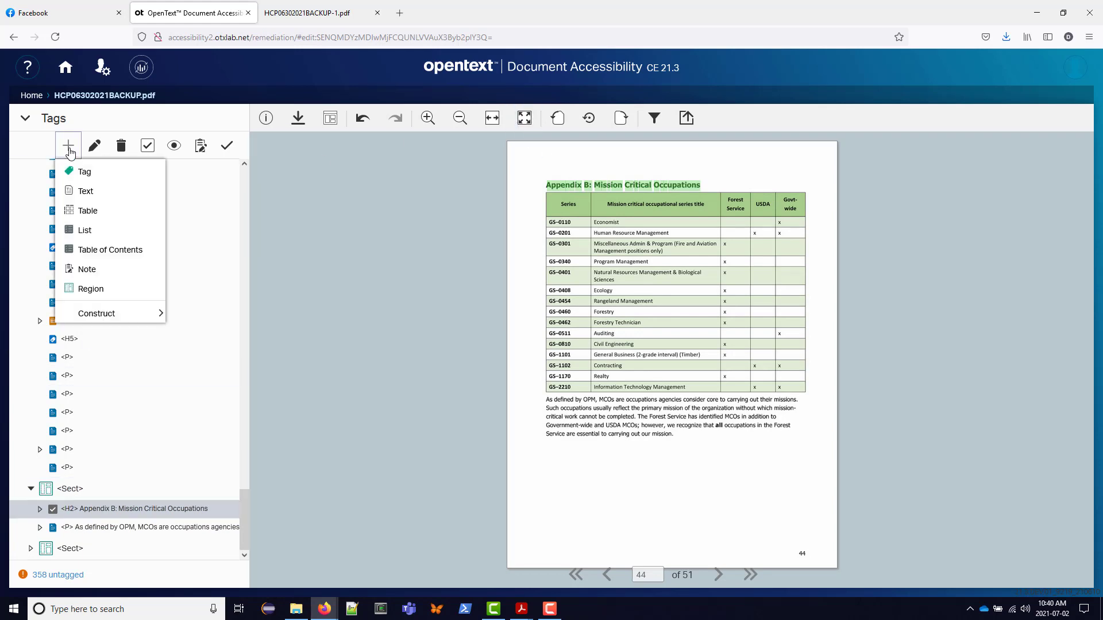
{"action": "left_click", "coordinate": [105, 212]}
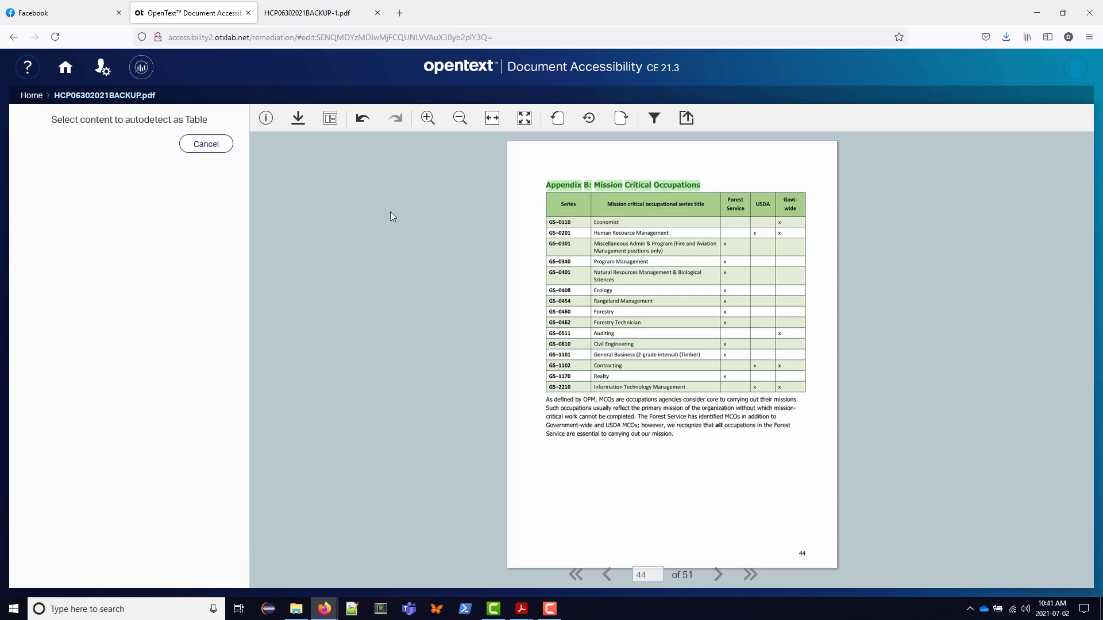
{"action": "left_click_drag", "start_coordinate": [536, 193], "coordinate": [810, 398]}
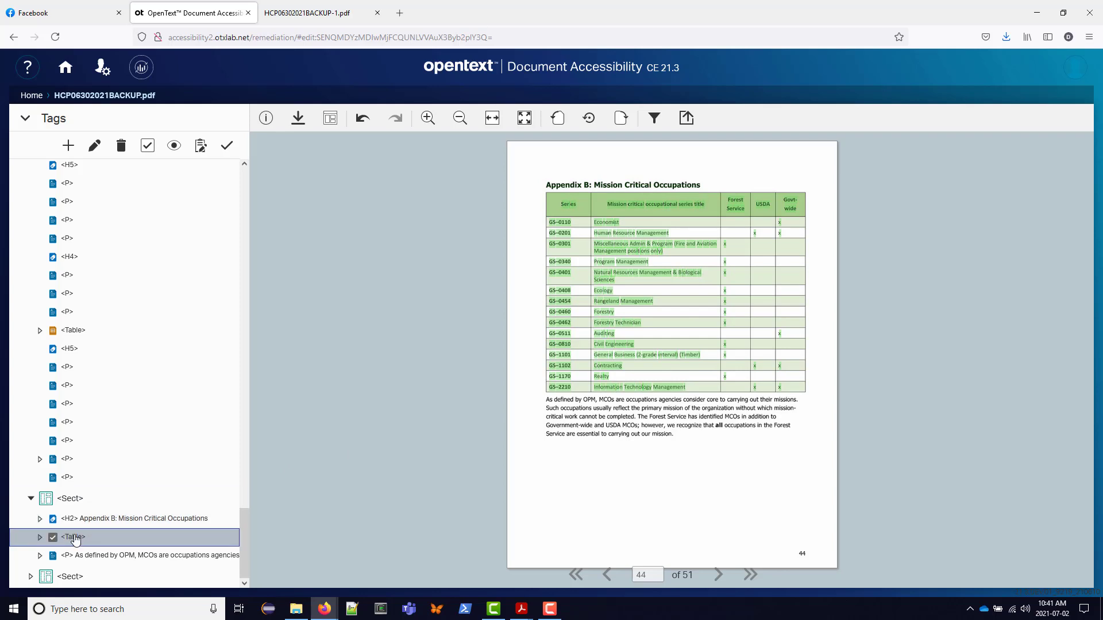
Expand the new Appendix B table in the tag tree and examine the cell tags of its GS-0110 row.
{"action": "left_click", "coordinate": [40, 537]}
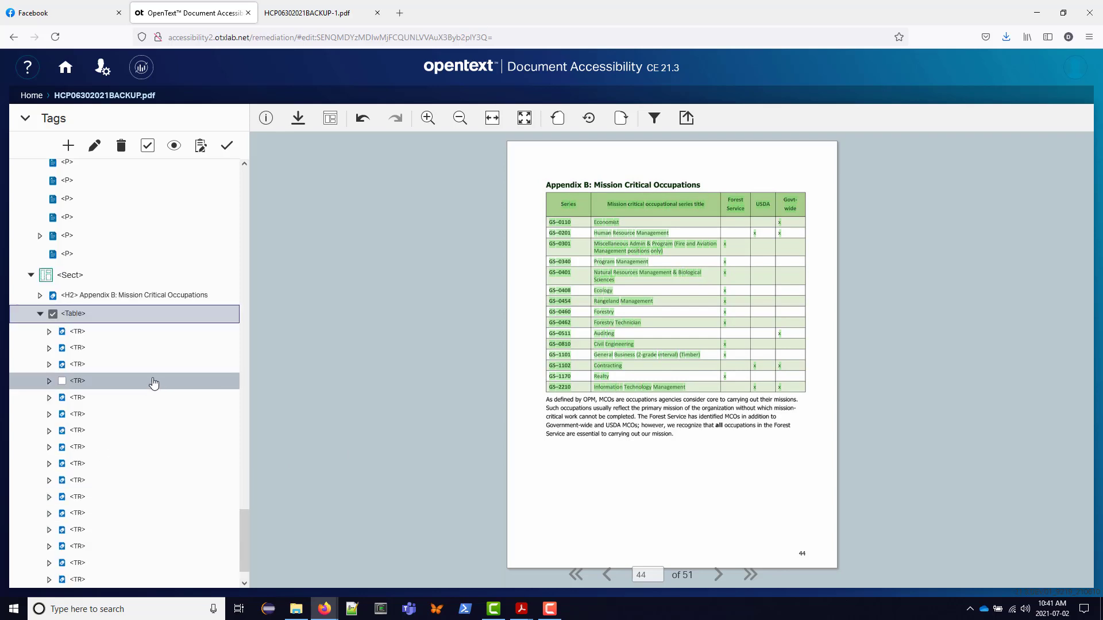
{"action": "scroll", "coordinate": [115, 376], "scroll_direction": "down", "scroll_amount": 1}
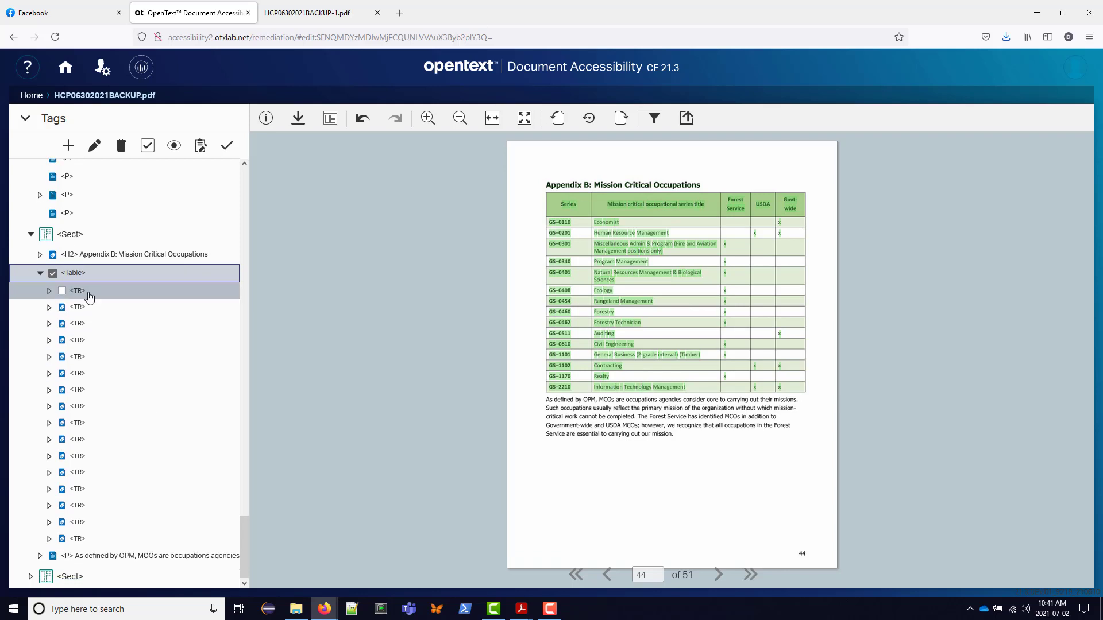
{"action": "left_click", "coordinate": [90, 292]}
{"action": "left_click", "coordinate": [89, 304]}
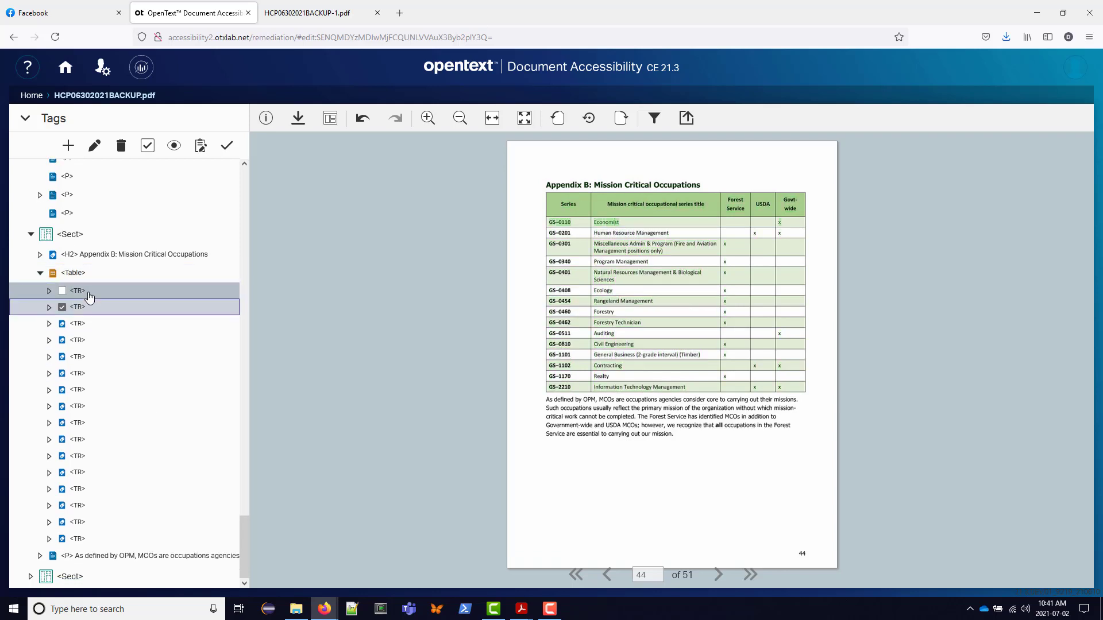
{"action": "left_click", "coordinate": [427, 118]}
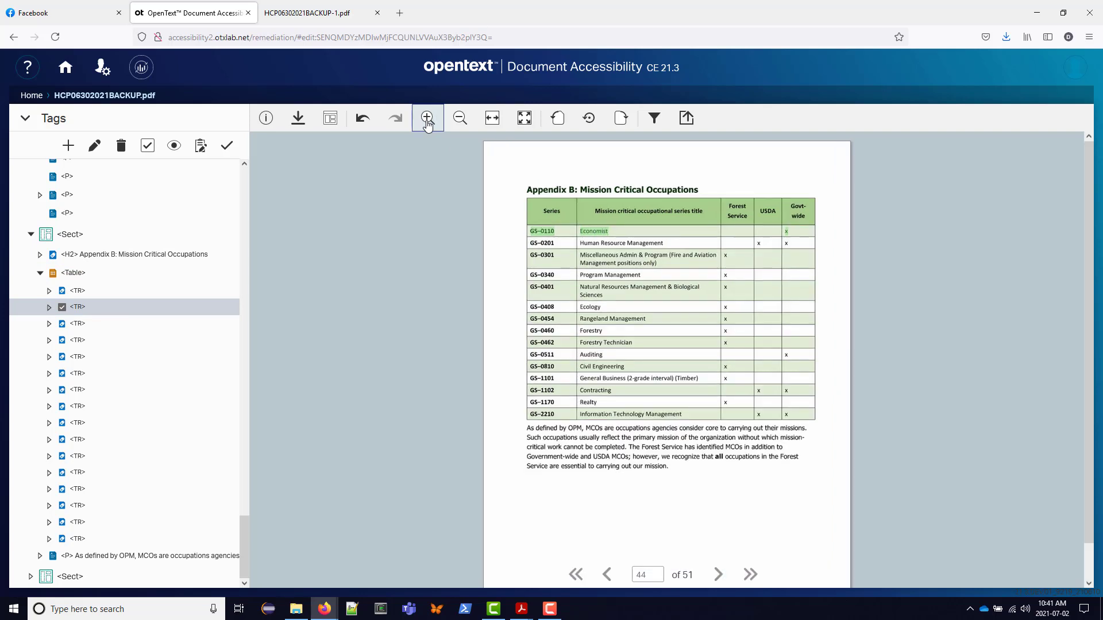
{"action": "left_click", "coordinate": [426, 118]}
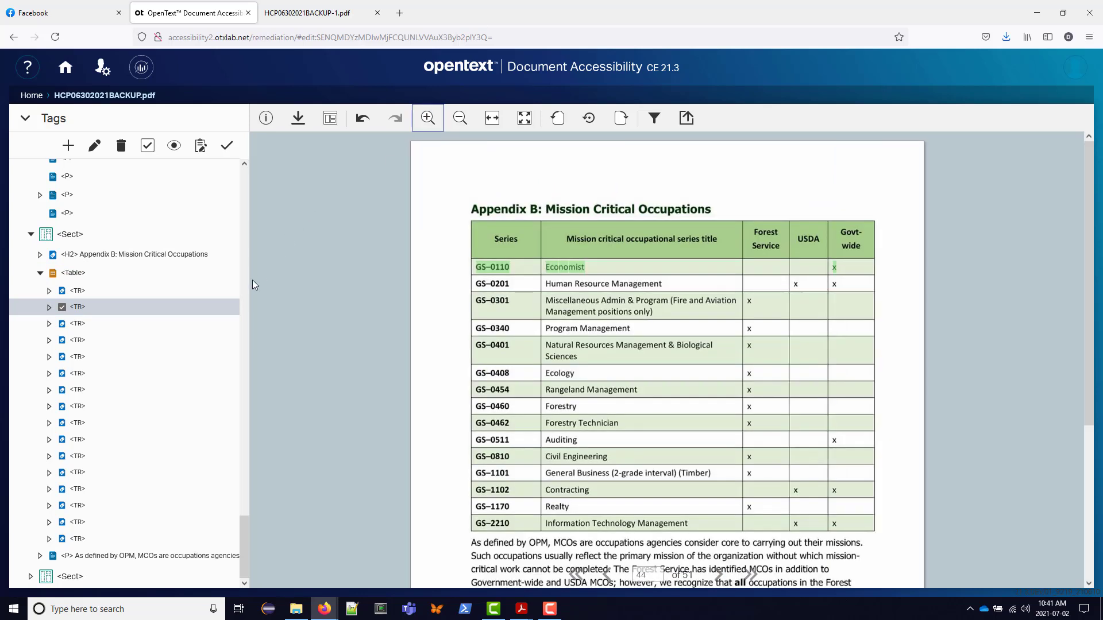
{"action": "key", "text": "Down"}
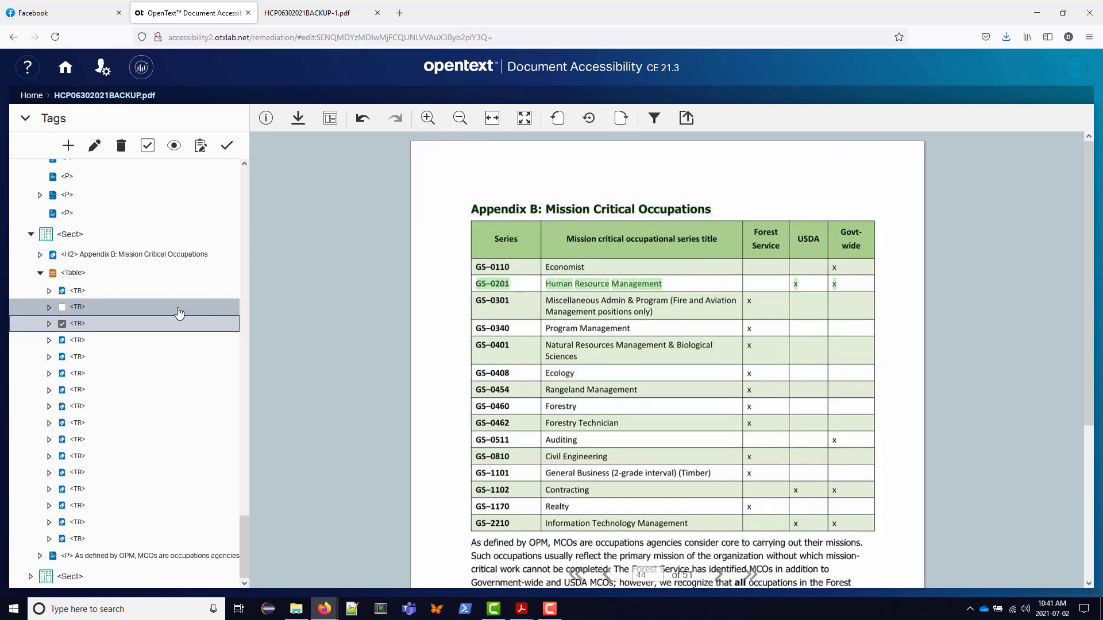
{"action": "left_click", "coordinate": [179, 313]}
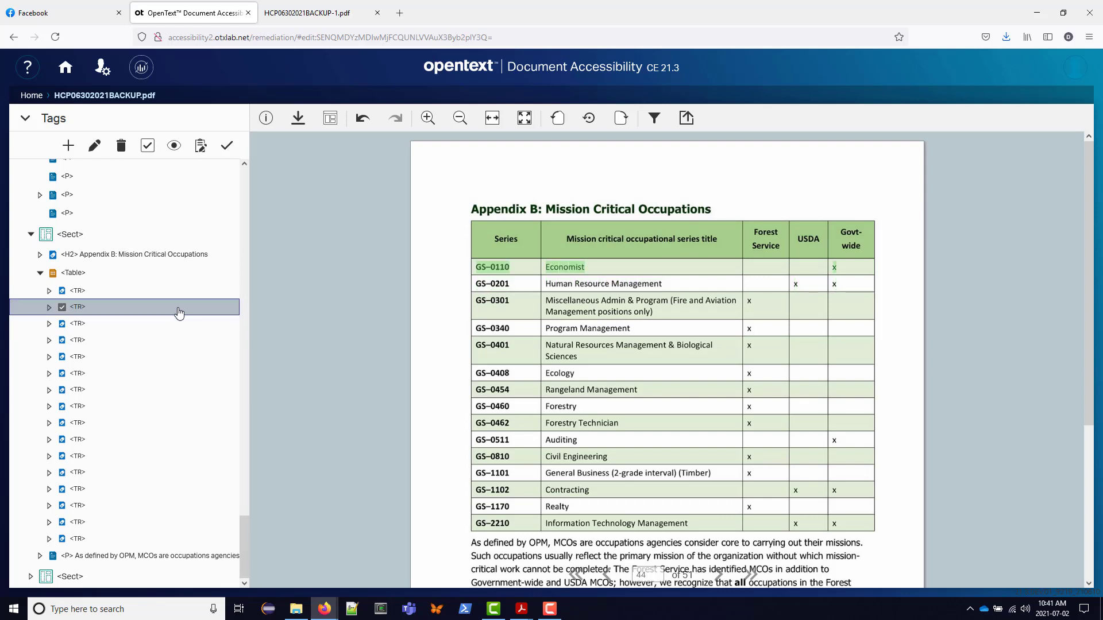
{"action": "key", "text": "Right"}
{"action": "key", "text": "Down"}
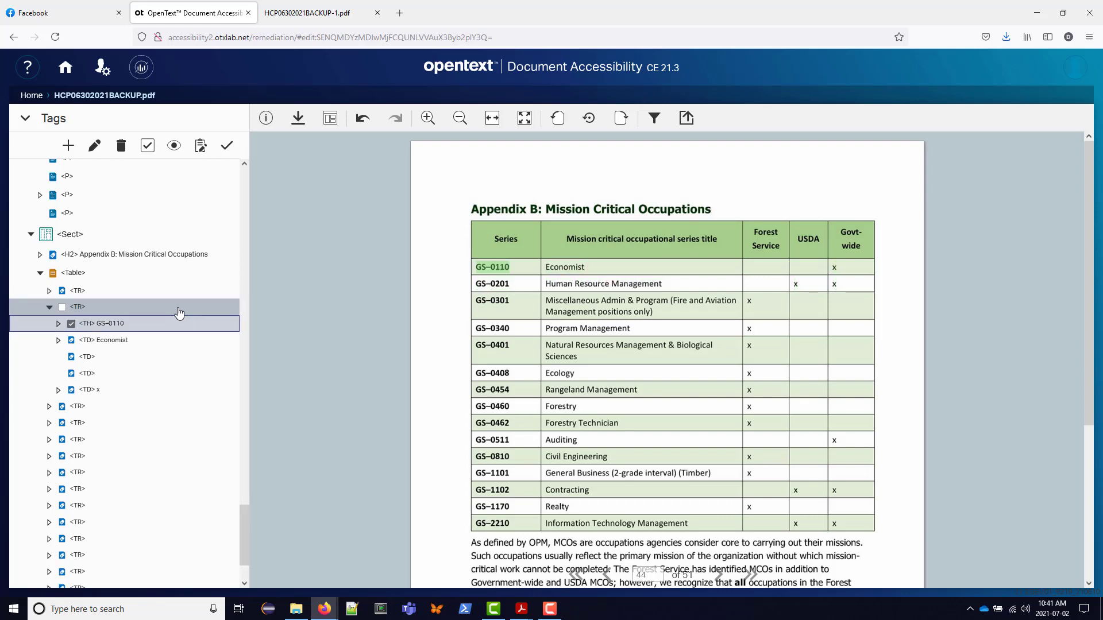
{"action": "key", "text": "Left"}
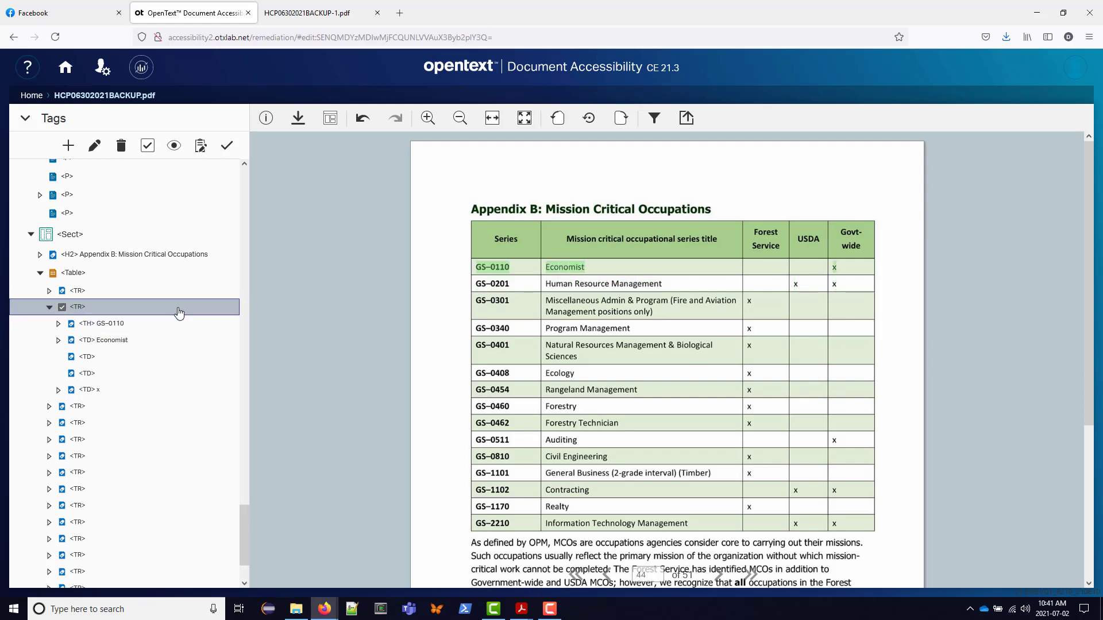
Check the cell tags of the GS-0201 row through its empty Forest Service cell, and collapse the row.
{"action": "key", "text": "Left"}
{"action": "key", "text": "Down"}
{"action": "key", "text": "Right"}
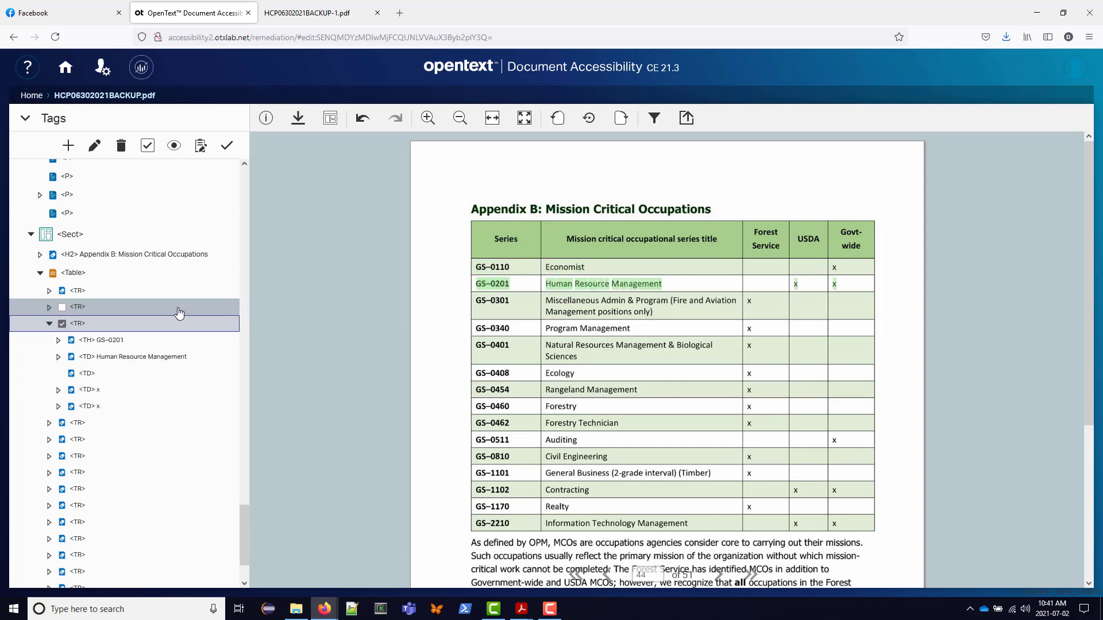
{"action": "key", "text": "Down"}
{"action": "key", "text": "Down"}
{"action": "key", "text": "Down"}
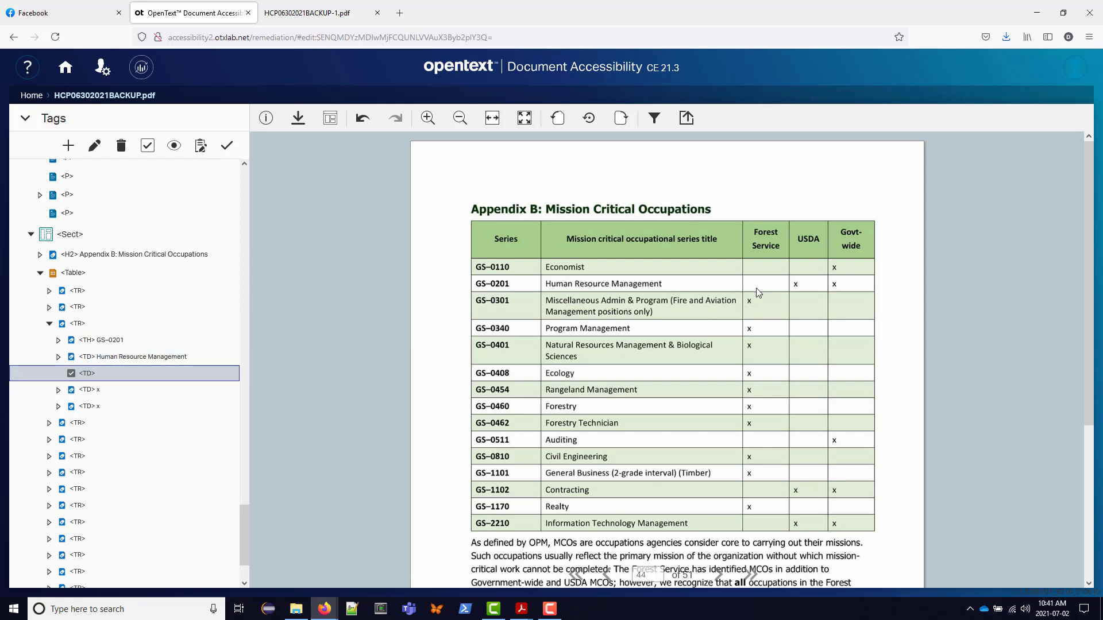
{"action": "left_click", "coordinate": [48, 323]}
Review the new table's cells in the table editor, including the Govt-wide heading, and apply the tag without changes.
{"action": "left_click", "coordinate": [79, 273]}
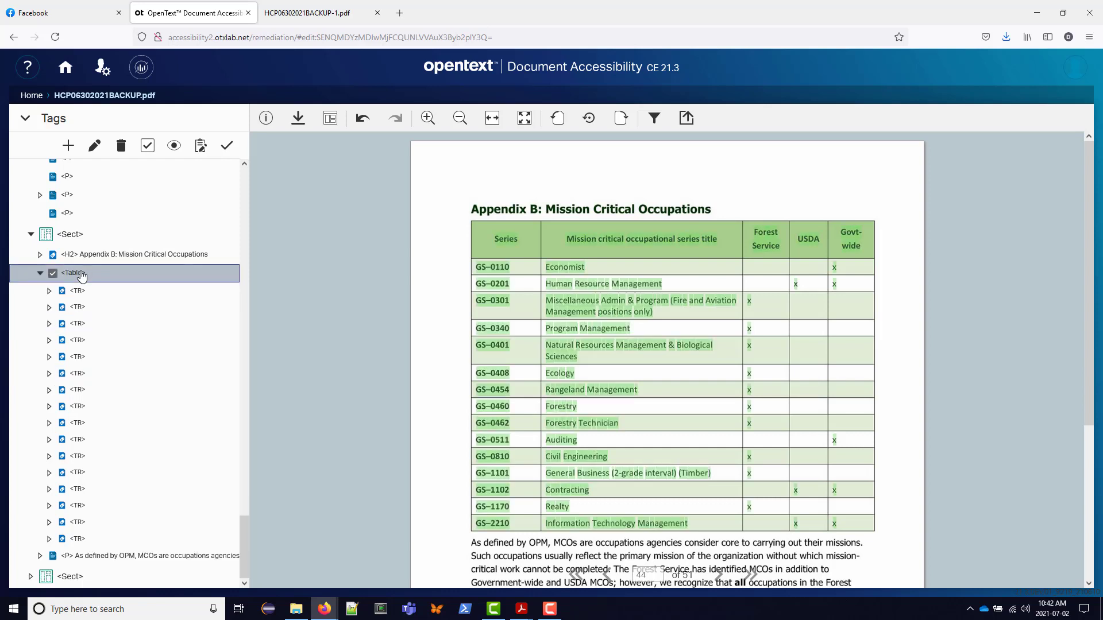
{"action": "double_click", "coordinate": [81, 275]}
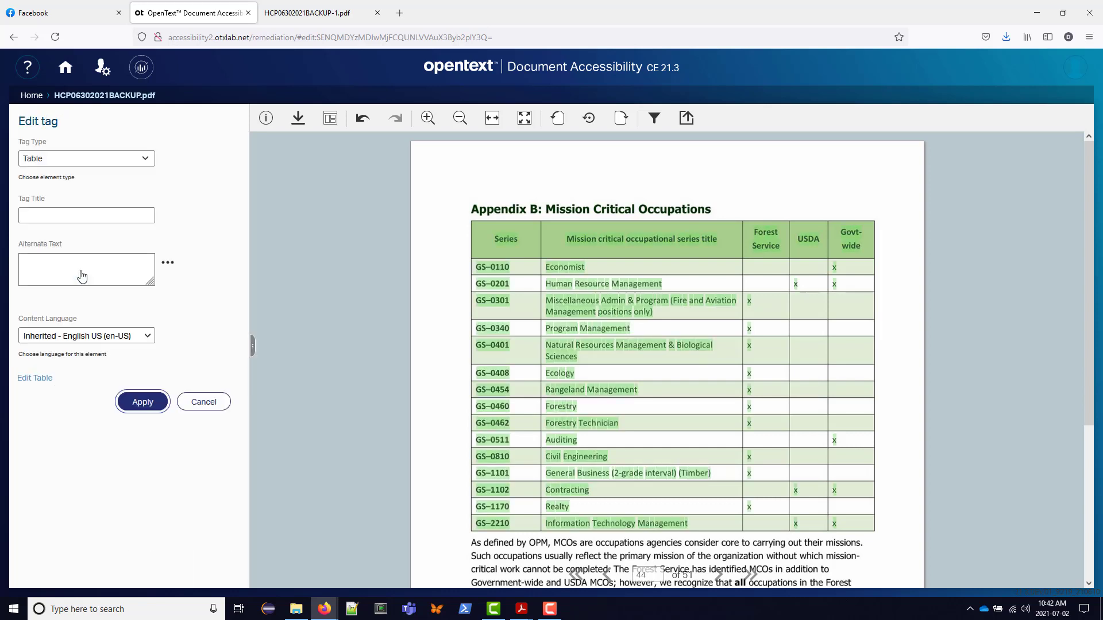
{"action": "left_click", "coordinate": [35, 378]}
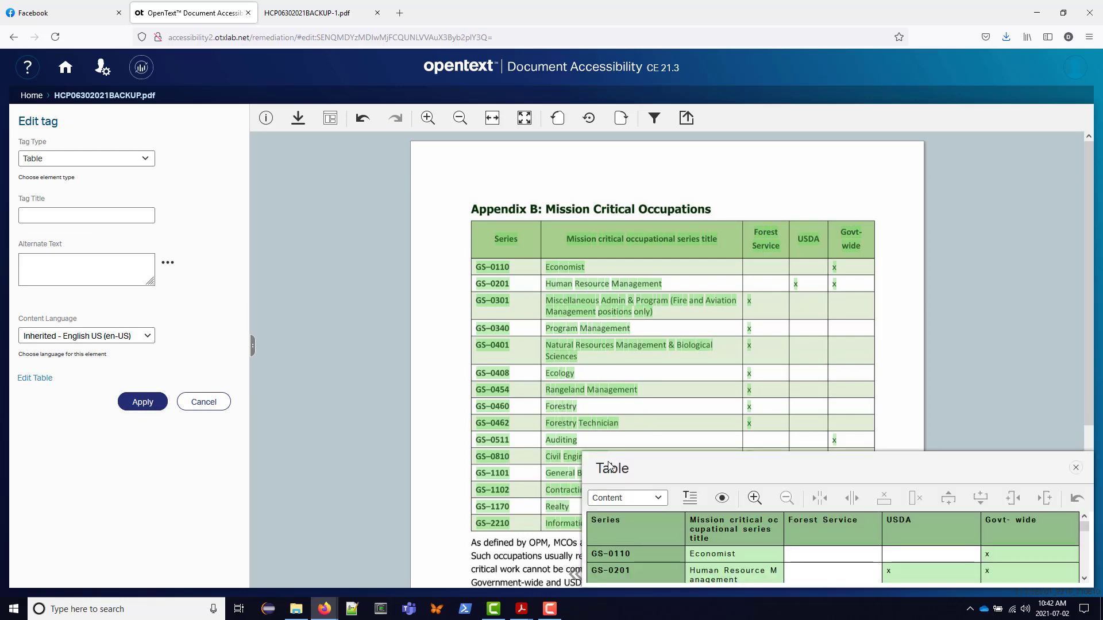
{"action": "left_click_drag", "start_coordinate": [584, 454], "coordinate": [374, 184]}
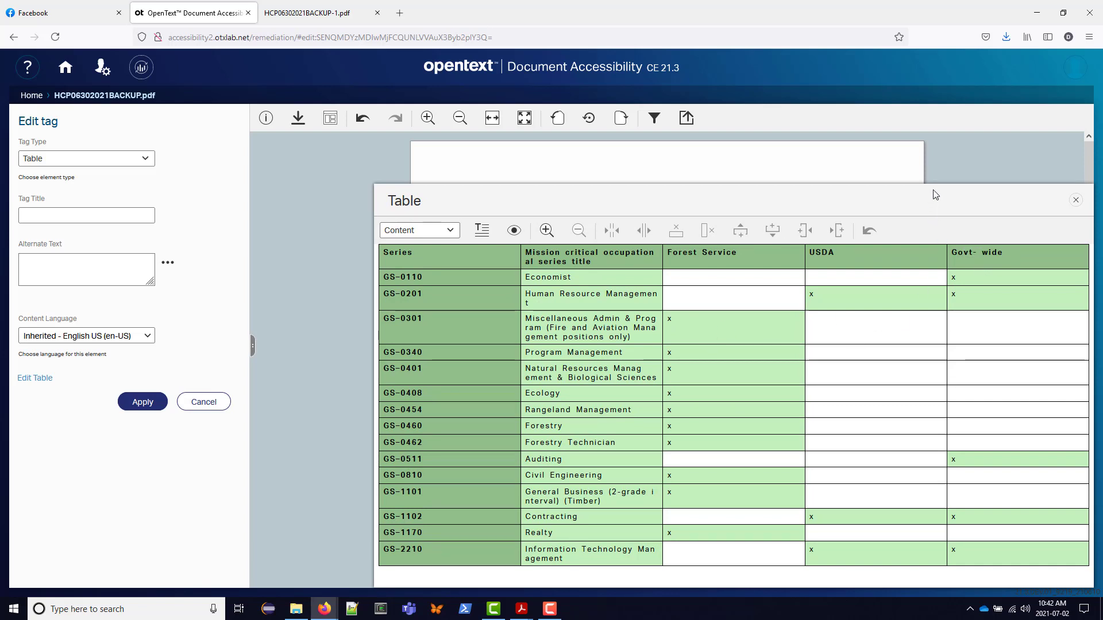
{"action": "left_click_drag", "start_coordinate": [934, 194], "coordinate": [929, 299]}
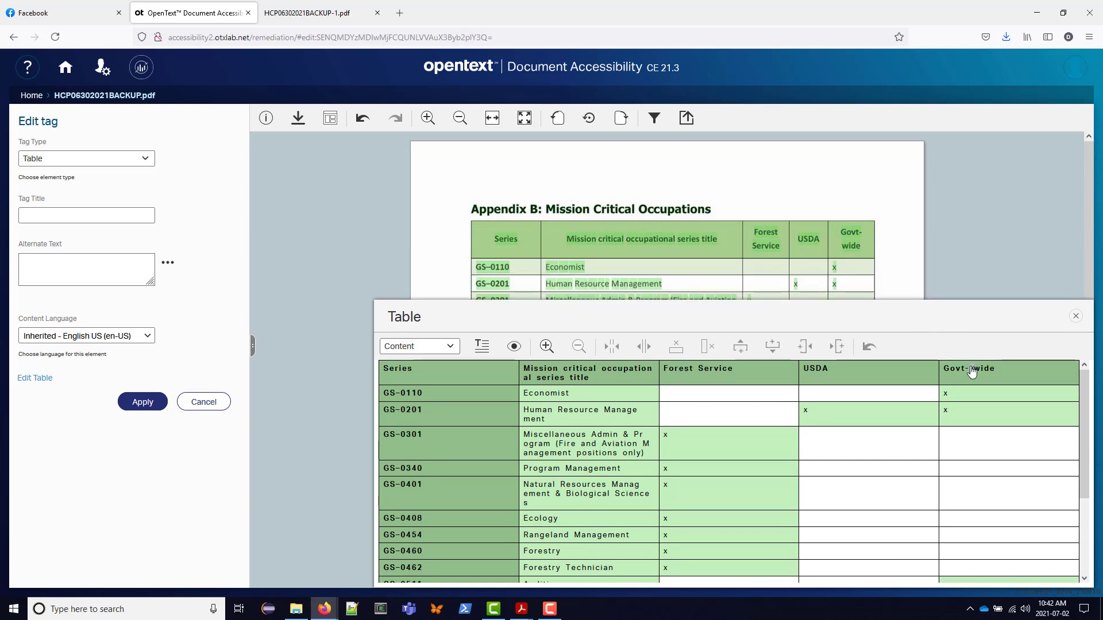
{"action": "left_click", "coordinate": [971, 372]}
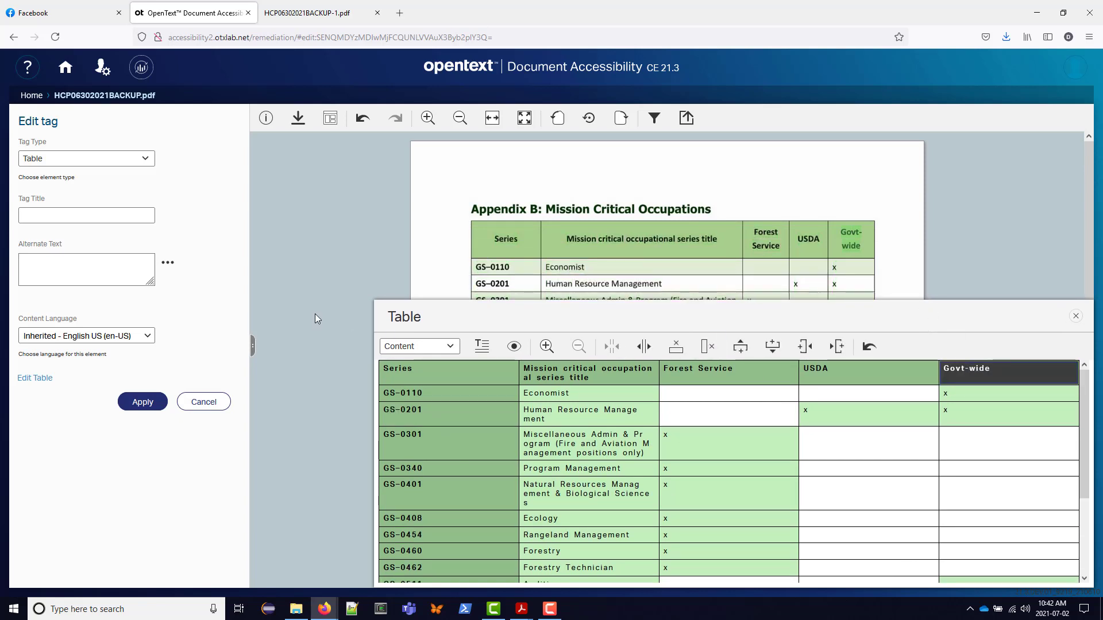
{"action": "left_click", "coordinate": [1077, 316]}
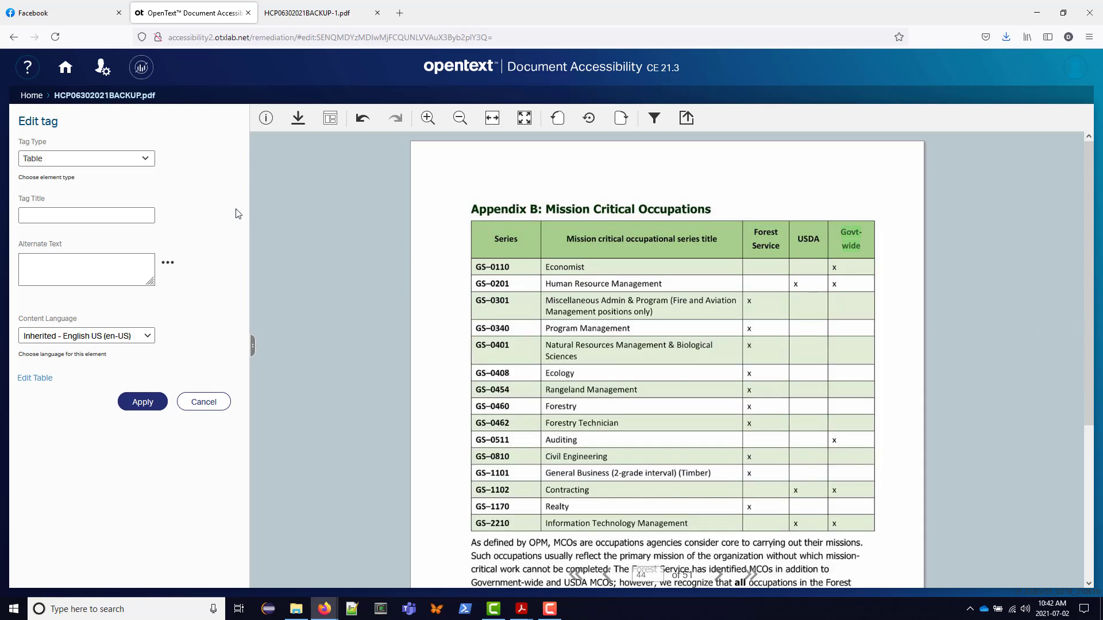
{"action": "left_click", "coordinate": [141, 404]}
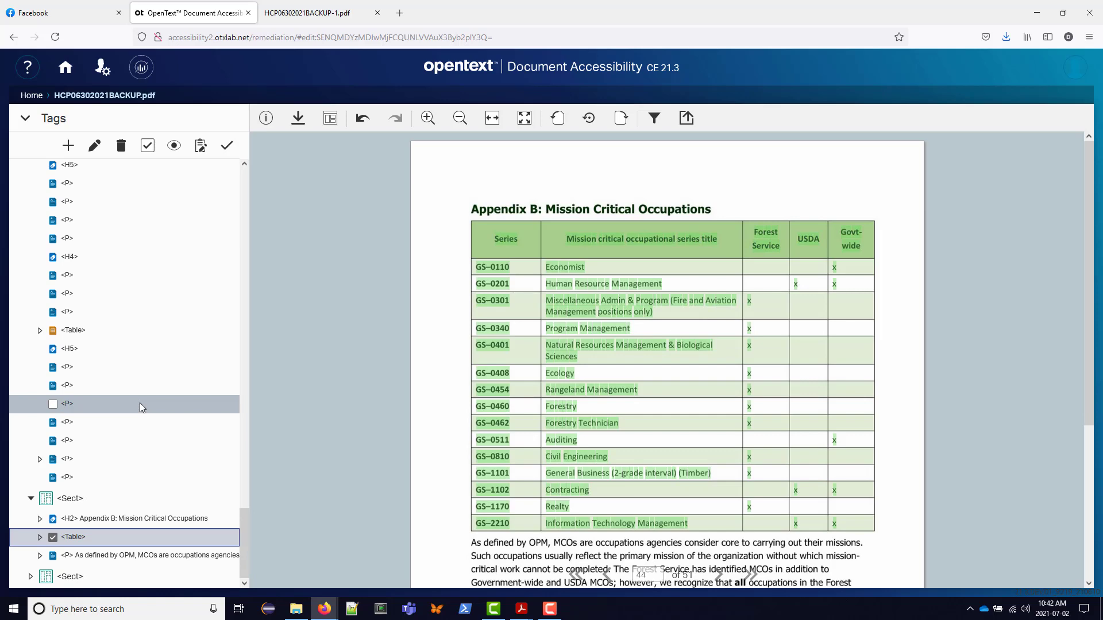
Download the accessible version of HCP06302021BACKUP.pdf and open it in Adobe Acrobat DC.
{"action": "left_click", "coordinate": [295, 120]}
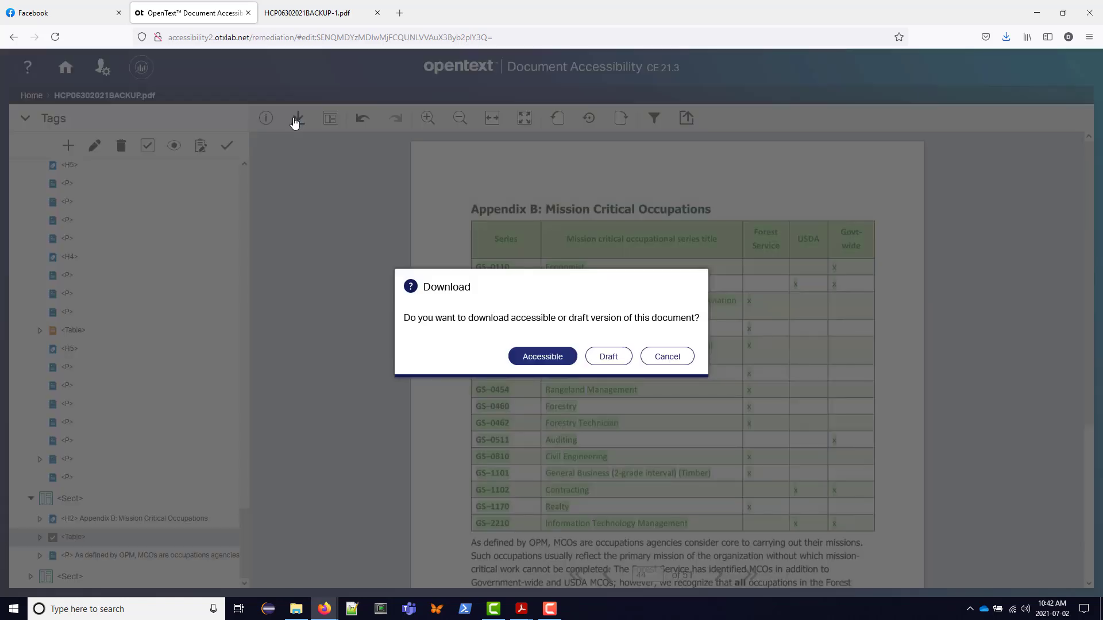
{"action": "left_click", "coordinate": [541, 357]}
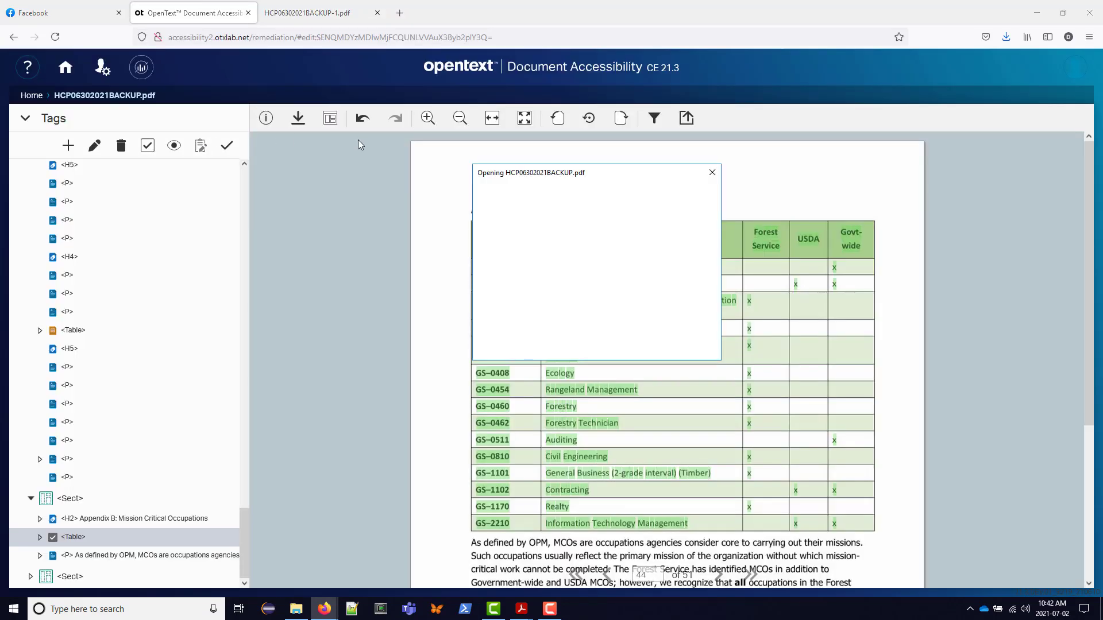
{"action": "left_click", "coordinate": [520, 283]}
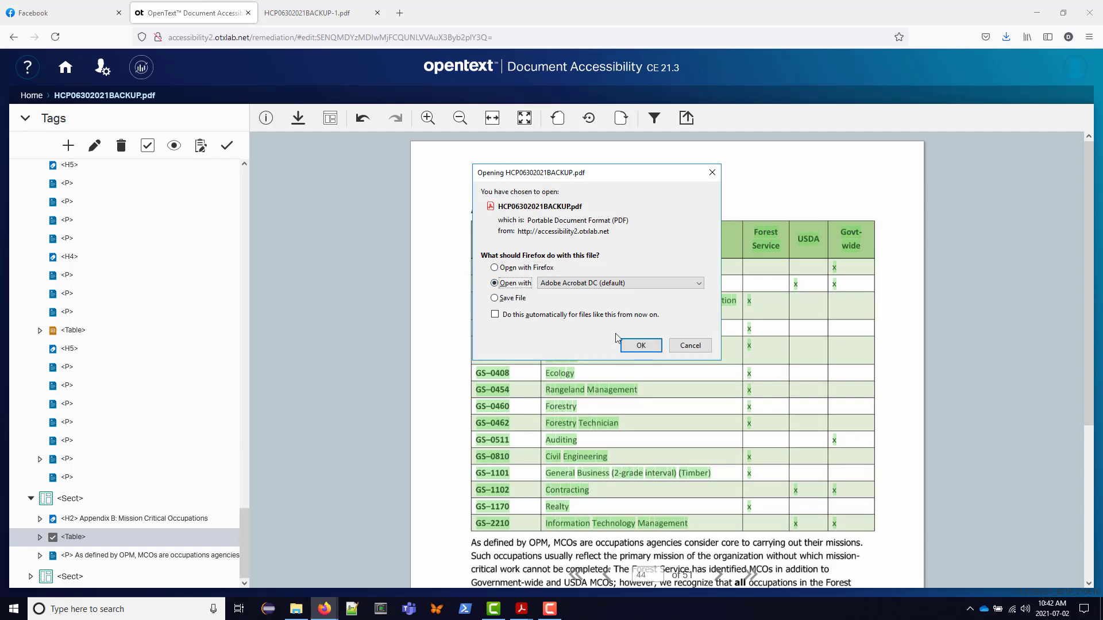
{"action": "left_click", "coordinate": [634, 347]}
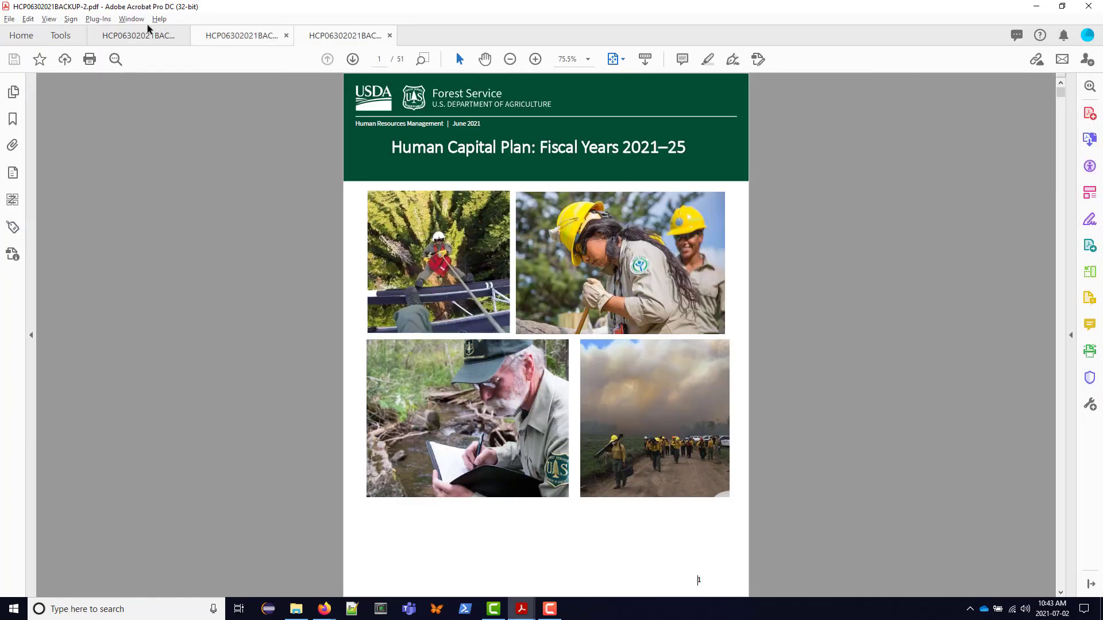
Convert the downloaded PDF to HTML with callas pdfGoHTML 2 and display it in the Structure Tags view.
{"action": "left_click", "coordinate": [98, 19]}
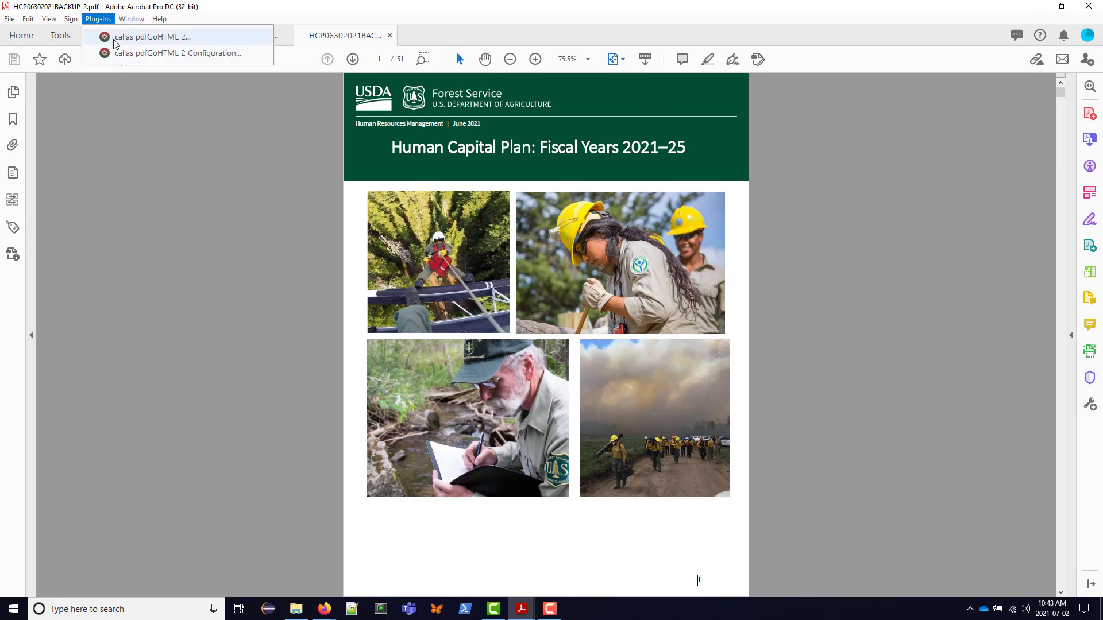
{"action": "left_click", "coordinate": [114, 42]}
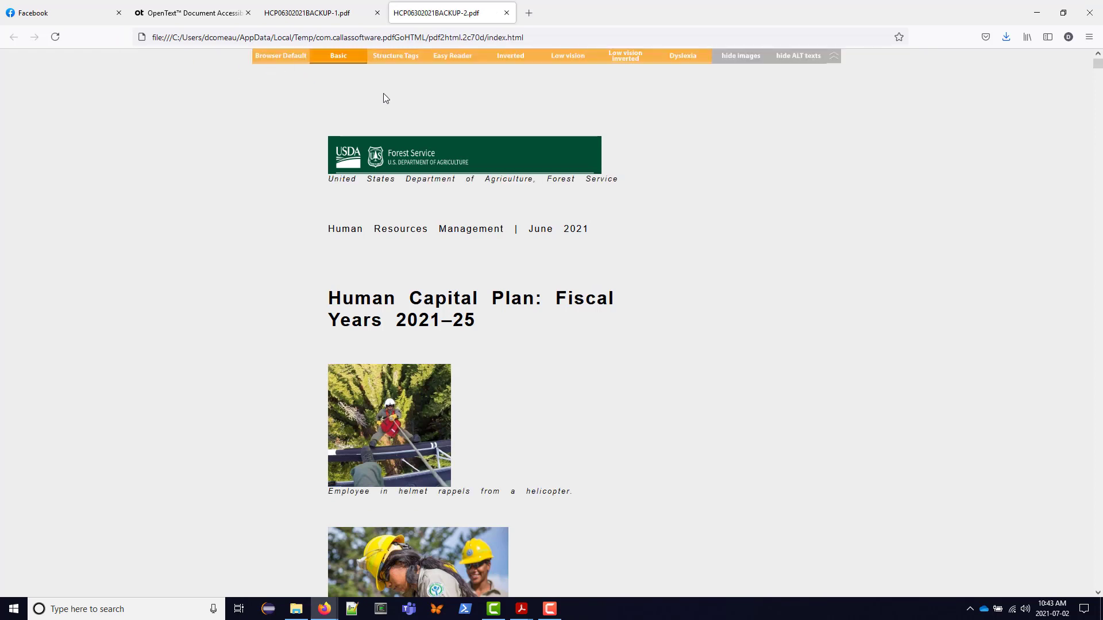
{"action": "left_click", "coordinate": [393, 57]}
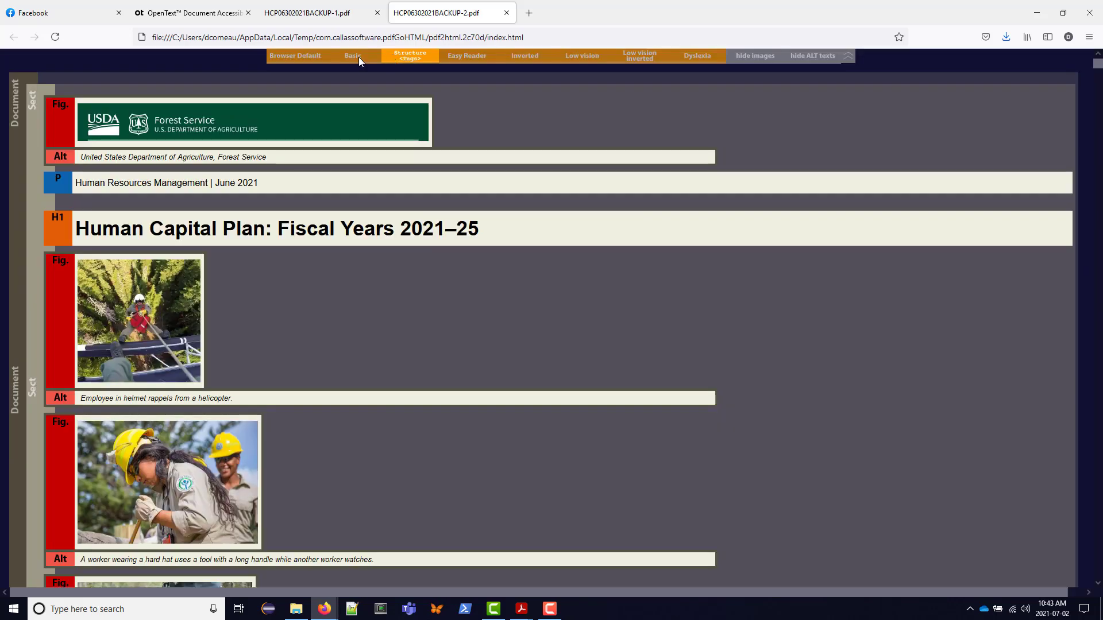
Search the HCP06302021BACKUP-2.pdf output for "critical occup" and examine the tagged cells of the Appendix B table.
{"action": "left_click", "coordinate": [231, 17]}
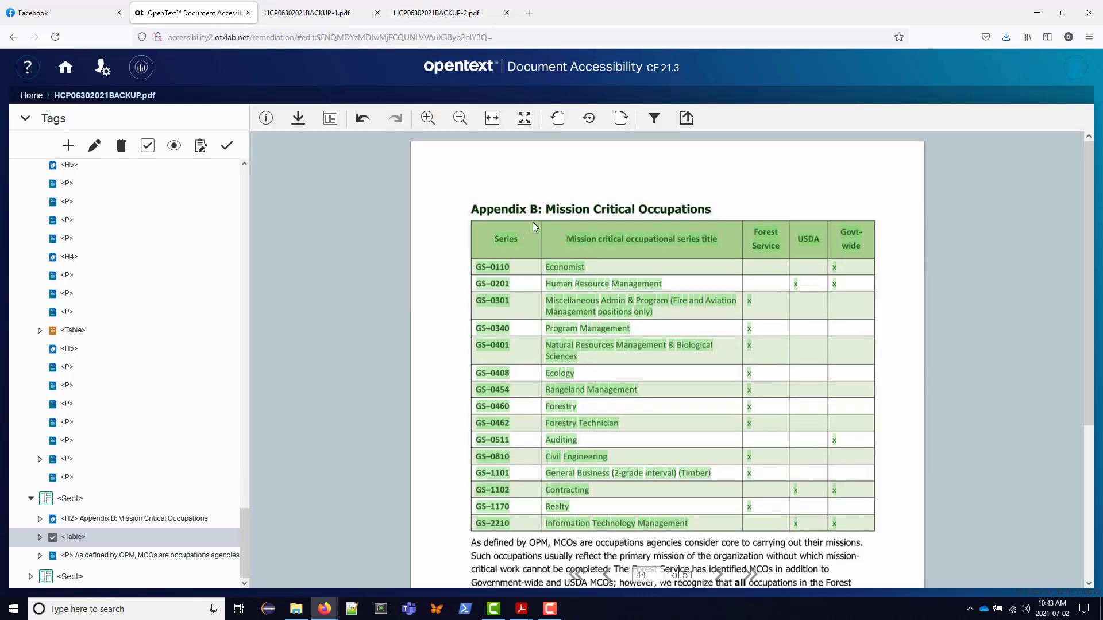
{"action": "left_click", "coordinate": [424, 16]}
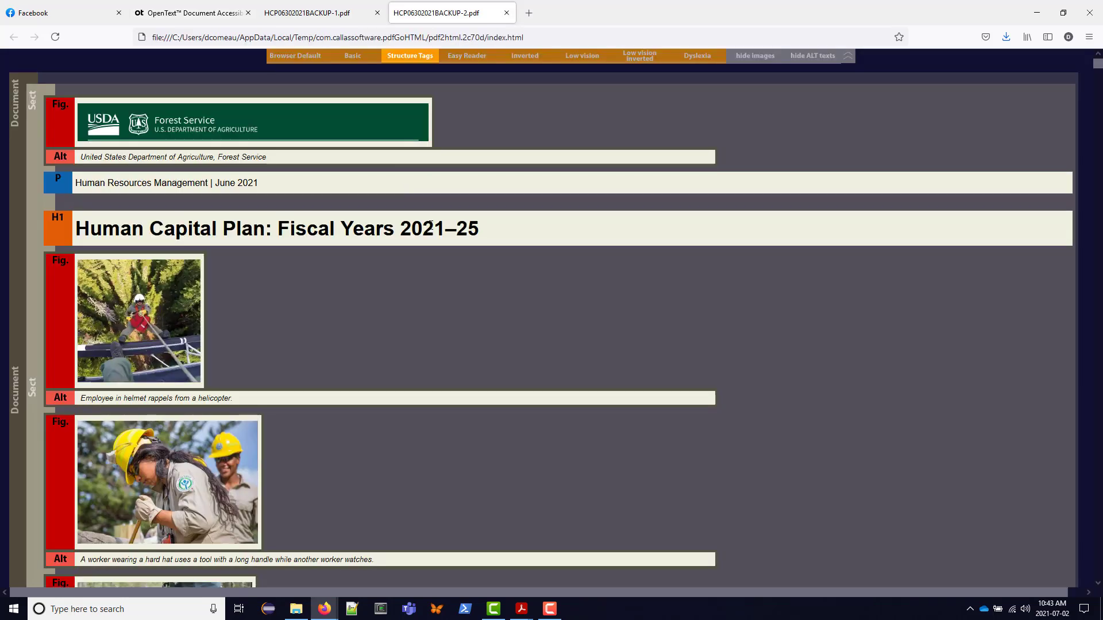
{"action": "key", "text": "ctrl+f"}
{"action": "type", "text": "criti"}
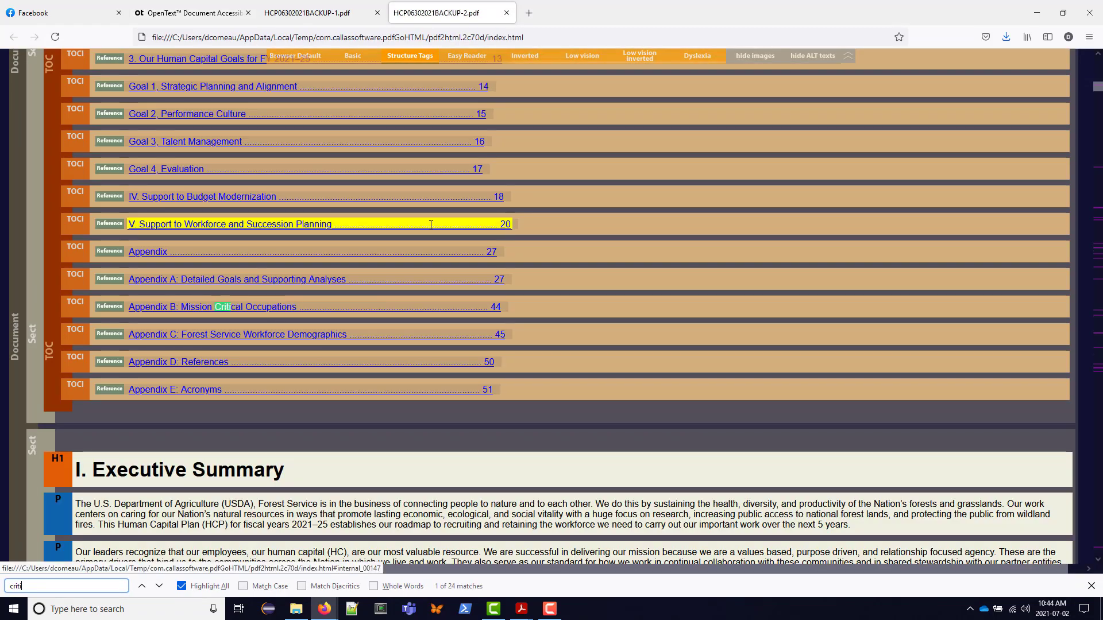
{"action": "type", "text": "cal occup"}
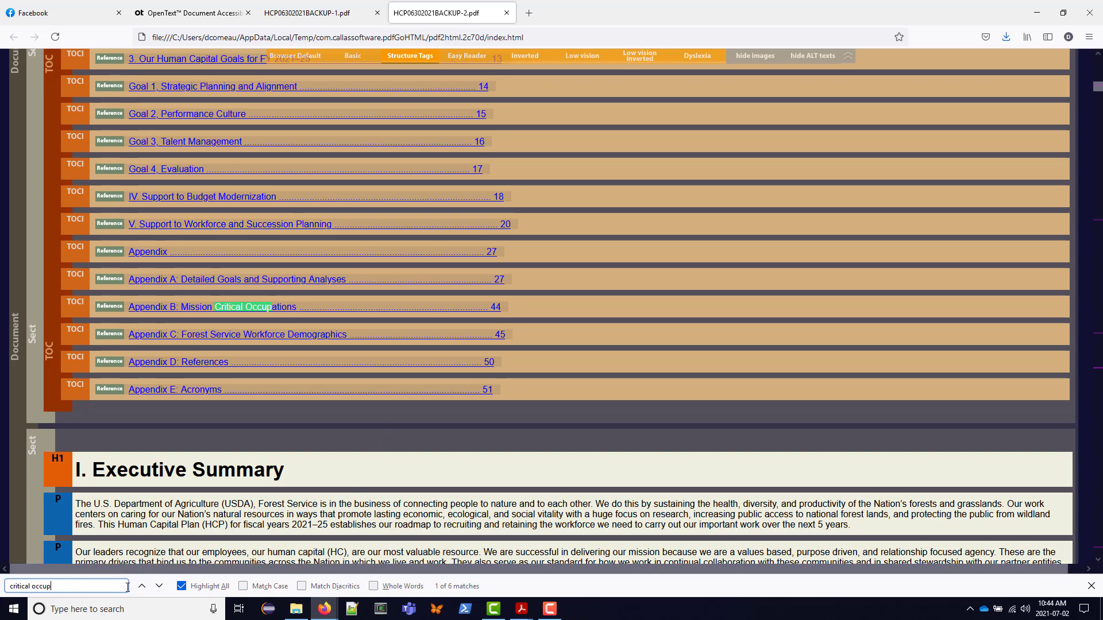
{"action": "left_click", "coordinate": [158, 587]}
{"action": "left_click", "coordinate": [160, 587]}
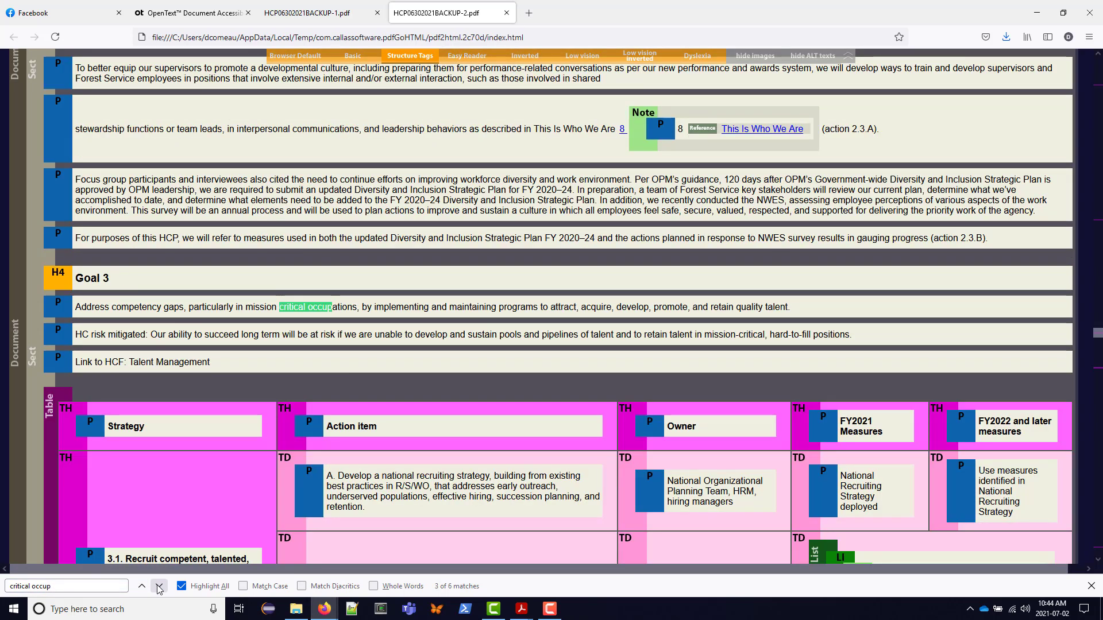
{"action": "left_click", "coordinate": [159, 587]}
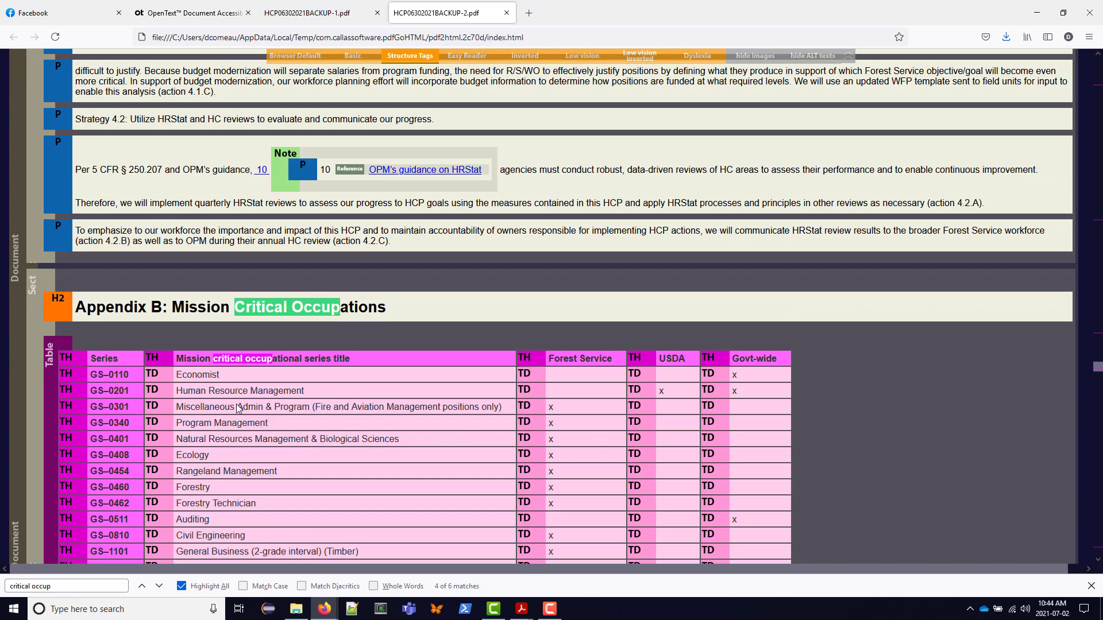
{"action": "scroll", "coordinate": [278, 419], "scroll_direction": "down", "scroll_amount": 2}
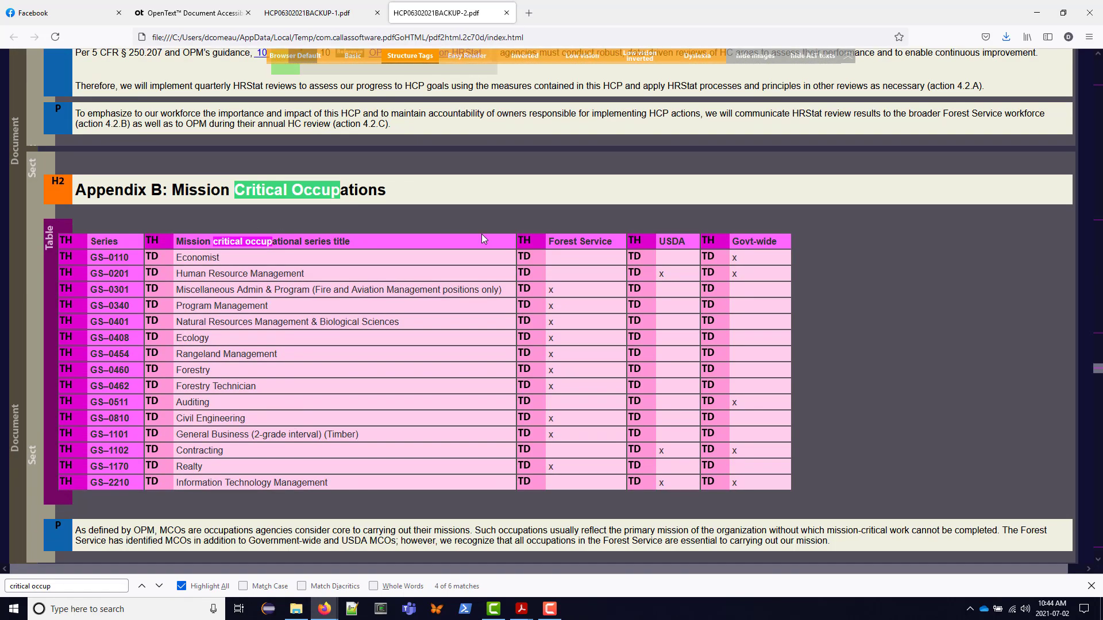